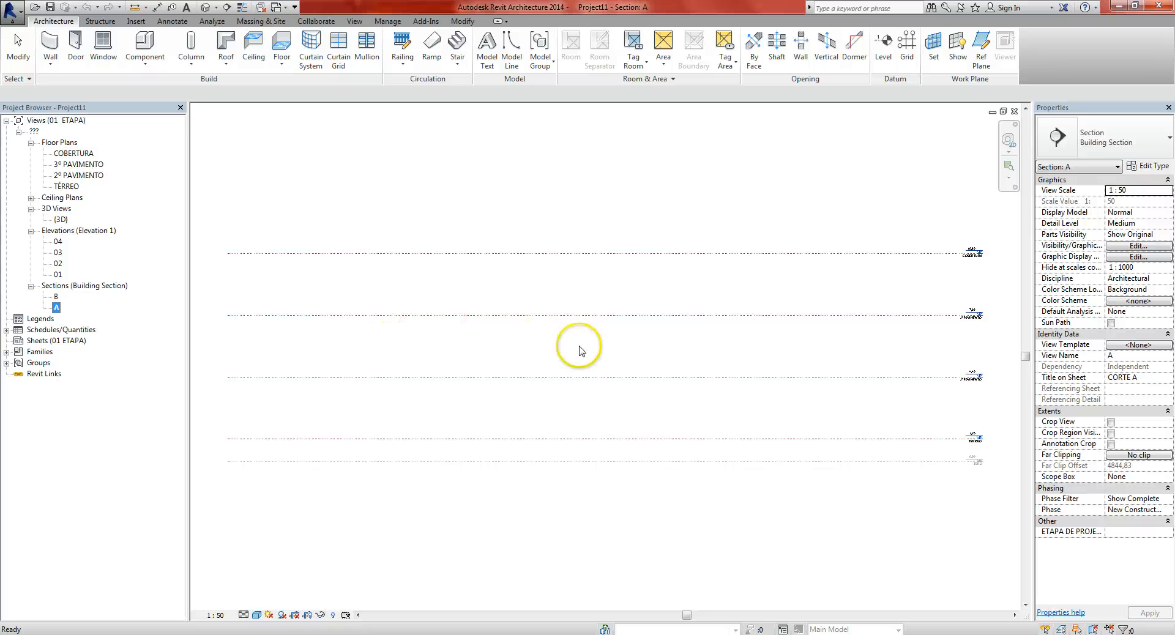
Step: Draw a short level line about 600 above the COBERTURA level in section A
left_click(821, 352)
middle_click_drag(821, 352, 726, 341)
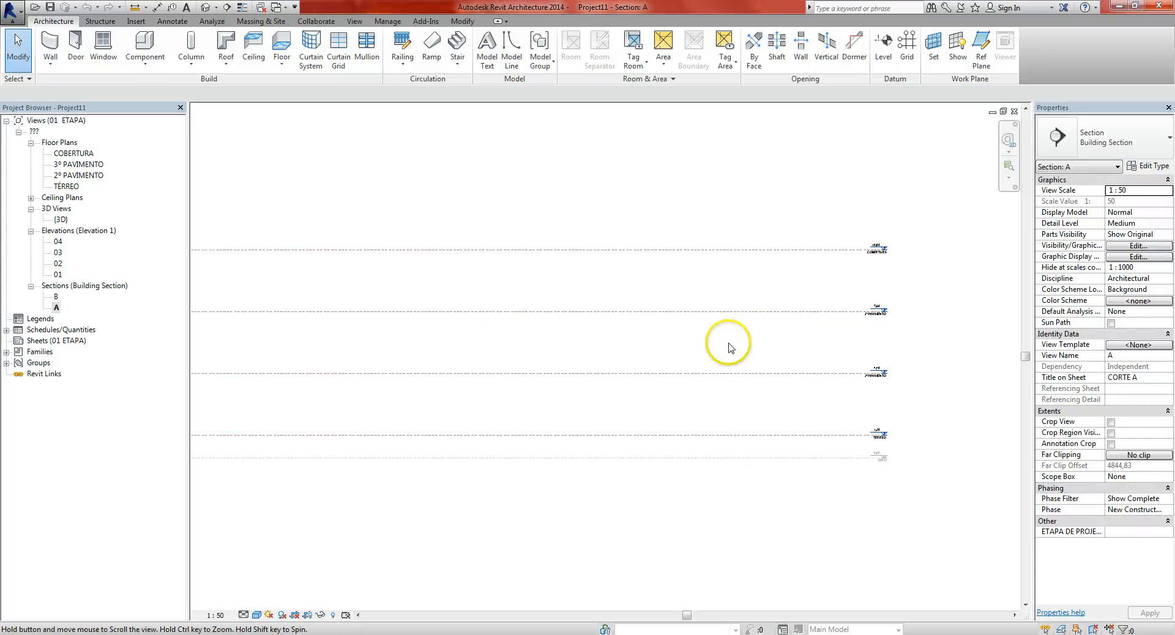
middle_click_drag(808, 355, 727, 362)
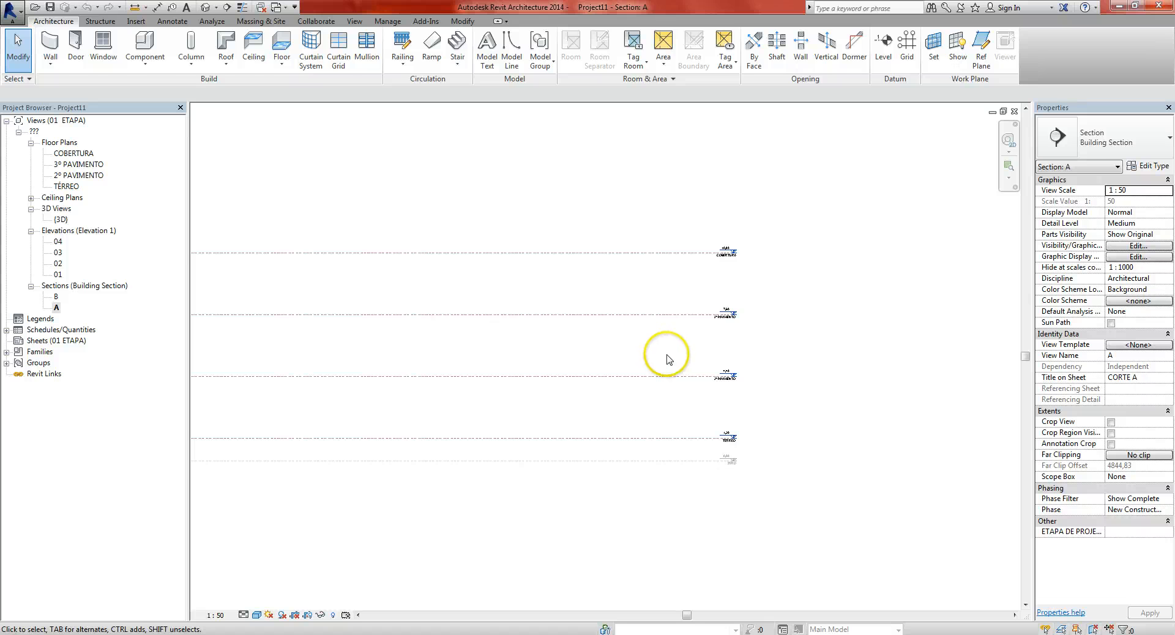
key("l")
key("l")
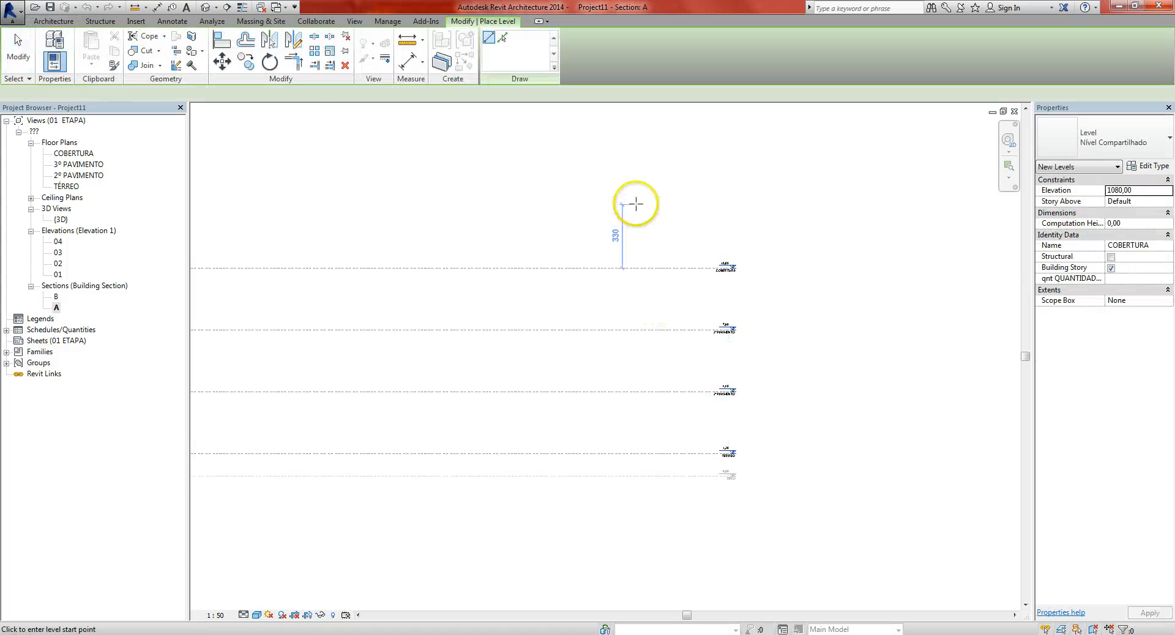
middle_click_drag(637, 204, 637, 284)
left_click(619, 232)
left_click(714, 233)
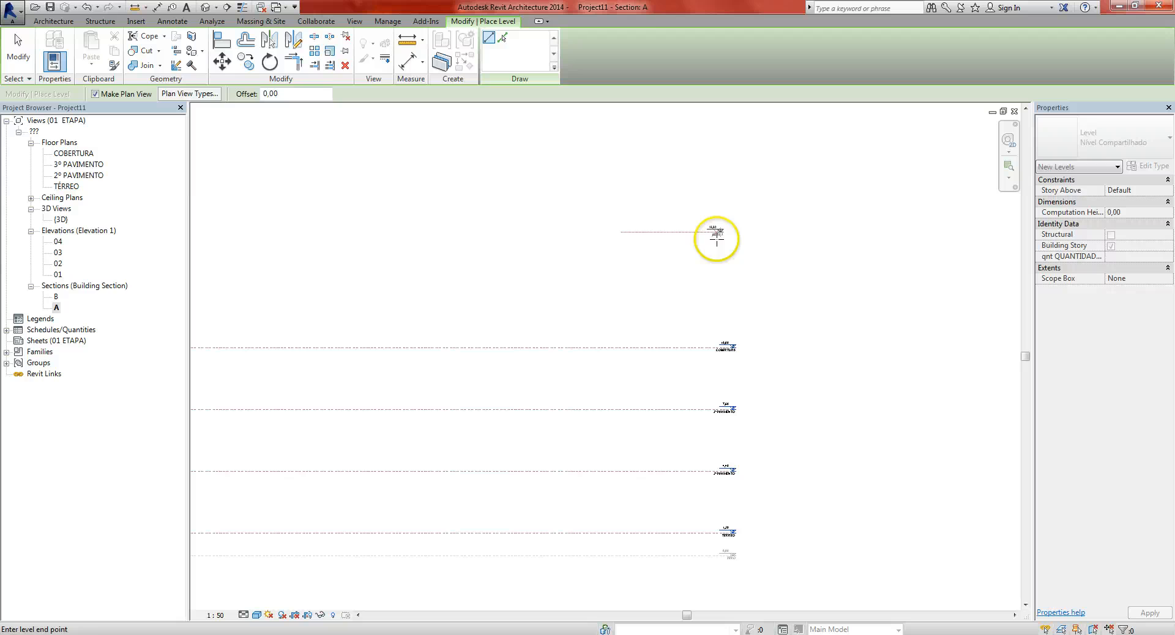
key("Escape")
key("Escape")
left_click(679, 232)
Step: Draw a second short level line about 750 above the first new level
middle_click_drag(683, 207, 673, 336)
key("l")
key("l")
left_click(598, 215)
left_click(683, 216)
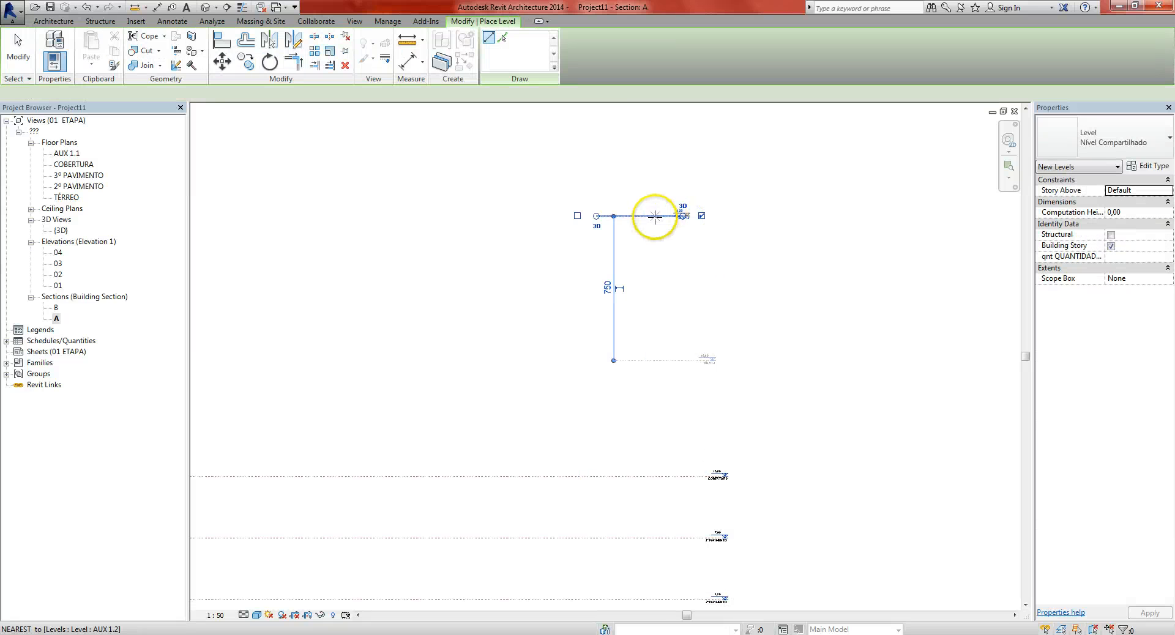
key("Escape")
key("Escape")
left_click(655, 216)
Step: Draw a third short level line above the second new level, at an elevation of about 3250
middle_click_drag(654, 238, 653, 263)
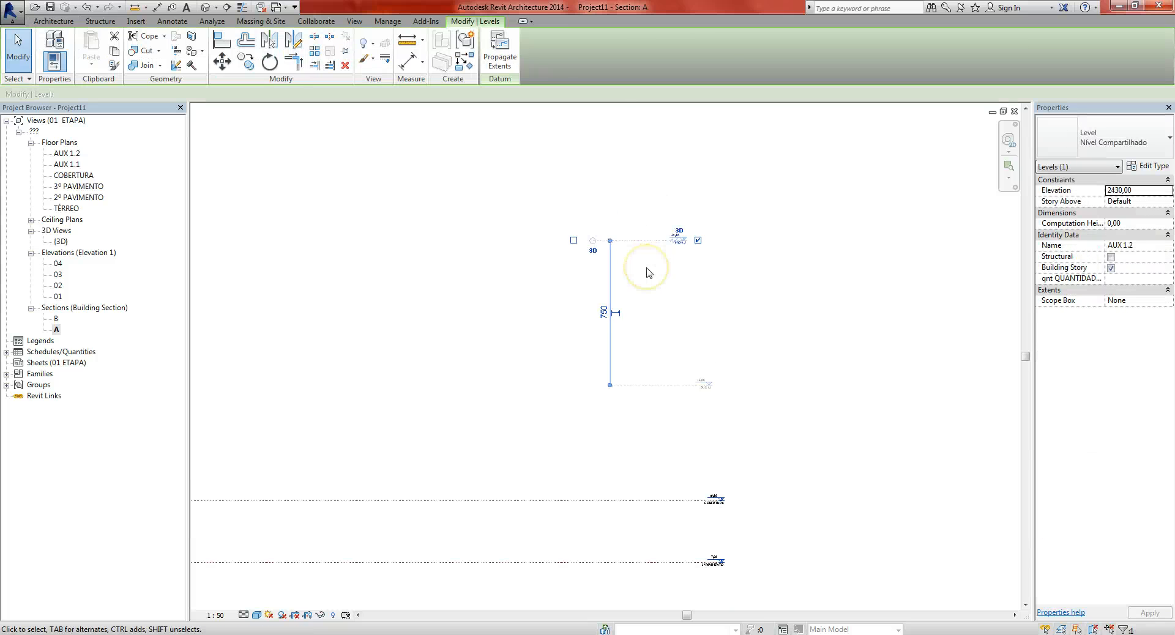
key("l")
key("l")
middle_click_drag(582, 189, 604, 215)
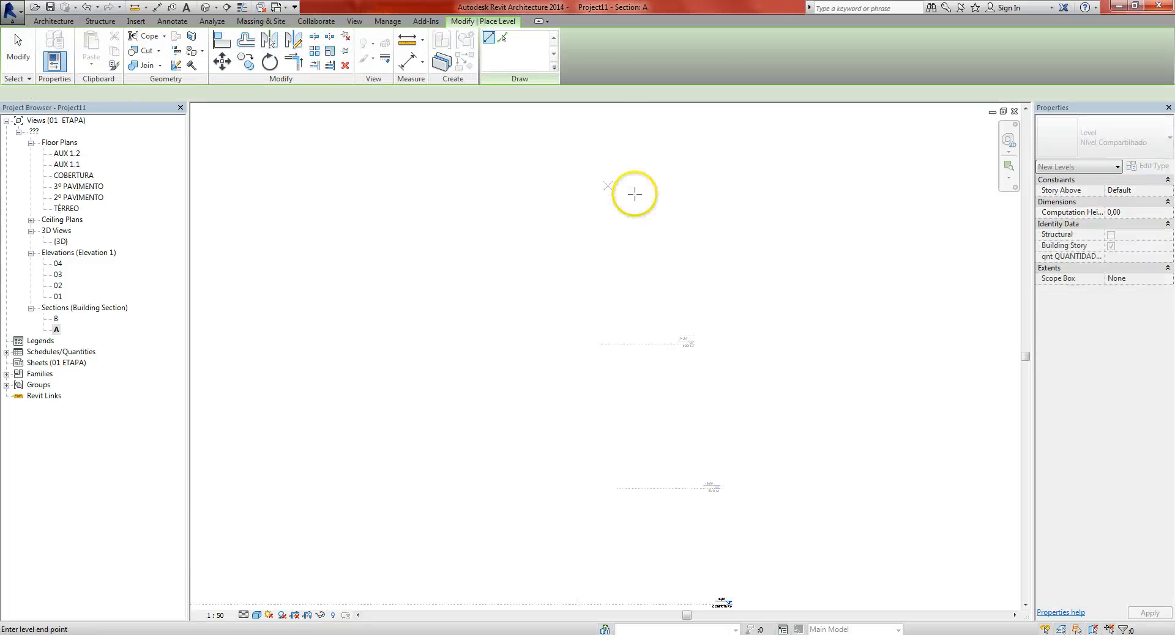
left_click(667, 190)
key("Escape")
key("Escape")
Step: Place an aligned dimension between the AUX 1.1 level and the TÉRREO level
key("d")
key("i")
middle_click_drag(654, 451, 654, 344)
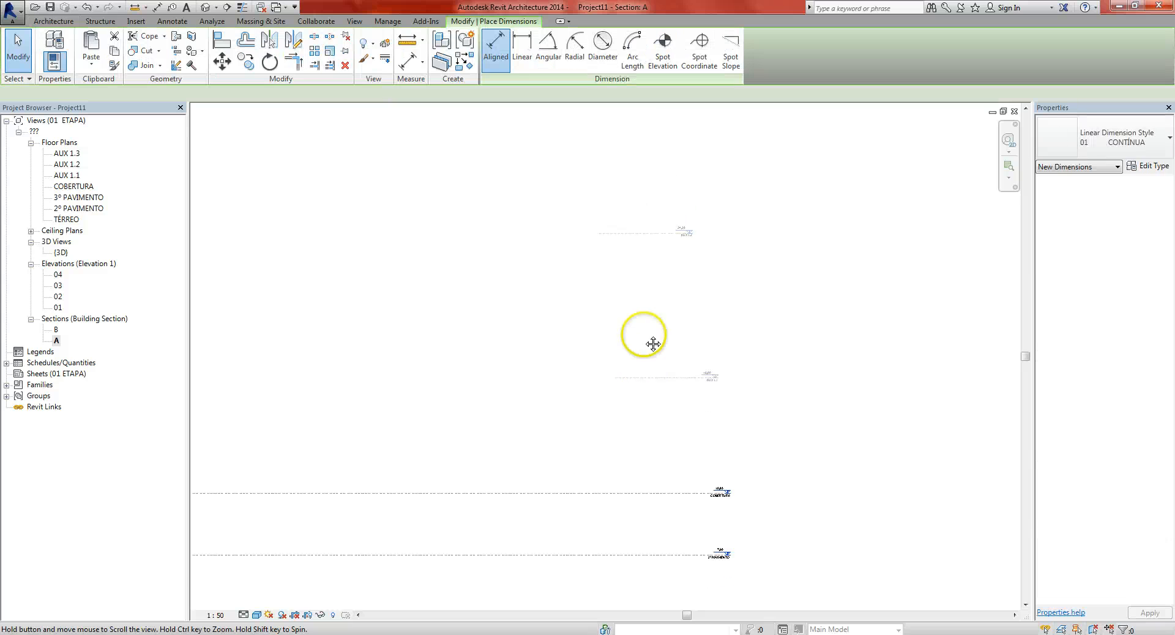
left_click(660, 378)
middle_click_drag(660, 438, 656, 315)
middle_click_drag(646, 479, 646, 399)
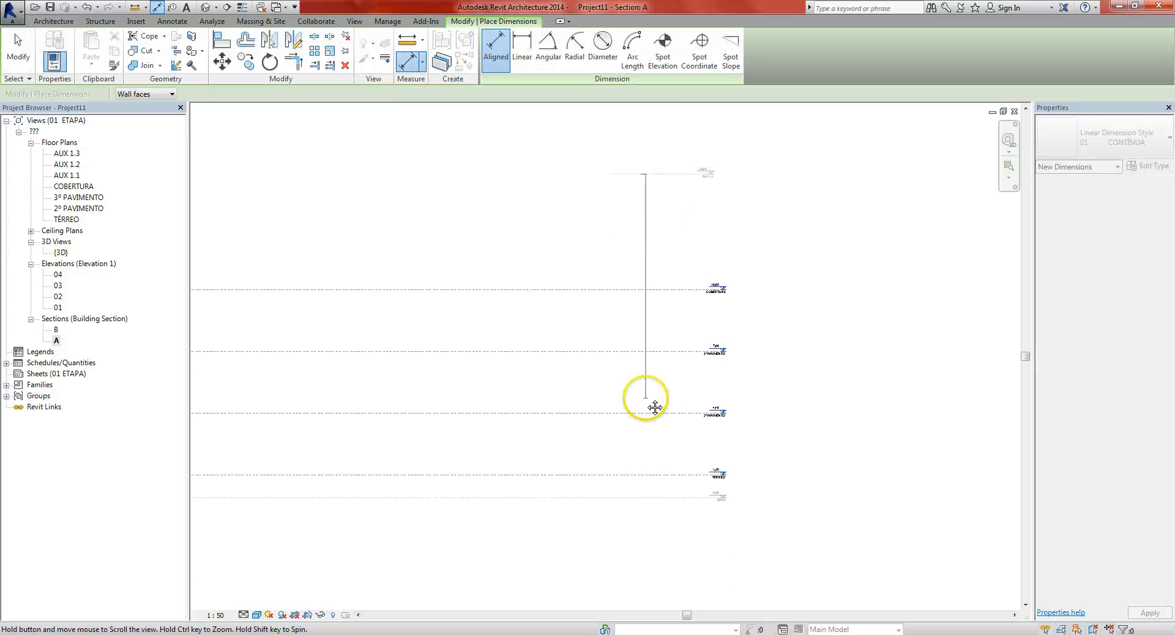
left_click(653, 475)
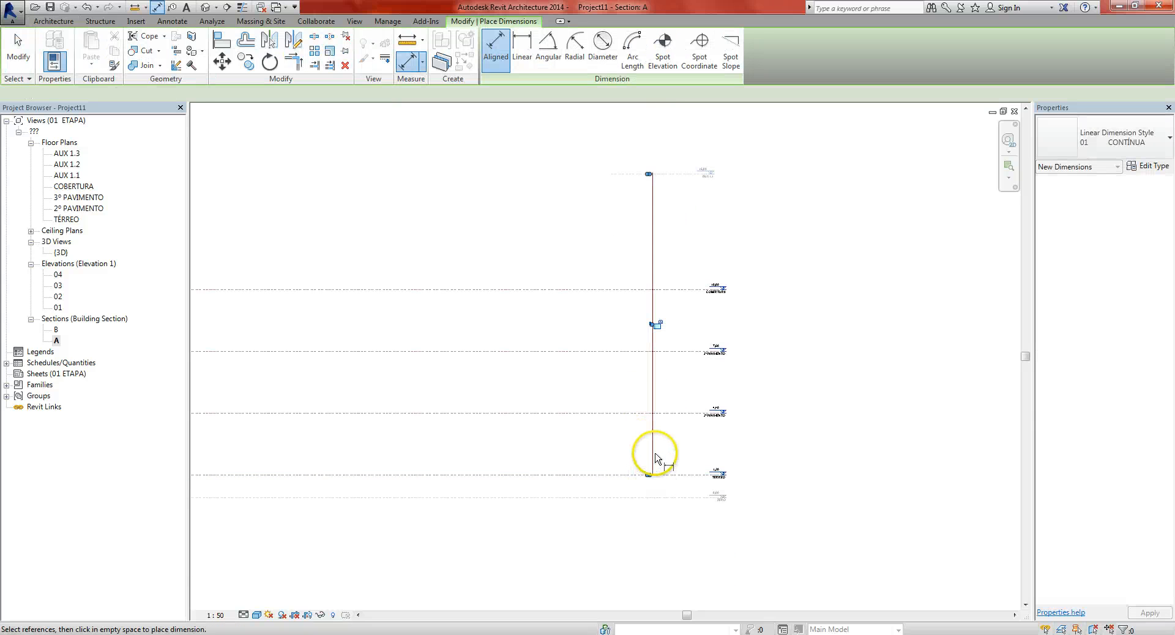
left_click(671, 370)
key("Escape")
key("Escape")
Step: Set the height of the AUX 1.1 level above TÉRREO to 1500 through its dimension
left_click(676, 176)
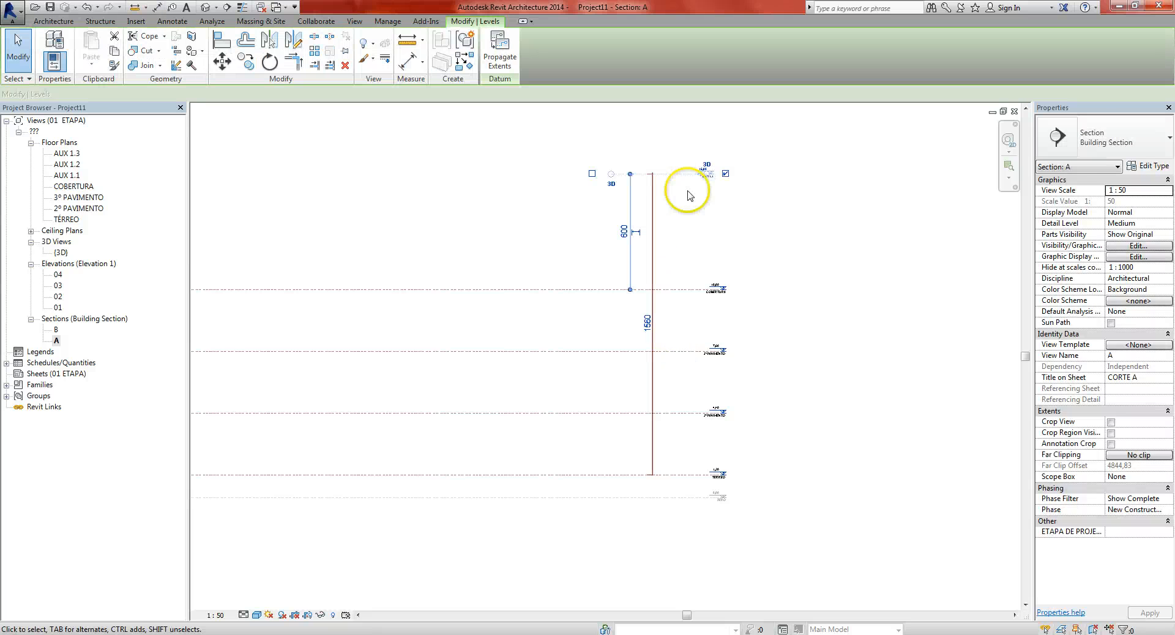
left_click(648, 323)
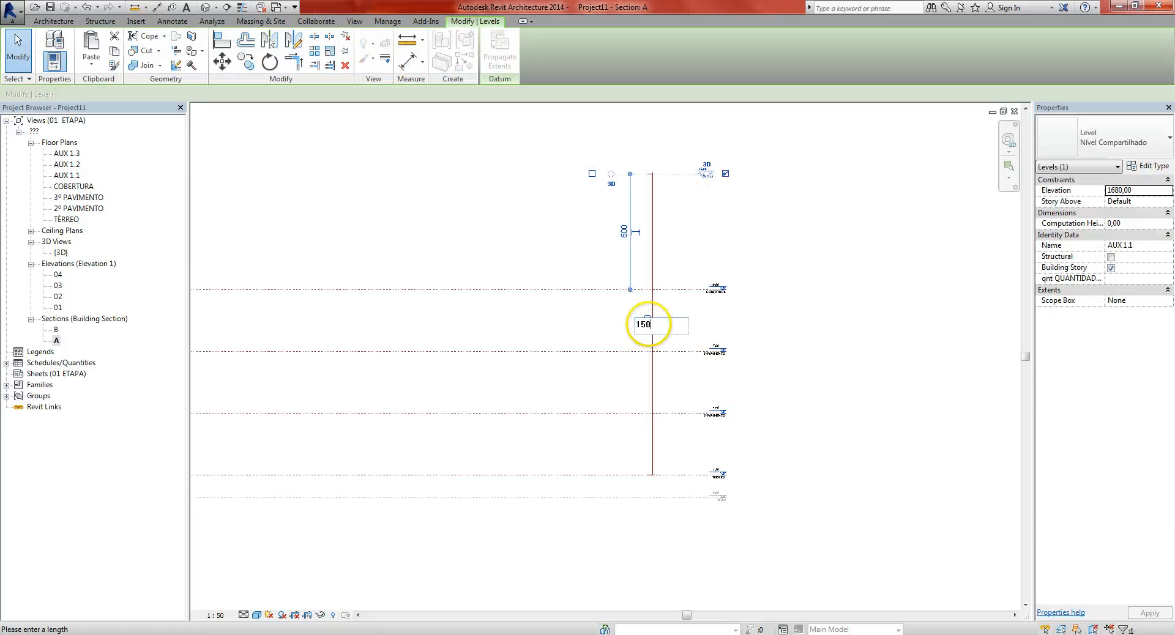
key("Return")
scroll(702, 499, "down", 1)
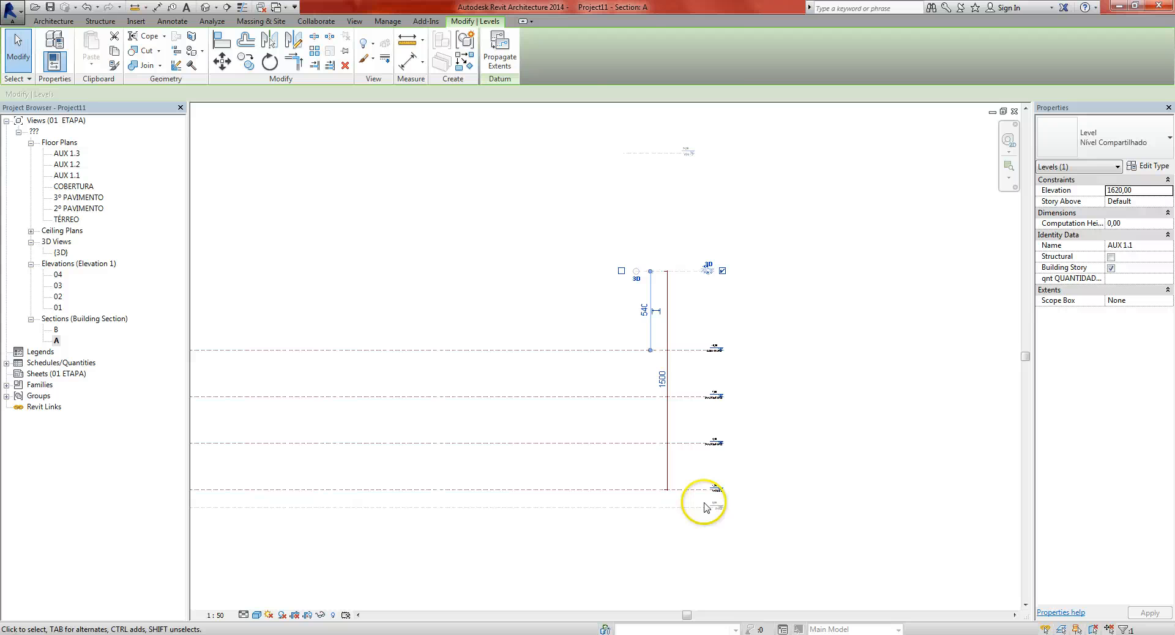
Step: Place an aligned dimension between the AUX 1.2 level and the TÉRREO level
key("d")
key("i")
left_click(646, 154)
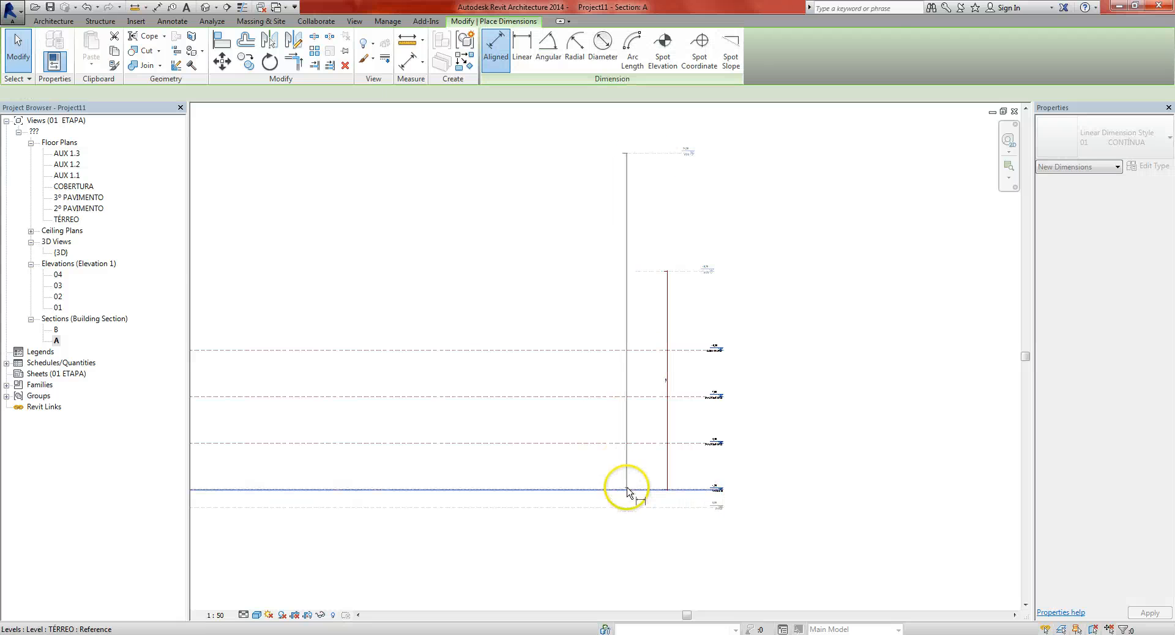
left_click(629, 489)
left_click(627, 470)
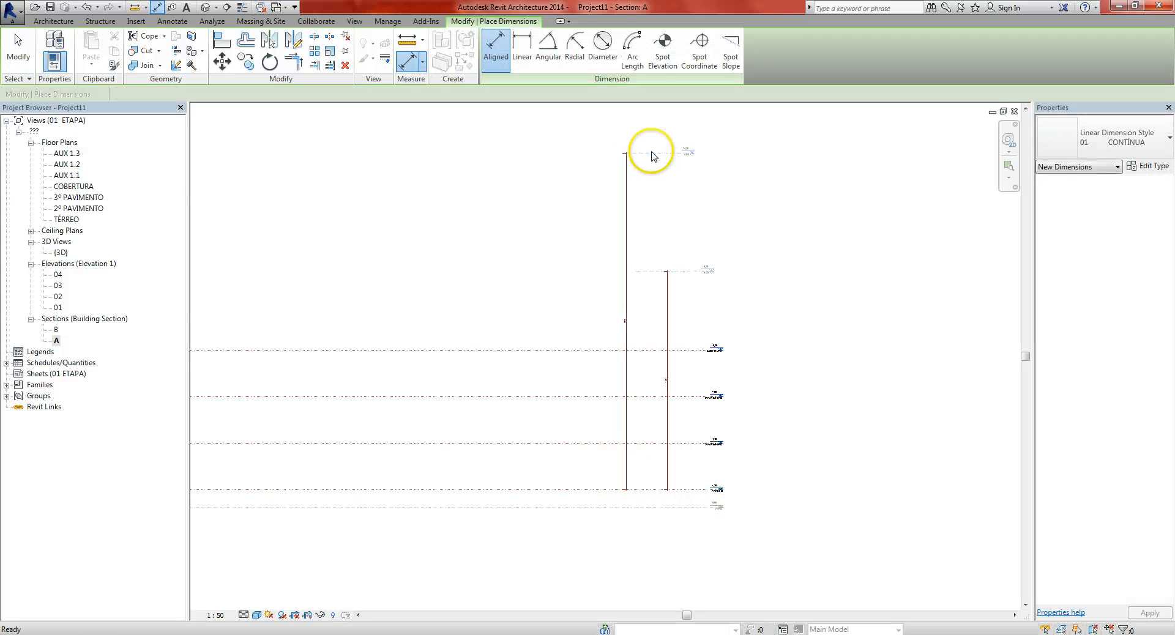
key("Escape")
Step: Set the height of the AUX 1.2 level above TÉRREO to 2000 through its dimension
left_click(652, 153)
left_click(621, 321)
type("2000")
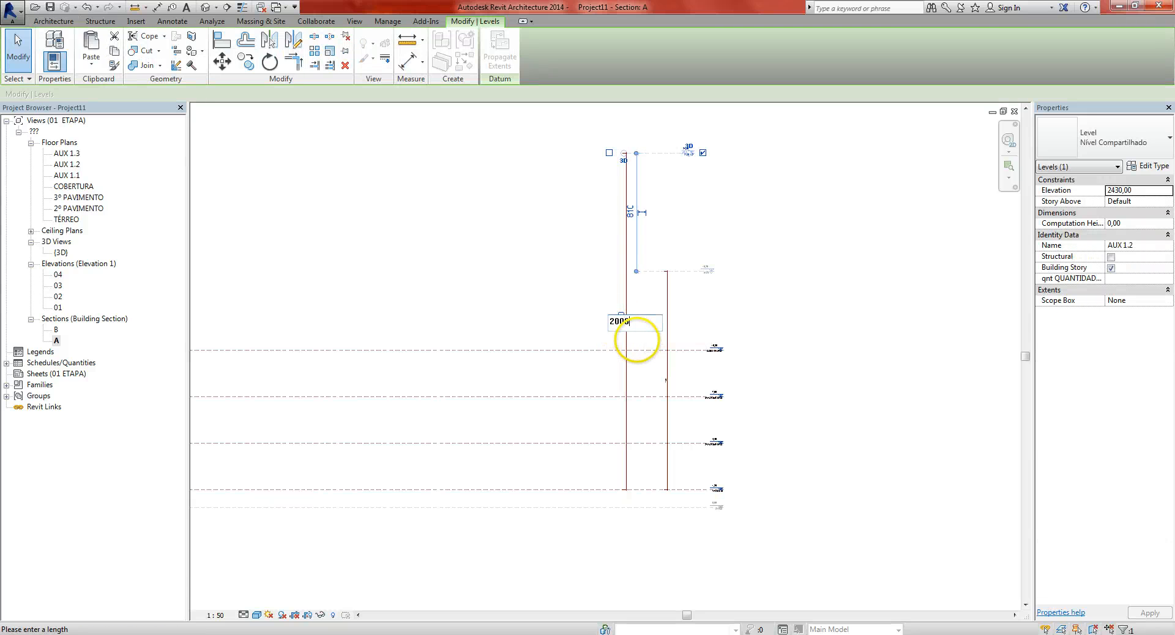
key("Return")
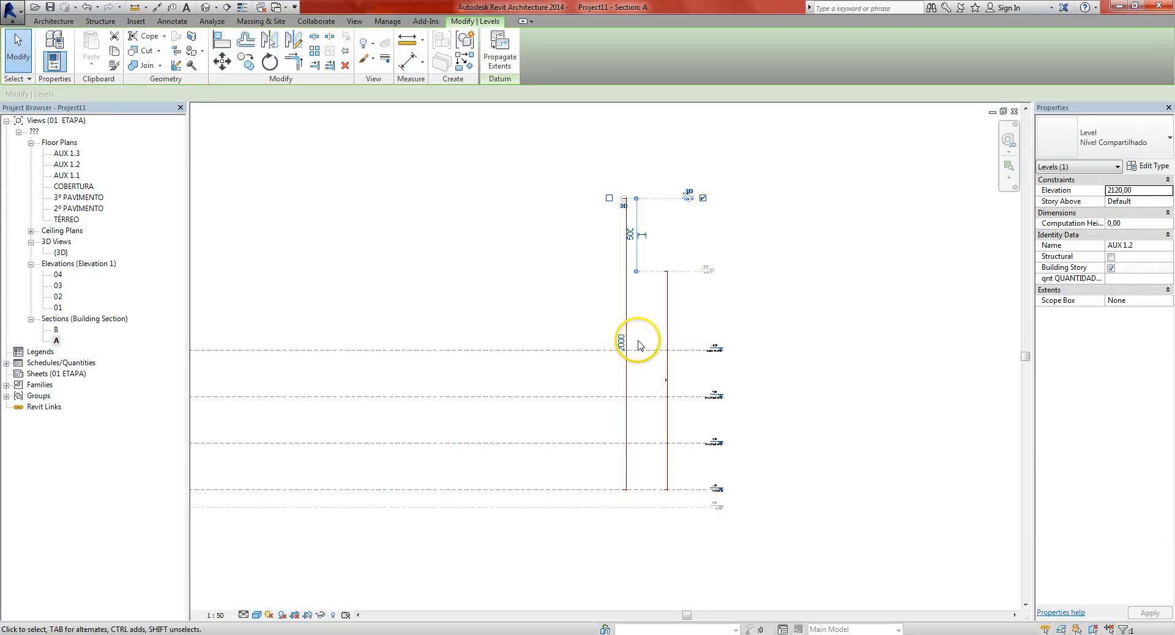
middle_click_drag(636, 295, 636, 396)
key("Escape")
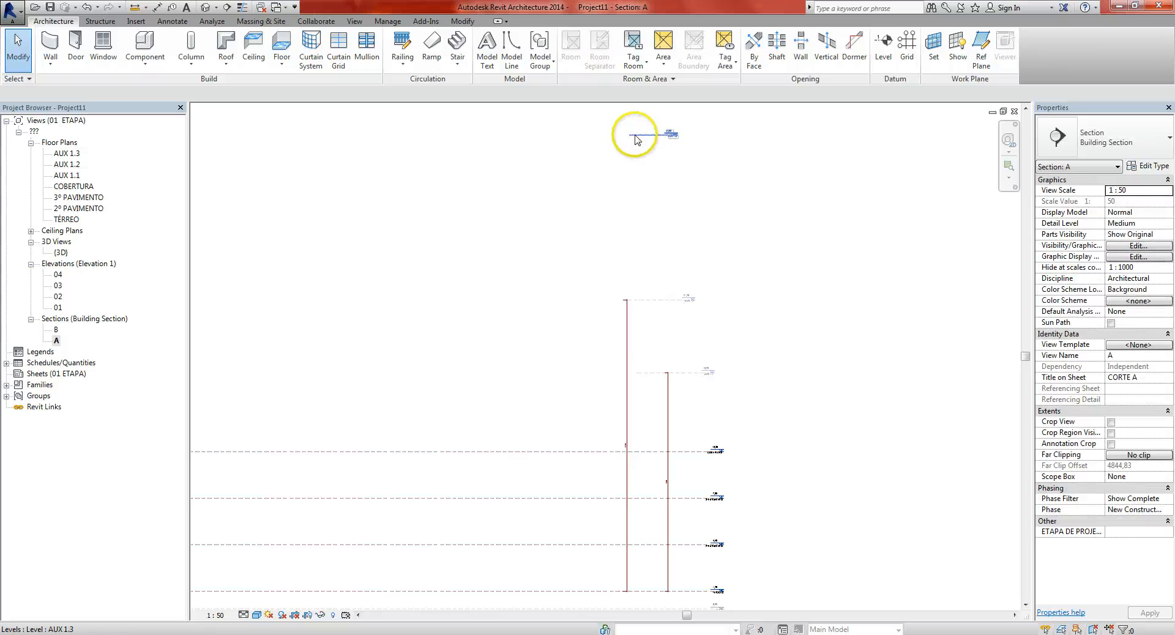
Step: Lengthen the AUX 1.3 level line at its free end and place an aligned dimension from it to the TÉRREO level
left_click(632, 135)
left_click_drag(508, 134, 475, 135)
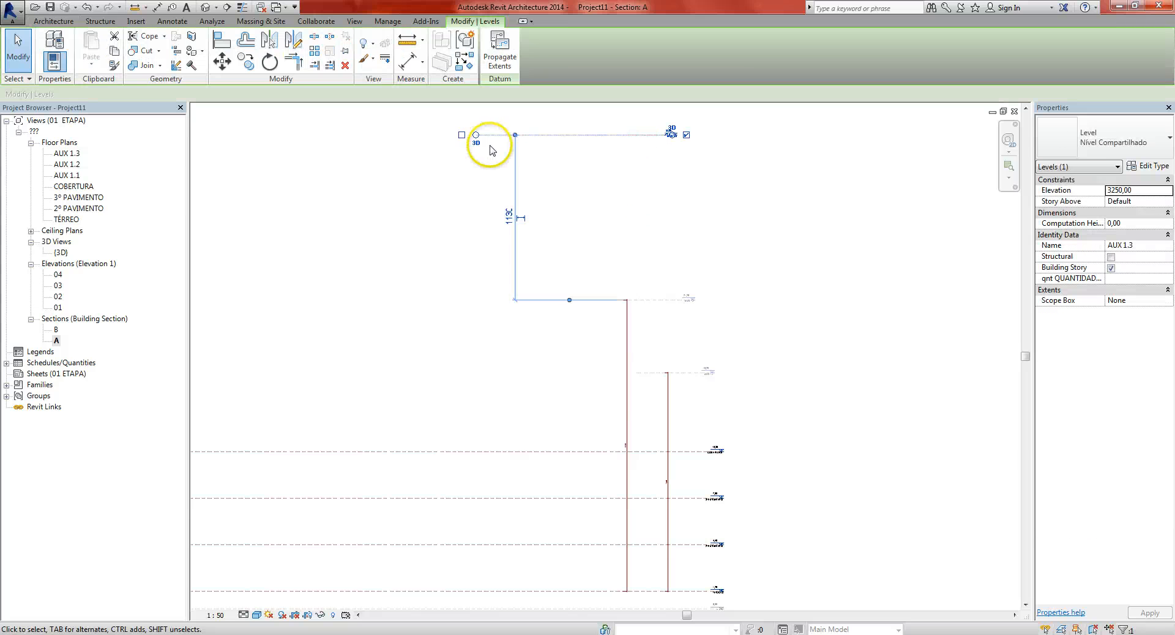
key("d")
key("i")
left_click(558, 136)
middle_click_drag(578, 298, 564, 210)
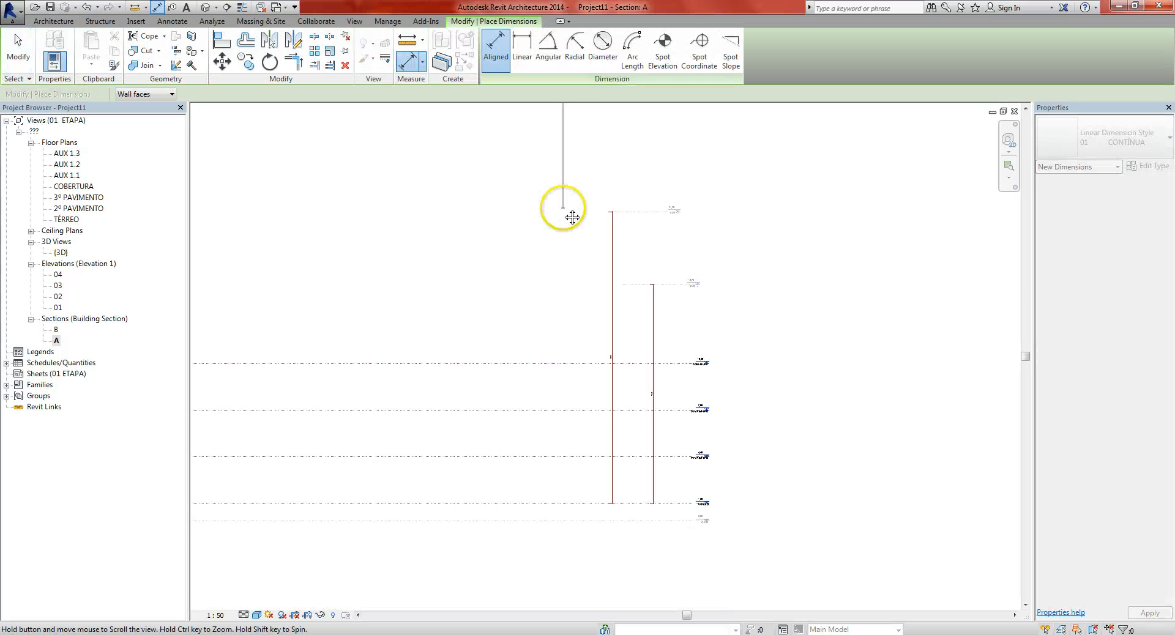
left_click(577, 502)
left_click(574, 484)
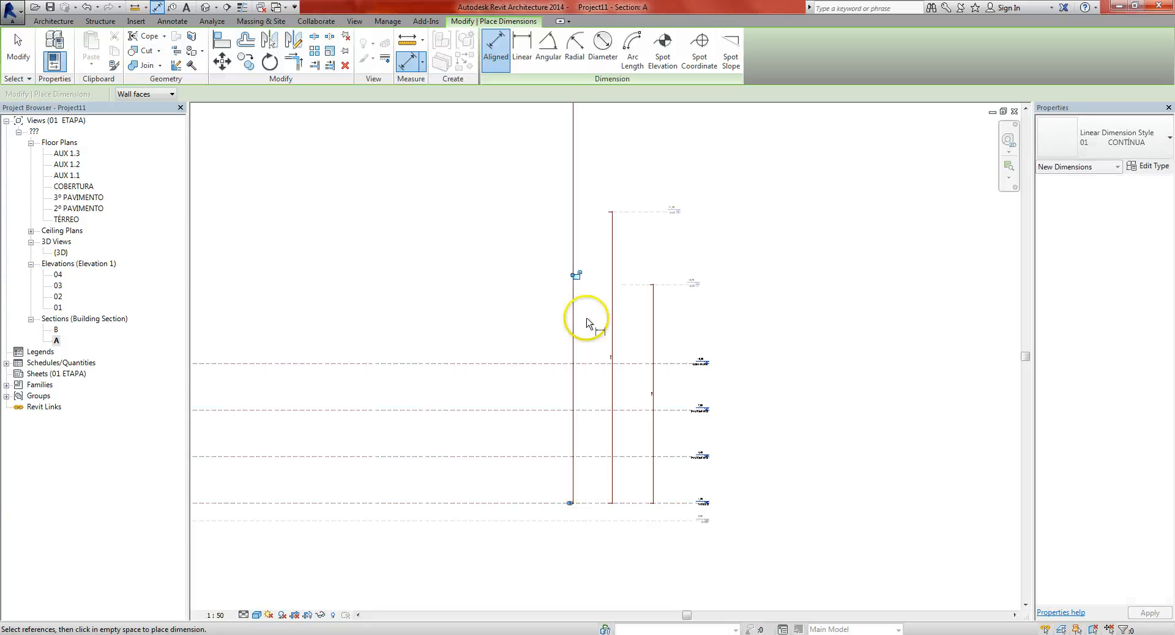
scroll(585, 317, "down", 1)
middle_click_drag(605, 230, 617, 341)
key("Escape")
key("Escape")
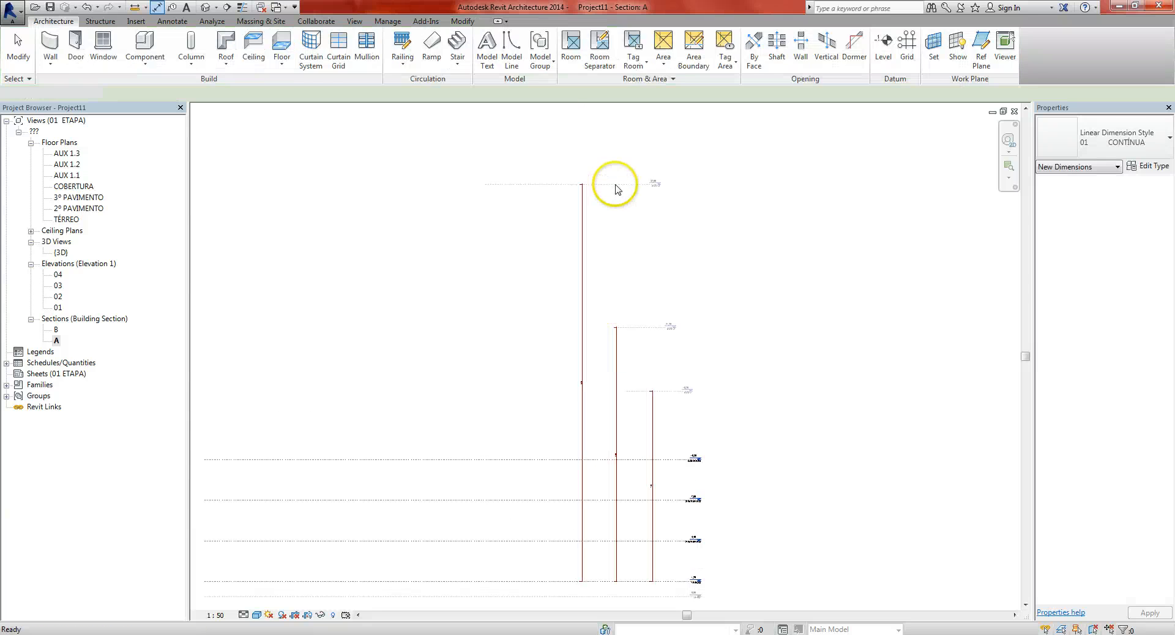
Step: Set the height of the AUX 1.3 level above TÉRREO to 3000 through its dimension
left_click(611, 185)
left_click(578, 384)
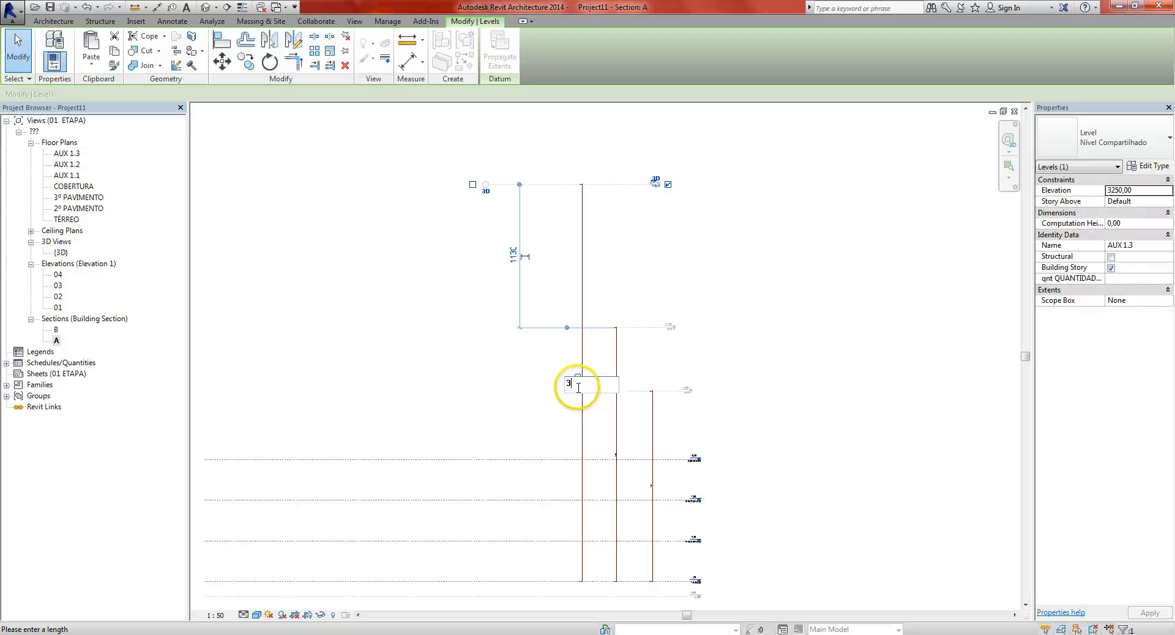
type("3000")
key("Return")
left_click(746, 321)
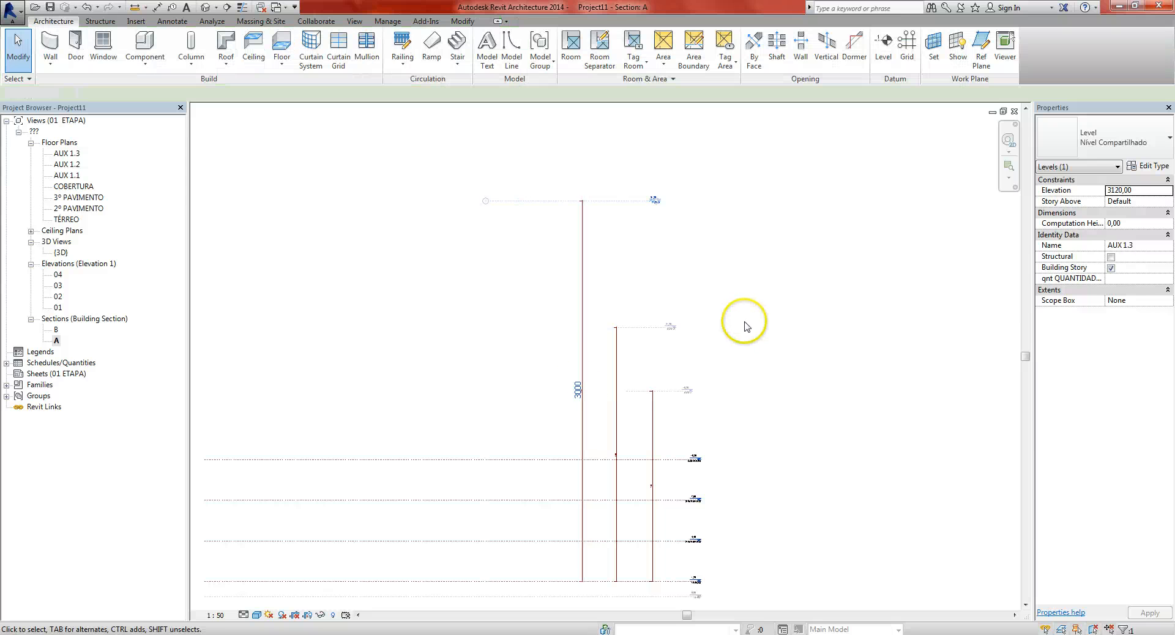
Step: Rename the COBERTURA level as 4º PAVIMENTO, including its corresponding views
scroll(722, 376, "up", 3)
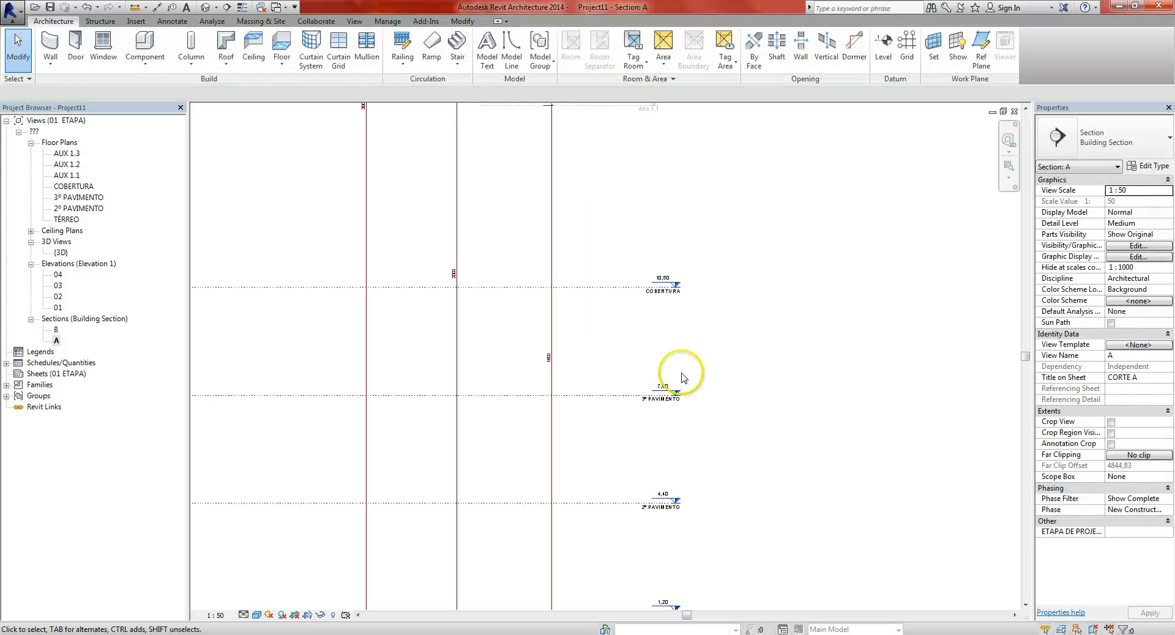
scroll(659, 458, "up", 2)
left_click(663, 397)
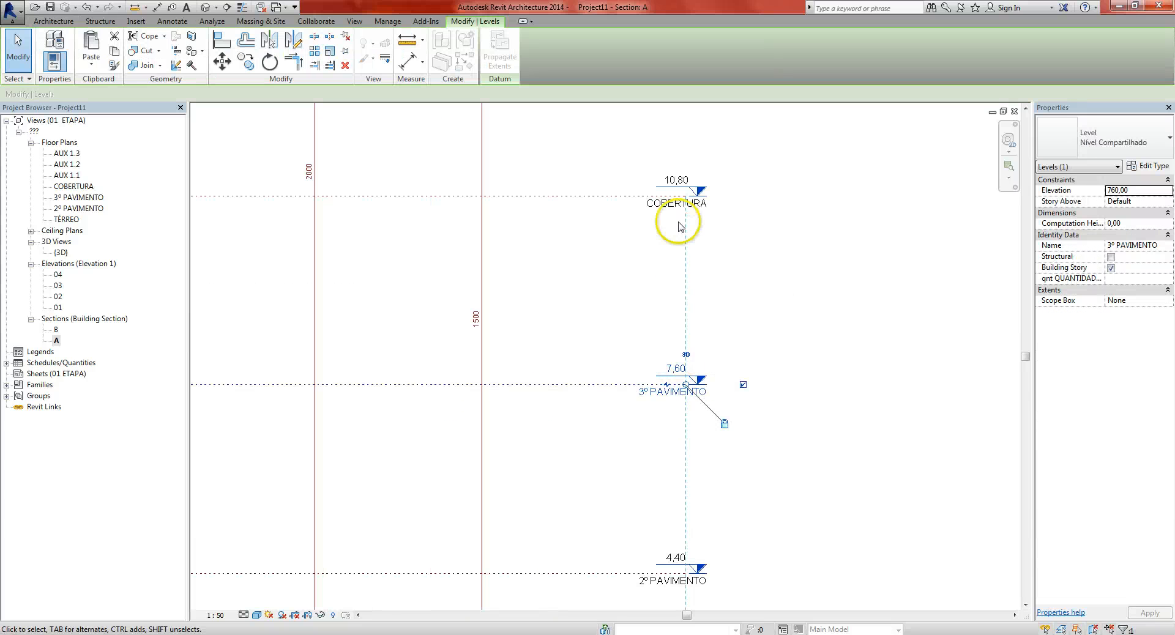
left_click(677, 202)
left_click(667, 203)
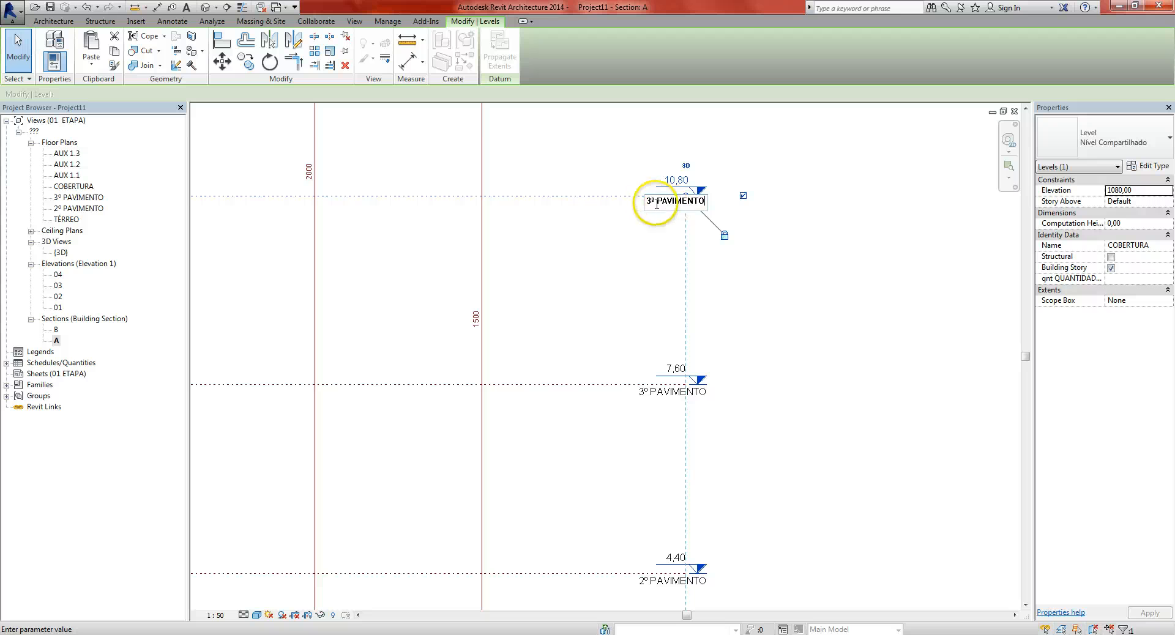
key("Return")
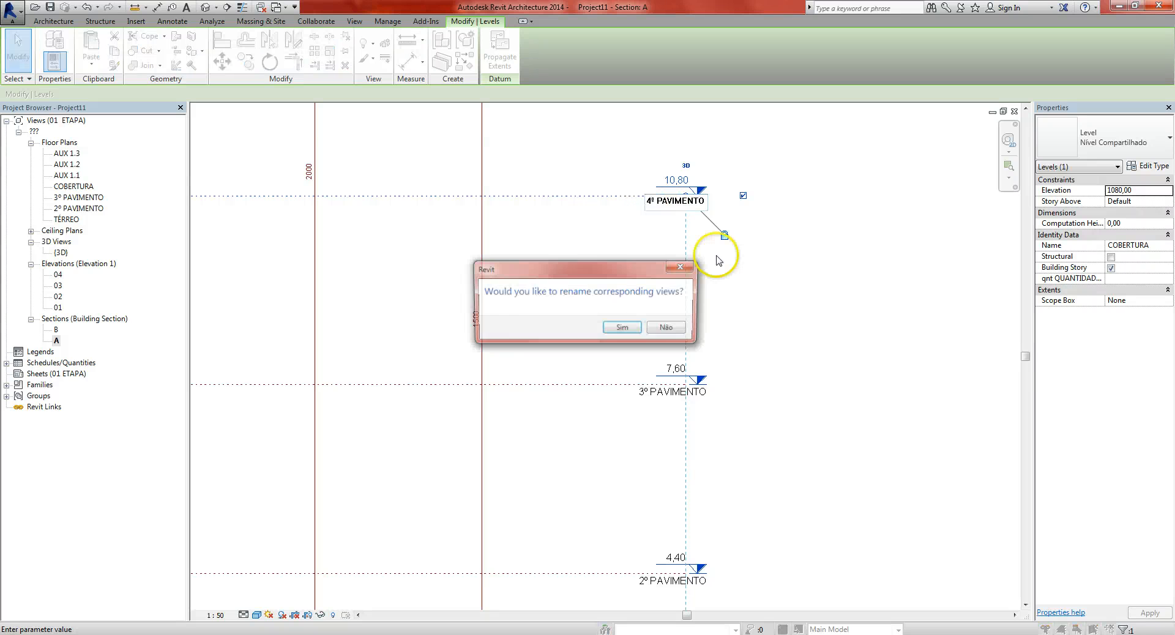
key("Return")
Step: Try to rename the AUX 1.1 level as 4º PAVIMENTO
middle_click_drag(781, 115, 781, 370)
scroll(725, 344, "down", 1)
left_click(646, 183)
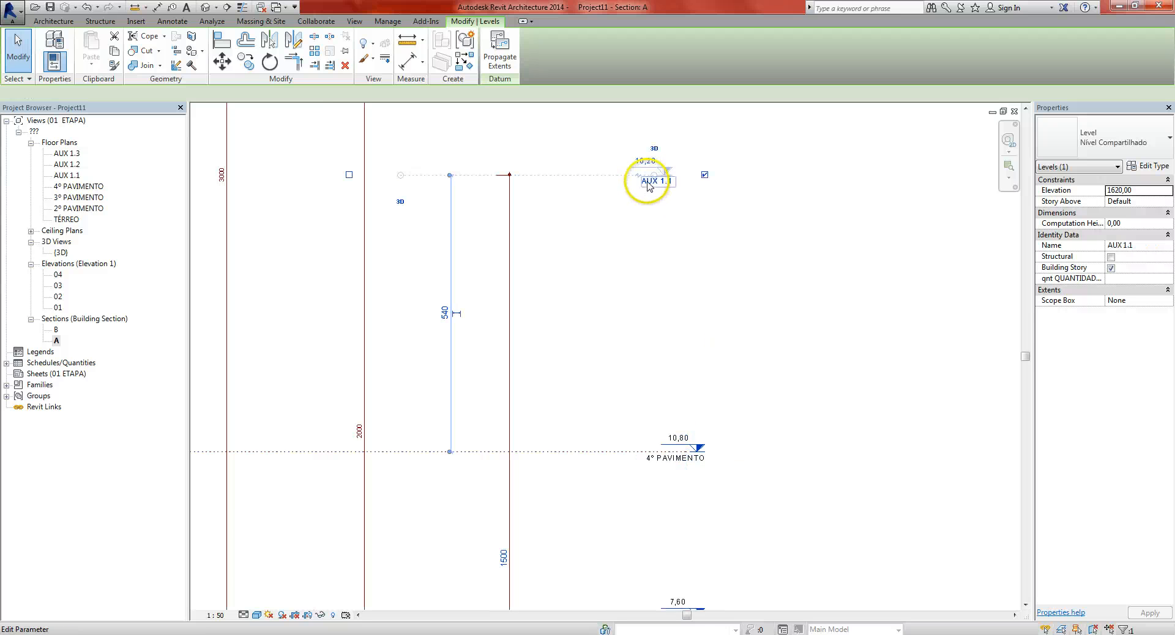
left_click(648, 181)
left_click_drag(632, 183, 608, 180)
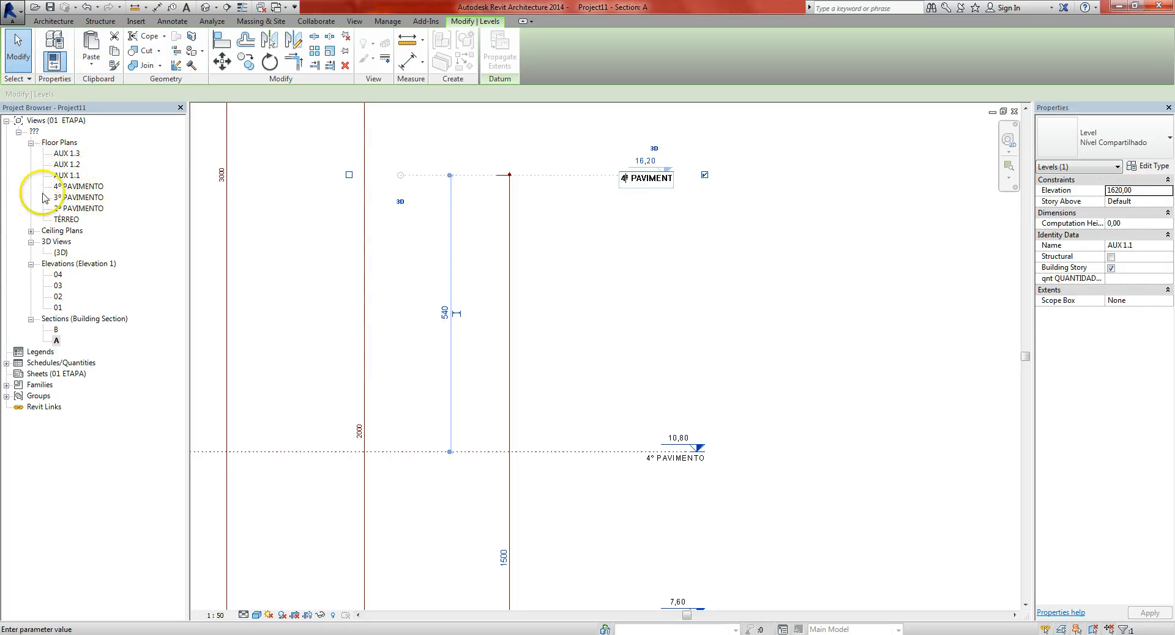
left_click(267, 197)
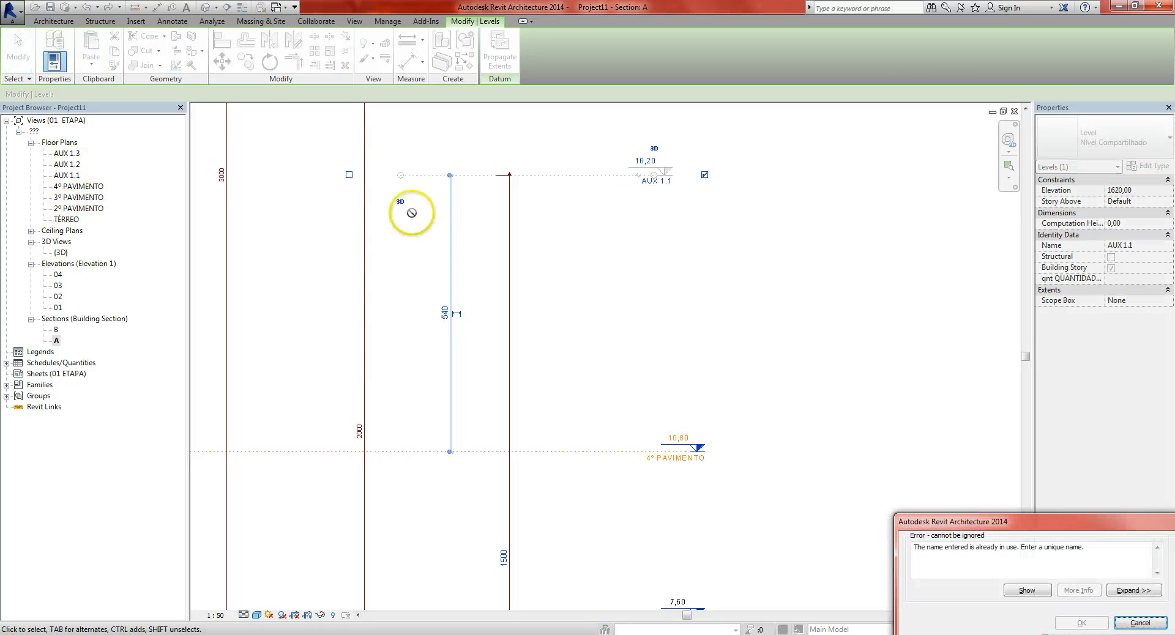
key("Escape")
Step: Rename the AUX 1.1 level as 5º PAVIMENTO, including its corresponding views
left_click(562, 177)
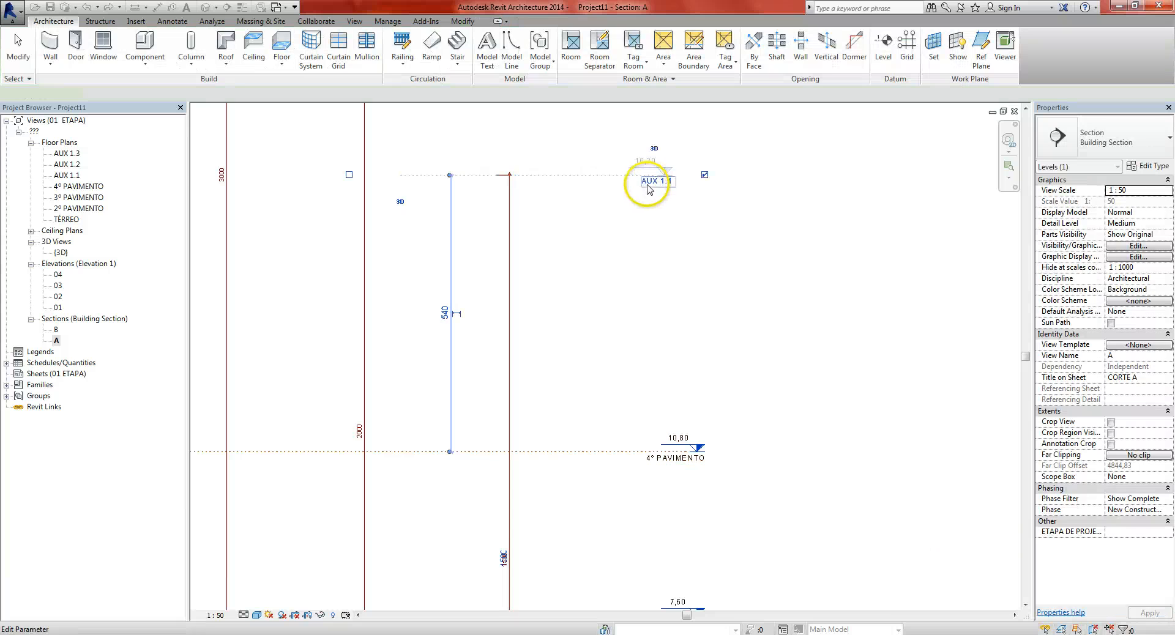
left_click(649, 183)
left_click_drag(635, 183, 615, 189)
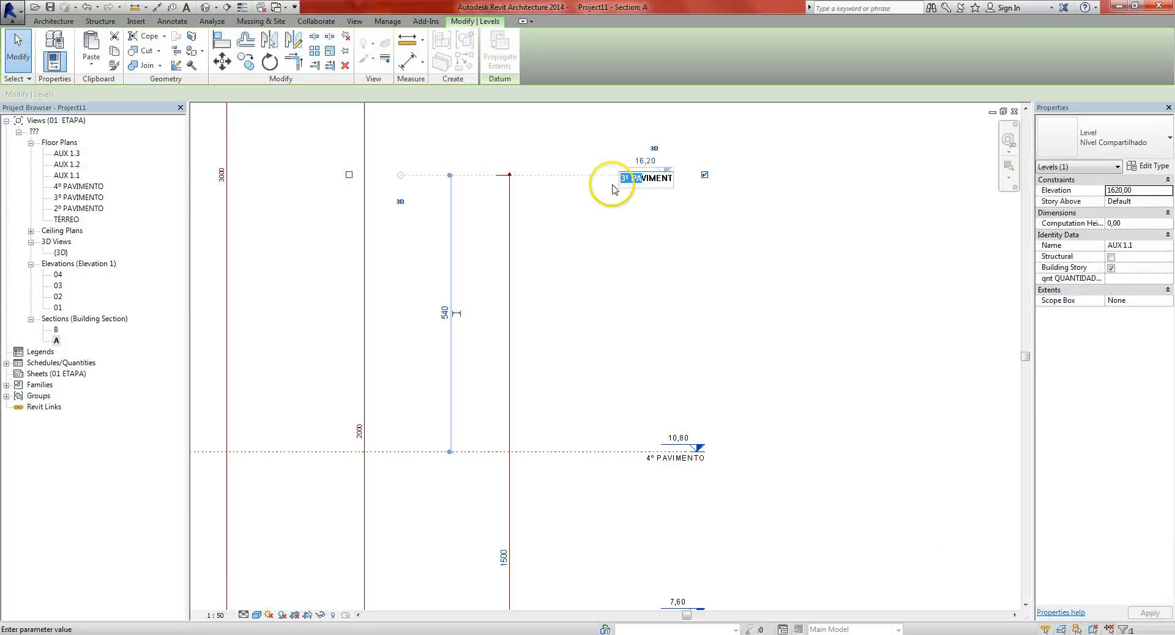
key("Return")
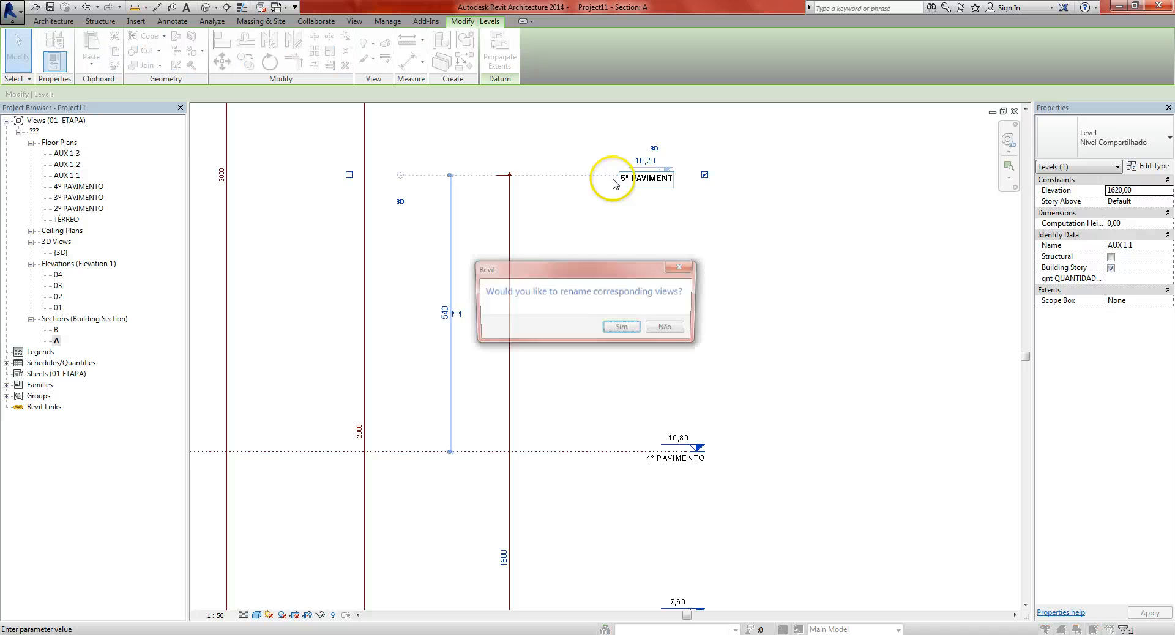
key("Return")
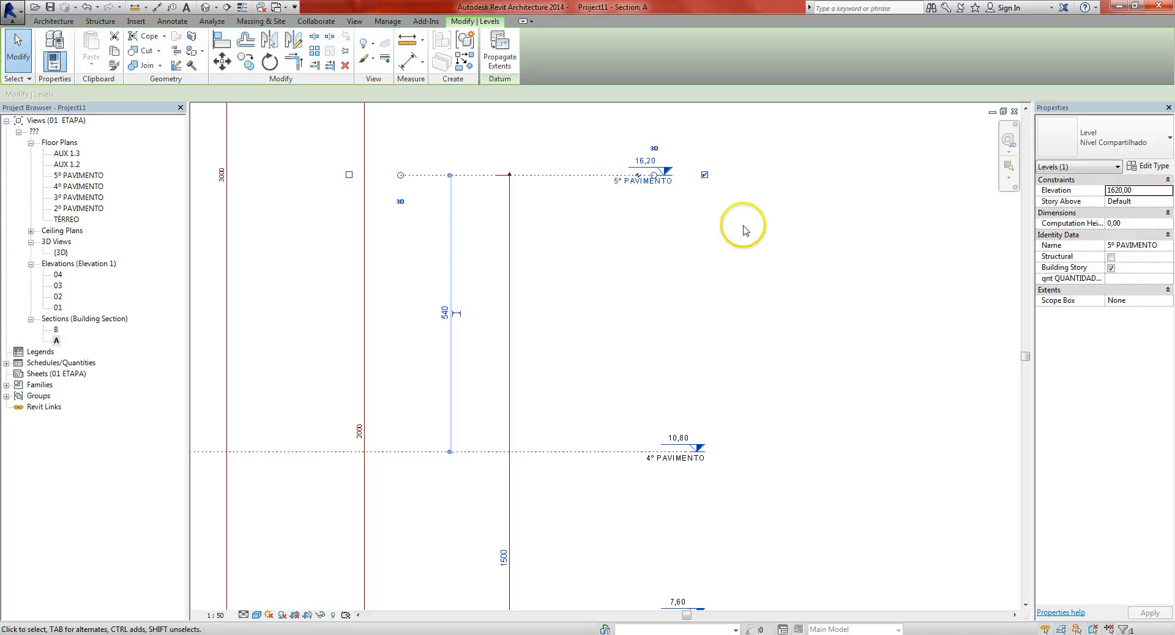
Step: Rename the AUX 1.2 level as 6º PAVIMENTO, including its corresponding views
scroll(765, 208, "down", 2)
middle_click_drag(766, 208, 747, 484)
scroll(622, 309, "up", 1)
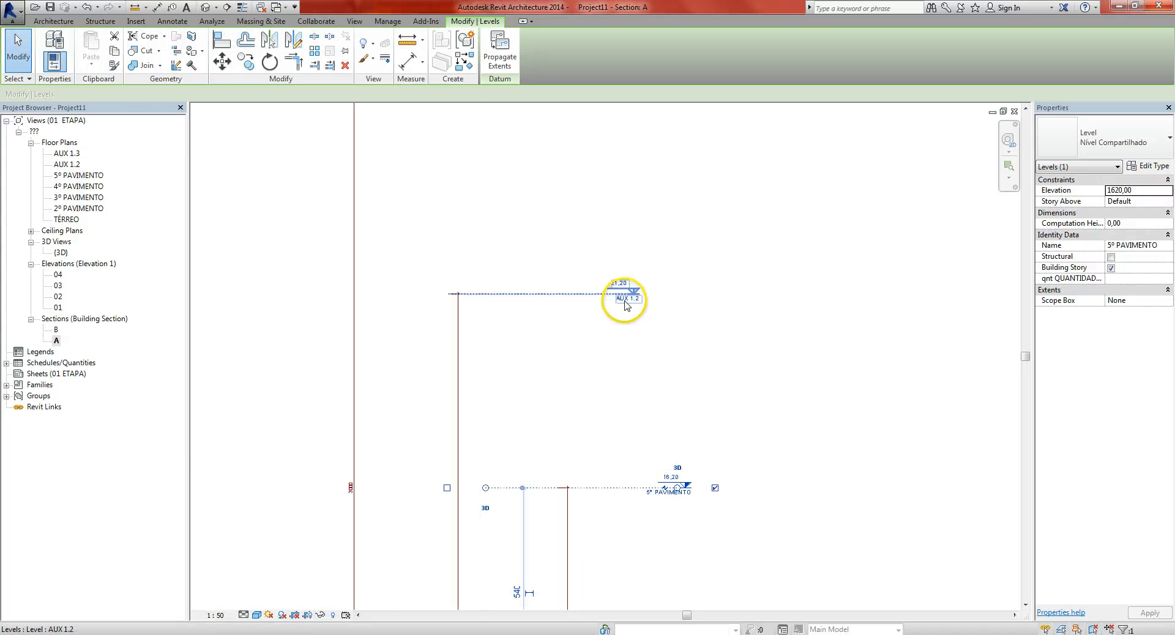
left_click(624, 300)
scroll(625, 298, "up", 5)
left_click(625, 300)
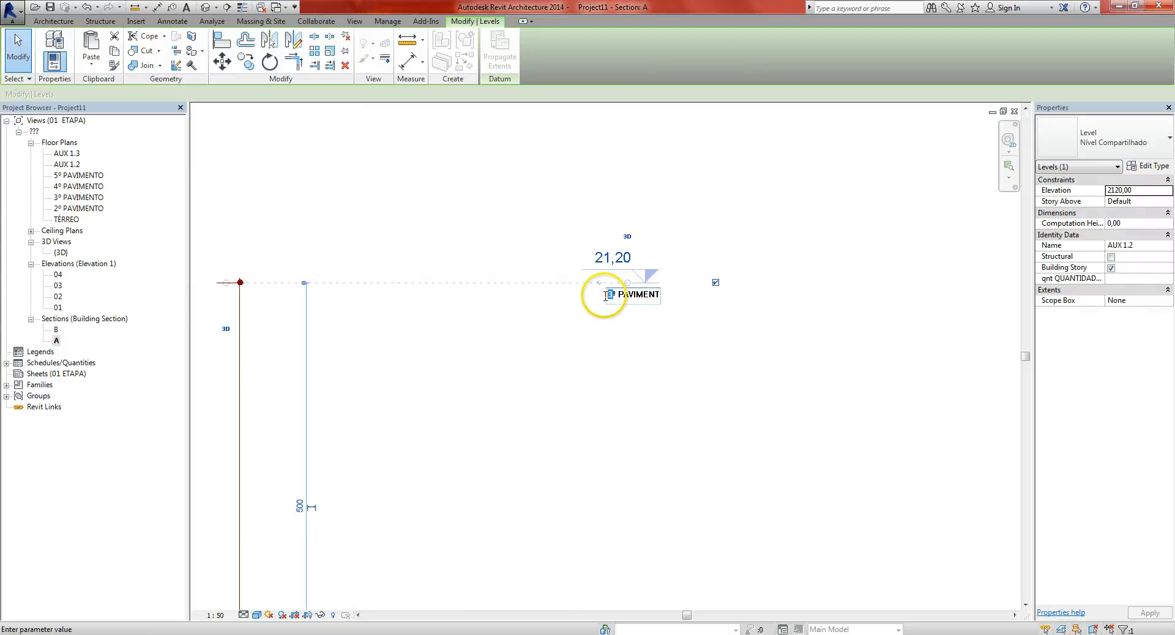
type("6º PAVIMENTO")
key("Return")
left_click(609, 366)
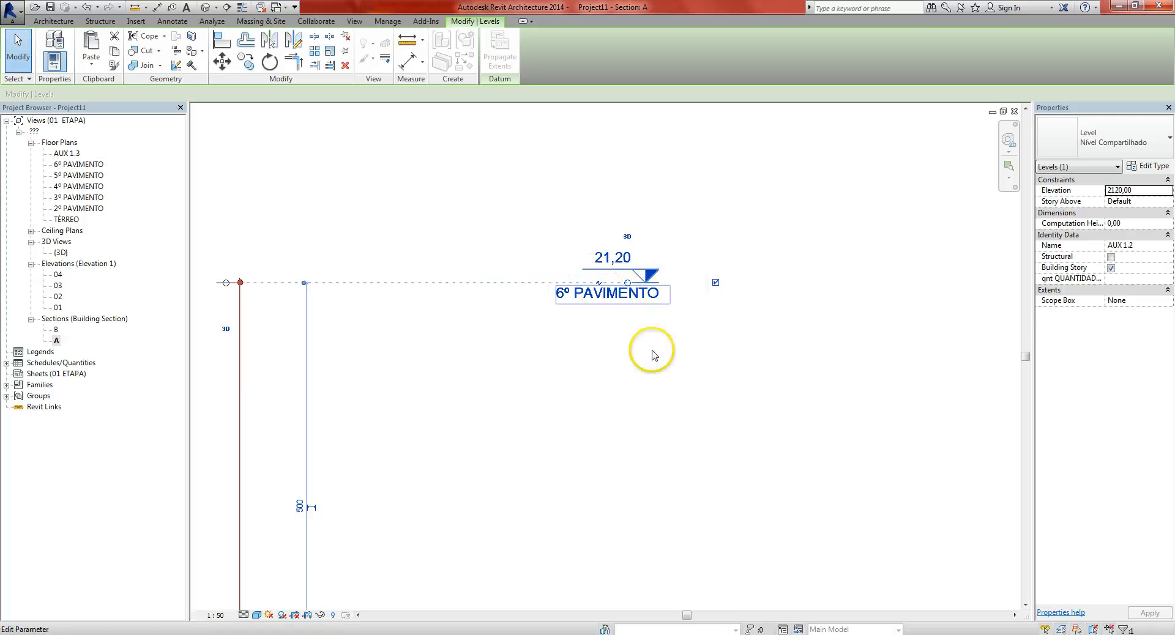
Step: Rename the AUX 1.3 level as 7º PAVIMENTO, including its corresponding views
scroll(680, 178, "down", 2)
middle_click_drag(680, 177, 648, 451)
scroll(628, 435, "down", 3)
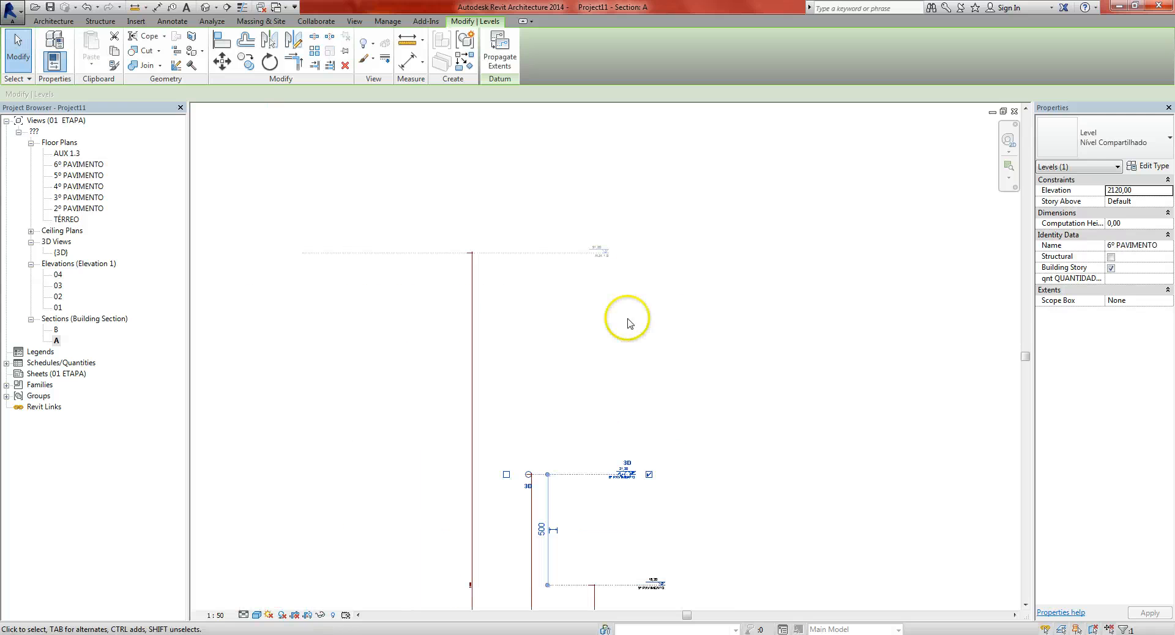
scroll(575, 236, "up", 4)
left_click(656, 302)
left_click(660, 304)
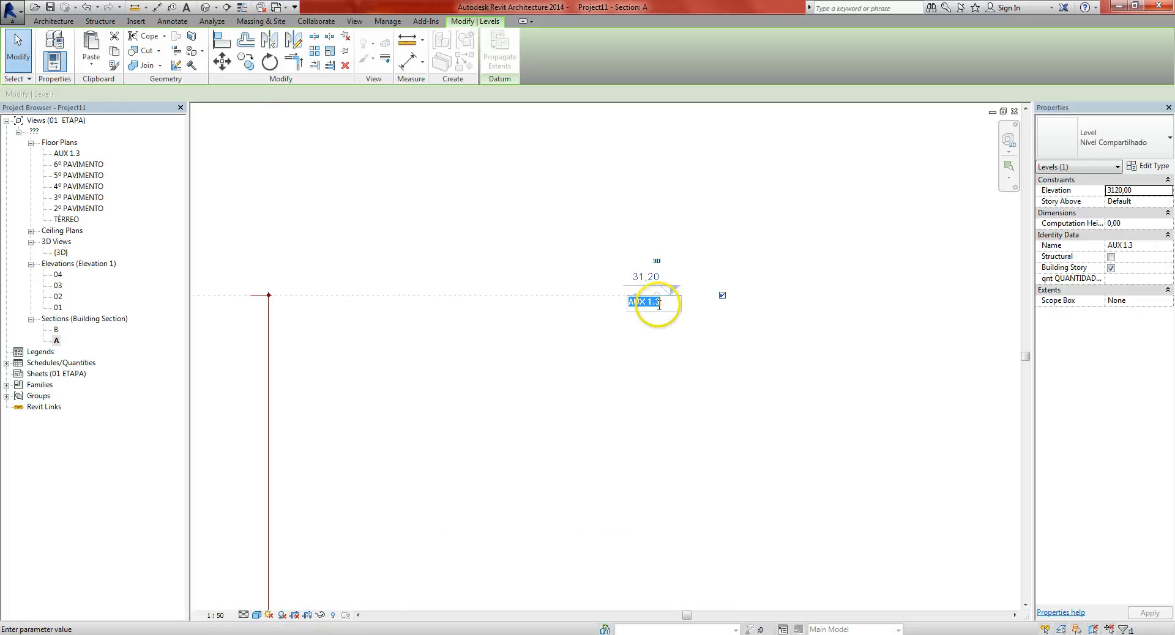
type("3º PAVIMENTO")
left_click_drag(657, 304, 634, 301)
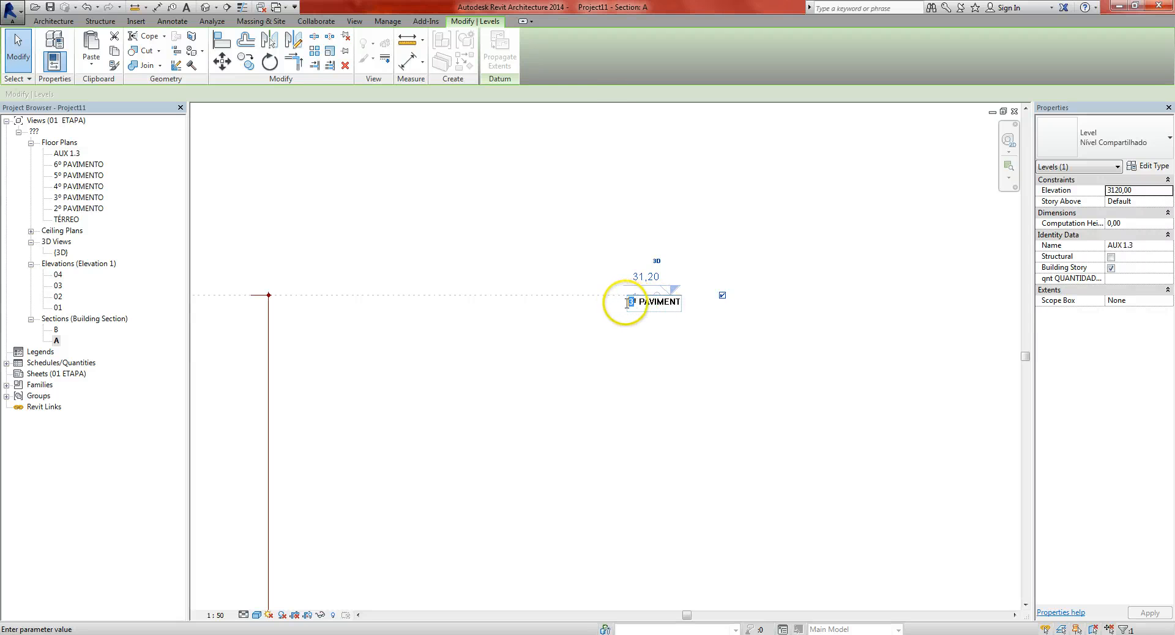
key("Return")
key("Return")
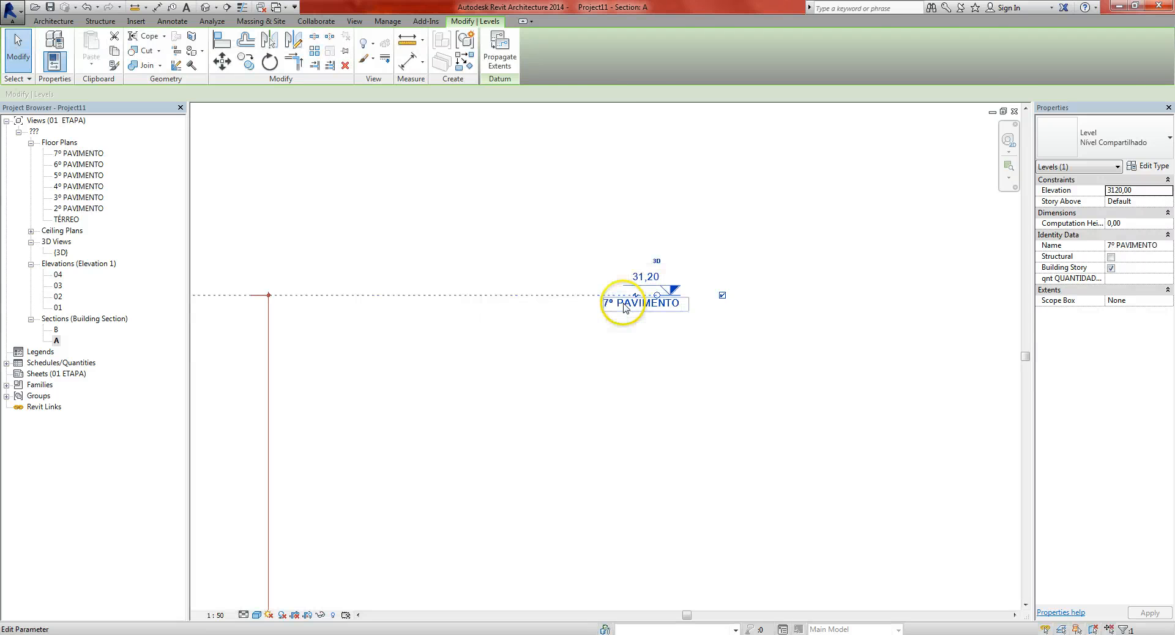
left_click(611, 192)
Step: Open the TÉRREO floor plan and start an in-place mass named MODELAG
scroll(612, 205, "down", 3)
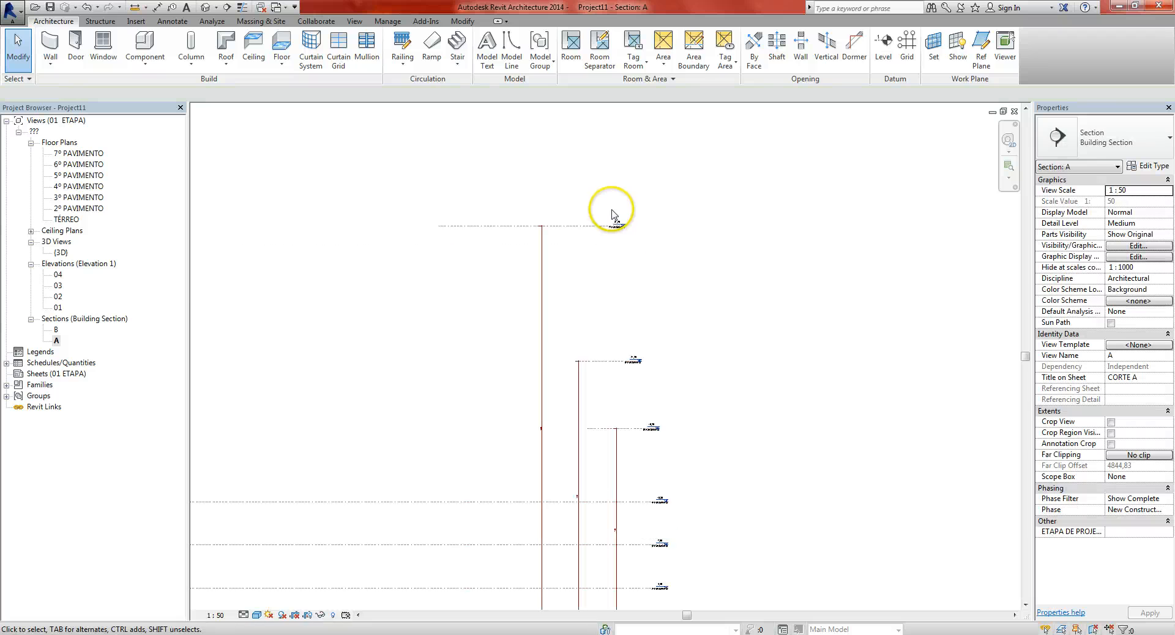
double_click(66, 220)
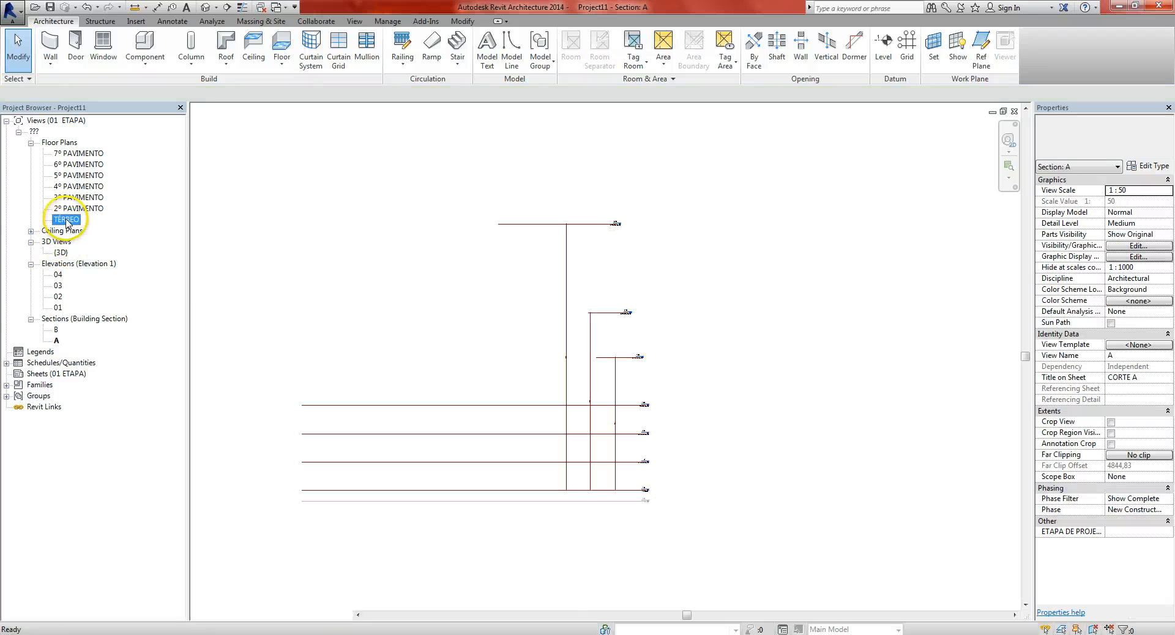
scroll(707, 330, "down", 1)
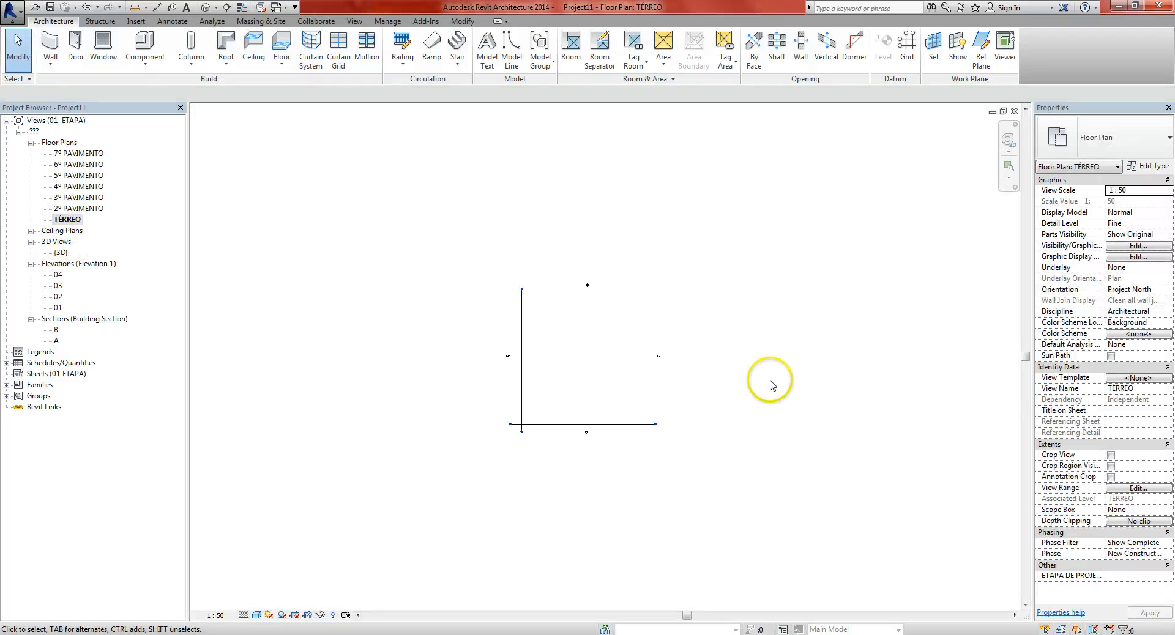
middle_click_drag(770, 380, 657, 379)
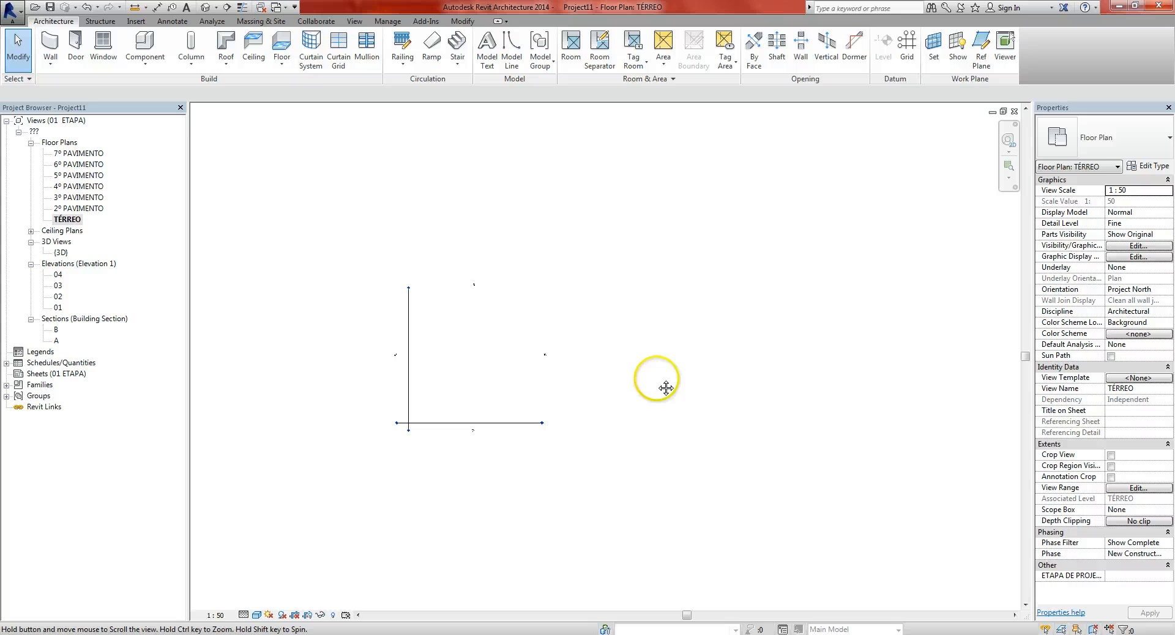
left_click(277, 22)
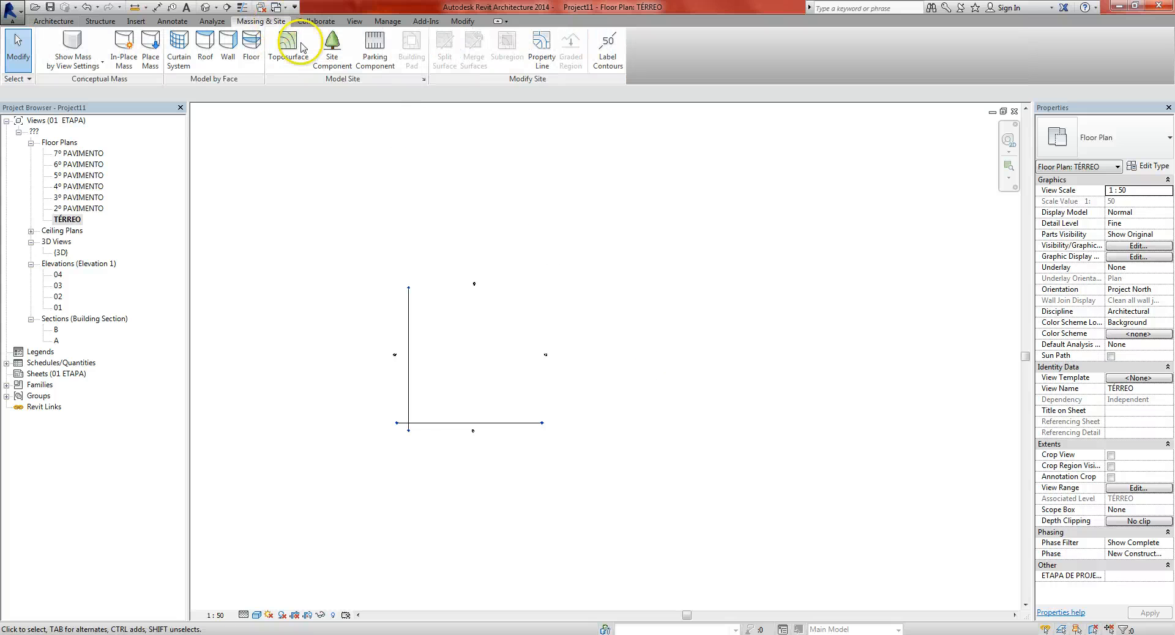
middle_click_drag(428, 199, 420, 199)
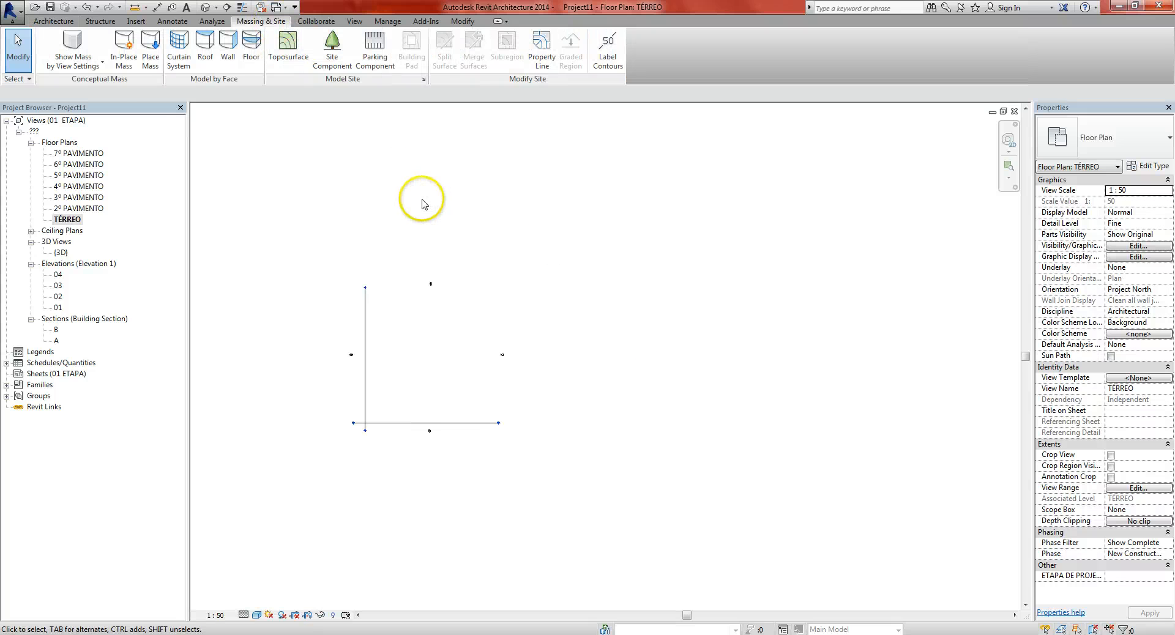
left_click(126, 59)
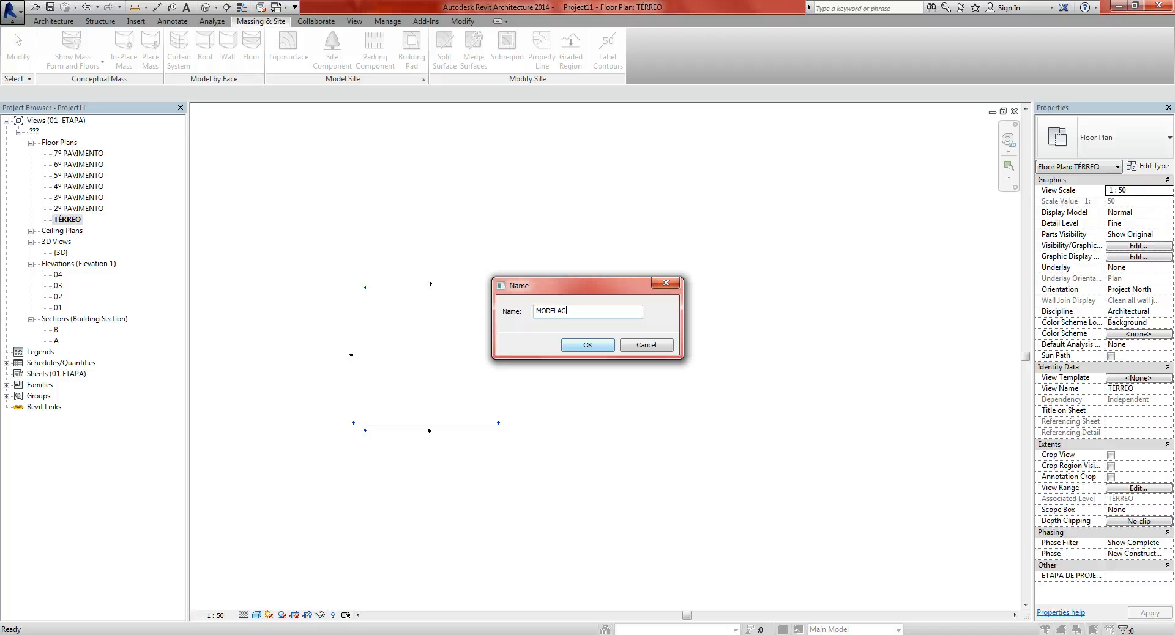
key("Return")
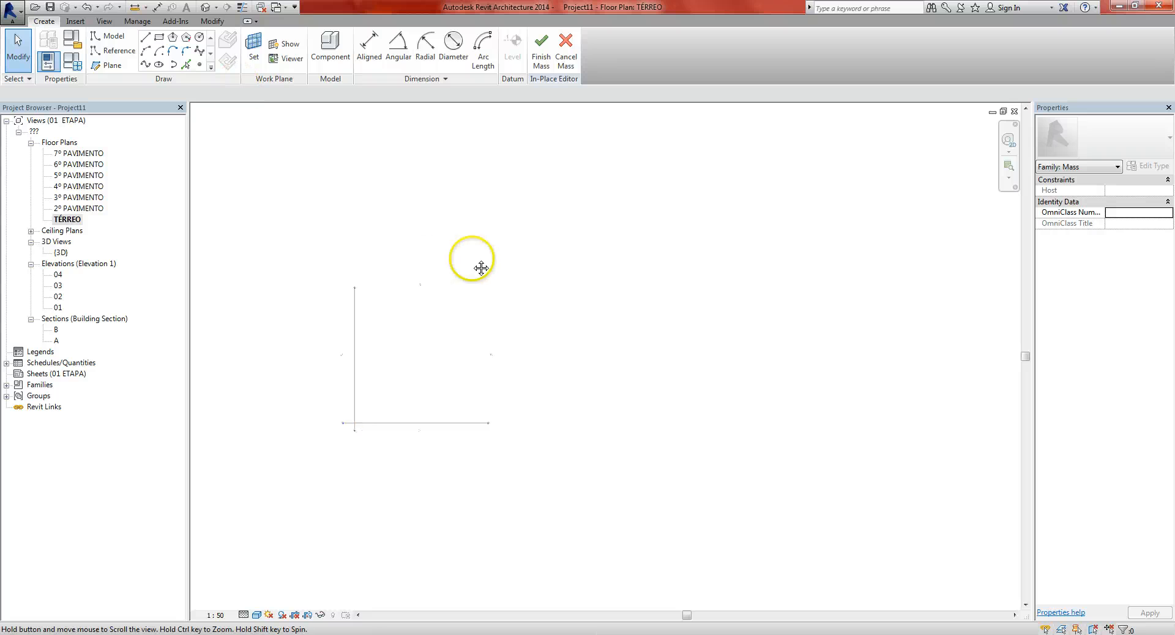
Step: Sketch a rectangle about 800 wide by 700 high on TÉRREO, to the right of the elevation markers
scroll(485, 359, "up", 3)
middle_click_drag(540, 423, 535, 425)
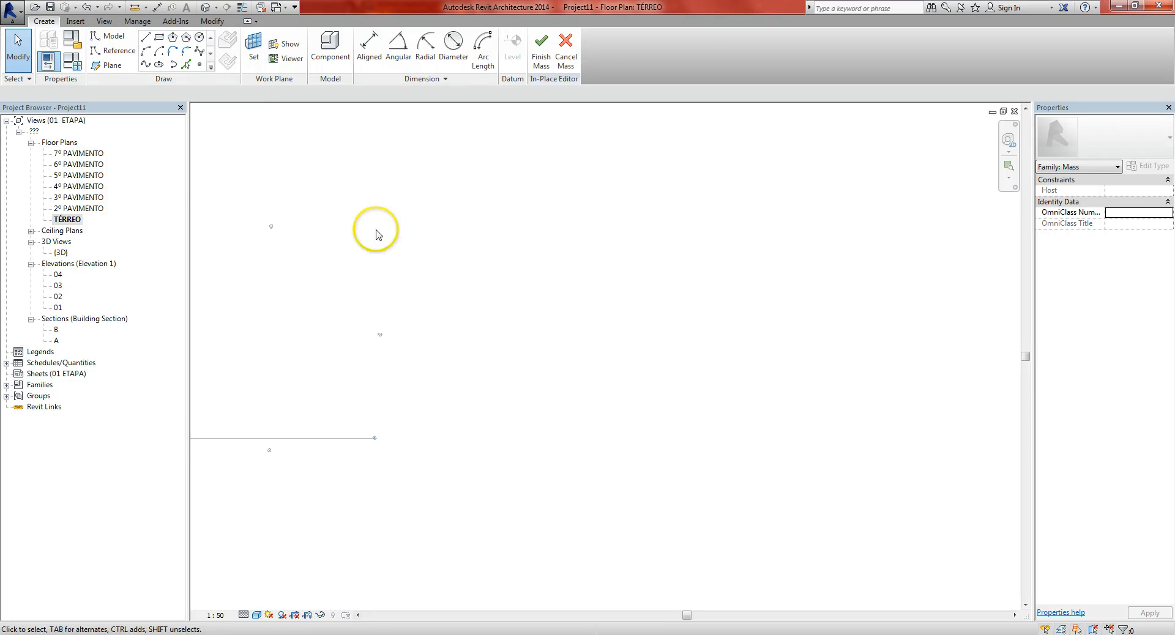
left_click(159, 40)
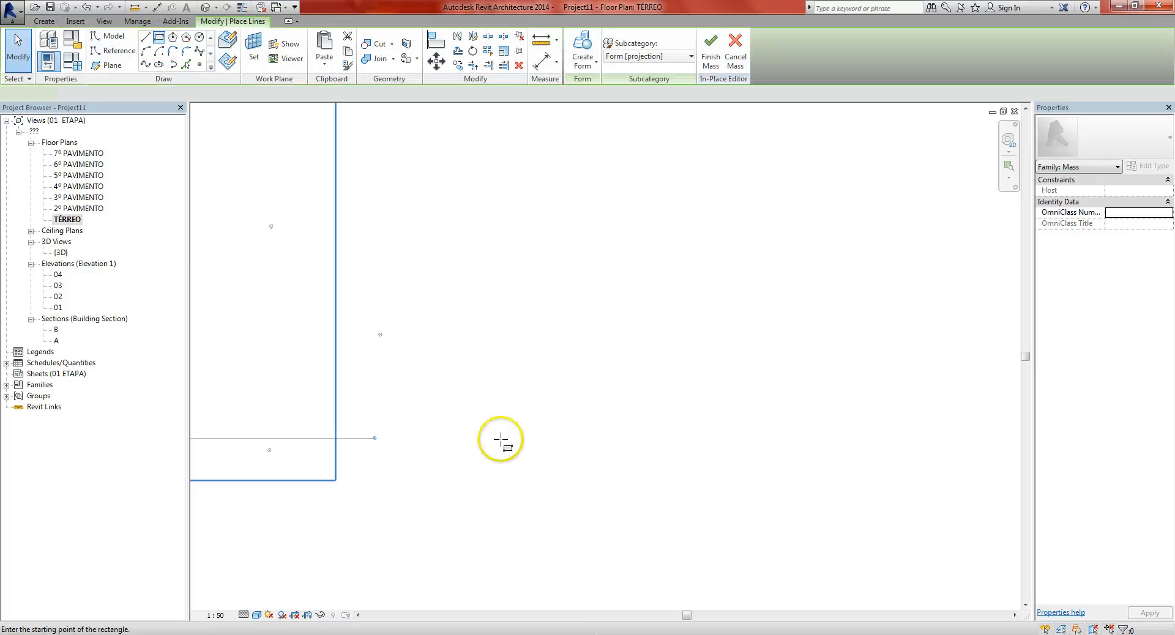
left_click(502, 386)
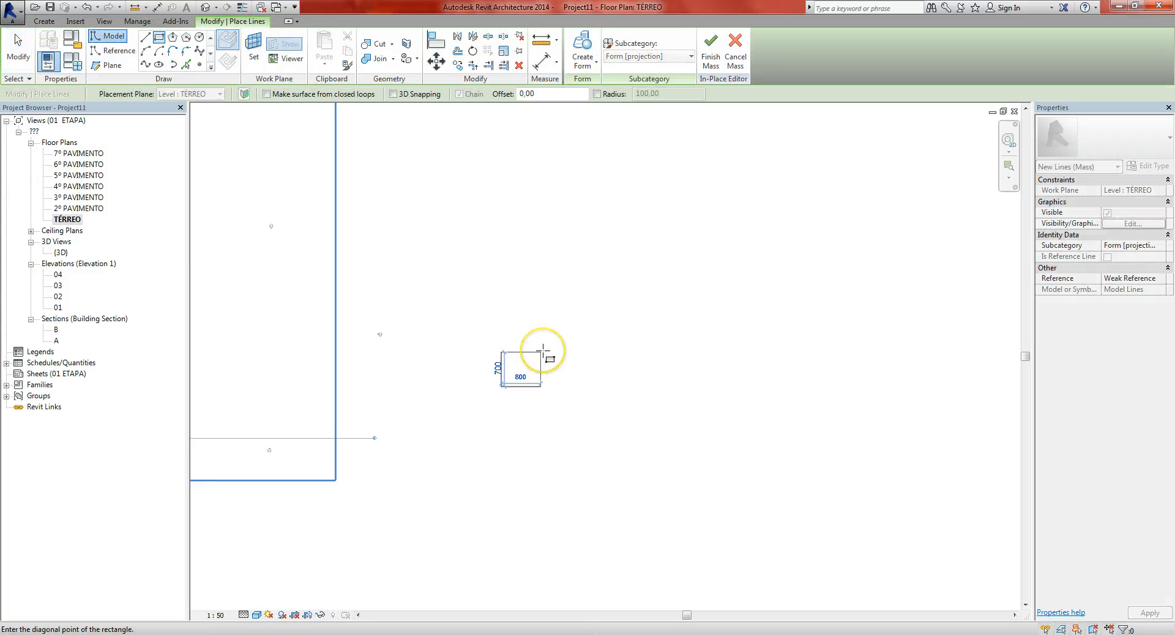
left_click(542, 351)
key("Escape")
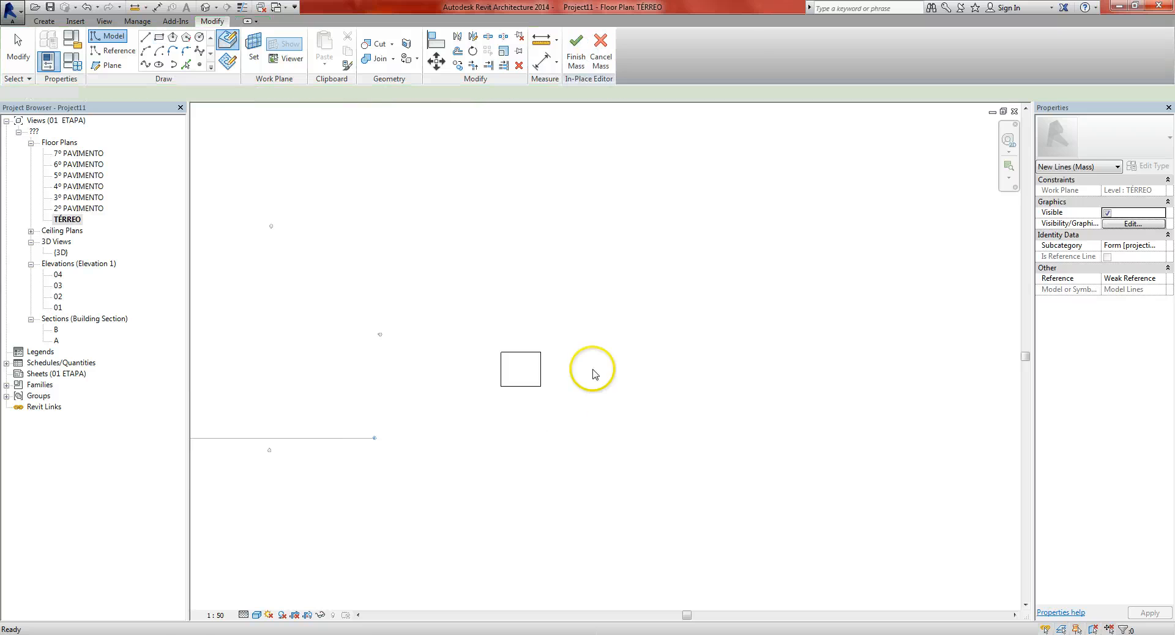
key("Escape")
middle_click_drag(607, 406, 652, 422)
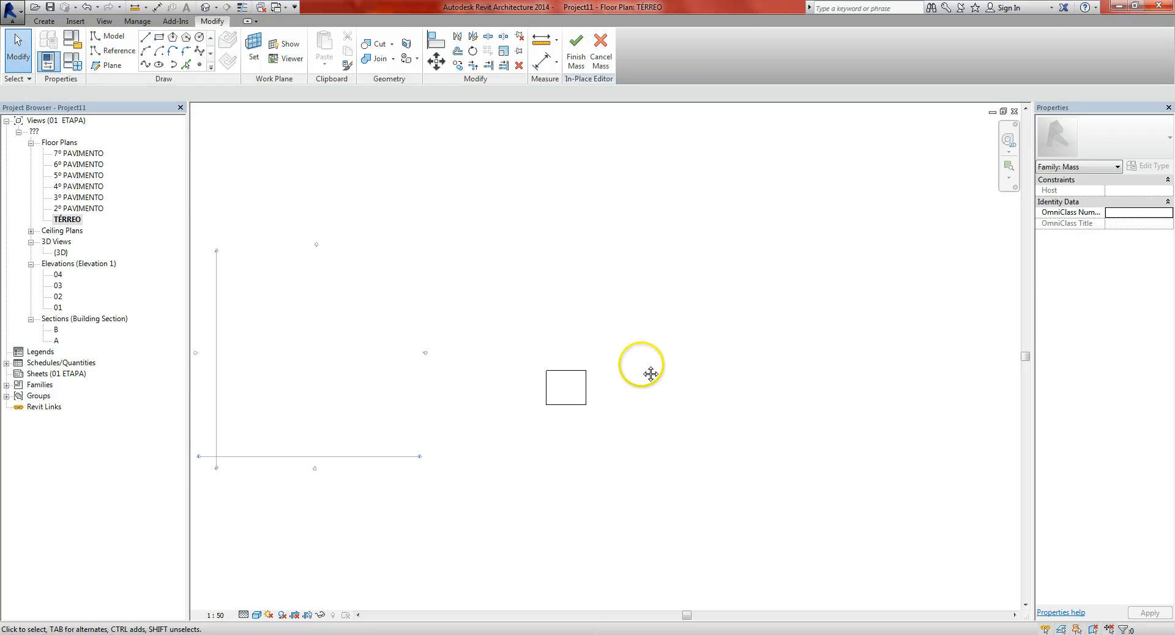
mouse_move(651, 374)
middle_mouse_down()
mouse_move(651, 359)
mouse_move(637, 358)
middle_mouse_up()
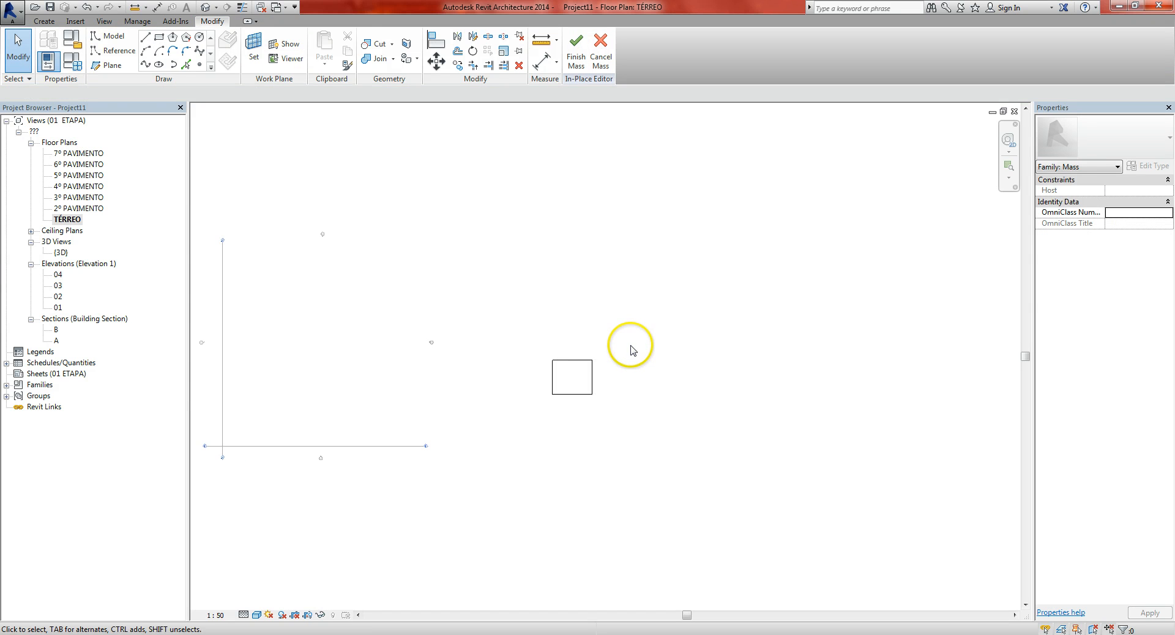
Step: Copy the rectangle's four lines to the clipboard from the 3D view
key("ctrl+Tab")
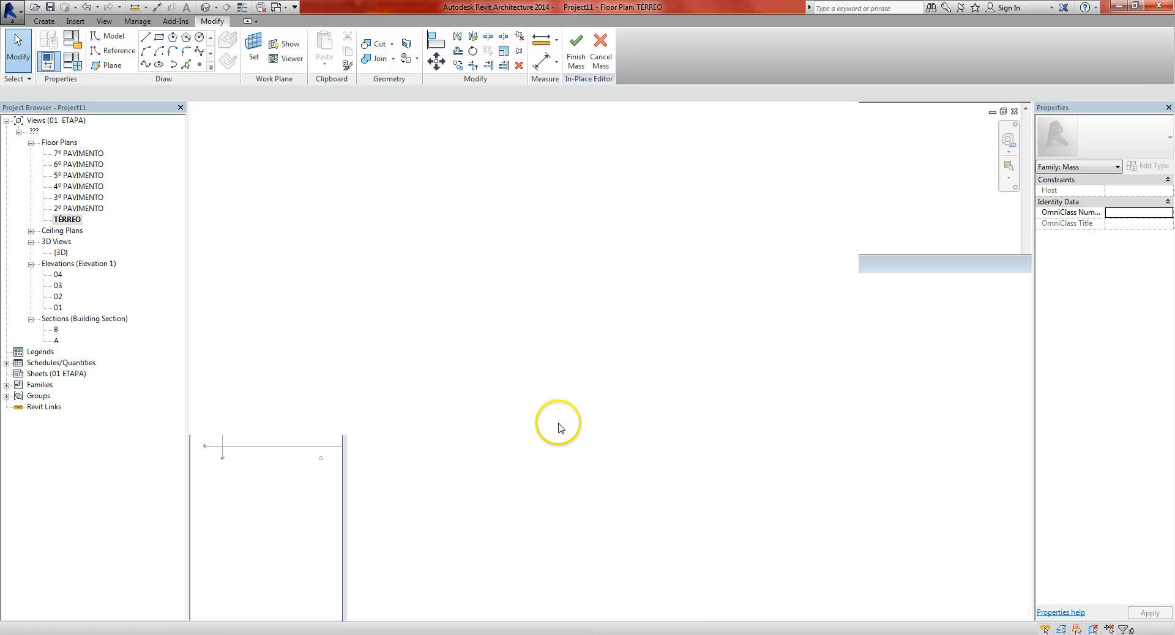
scroll(592, 360, "down", 3)
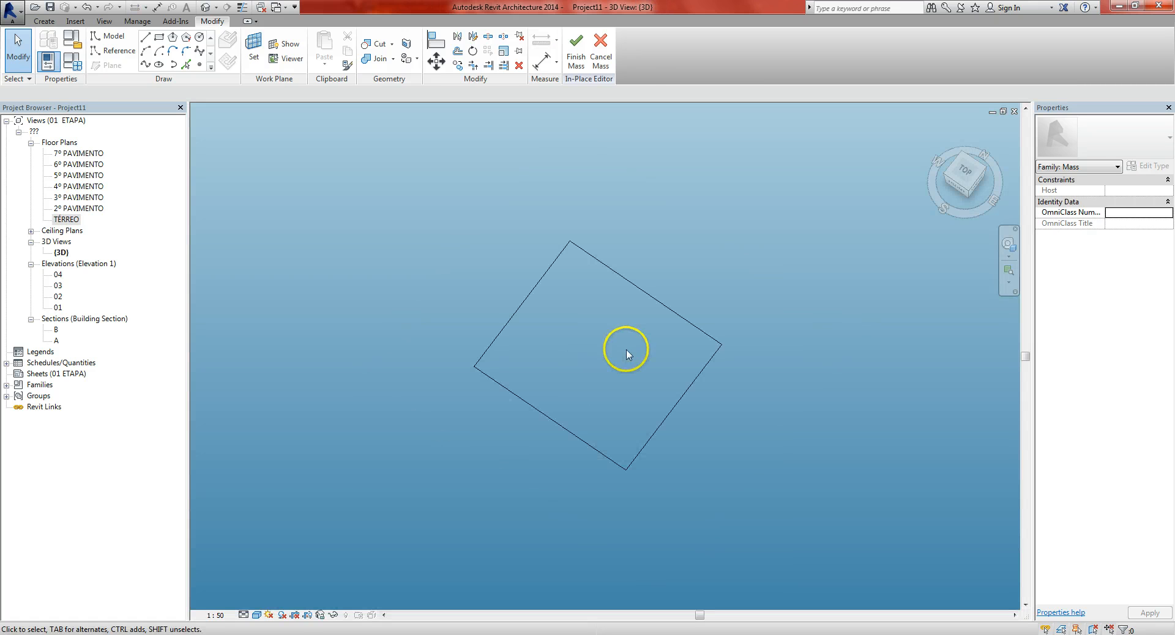
scroll(596, 366, "down", 1)
middle_click_drag(638, 303, 608, 340)
scroll(445, 384, "down", 2)
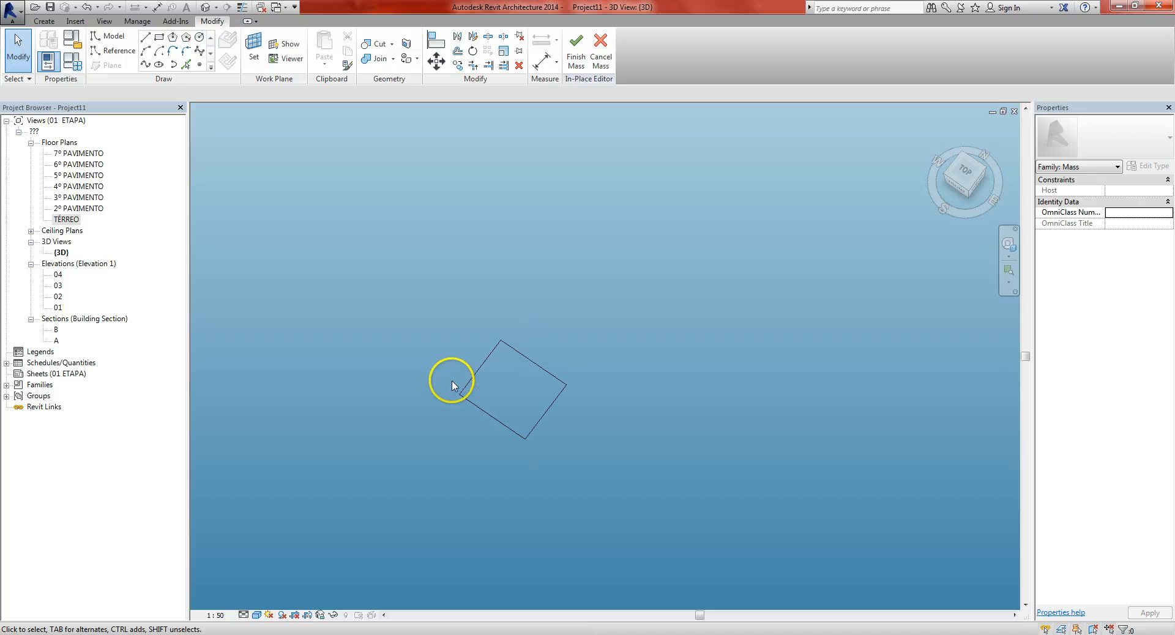
middle_click_drag(514, 404, 518, 416)
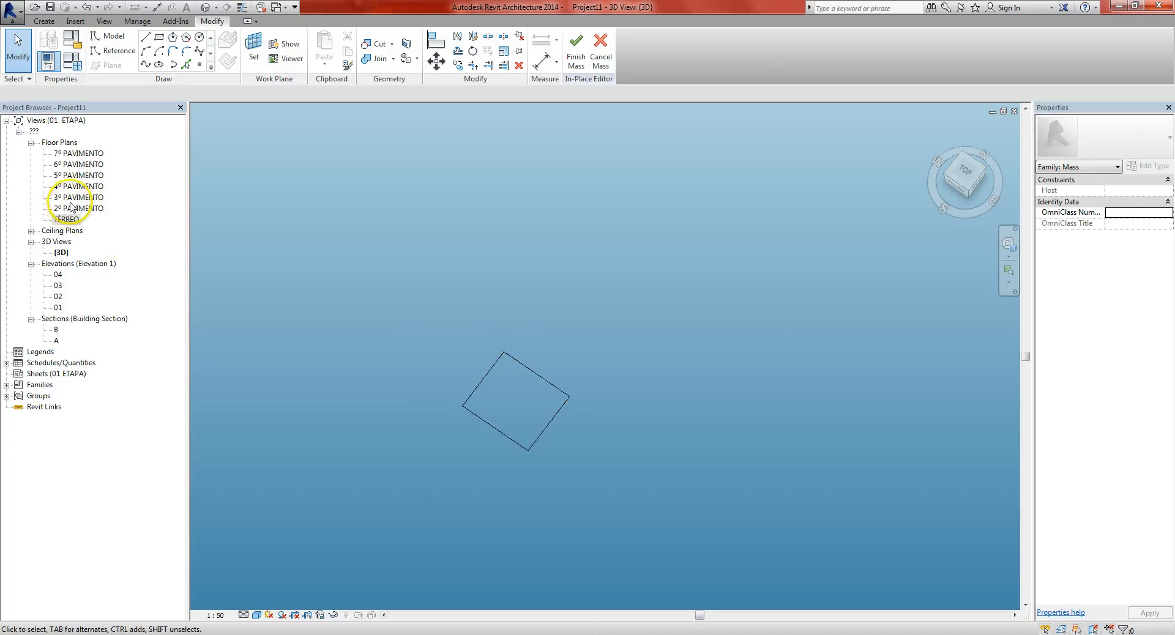
left_click_drag(401, 286, 633, 488)
middle_click_drag(614, 406, 695, 394)
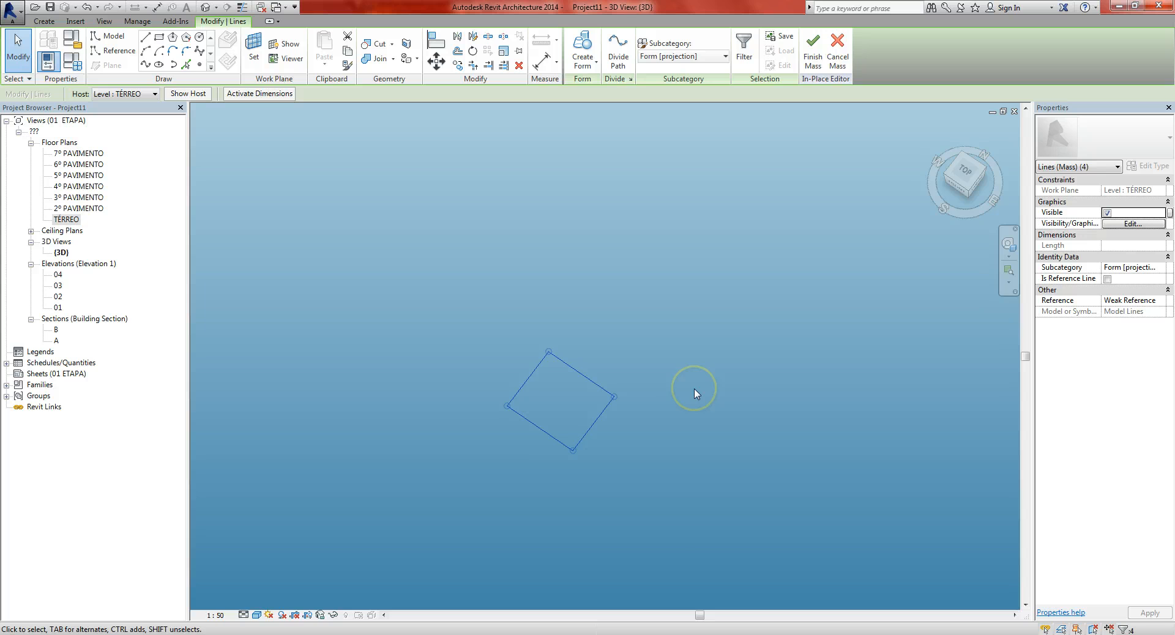
Step: Paste the copied rectangle into the 4º PAVIMENTO floor plan, to the right of the elevation markers
double_click(85, 187)
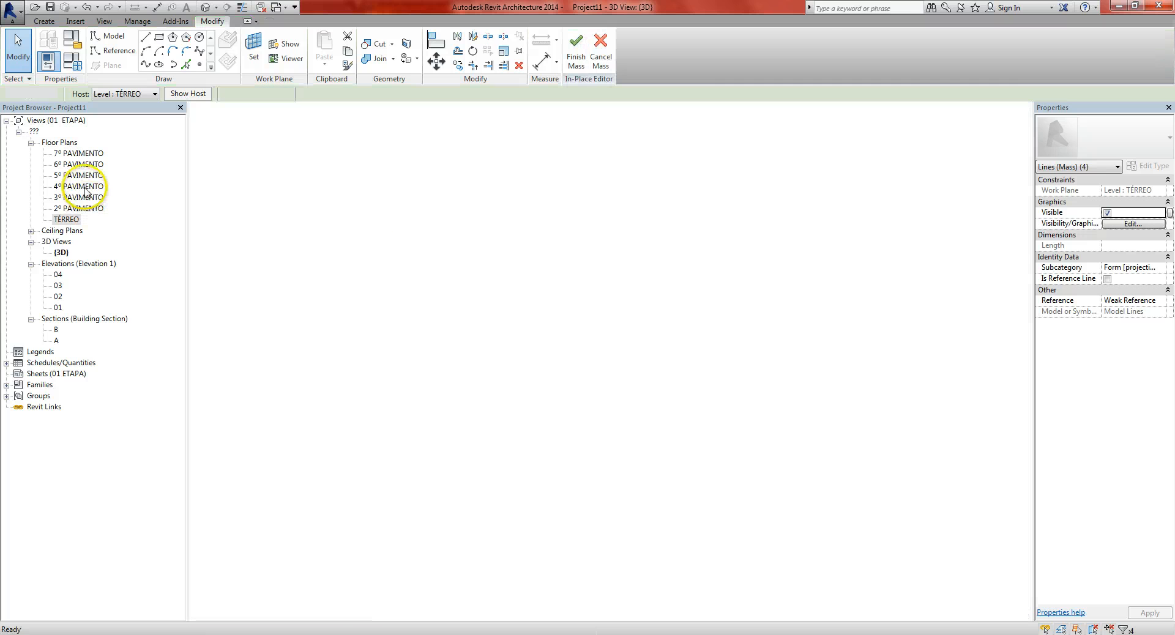
left_click(522, 304)
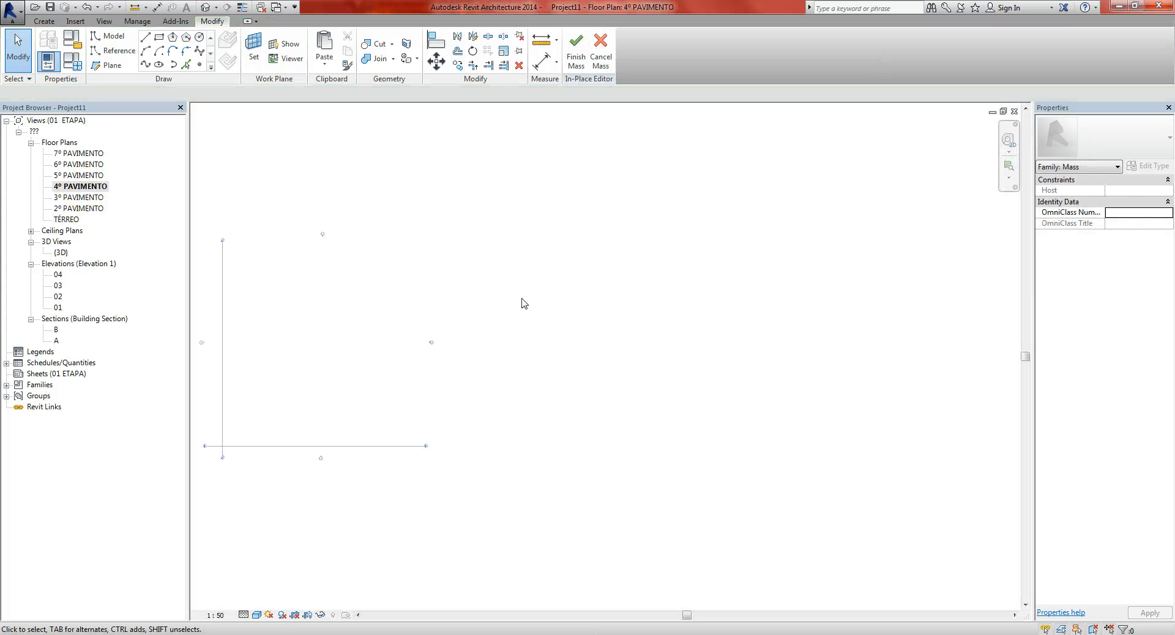
key("ctrl+v")
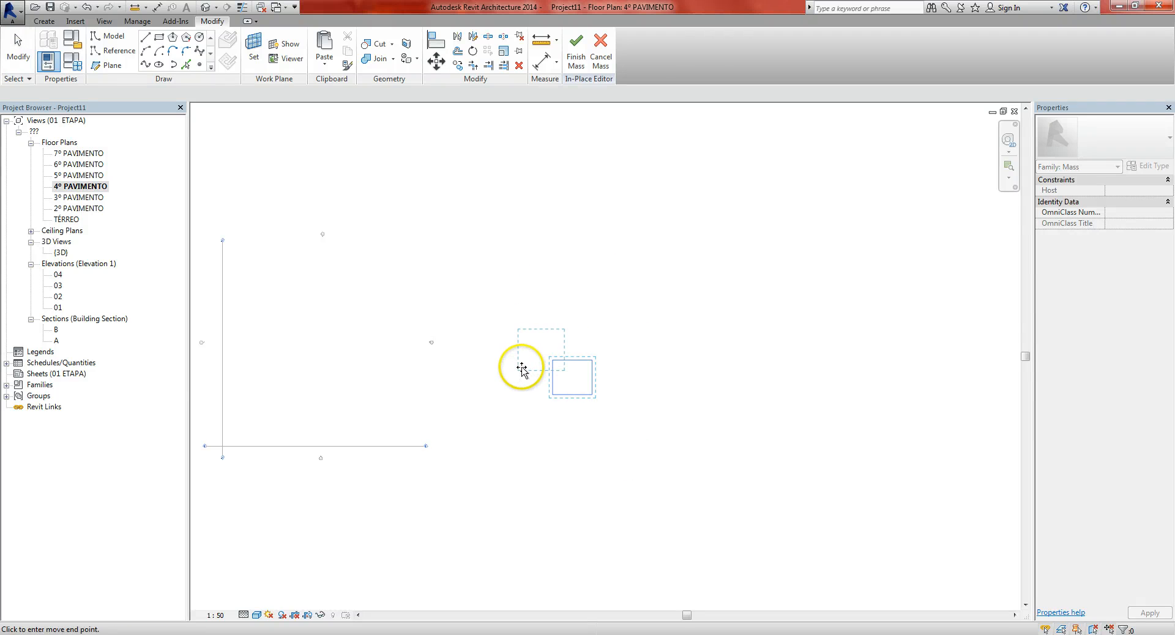
left_click(522, 366)
left_click(621, 362)
Step: Create a solid form in the 3D view joining the TÉRREO and 4º PAVIMENTO rectangles
key("ctrl+Tab")
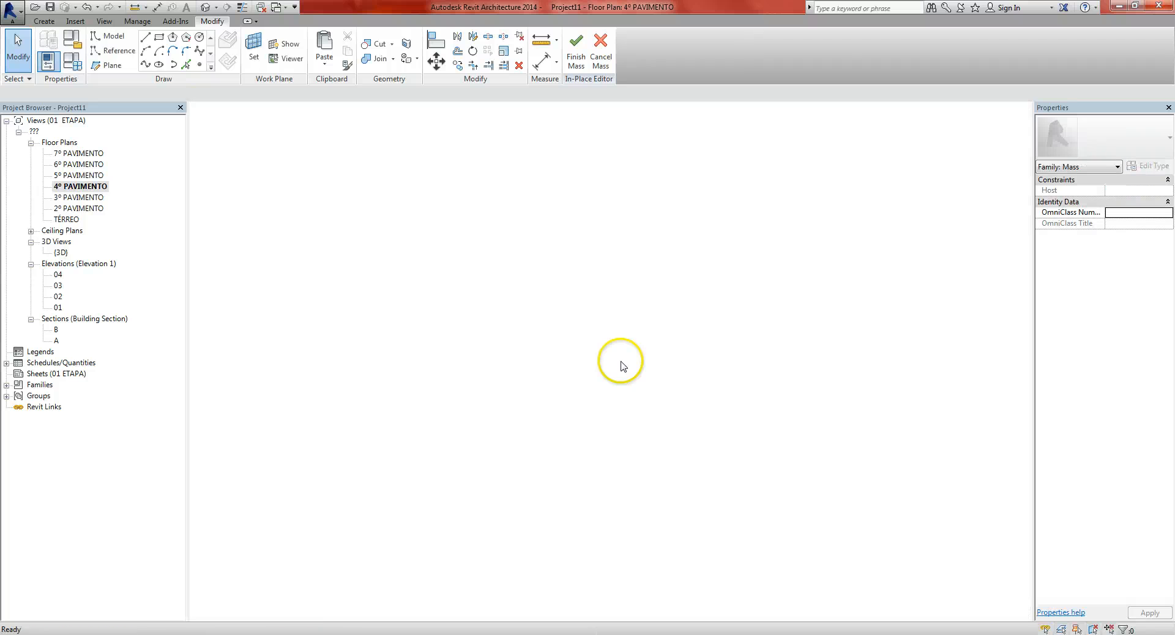
left_click(573, 313)
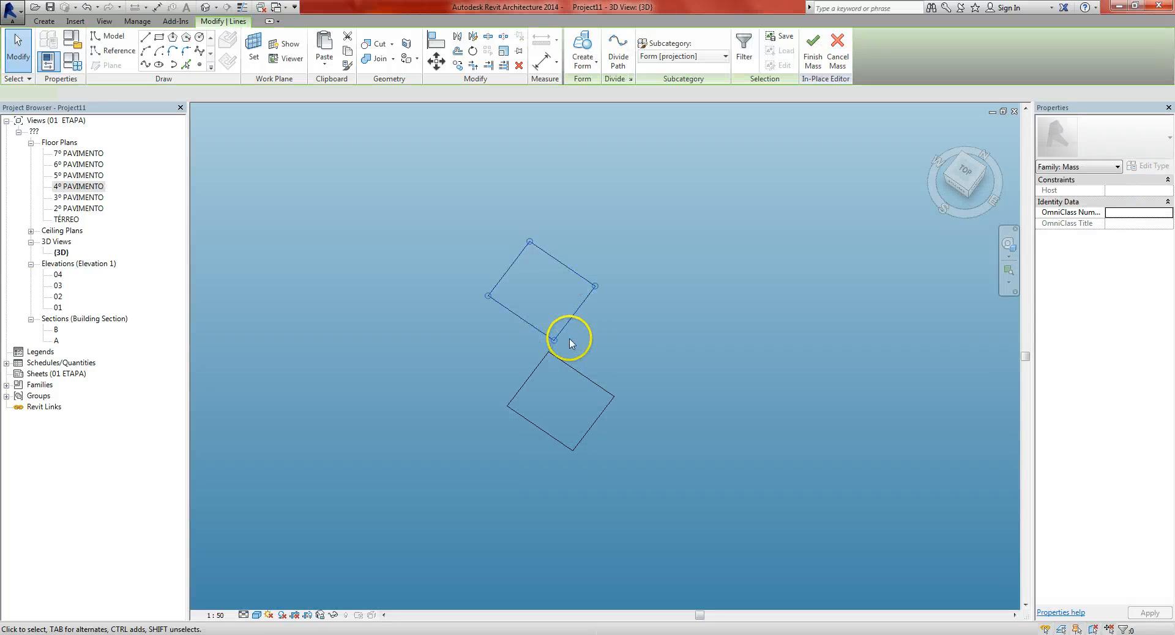
middle_click_drag(572, 336, 634, 342, "shift")
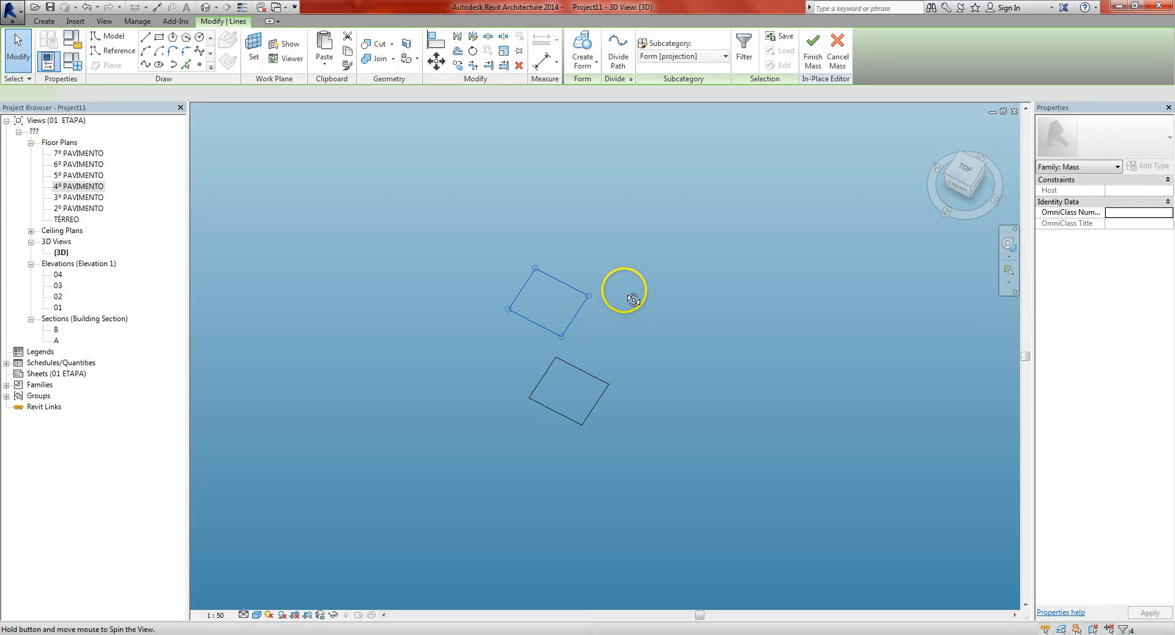
middle_click_drag(625, 271, 629, 433, "shift")
left_click(629, 431)
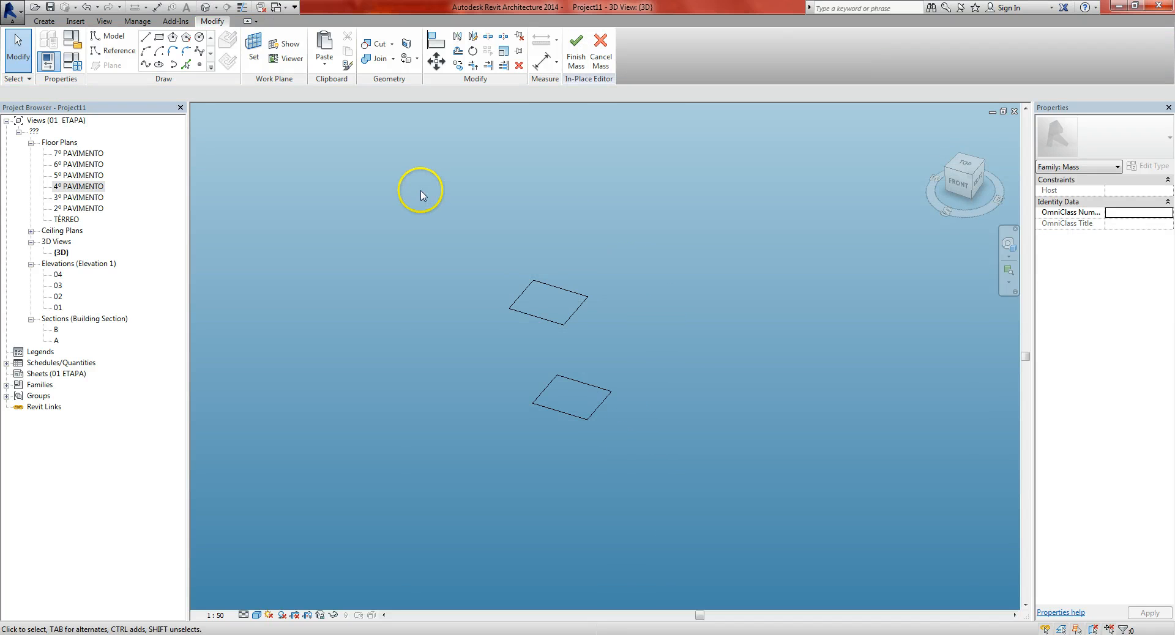
left_click_drag(403, 183, 660, 530)
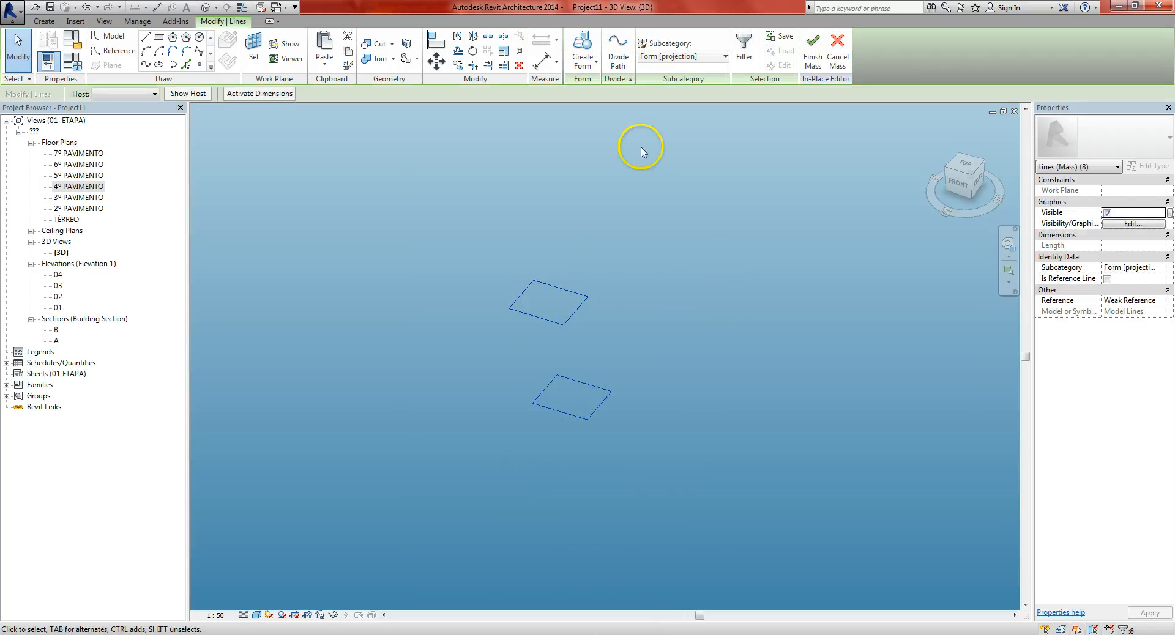
left_click(583, 46)
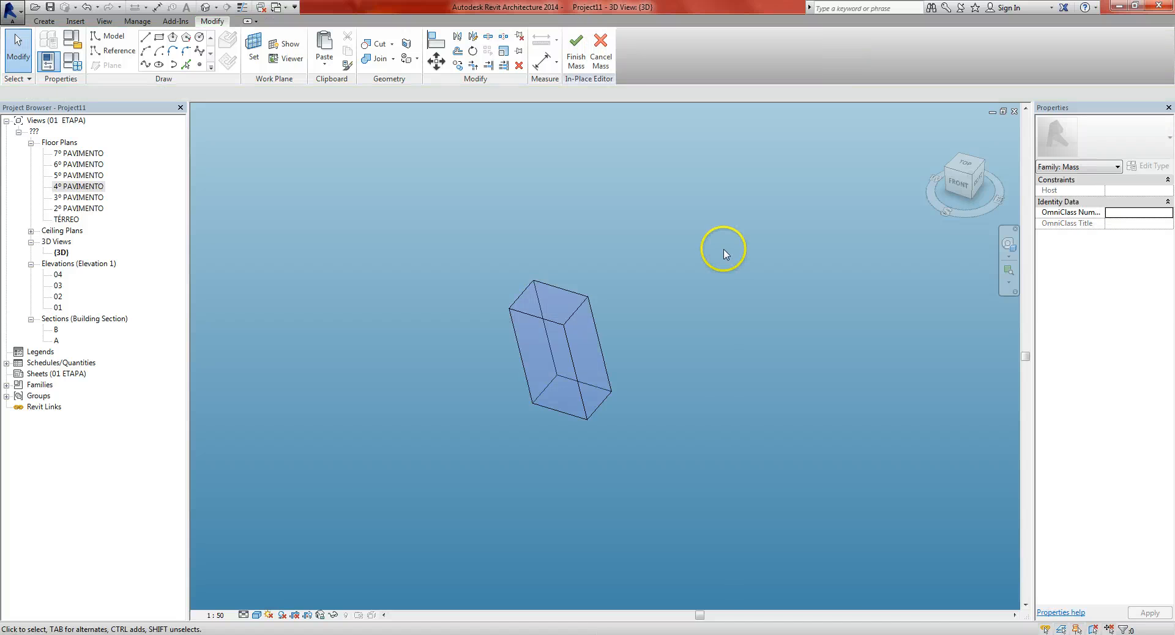
Step: Raise the upper edge on one side of the solid form and shift it outward so the top face slopes
scroll(633, 377, "up", 2)
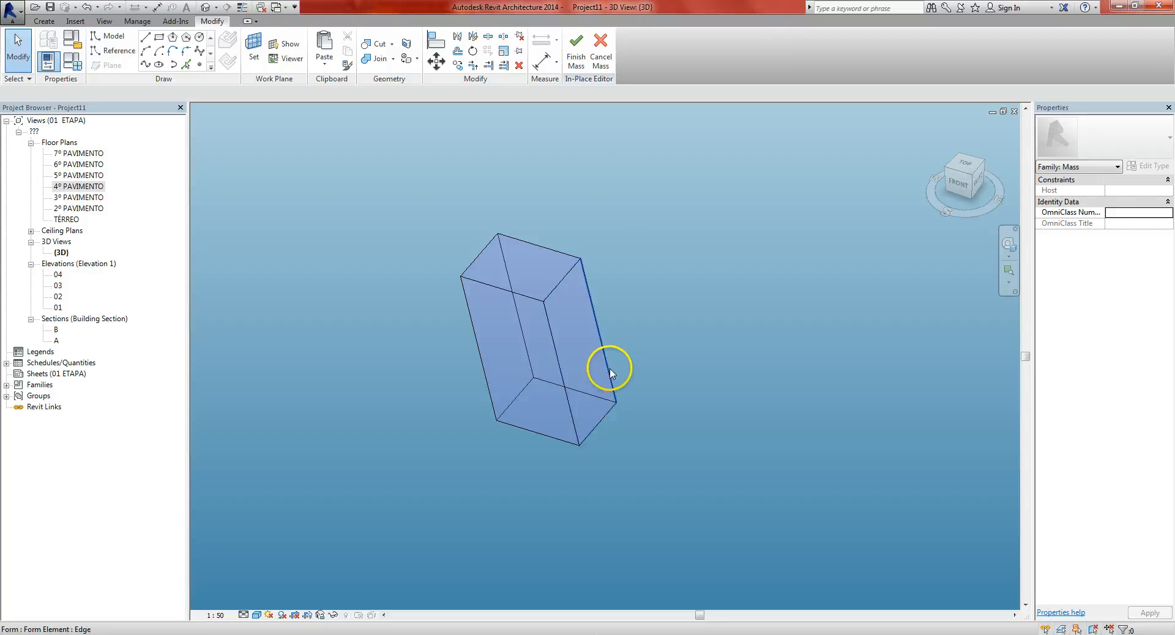
left_click(573, 280)
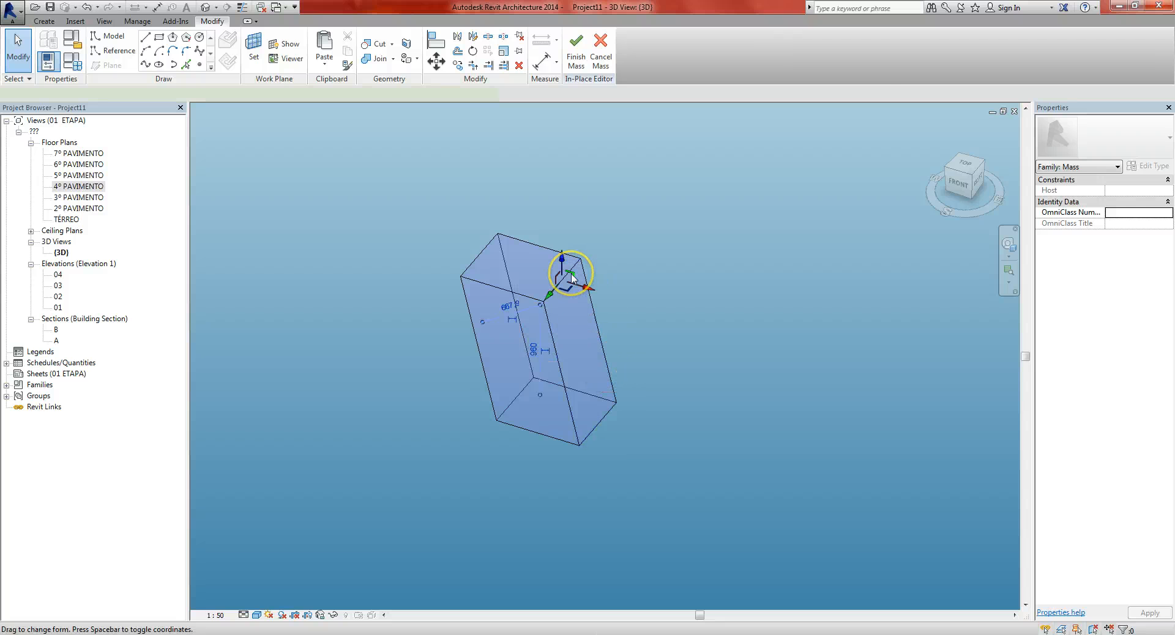
left_click(601, 366)
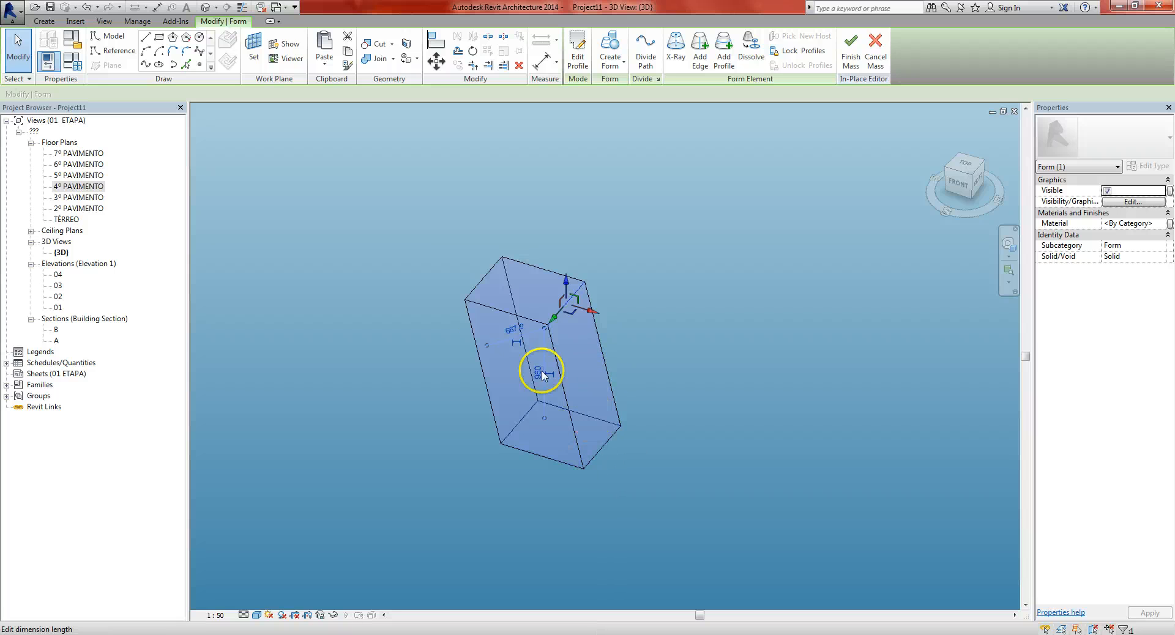
left_click_drag(567, 285, 565, 191)
left_click_drag(594, 224, 651, 230)
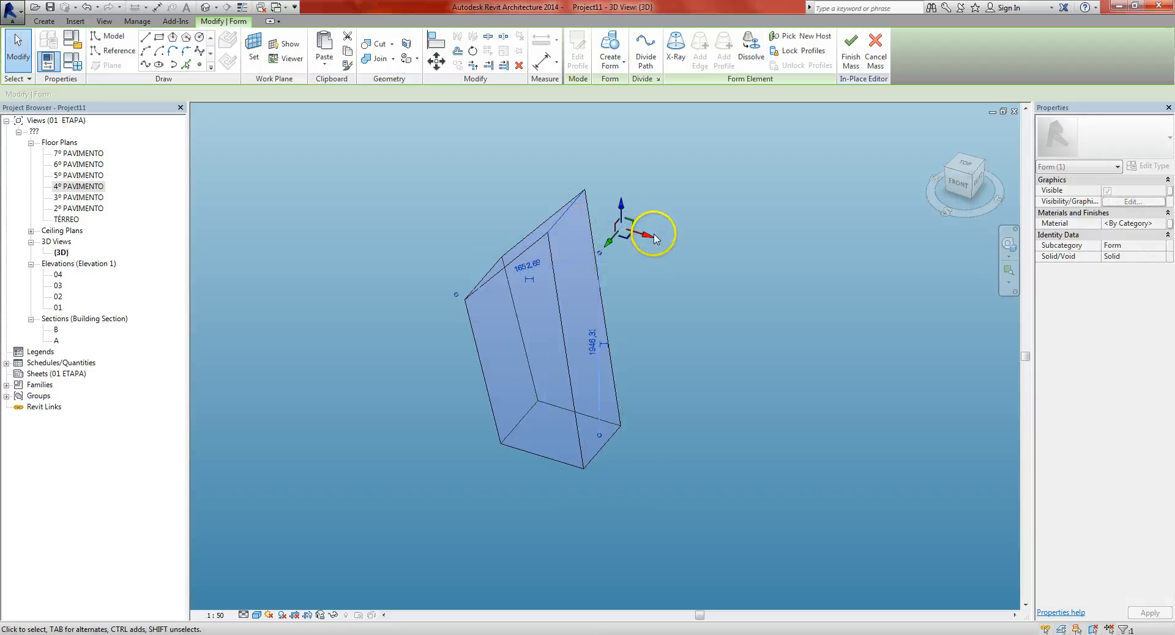
key("Escape")
Step: Select the form's sloped top face and pull it straight up to make the mass taller
middle_click_drag(544, 345, 545, 376)
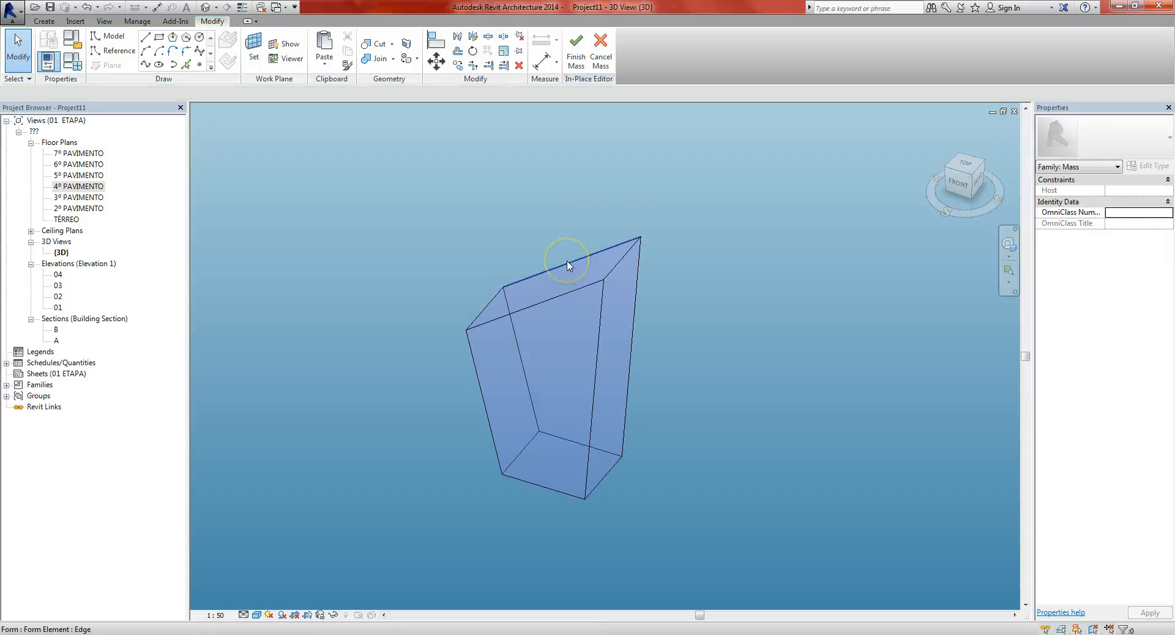
key("Tab")
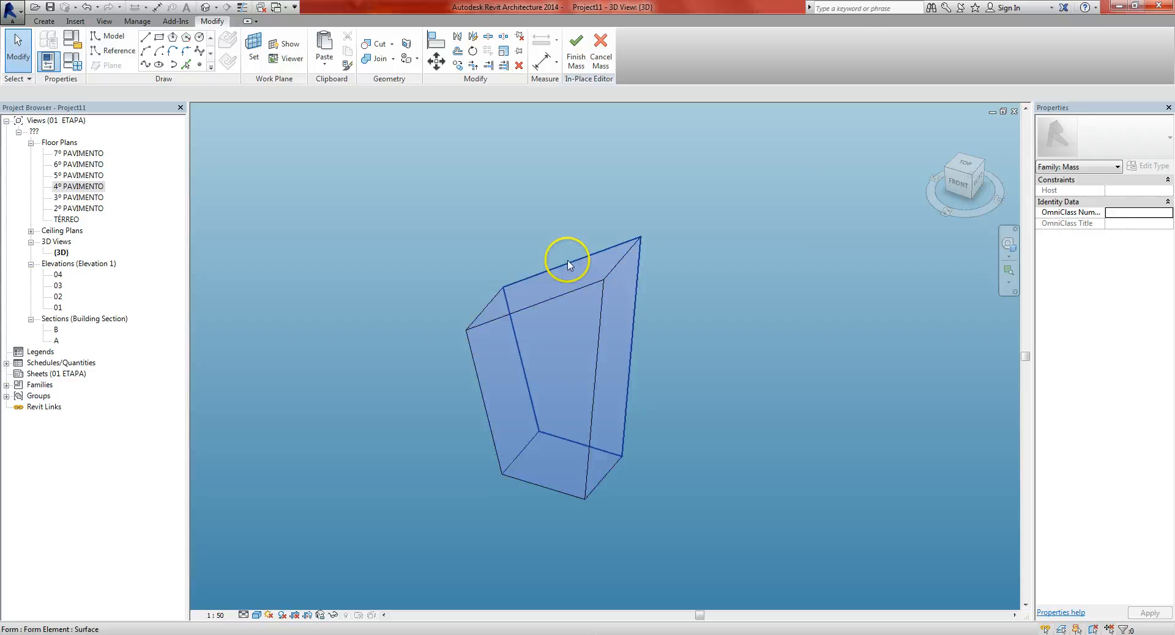
key("Tab")
left_click(568, 265)
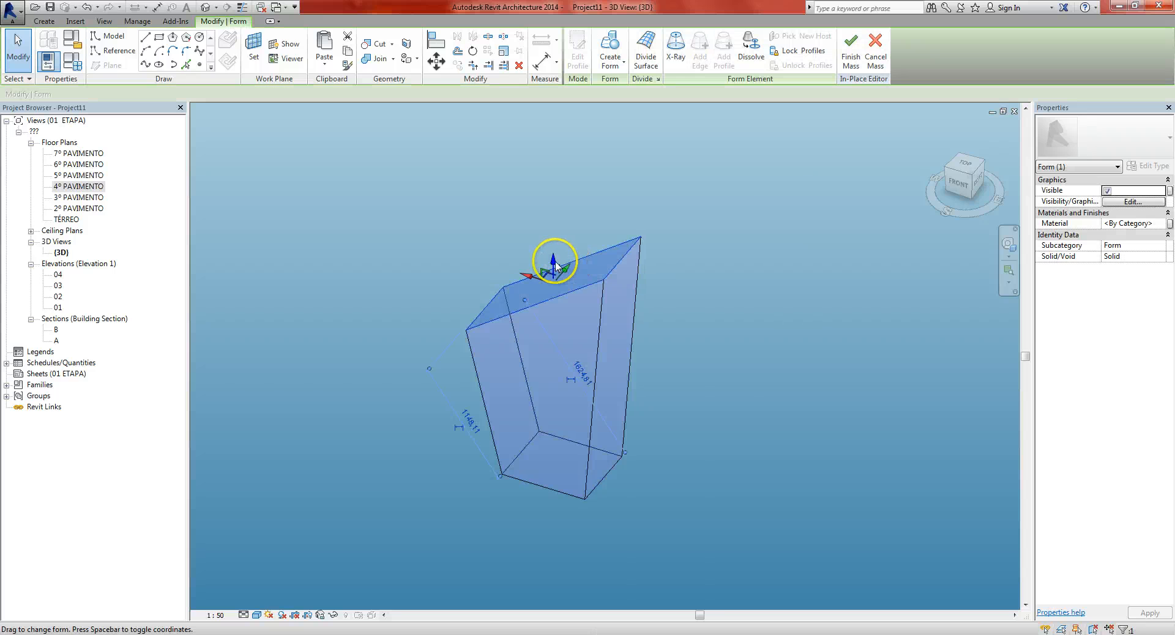
left_click_drag(552, 264, 542, 187)
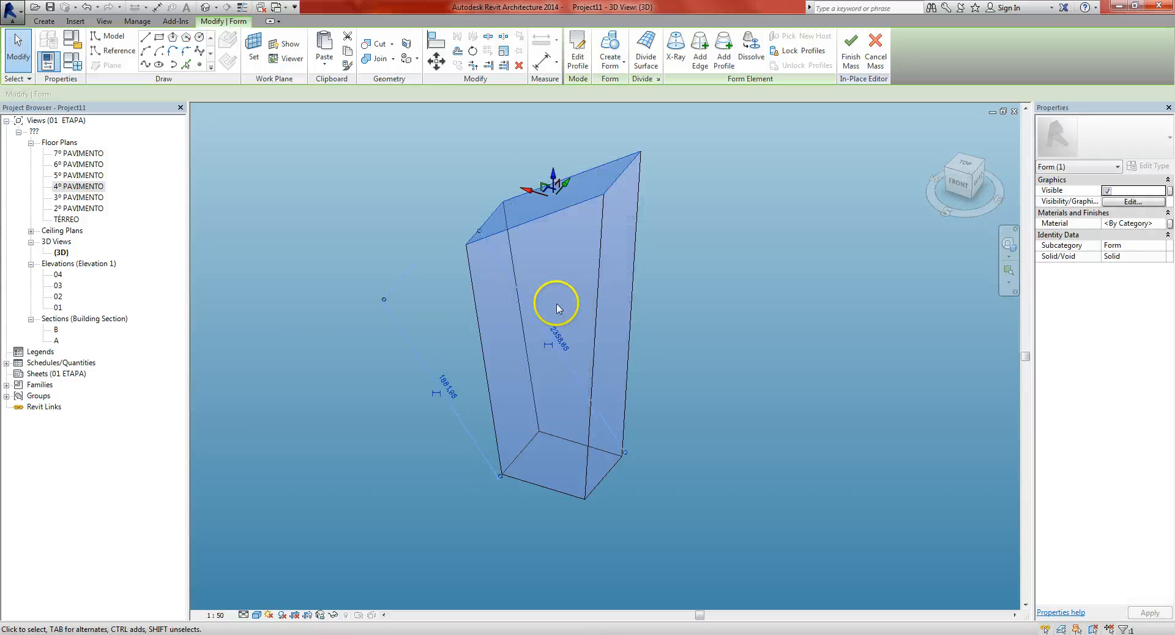
left_click(414, 475)
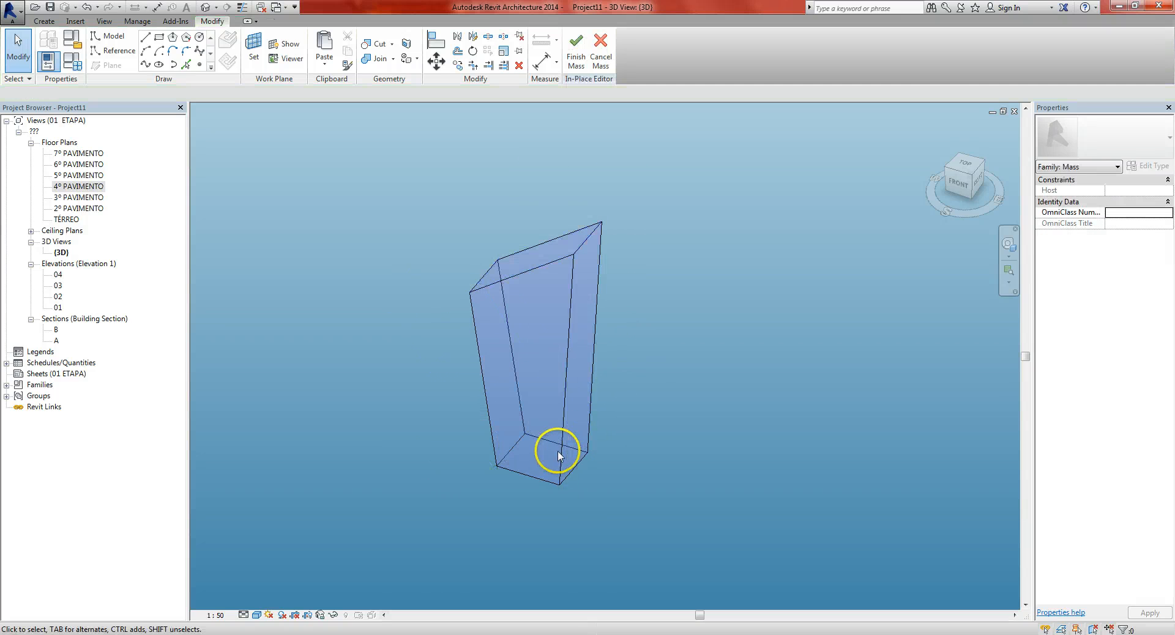
scroll(507, 456, "down", 3)
left_click(538, 423)
middle_click_drag(512, 446, 606, 482, "shift")
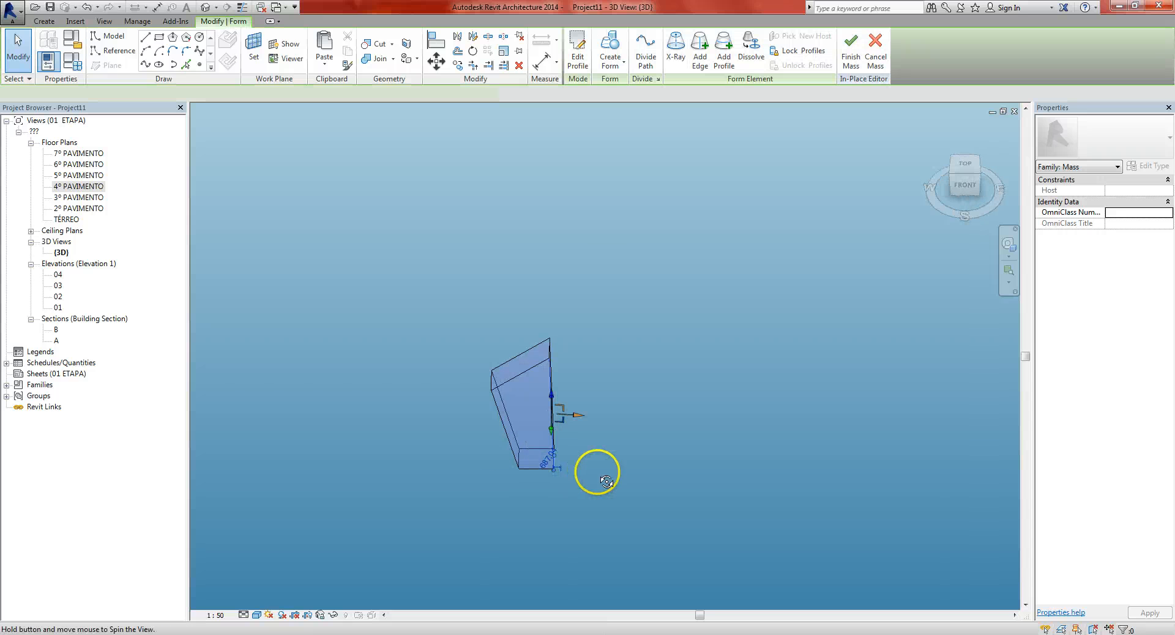
middle_click_drag(672, 456, 603, 514, "shift")
left_click(589, 515)
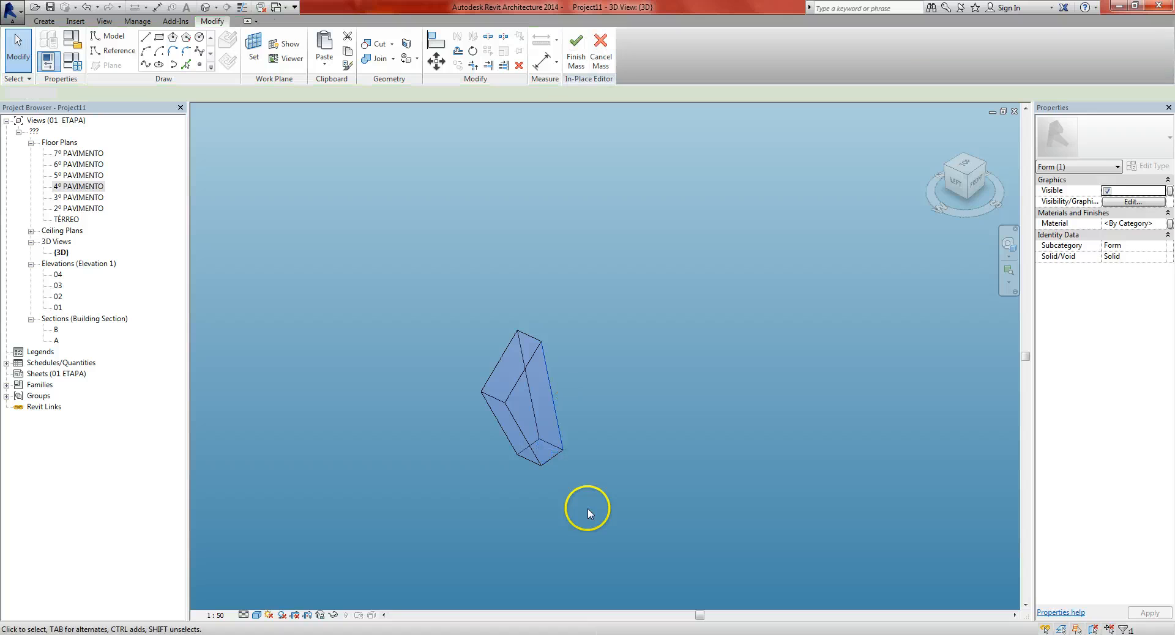
middle_click_drag(635, 454, 601, 394)
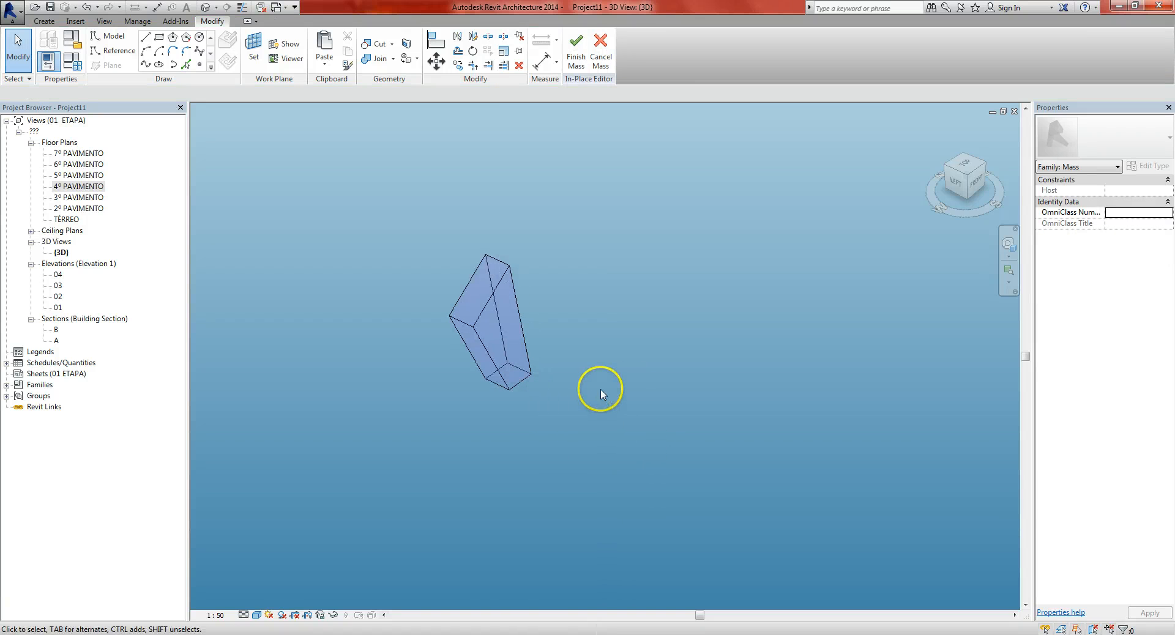
Step: Sketch a closed kidney-shaped profile from four connected three-point arcs on the TÉRREO floor plan, to the right of the existing mass
double_click(68, 220)
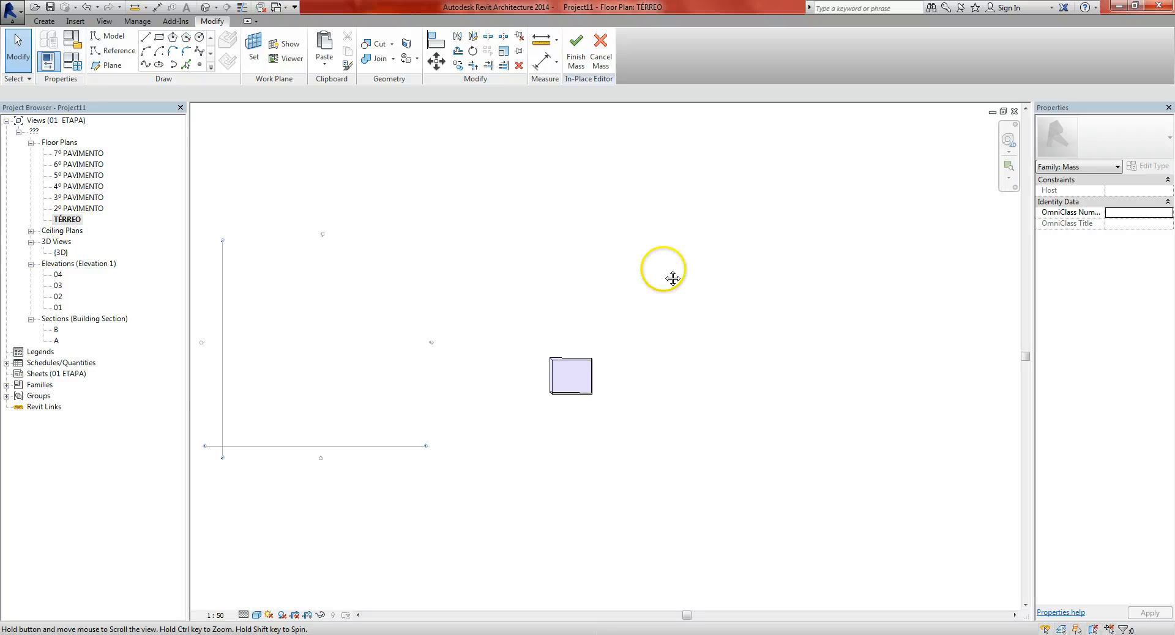
middle_click_drag(672, 279, 565, 275)
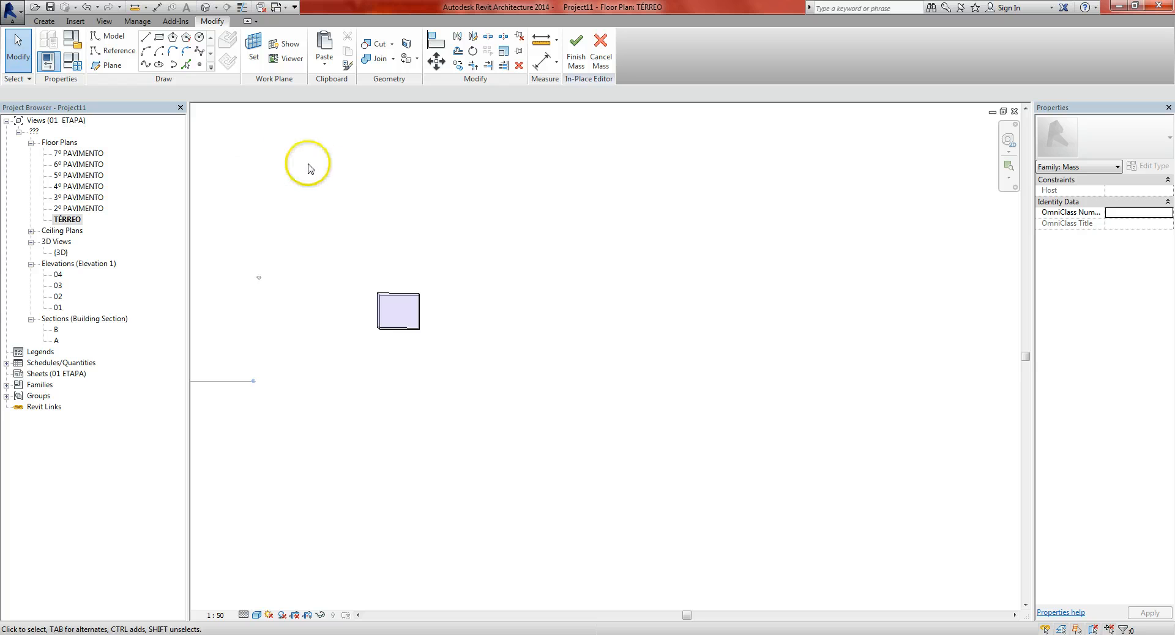
left_click(145, 52)
scroll(496, 364, "up", 1)
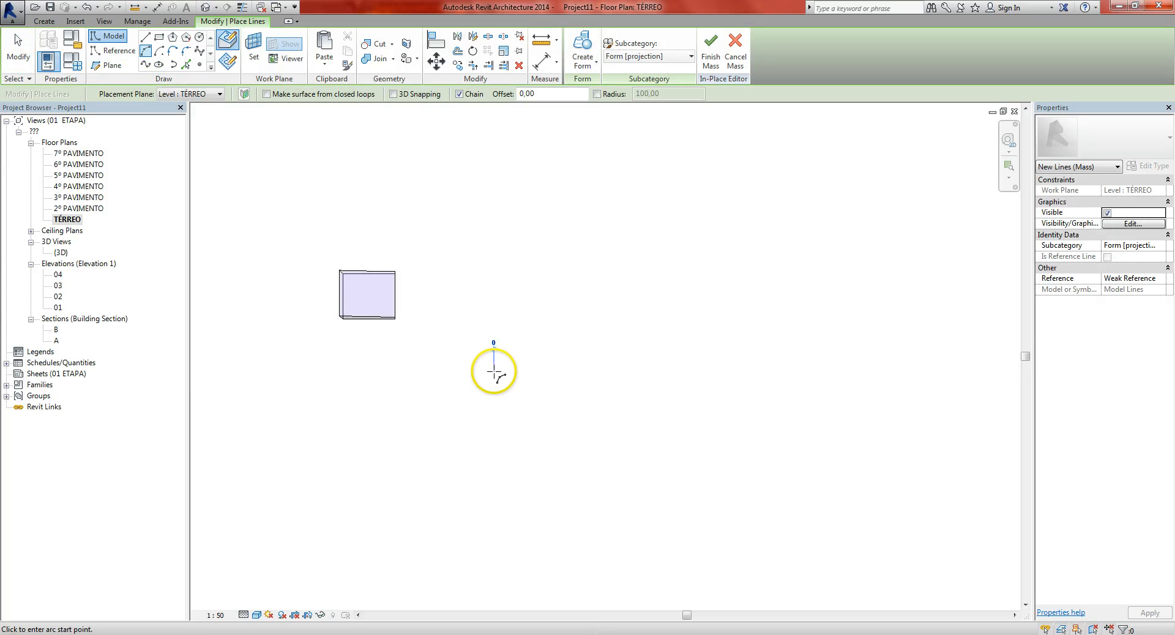
left_click(494, 372)
left_click(518, 361)
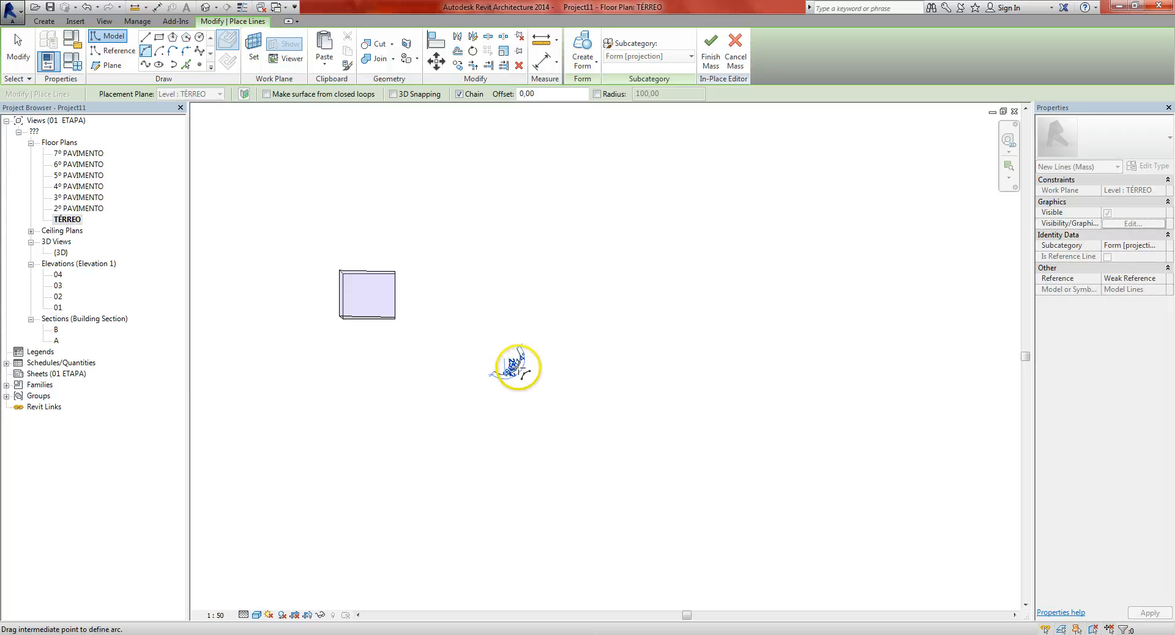
left_click(518, 366)
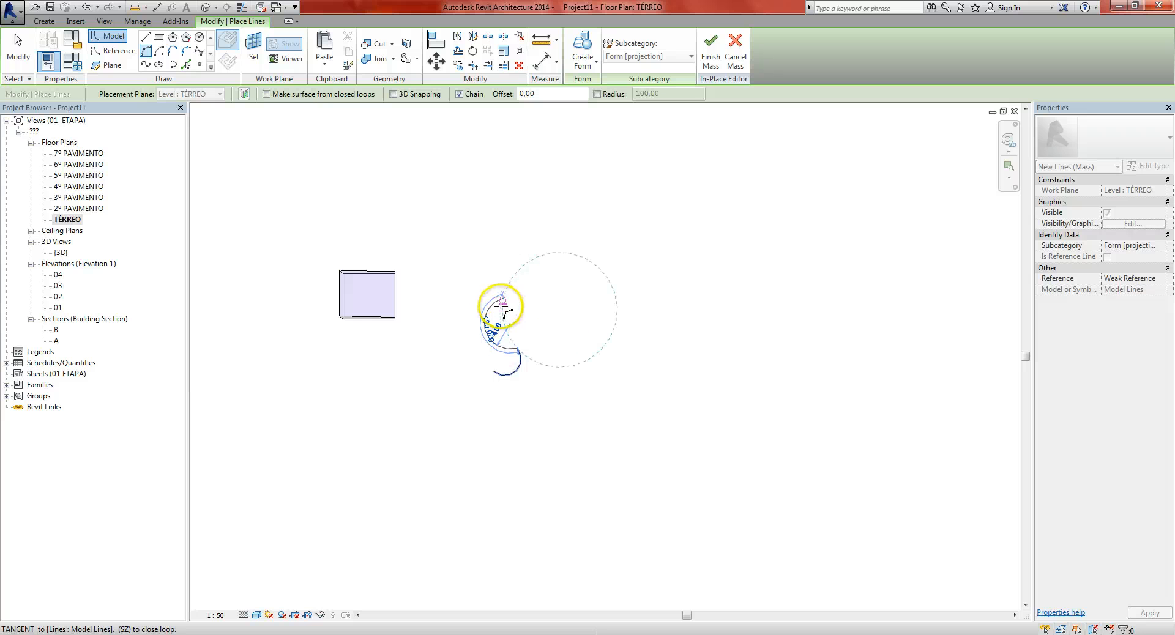
left_click(502, 298)
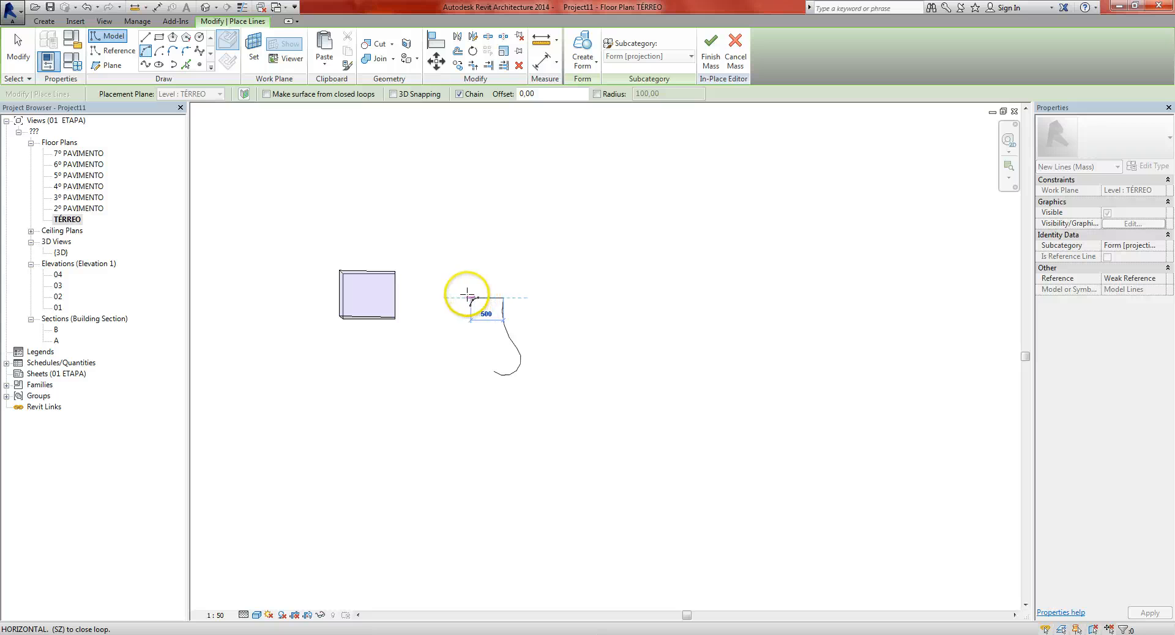
left_click(467, 297)
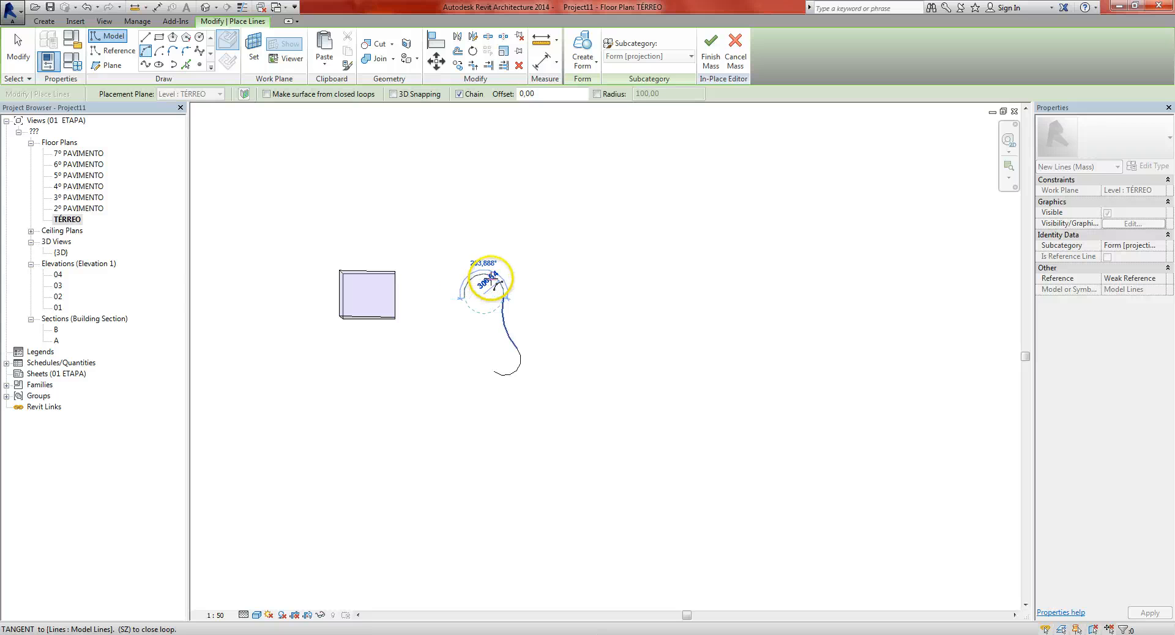
left_click(471, 281)
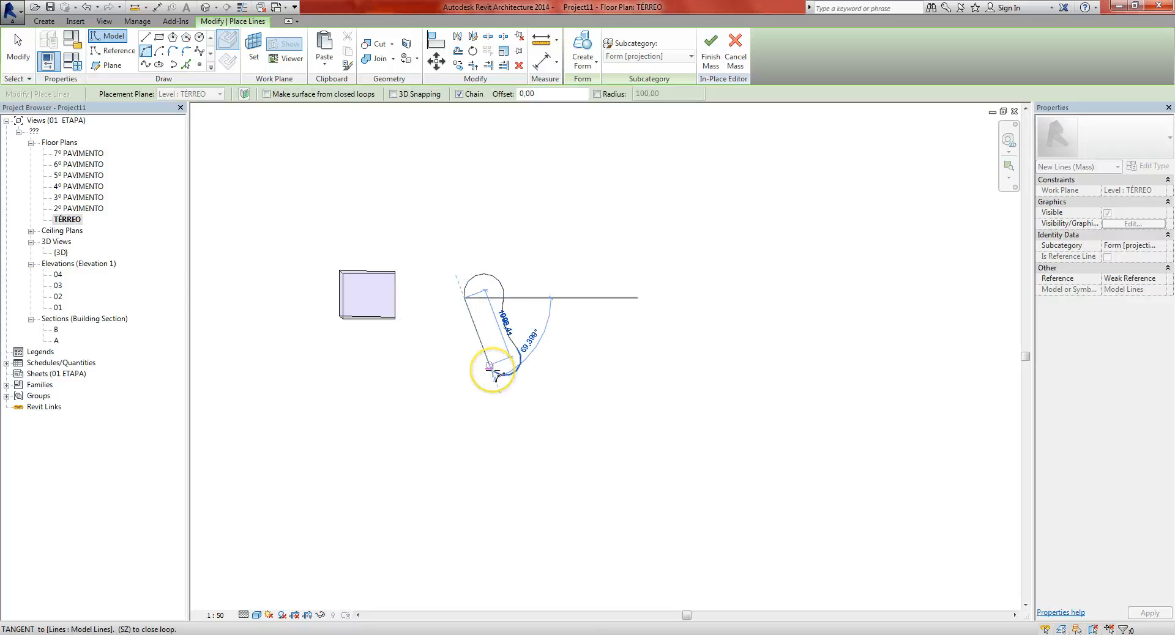
left_click(494, 371)
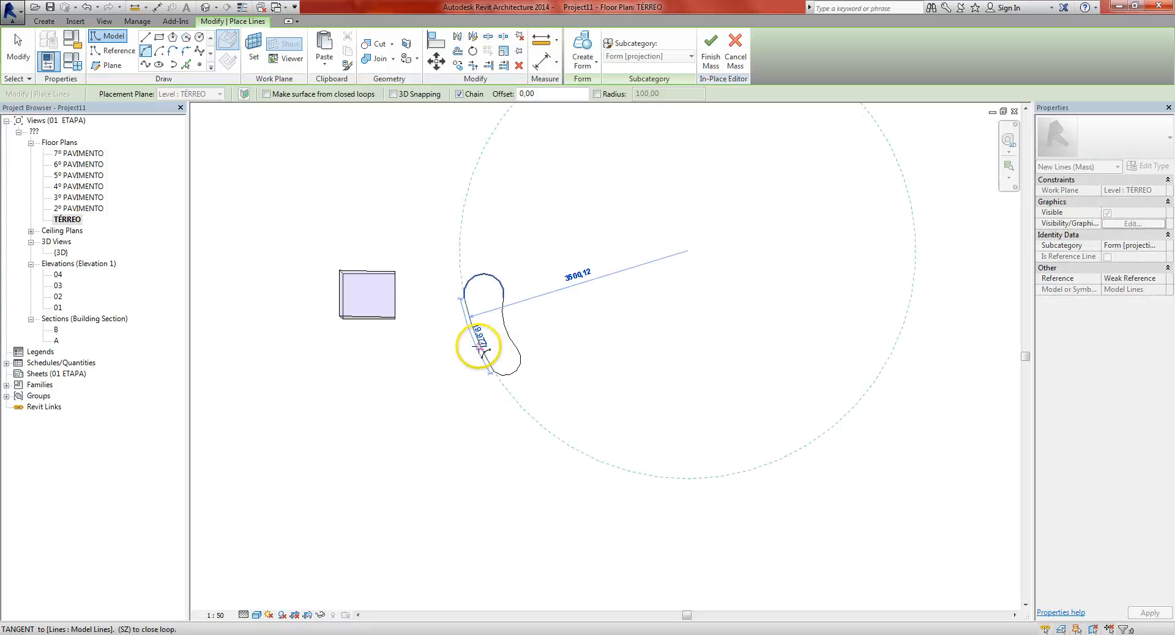
left_click(478, 347)
key("Escape")
key("Escape")
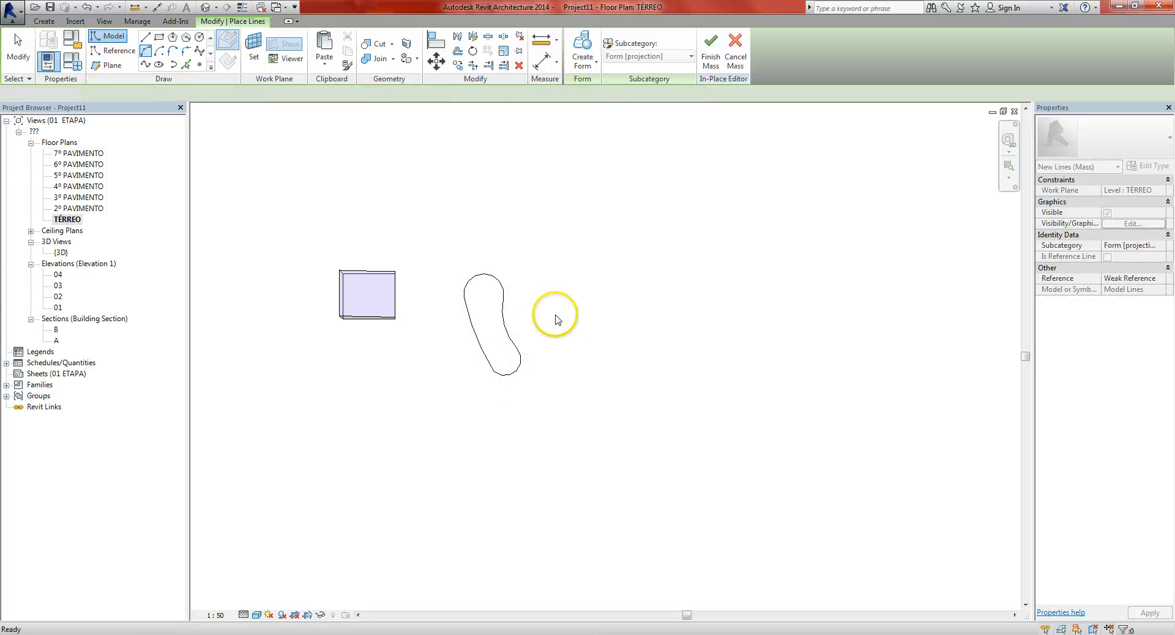
Step: Select the kidney-shaped profile in the 3D view and move it farther right of the existing mass in the TÉRREO floor plan
middle_click_drag(554, 315, 684, 356)
key("ctrl+Tab")
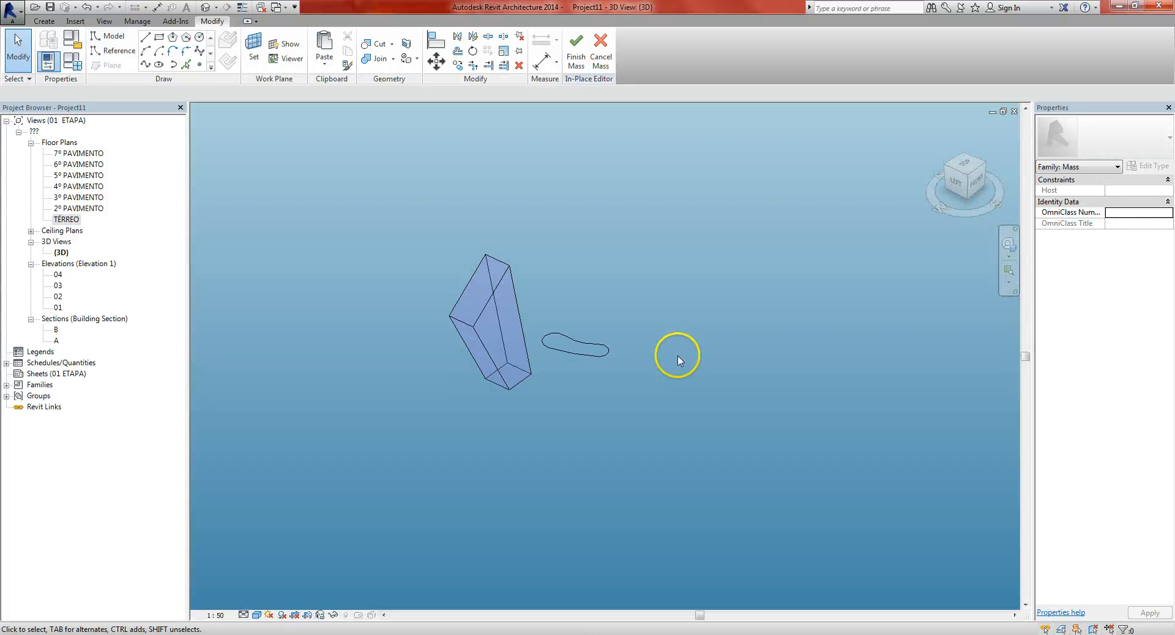
left_click(601, 364)
middle_click_drag(695, 380, 612, 401, "shift")
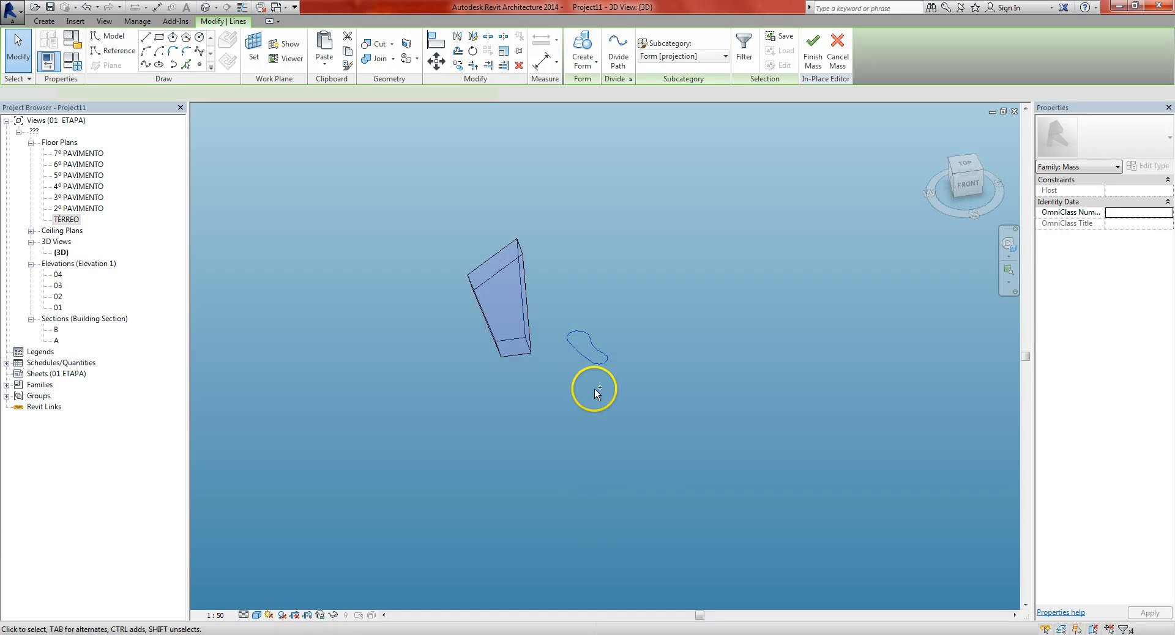
key("ctrl+Tab")
key("space")
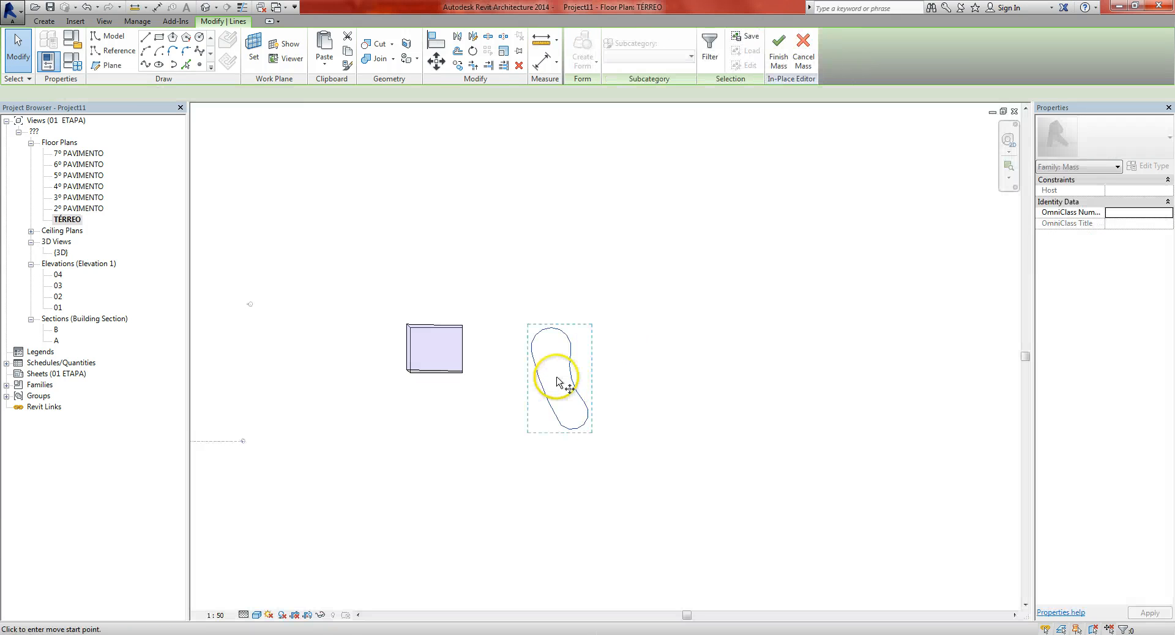
left_click(556, 377)
left_click(647, 353)
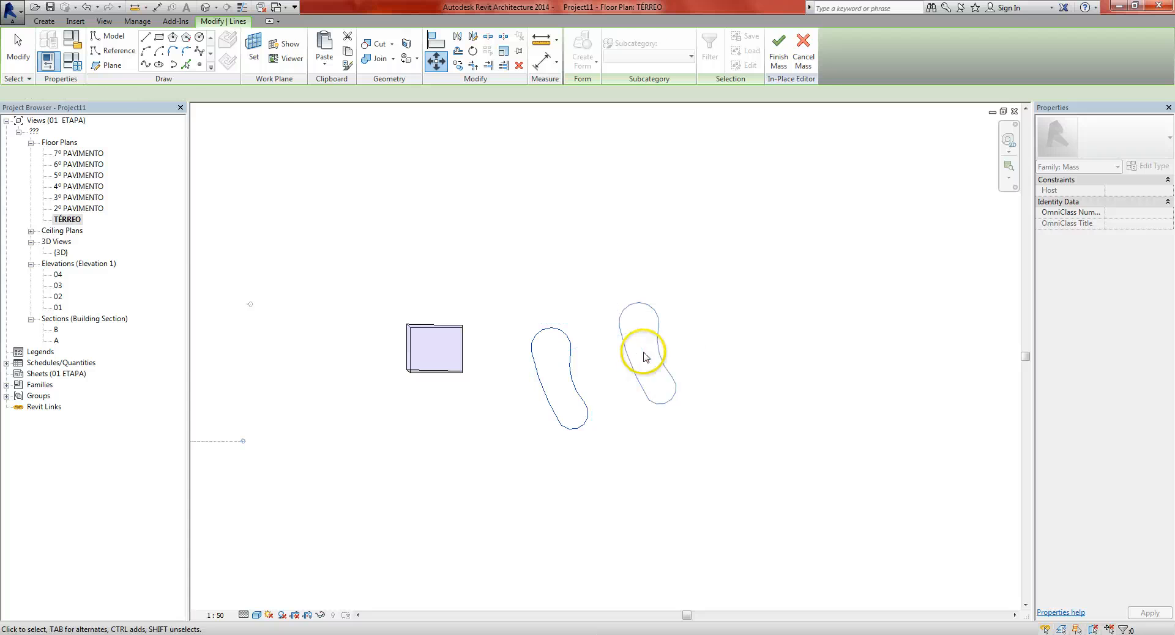
middle_click_drag(729, 373, 661, 356)
key("Escape")
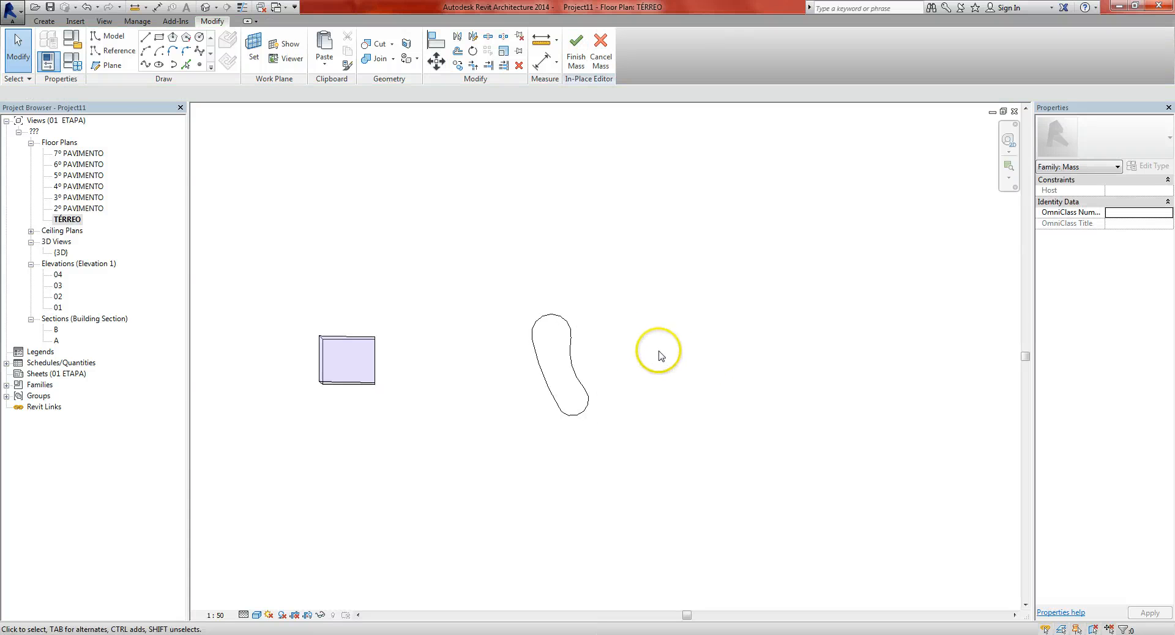
Step: Copy the profile's four arcs from TÉRREO and paste them into the 7º PAVIMENTO floor plan, to the right of the existing mass
left_click_drag(480, 269, 615, 453)
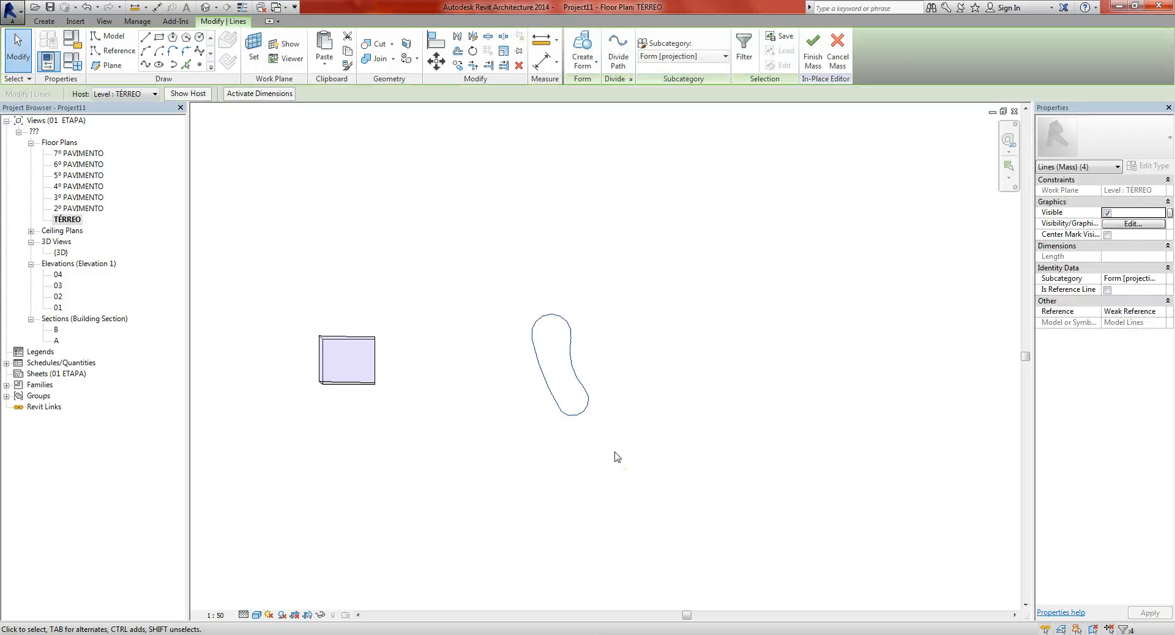
double_click(83, 154)
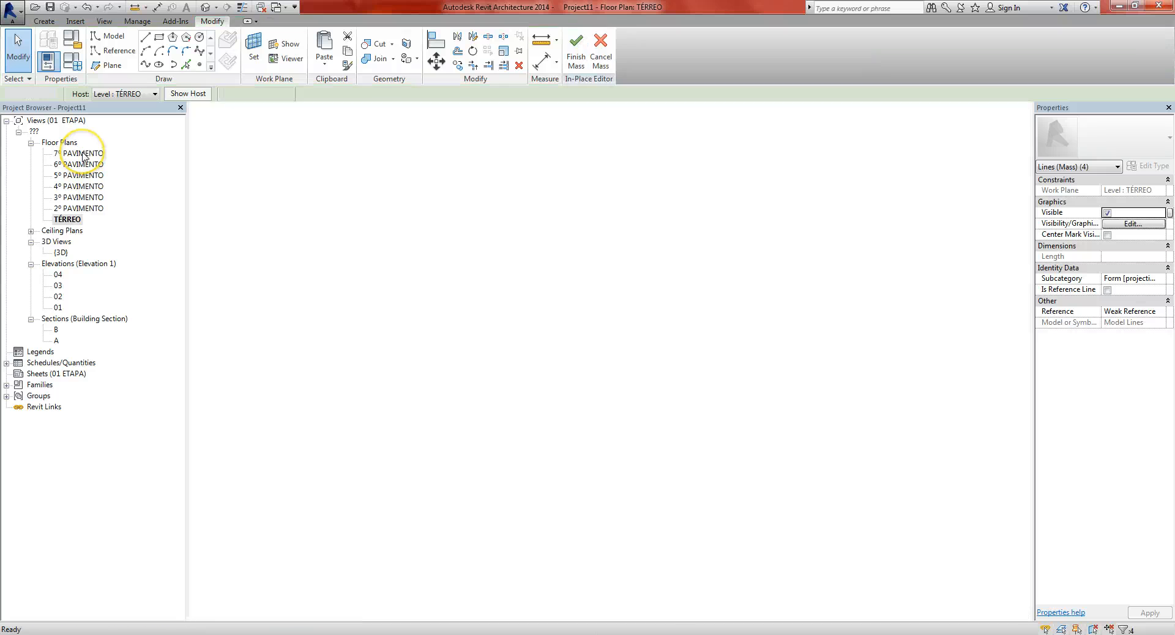
left_click(464, 295)
scroll(463, 293, "down", 4)
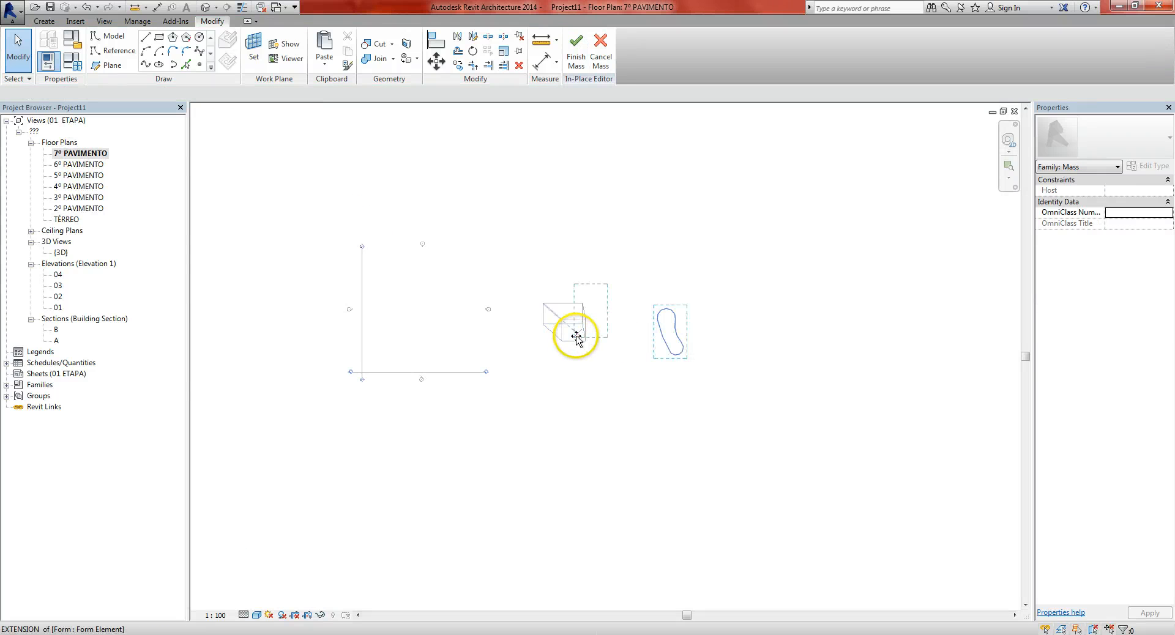
left_click_drag(576, 336, 644, 342)
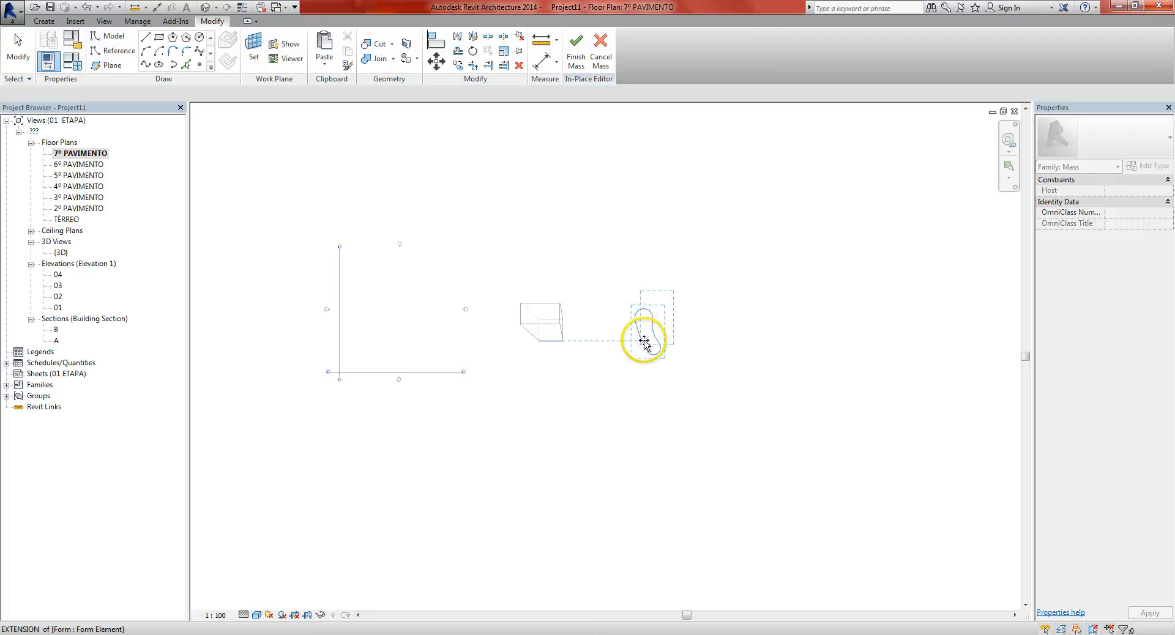
scroll(644, 342, "up", 4)
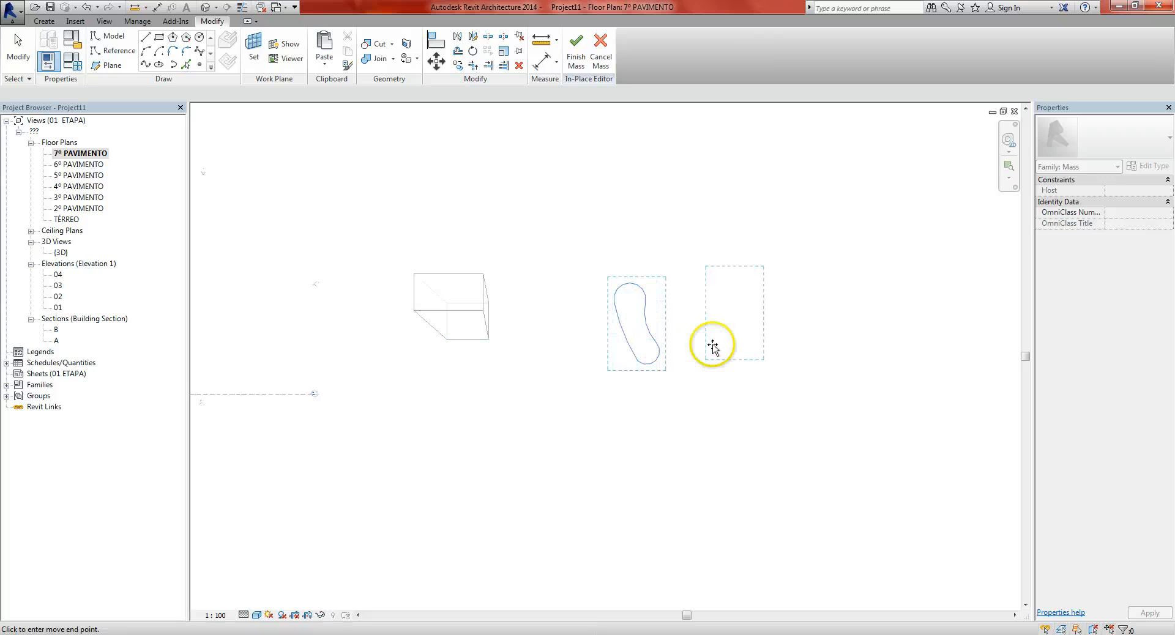
middle_click_drag(706, 341, 659, 380)
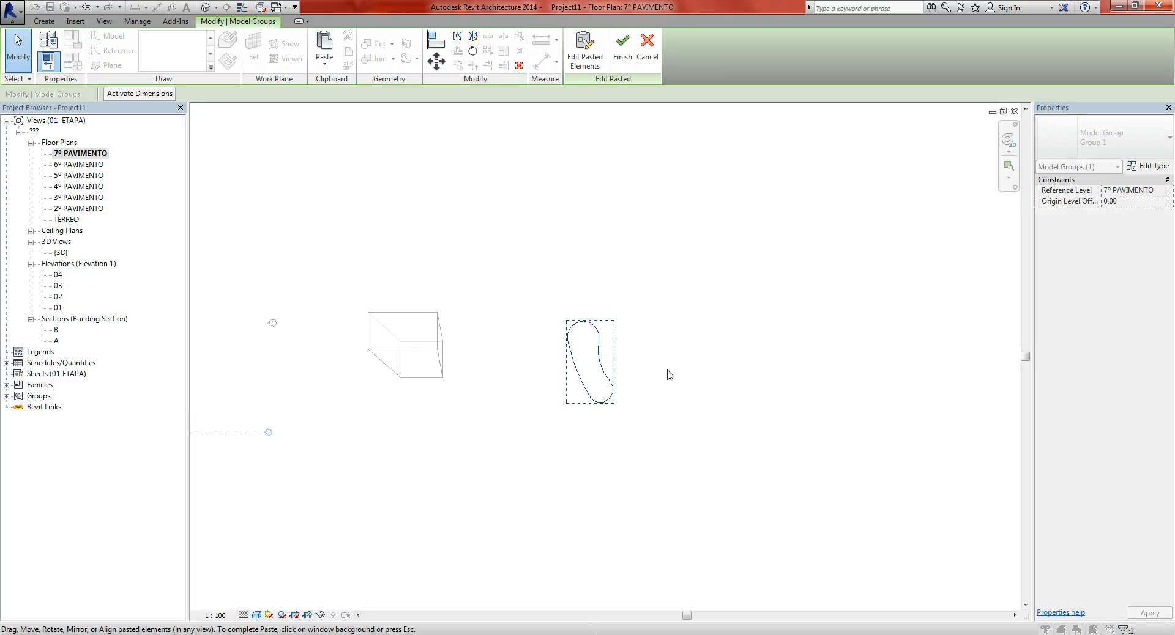
Step: Rotate the pasted profile clockwise about its centre until it lies crosswise to its original orientation
key("r")
key("o")
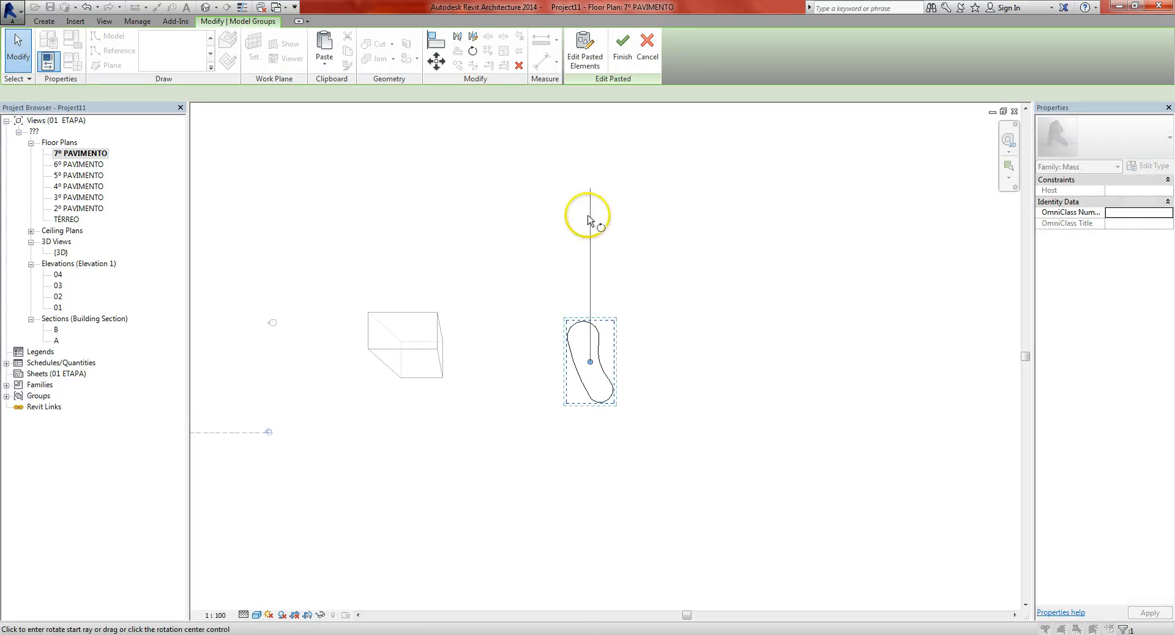
left_click(593, 211)
left_click(753, 335)
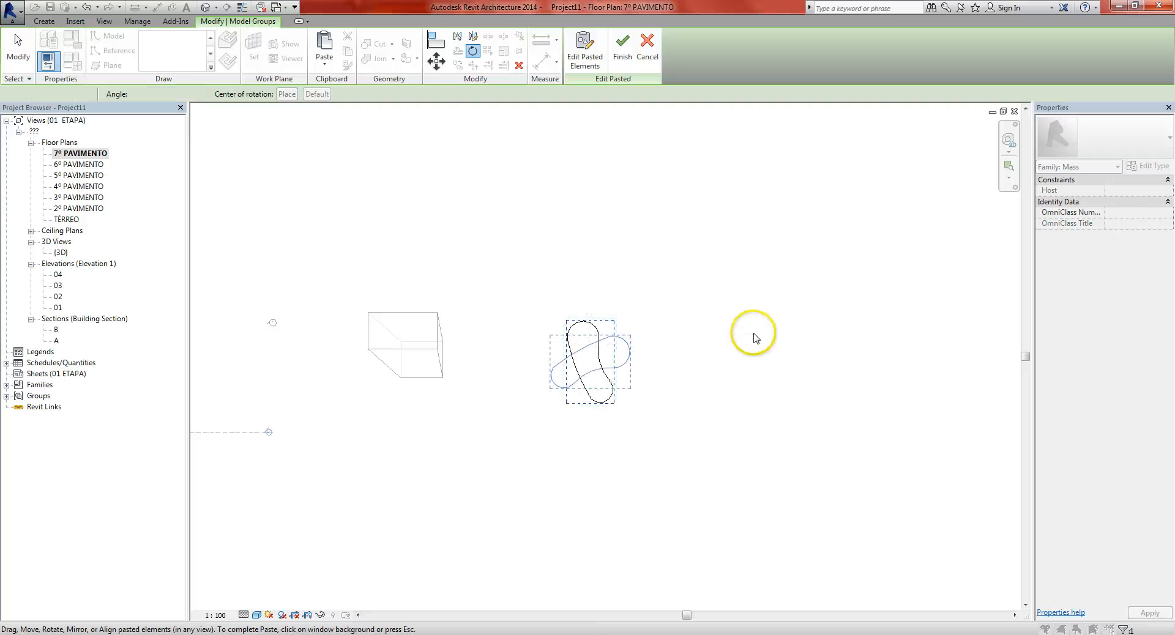
Step: Complete the paste and create a form from the two kidney-shaped profiles on TÉRREO and 7º PAVIMENTO in the 3D view
middle_click_drag(707, 344, 706, 357)
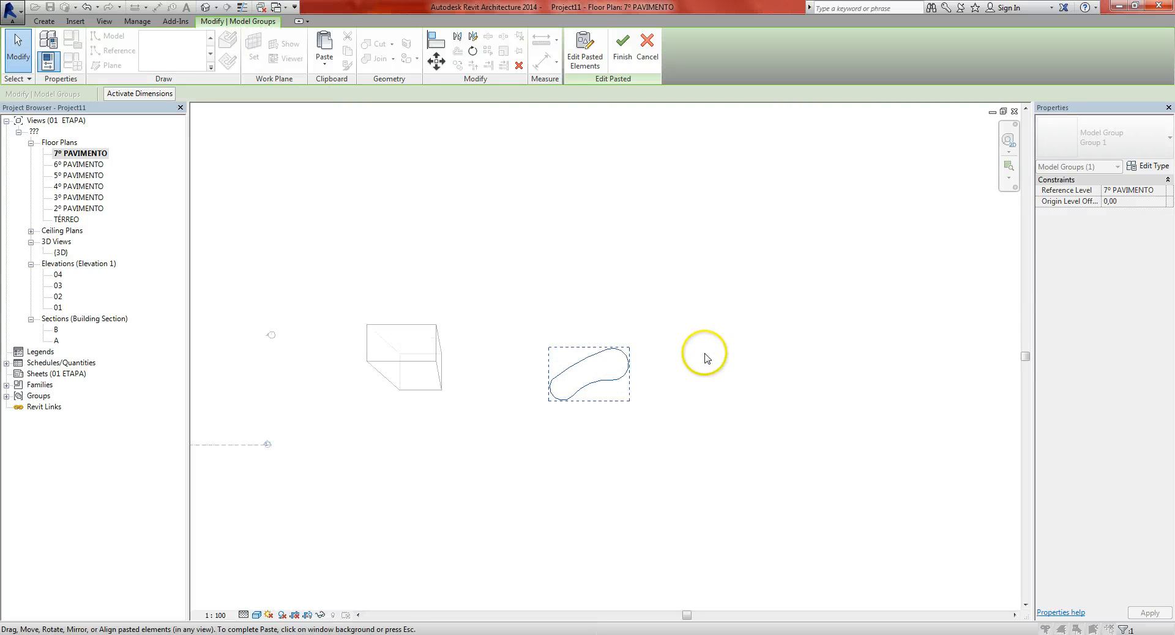
key("ctrl+Tab")
left_click(705, 300)
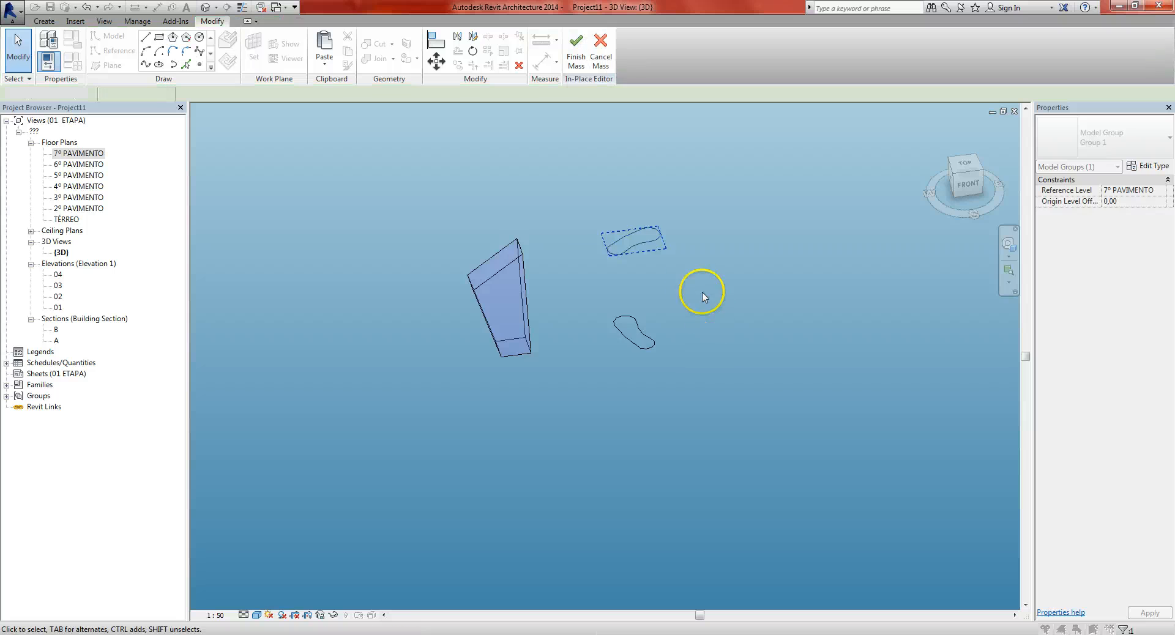
scroll(680, 236, "up", 3)
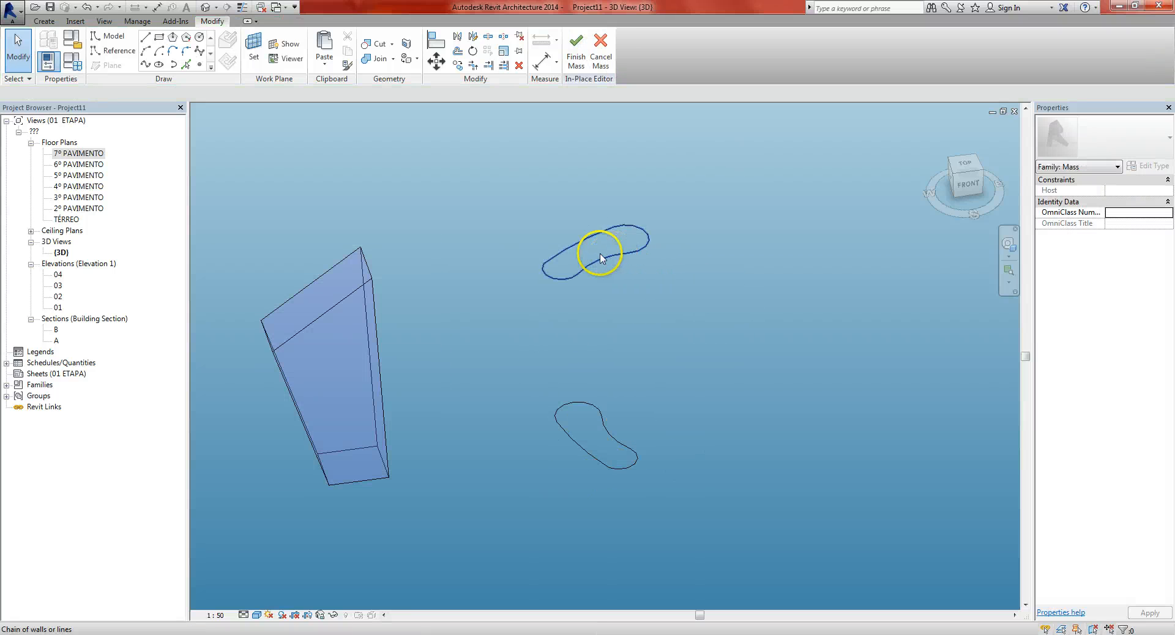
scroll(675, 333, "down", 2)
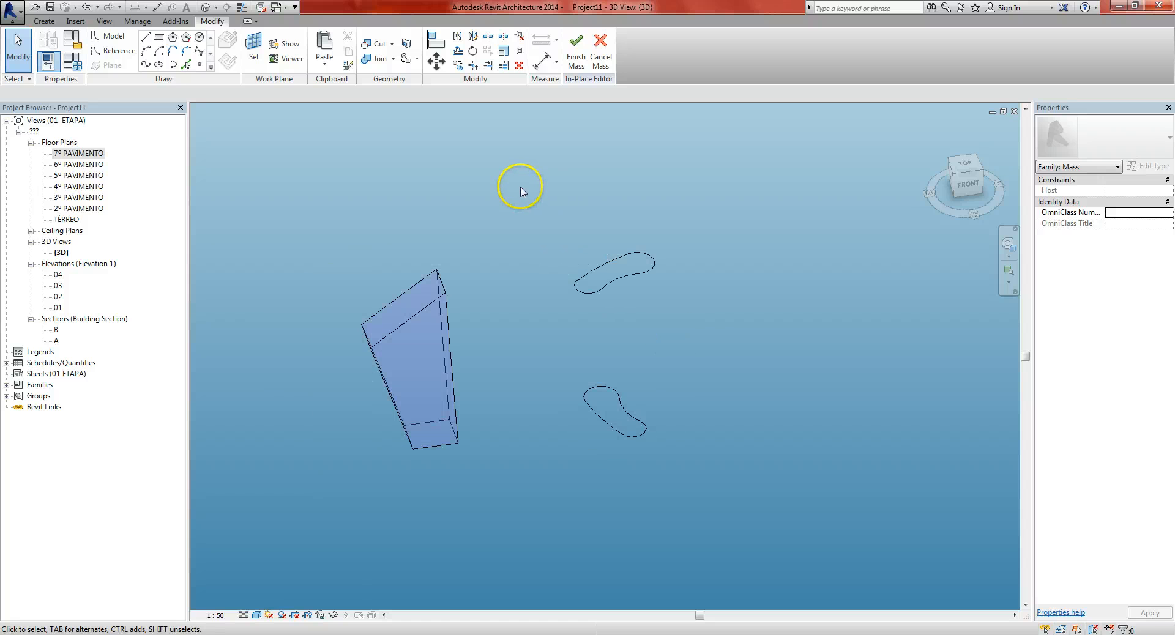
mouse_move(520, 192)
left_mouse_down()
mouse_move(630, 394)
mouse_move(704, 494)
left_mouse_up()
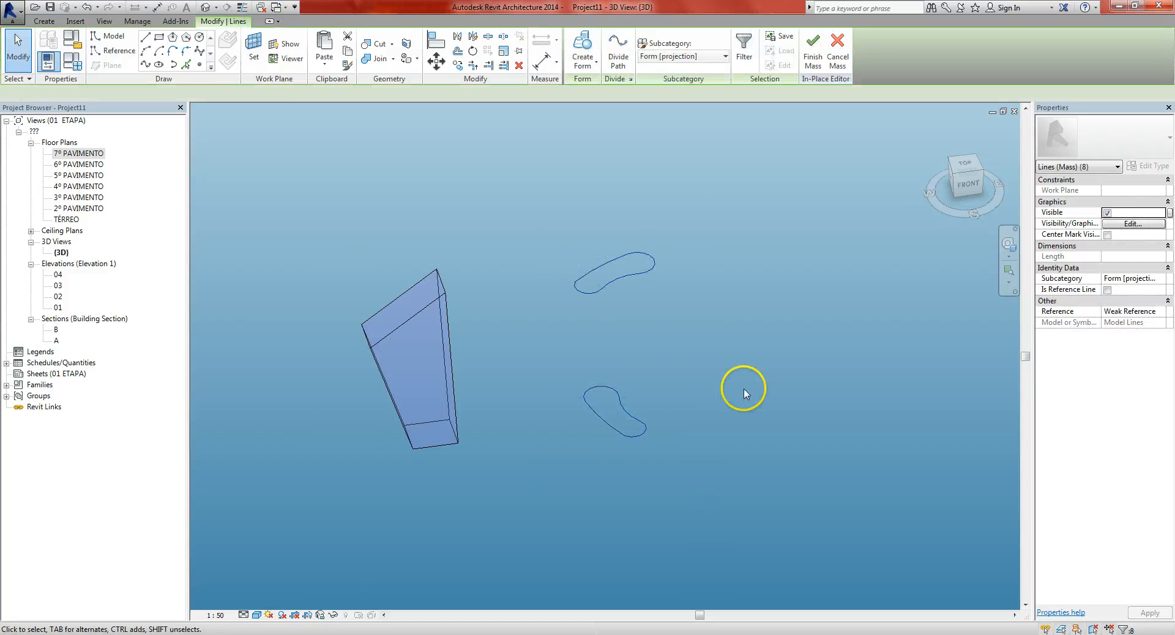
left_click(584, 44)
scroll(673, 313, "up", 1)
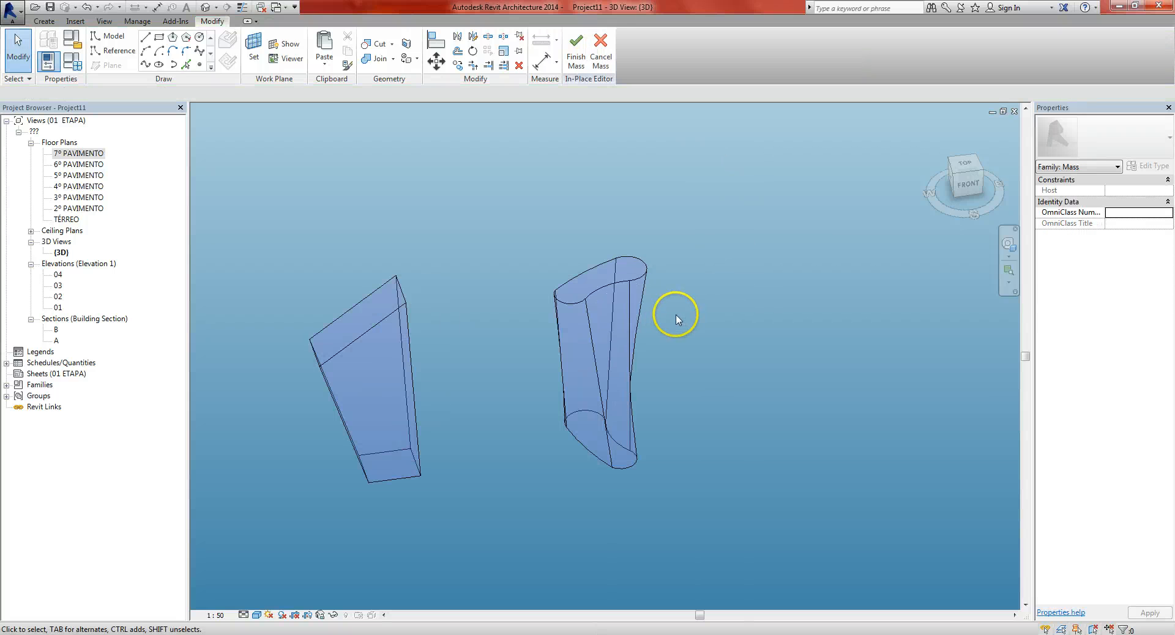
Step: Examine the twisted kidney-shaped form from several sides in the 3D view
left_click(616, 291)
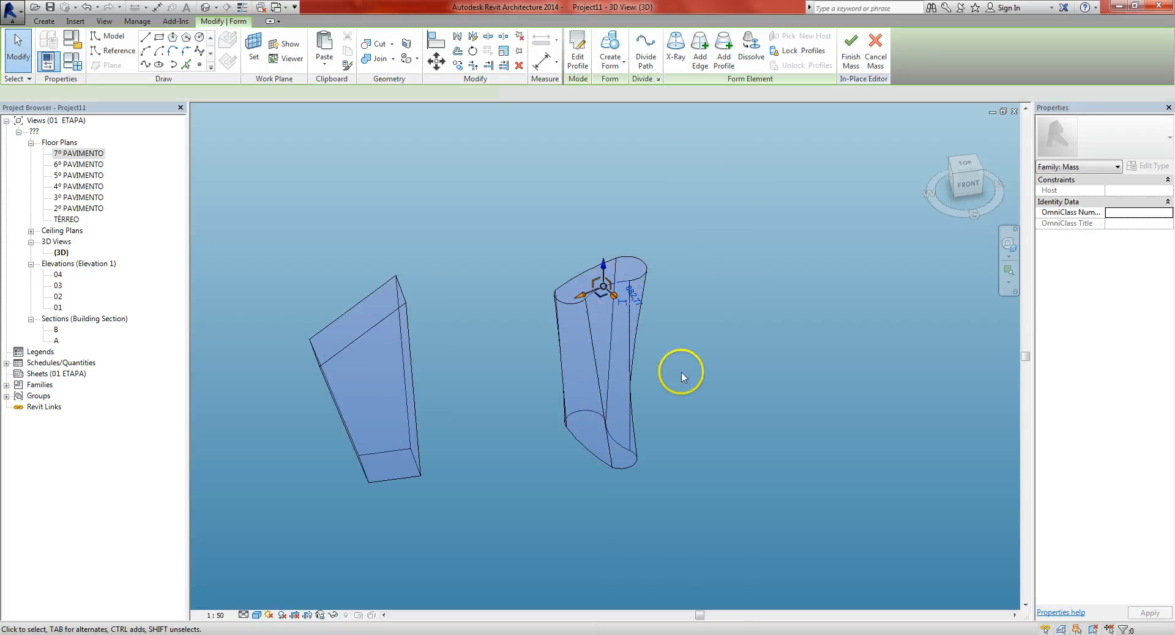
scroll(628, 315, "down", 1)
middle_click_drag(688, 390, 617, 370, "shift")
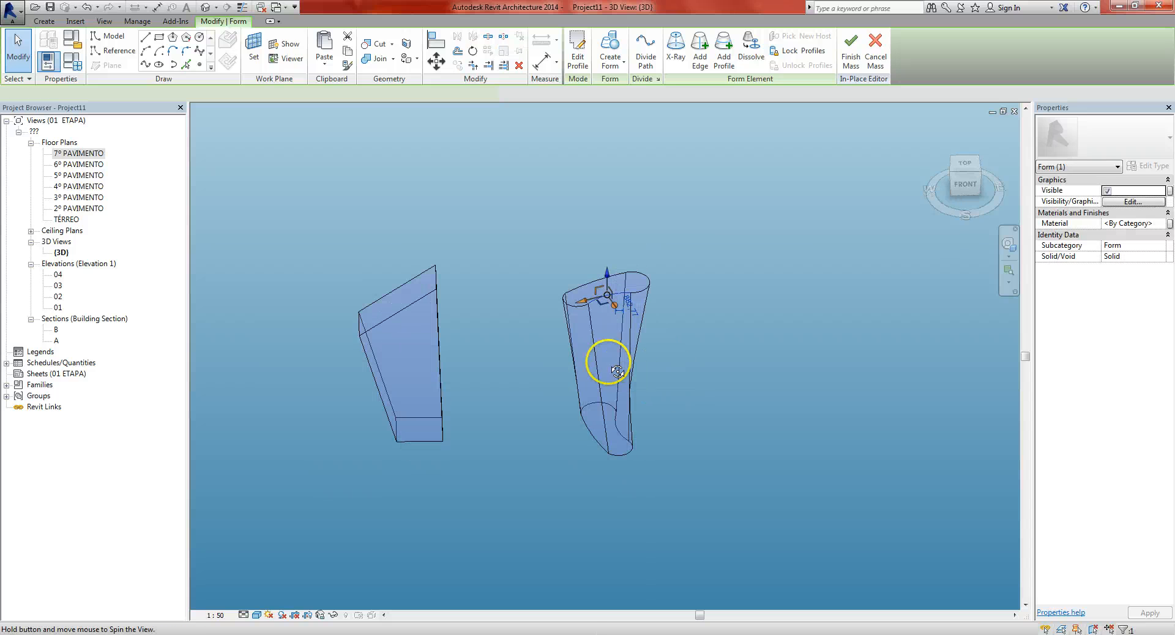
middle_click_drag(549, 329, 614, 376, "shift")
middle_click_drag(647, 425, 391, 485, "shift")
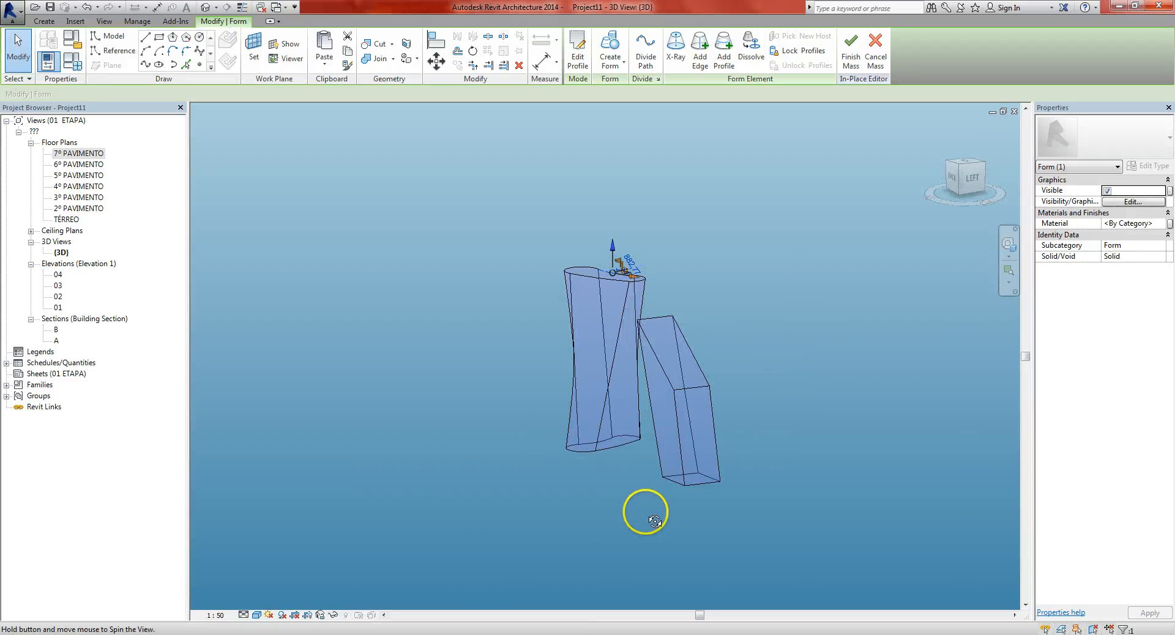
middle_click_drag(676, 517, 711, 446, "shift")
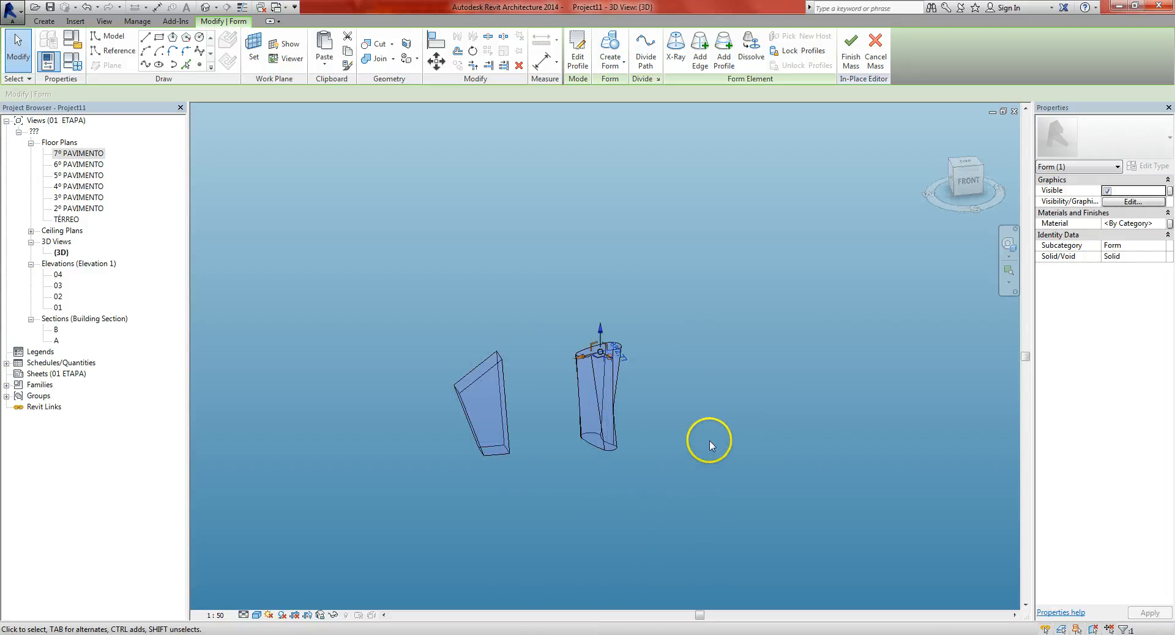
left_click(711, 446)
middle_click_drag(692, 384, 729, 325)
Step: Draw a rectangular profile on the TÉRREO floor plan, to the right of the kidney-shaped mass
double_click(69, 221)
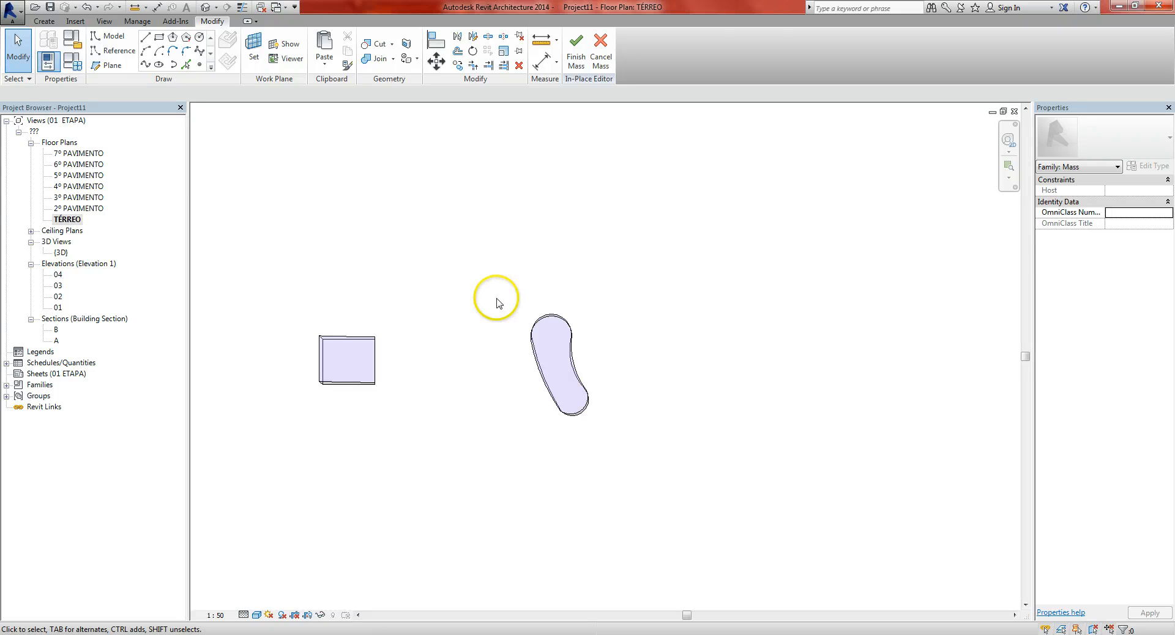
scroll(475, 288, "down", 2)
middle_click_drag(615, 325, 592, 328)
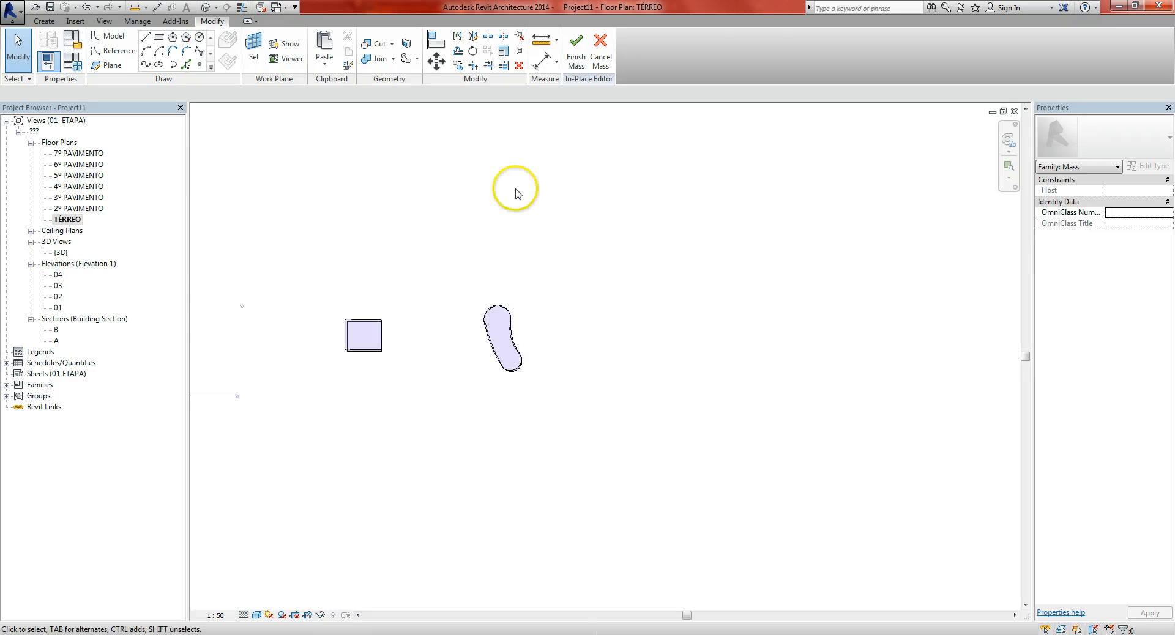
left_click(159, 38)
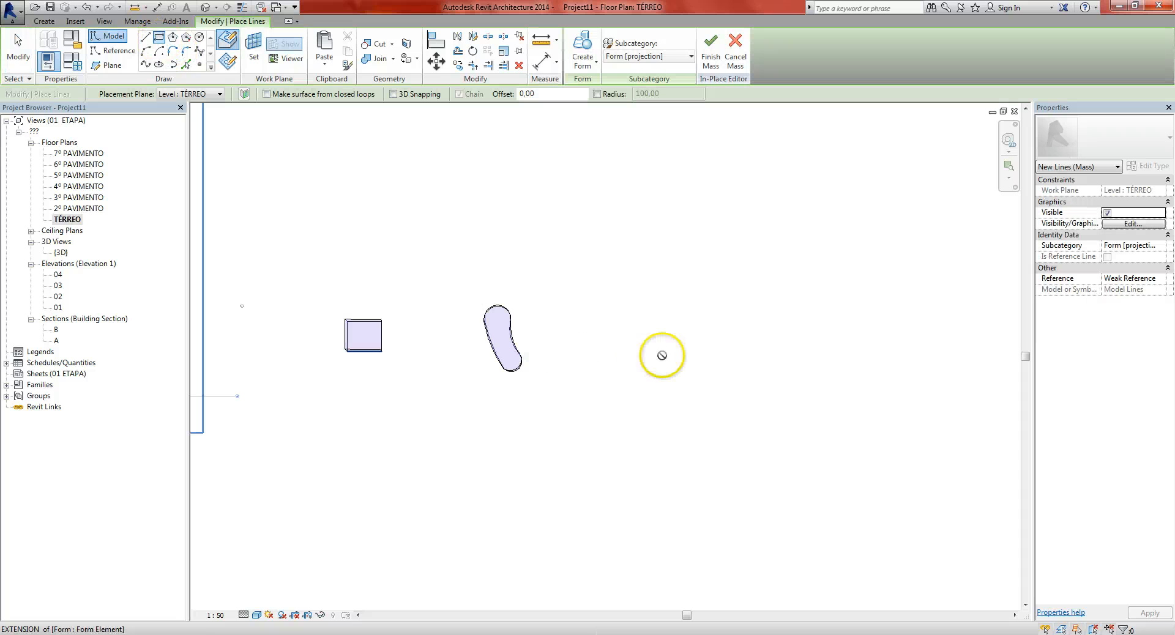
left_click(643, 352)
left_click(685, 317)
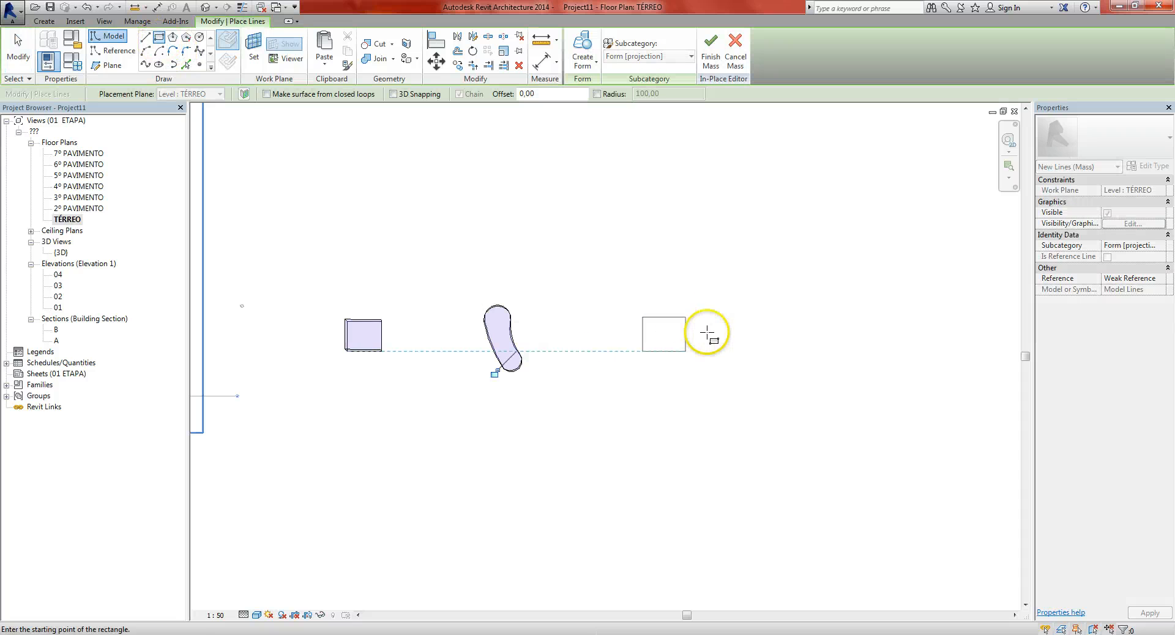
key("Escape")
key("Escape")
Step: Copy the TÉRREO rectangle and paste it into the 4º PAVIMENTO floor plan, offset up and left of the original
middle_click_drag(727, 383, 709, 389)
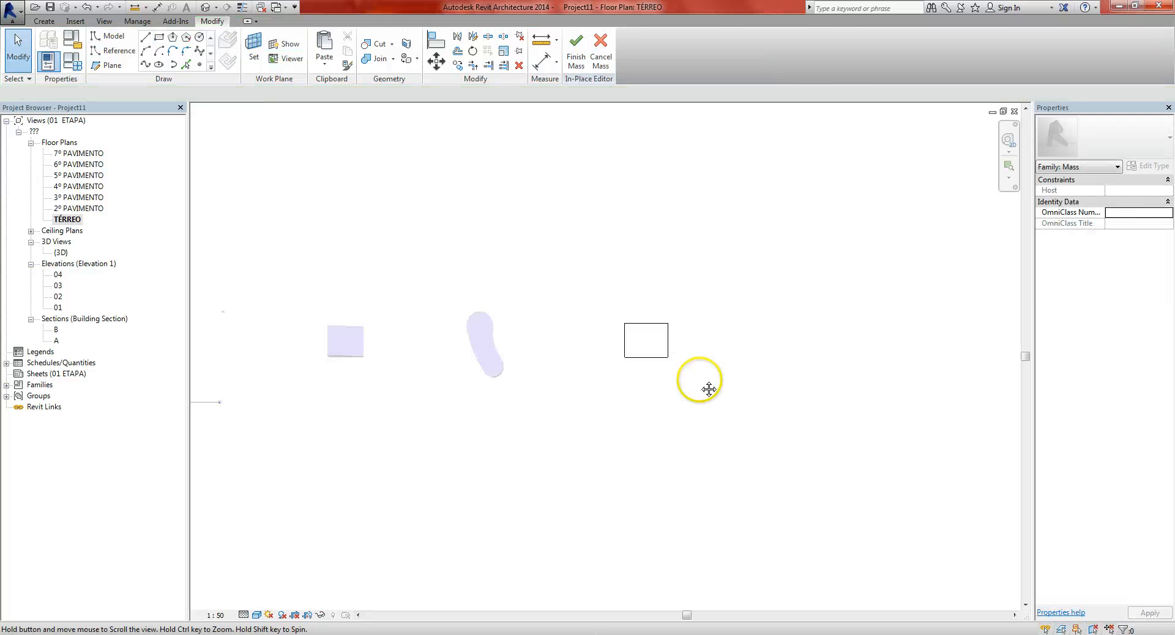
left_click_drag(598, 281, 735, 420)
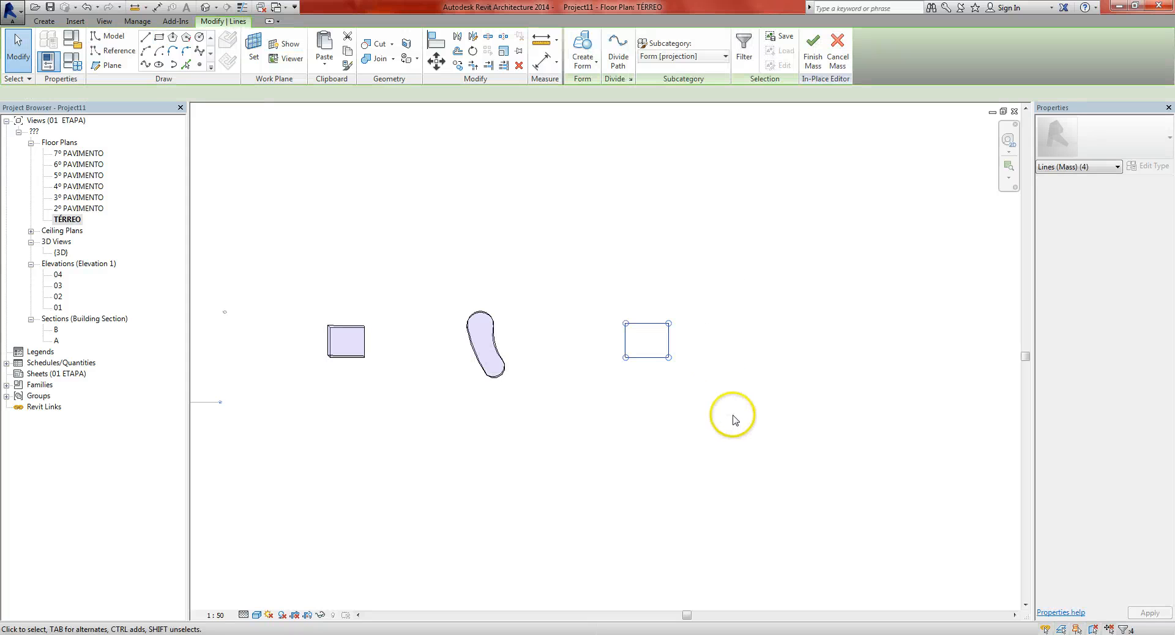
middle_click_drag(737, 371, 713, 386)
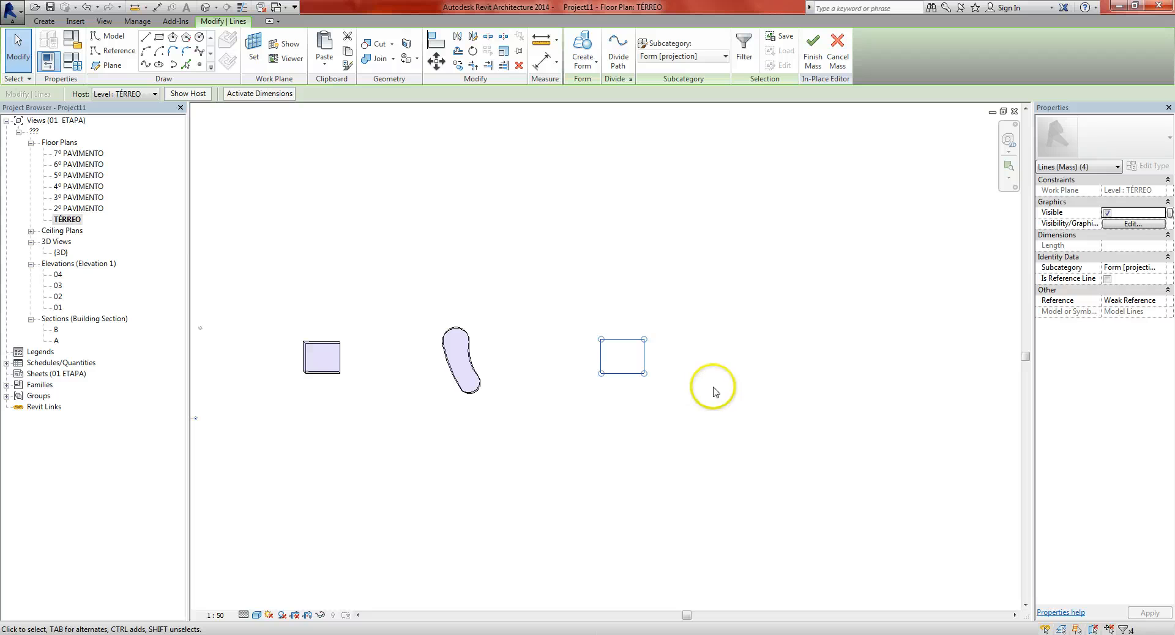
double_click(82, 186)
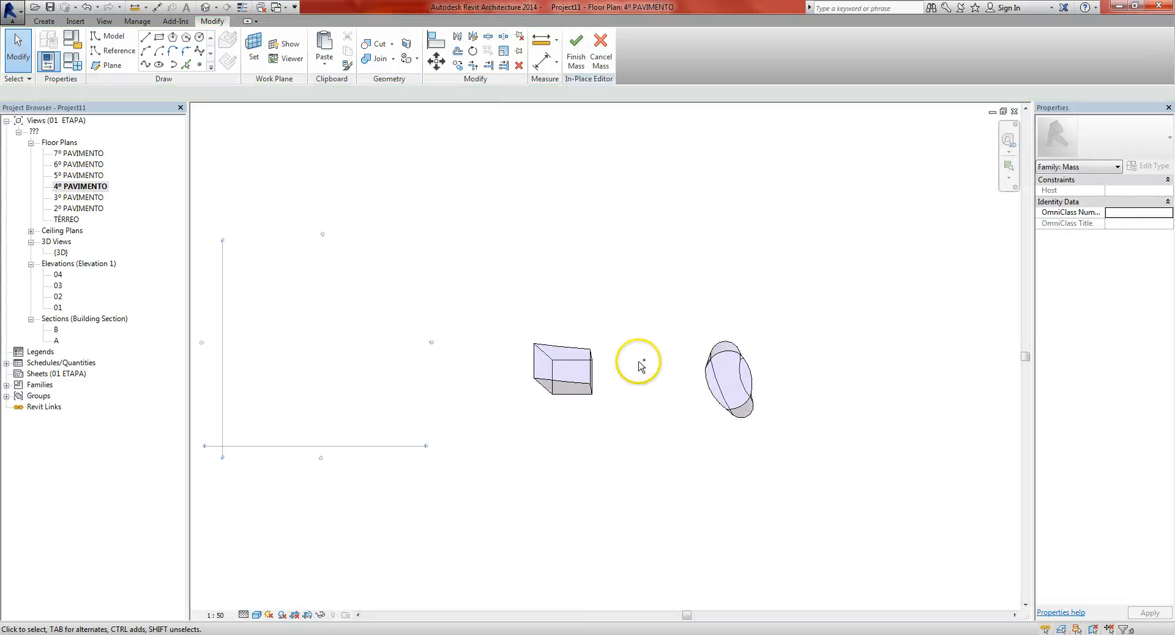
key("ctrl+v")
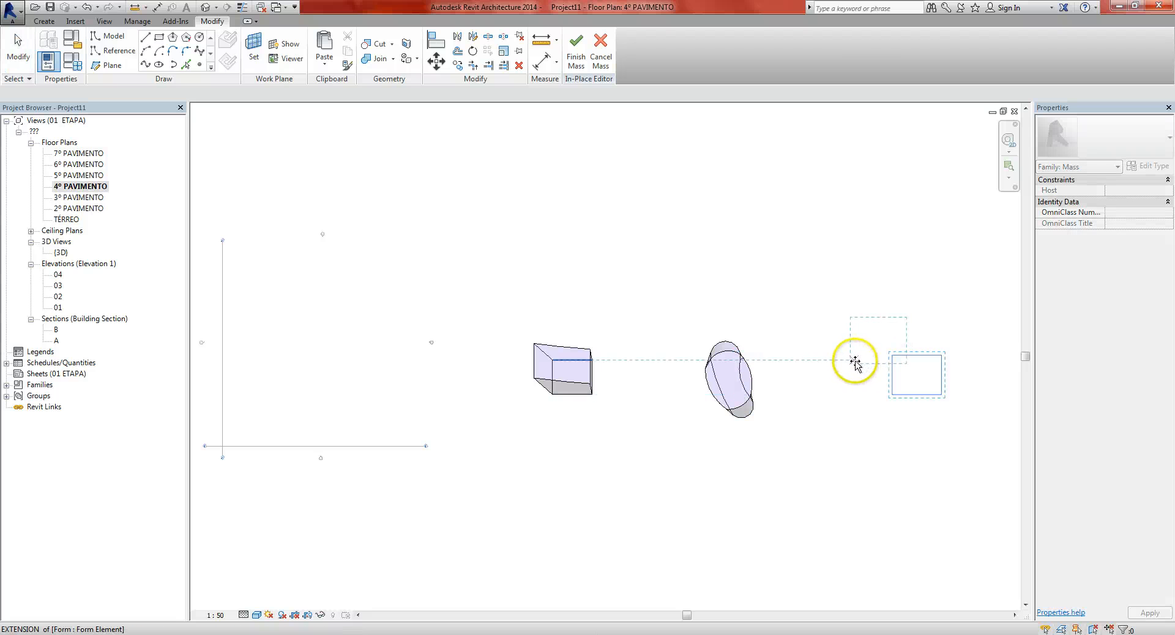
left_click(855, 361)
middle_click_drag(883, 416, 715, 418)
Step: Paste the copied rectangle into the 7º PAVIMENTO floor plan, offset down and right of the original, and complete the paste in the 3D view
double_click(91, 154)
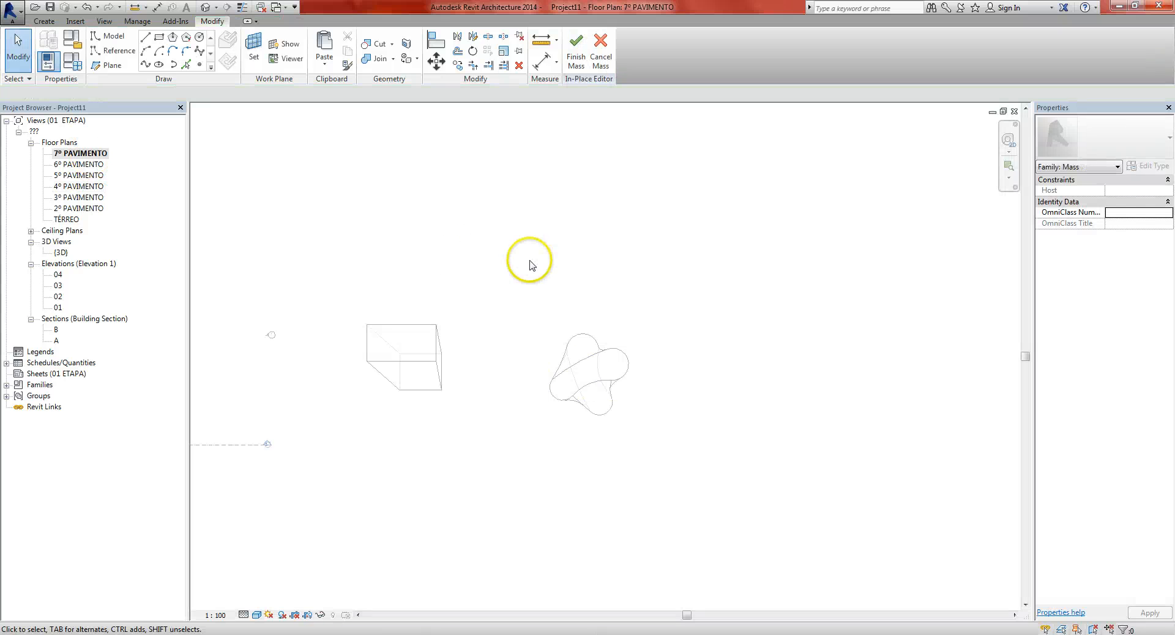
key("ctrl+v")
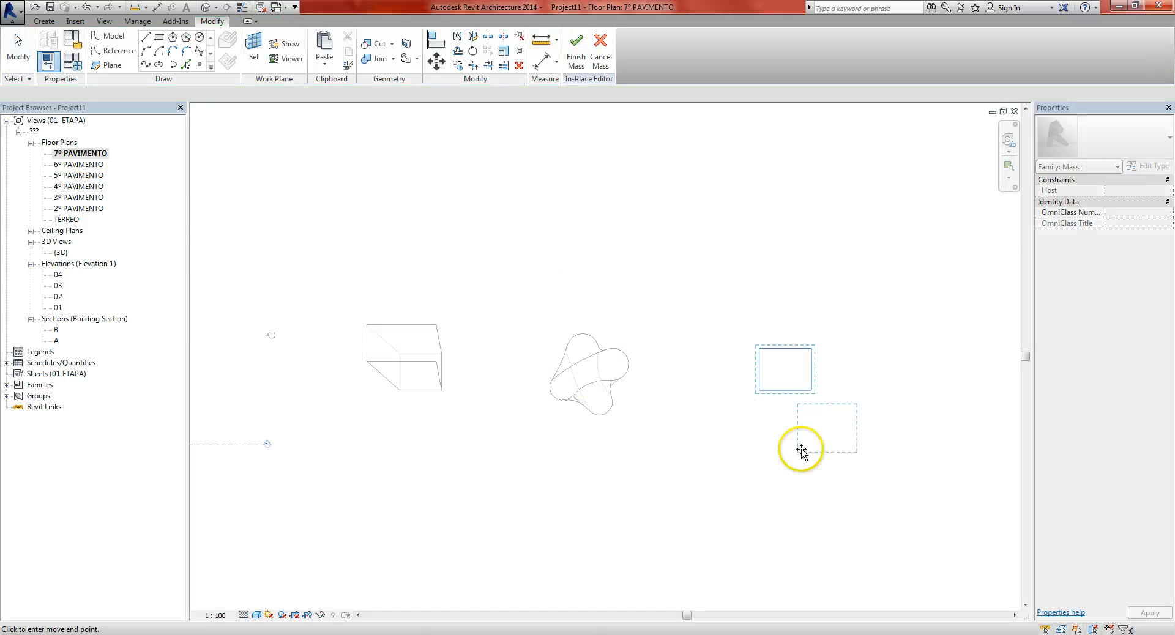
left_click(833, 449)
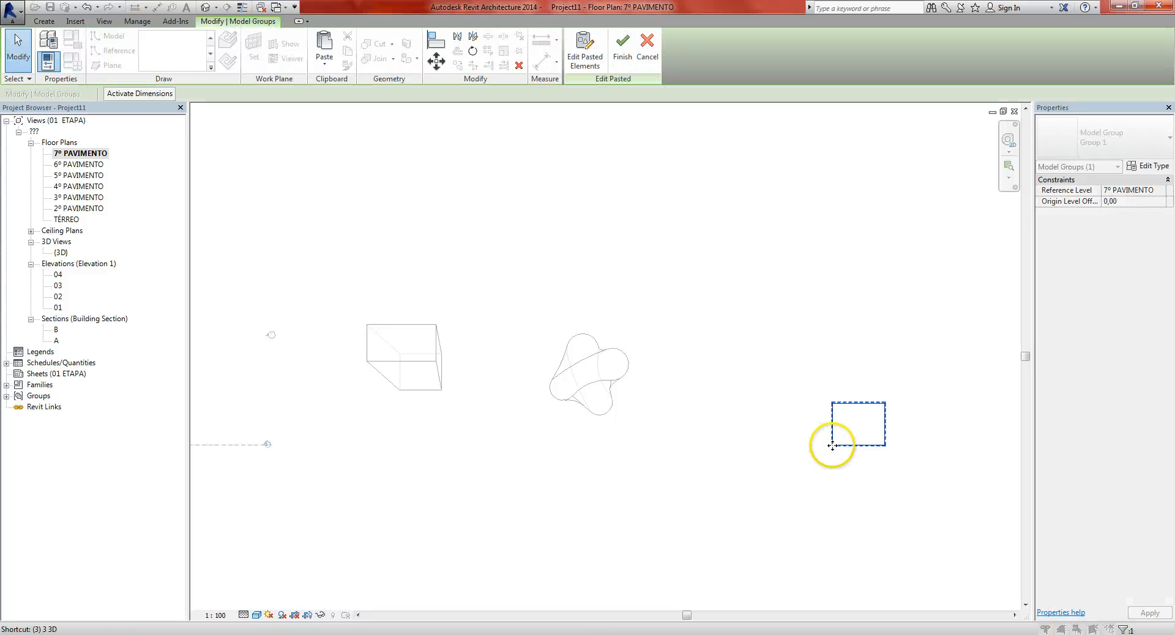
key("ctrl+Tab")
middle_click_drag(869, 365, 763, 383)
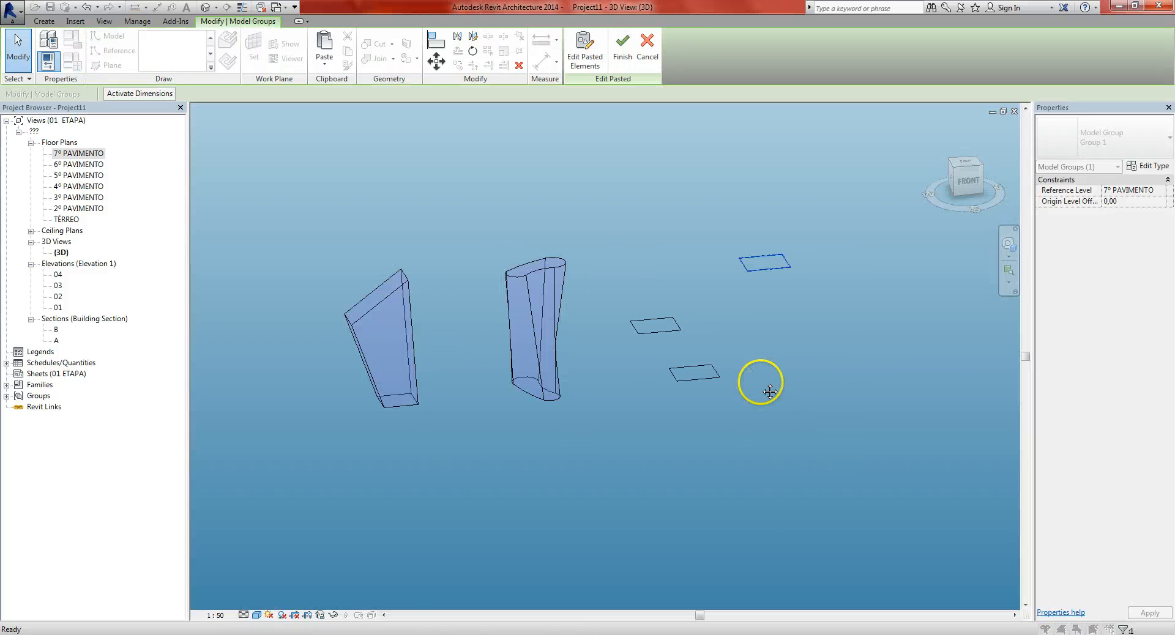
left_click(768, 374)
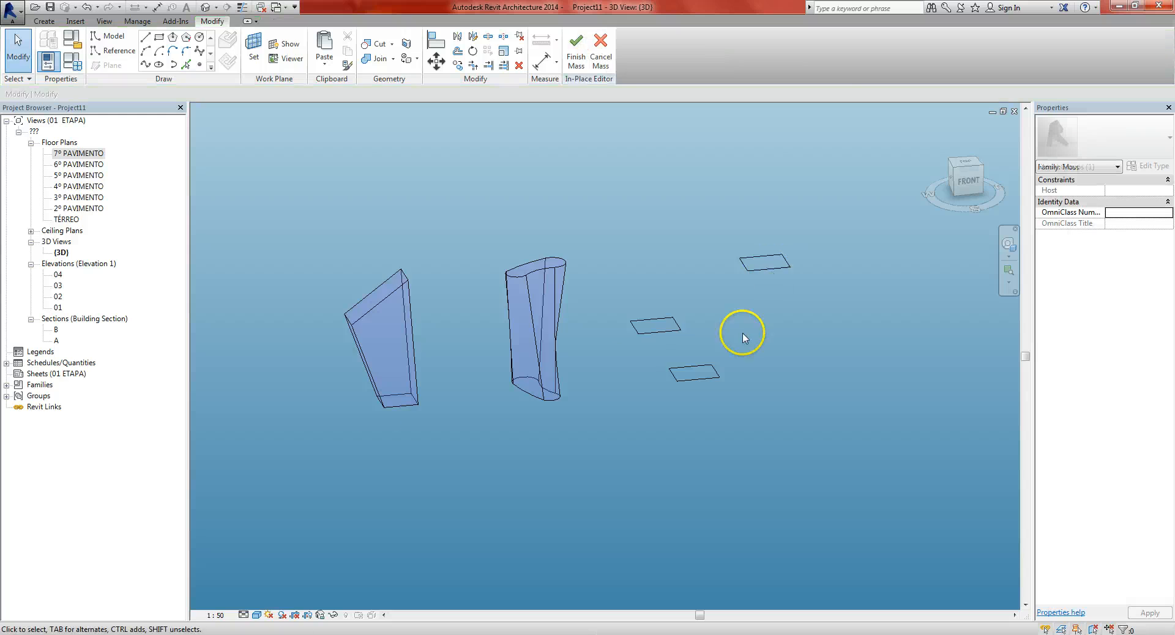
Step: Create a form from the three rectangles on TÉRREO, 4º PAVIMENTO and 7º PAVIMENTO
middle_click_drag(743, 336, 720, 361)
left_click(670, 410)
middle_click_drag(688, 406, 638, 391, "shift")
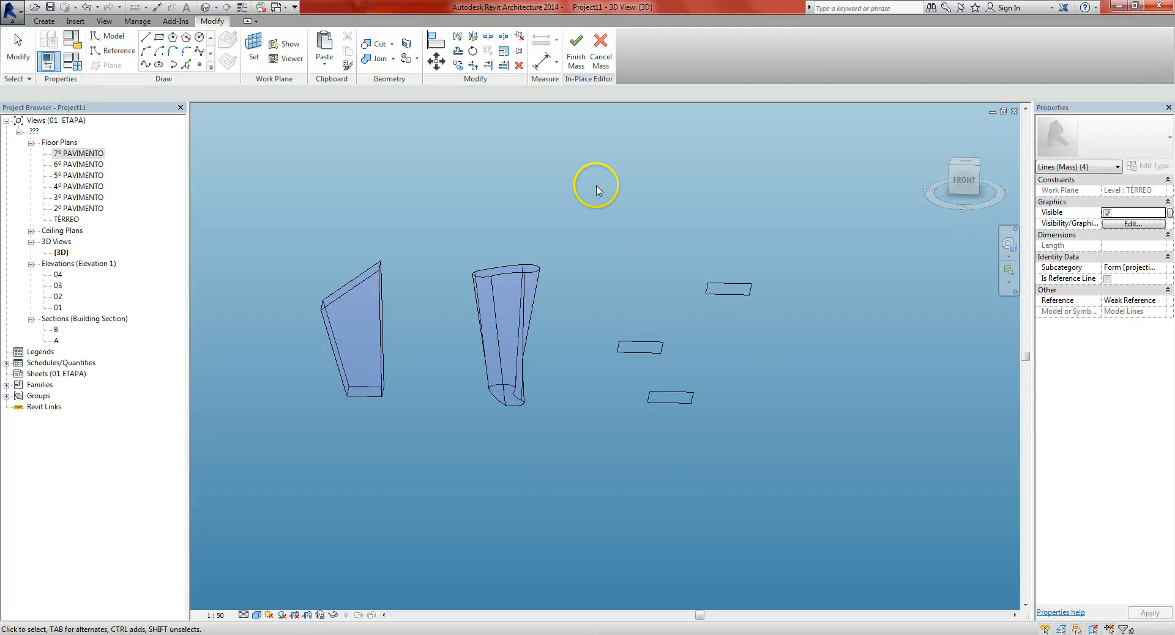
left_click_drag(569, 171, 783, 463)
left_click(586, 49)
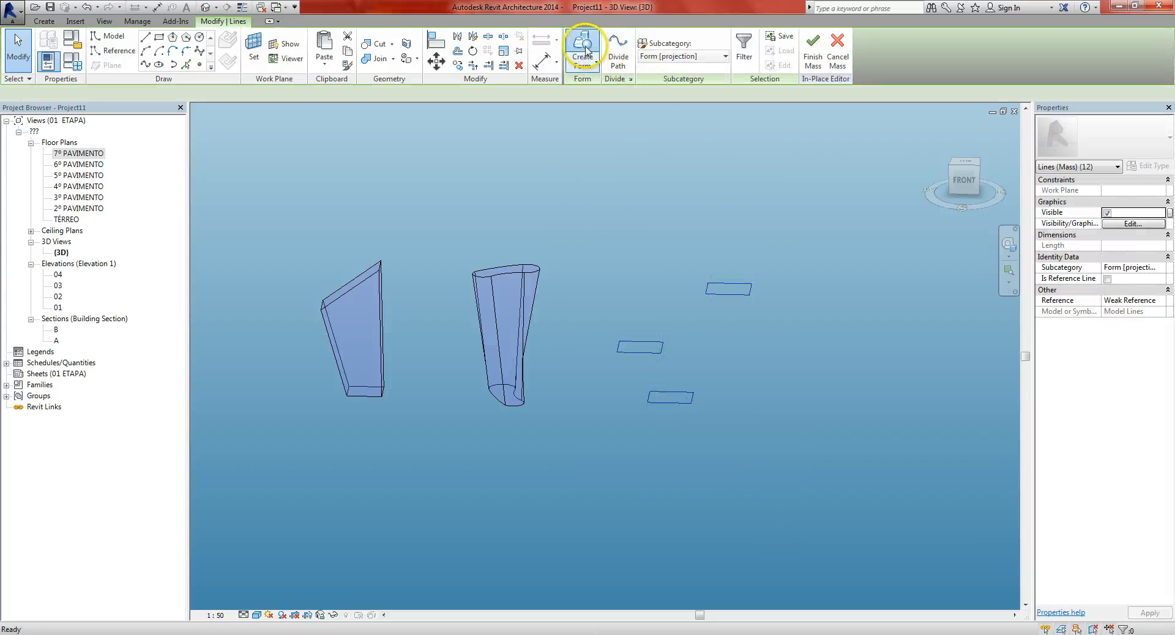
Step: Examine the curved form lofted through the three rectangles from several angles and compare it with the other two masses
middle_click_drag(723, 342, 781, 419)
middle_click_drag(705, 496, 751, 383, "shift")
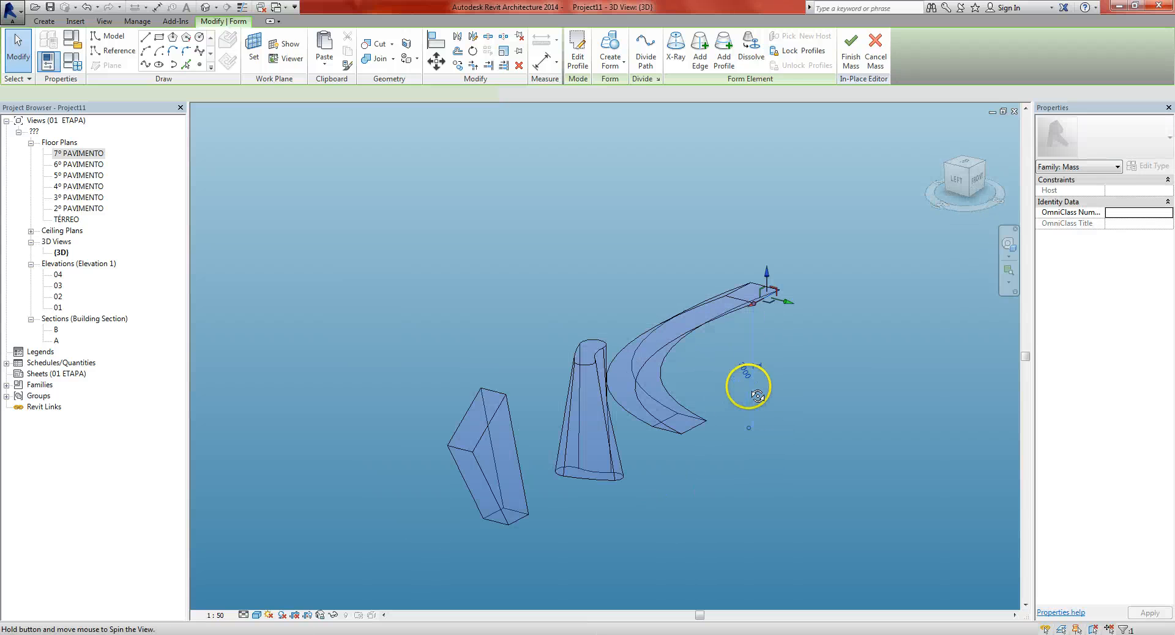
middle_click_drag(808, 461, 670, 498, "shift")
middle_click_drag(615, 458, 662, 480)
left_click(606, 495)
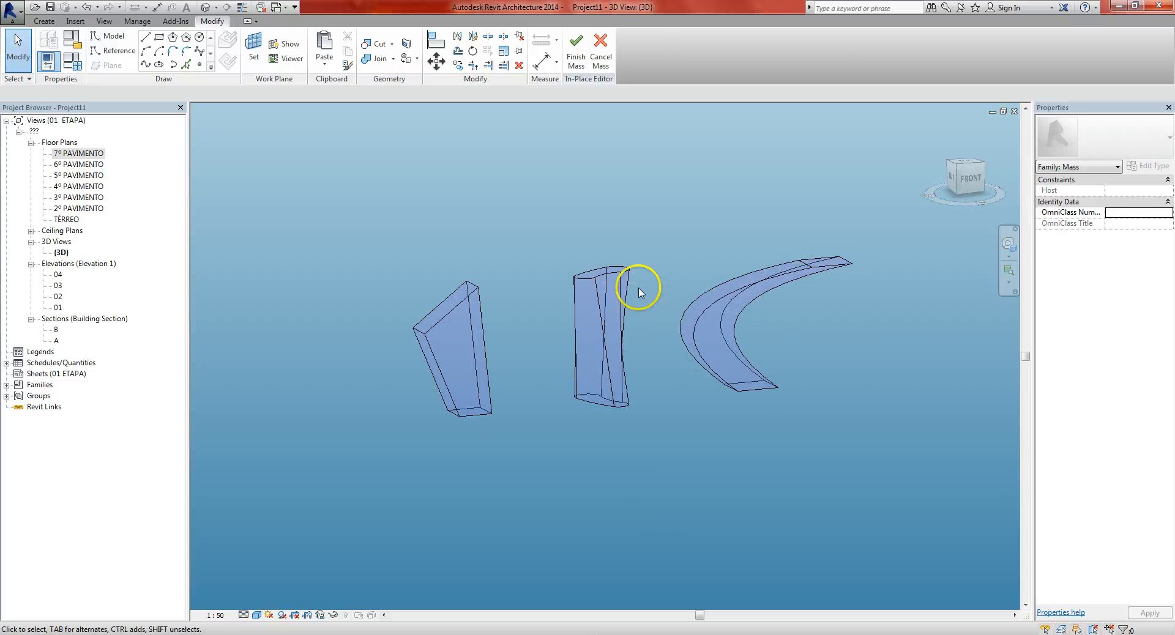
middle_click_drag(608, 186, 592, 179)
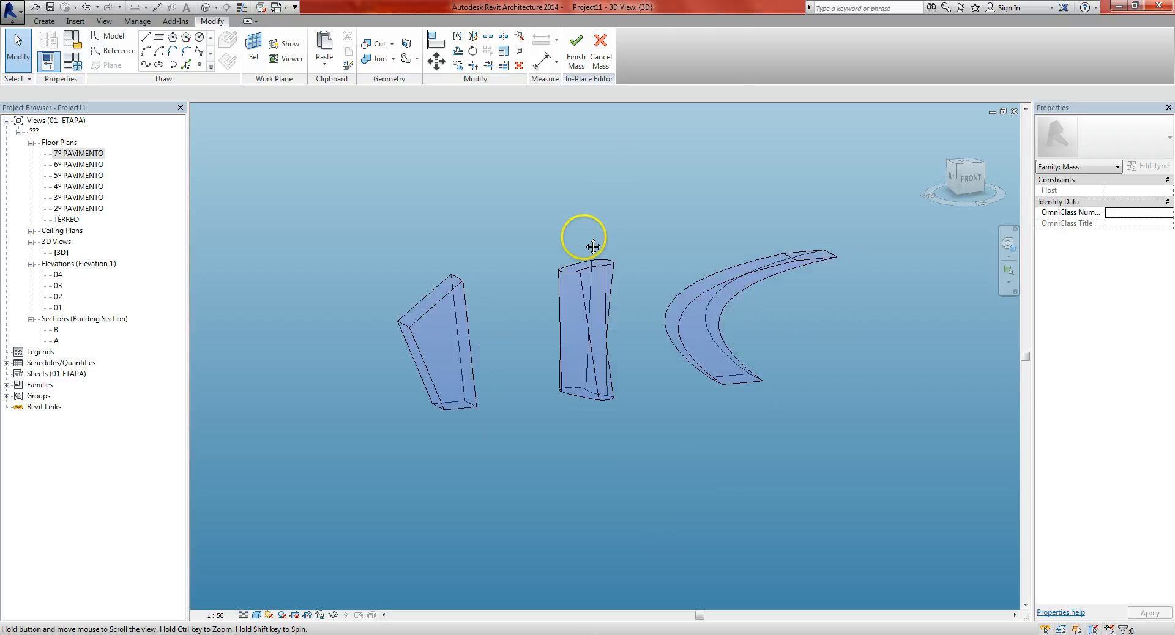
scroll(579, 380, "up", 2)
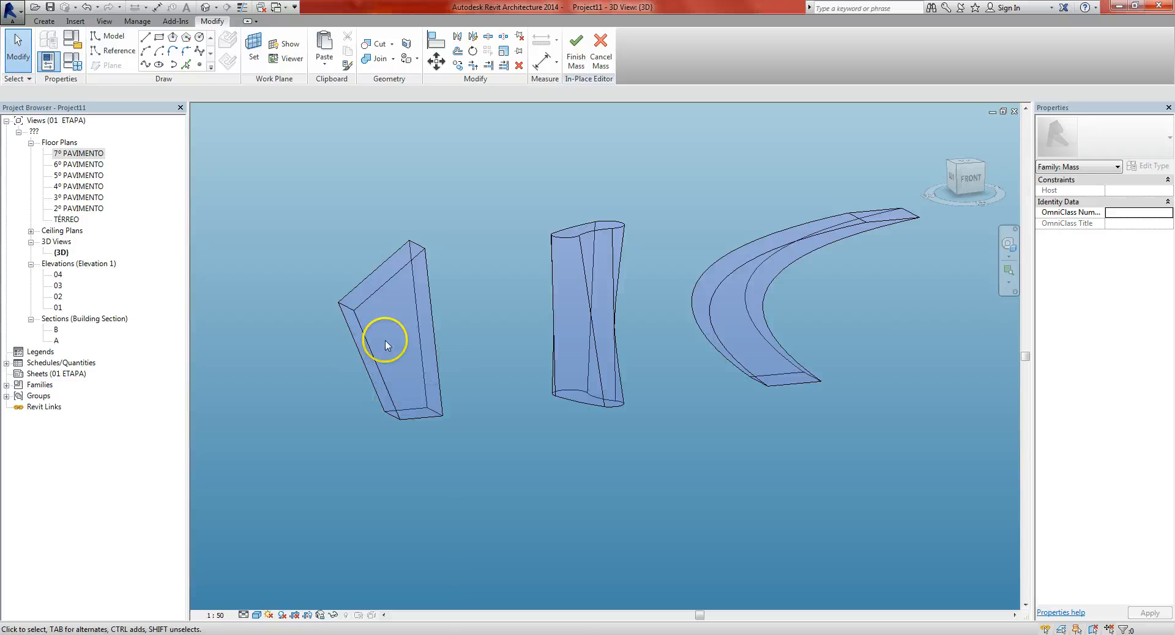
middle_click_drag(628, 346, 617, 358)
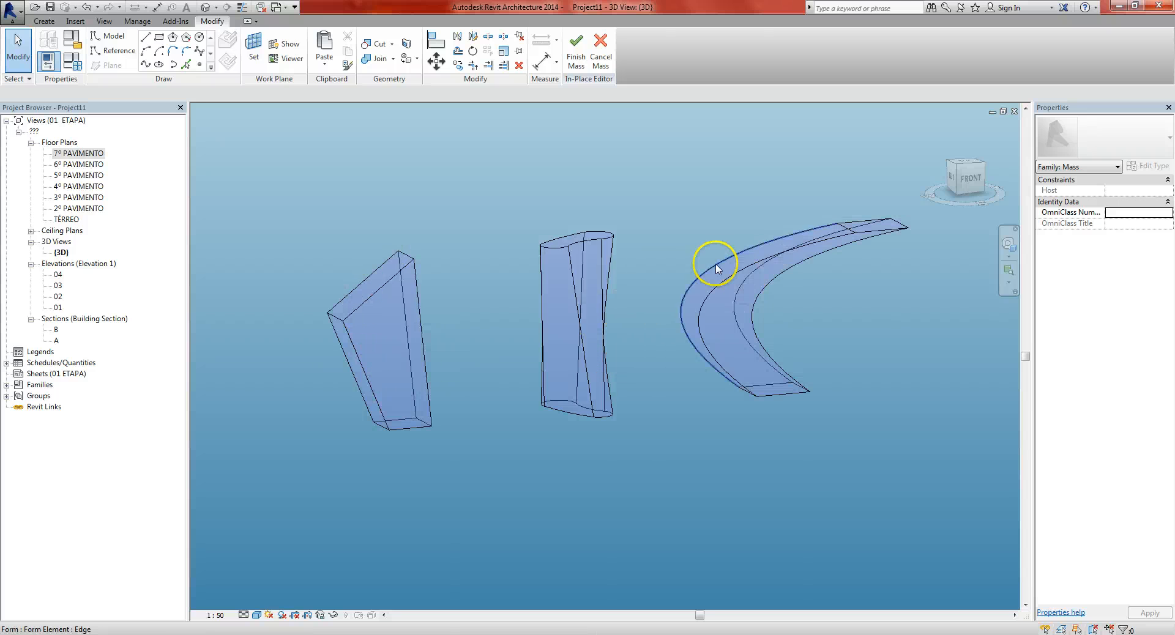
middle_click_drag(707, 271, 697, 277)
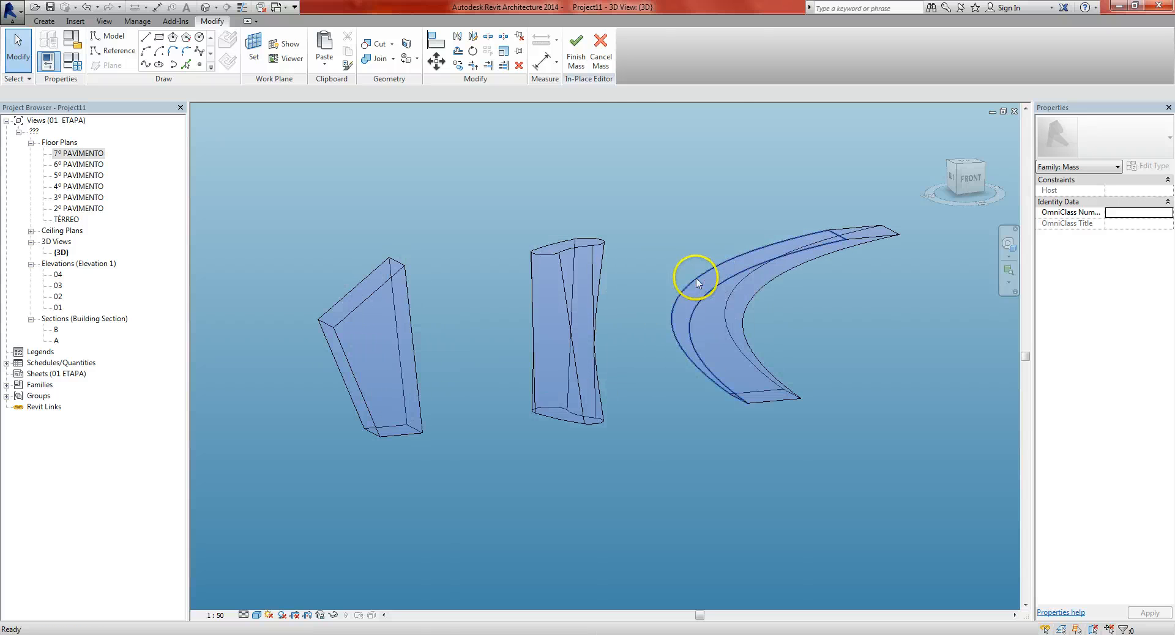
Step: Finish the in-place mass and select the whole mass in the 3D view
left_click(583, 60)
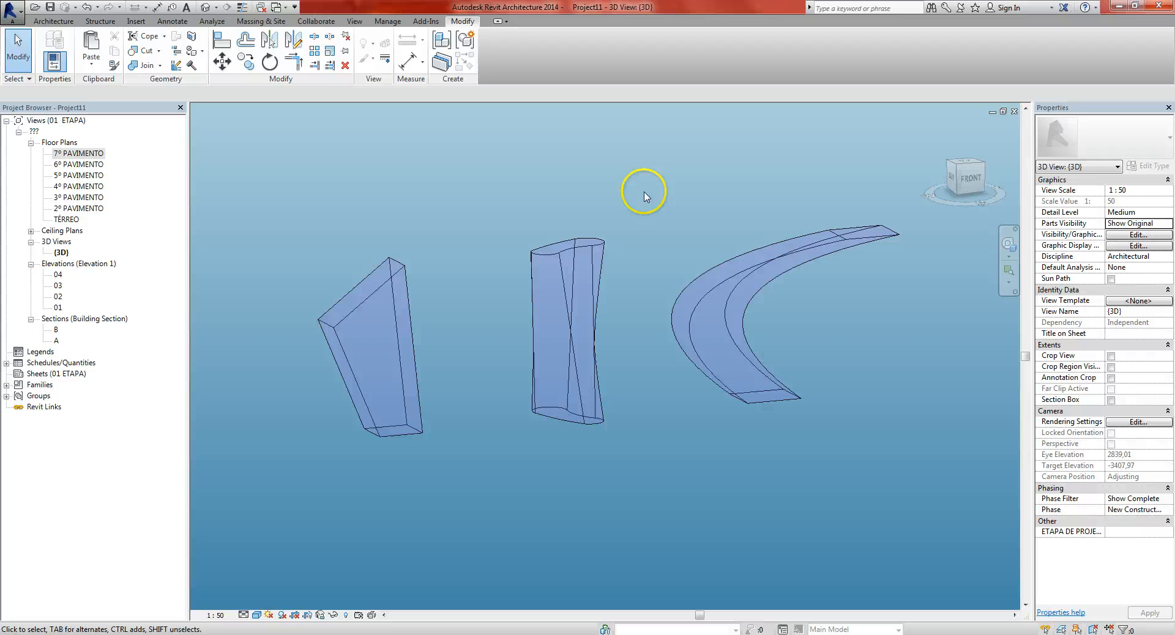
left_click(587, 251)
scroll(765, 287, "down", 2)
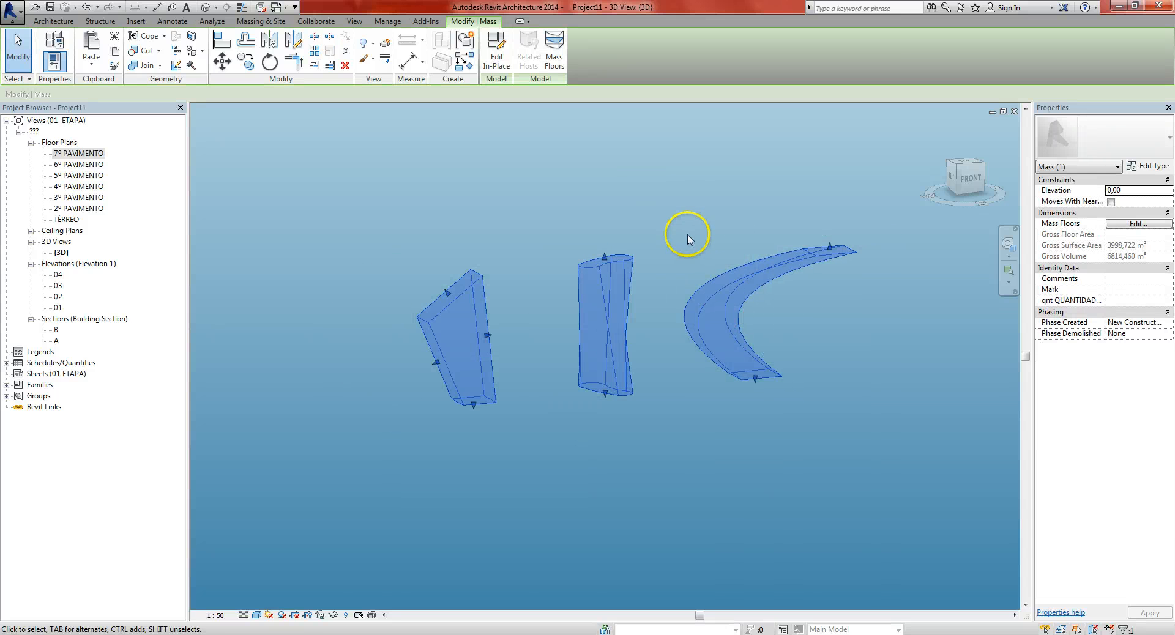
middle_click_drag(688, 240, 674, 244)
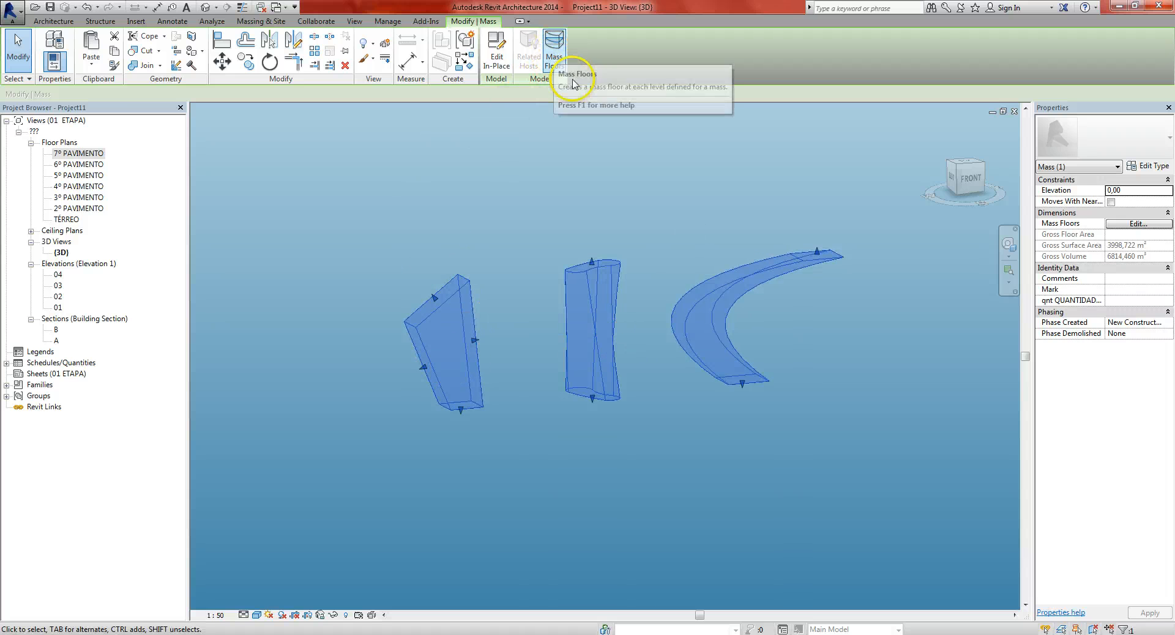
Step: Create mass floors for the selected mass at TÉRREO, 5º PAVIMENTO, 6º PAVIMENTO and 7º PAVIMENTO
left_click(557, 55)
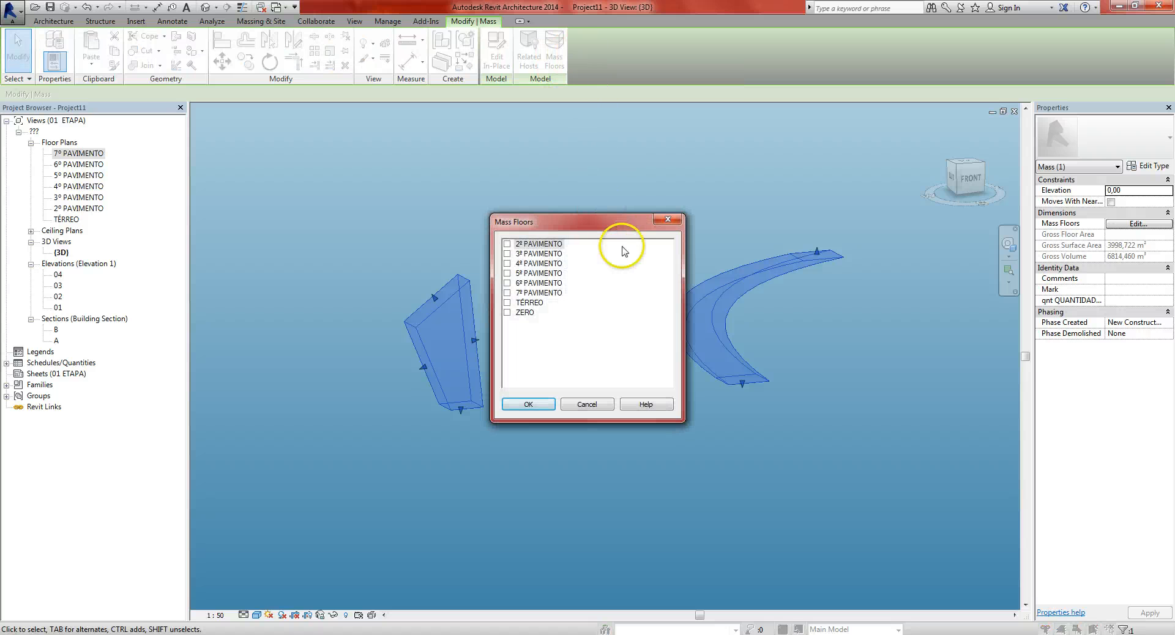
left_click(507, 303)
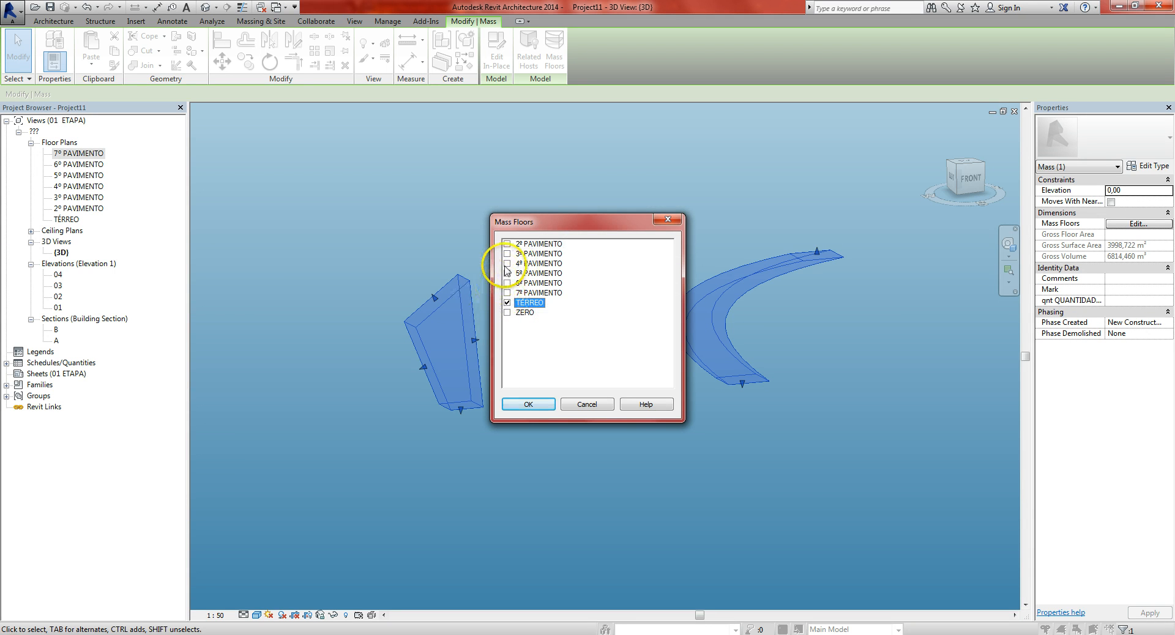
left_click(508, 274)
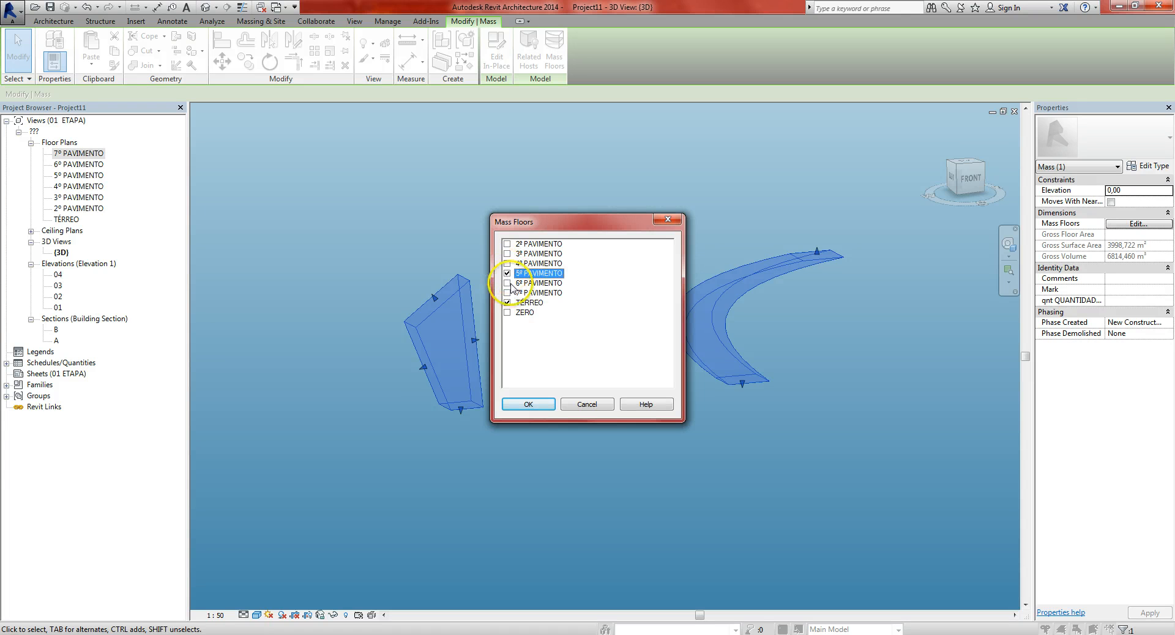
left_click(507, 284)
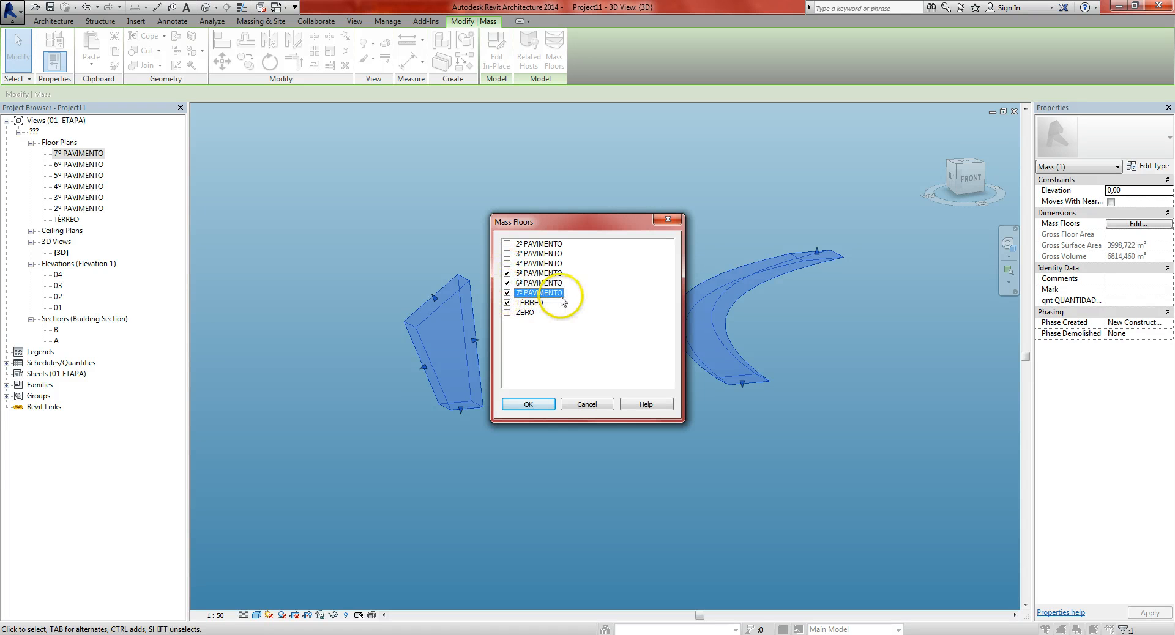
left_click(528, 405)
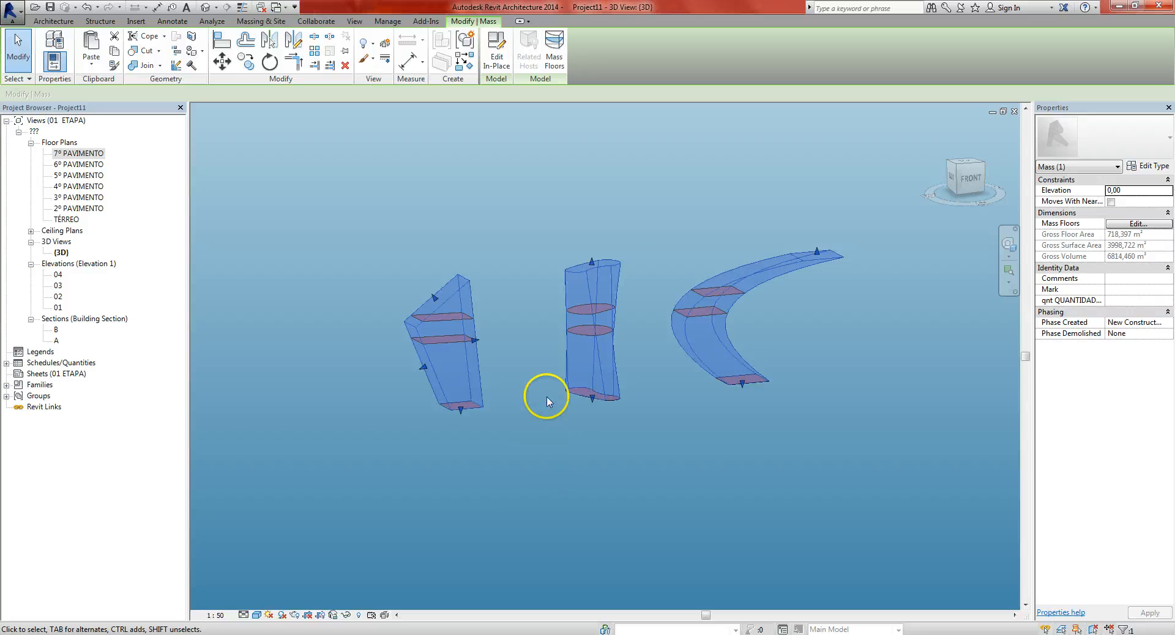
Step: Add mass floors at 2º PAVIMENTO and 4º PAVIMENTO to the mass, then deselect it
scroll(542, 392, "up", 2)
scroll(522, 355, "up", 1)
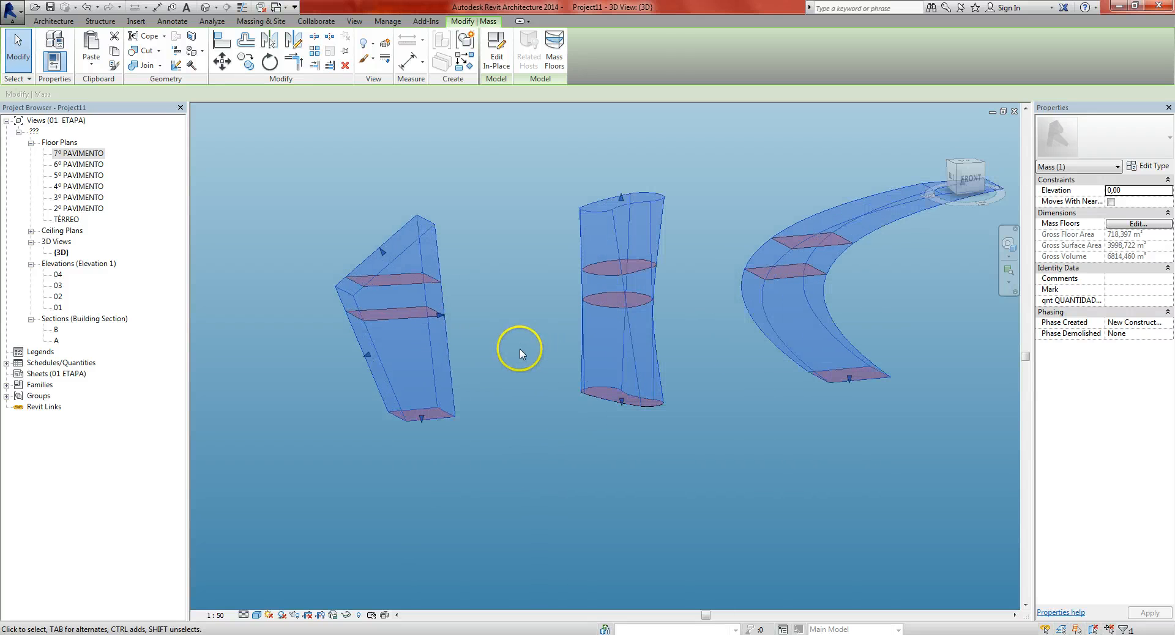
scroll(509, 346, "up", 1)
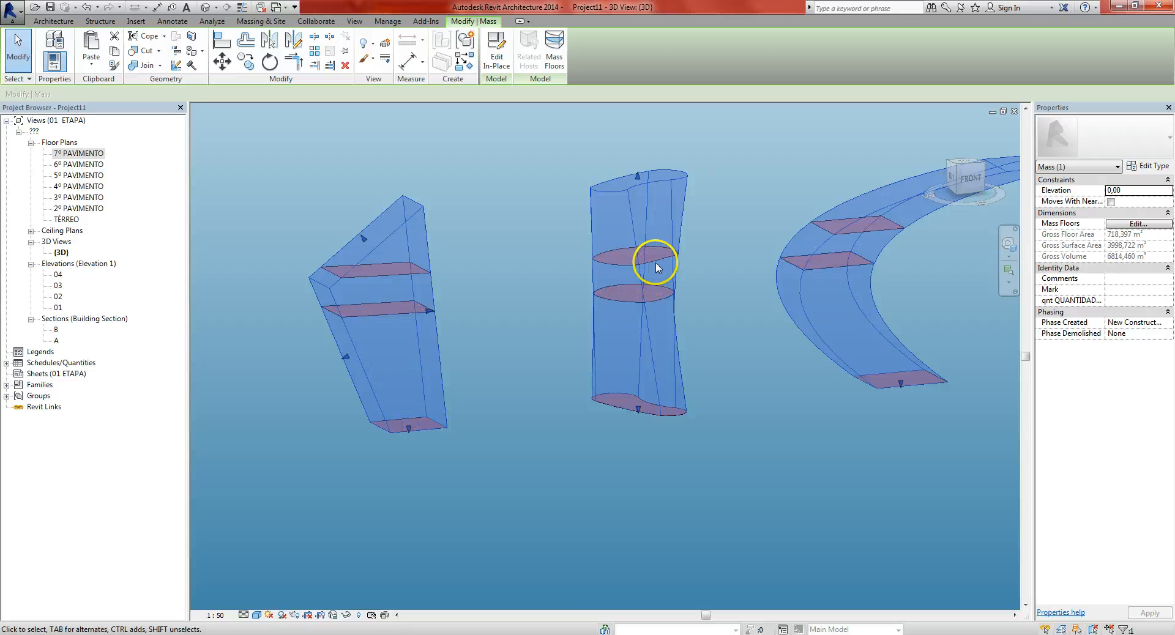
middle_click_drag(866, 244, 770, 288)
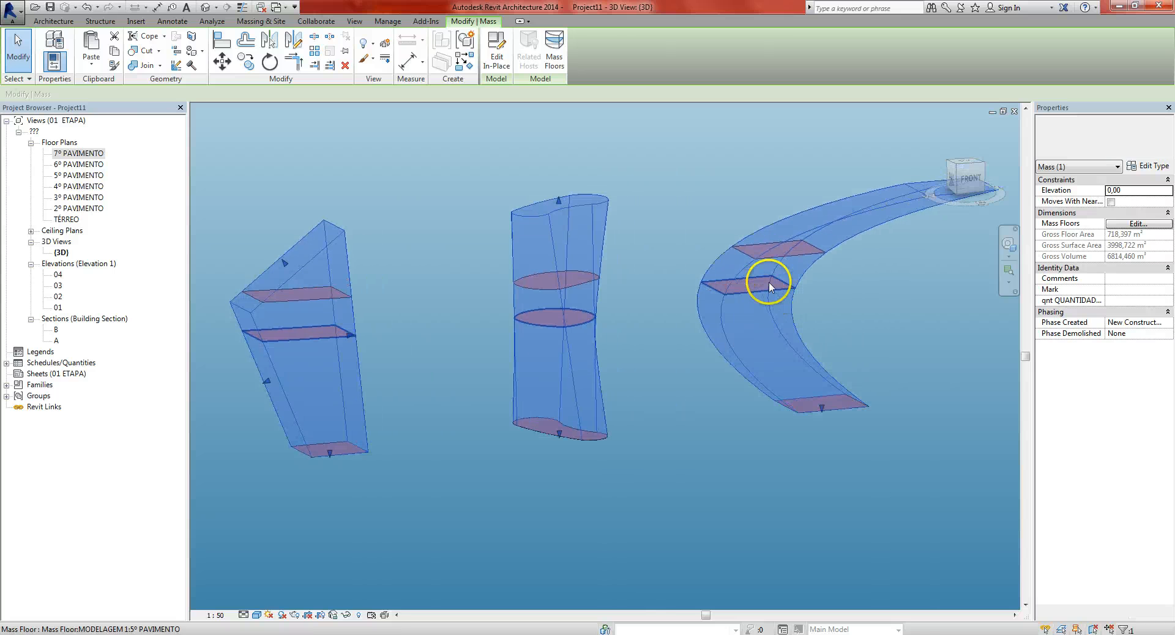
scroll(770, 287, "down", 3)
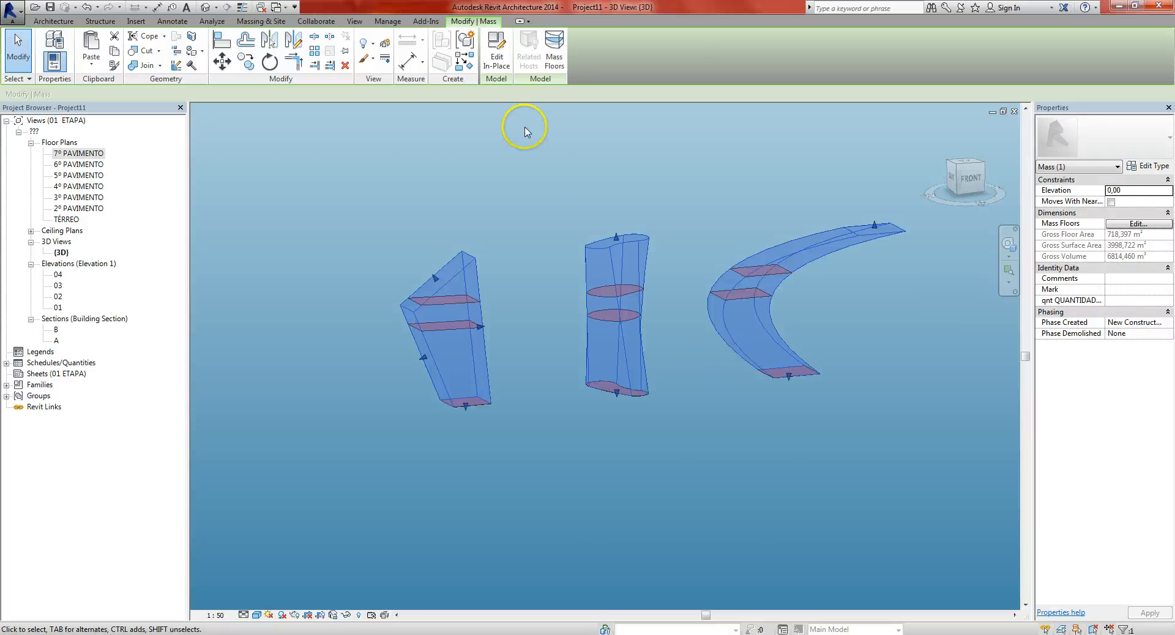
left_click(554, 57)
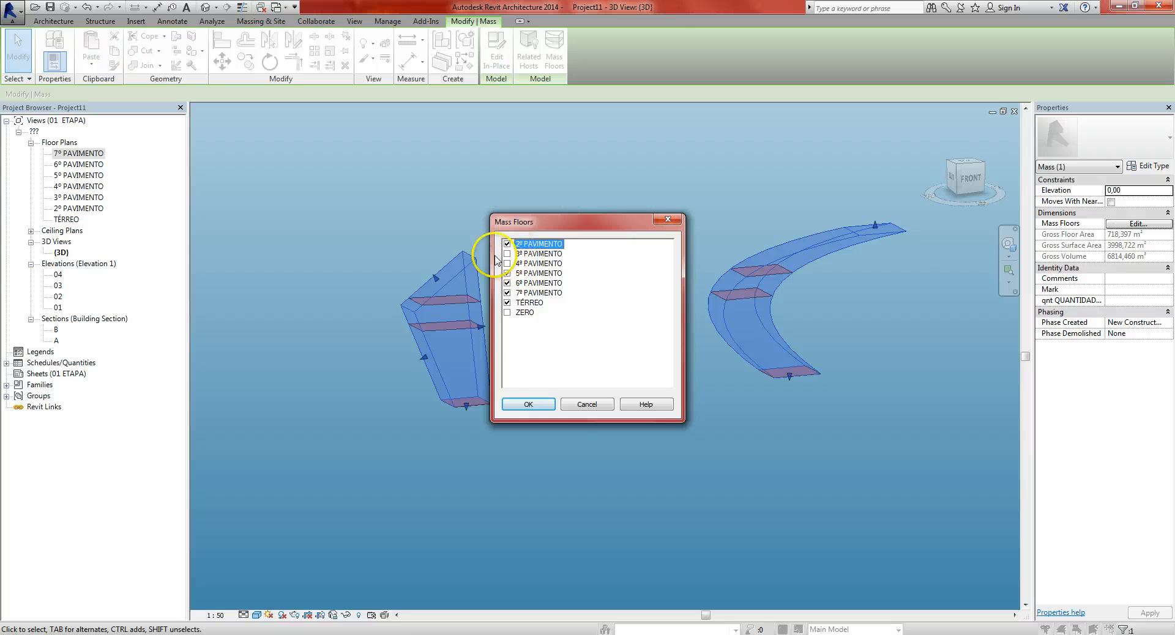
left_click(507, 263)
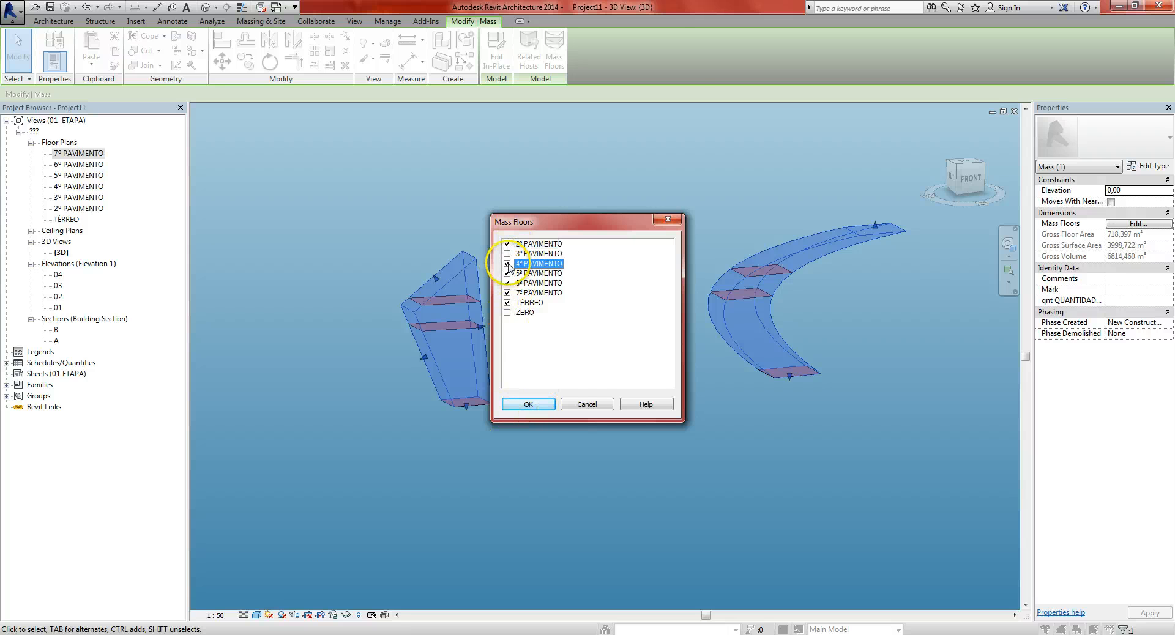
left_click(549, 406)
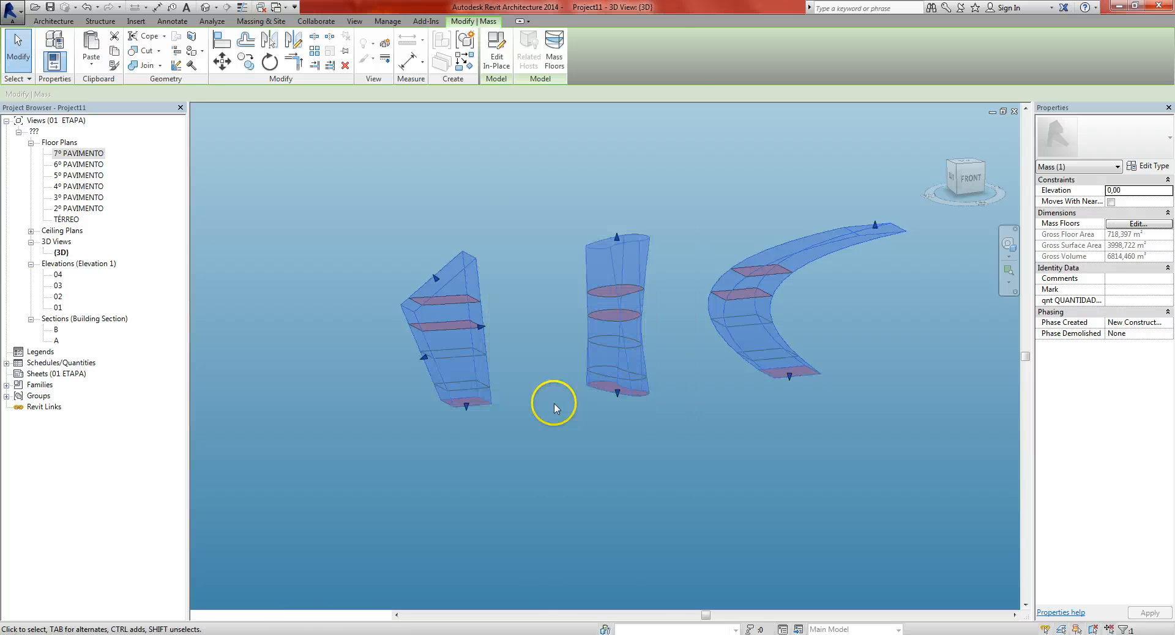
left_click(638, 462)
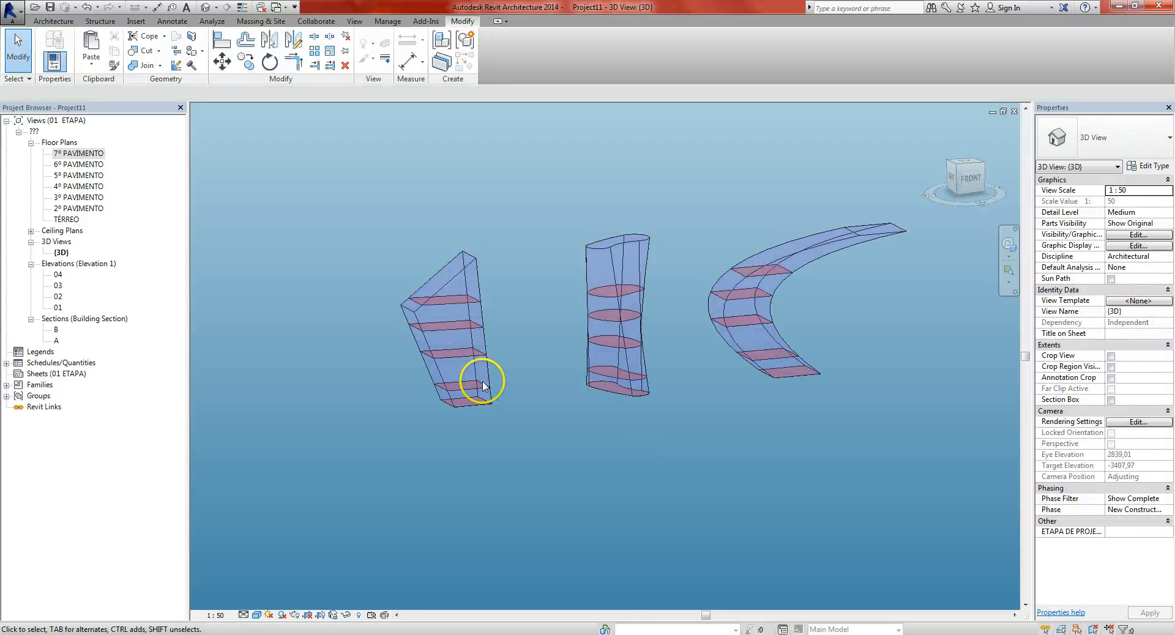
Step: Start placing floors by face on the mass and choose the floor type str - CONCRETO (10)
scroll(542, 340, "up", 2)
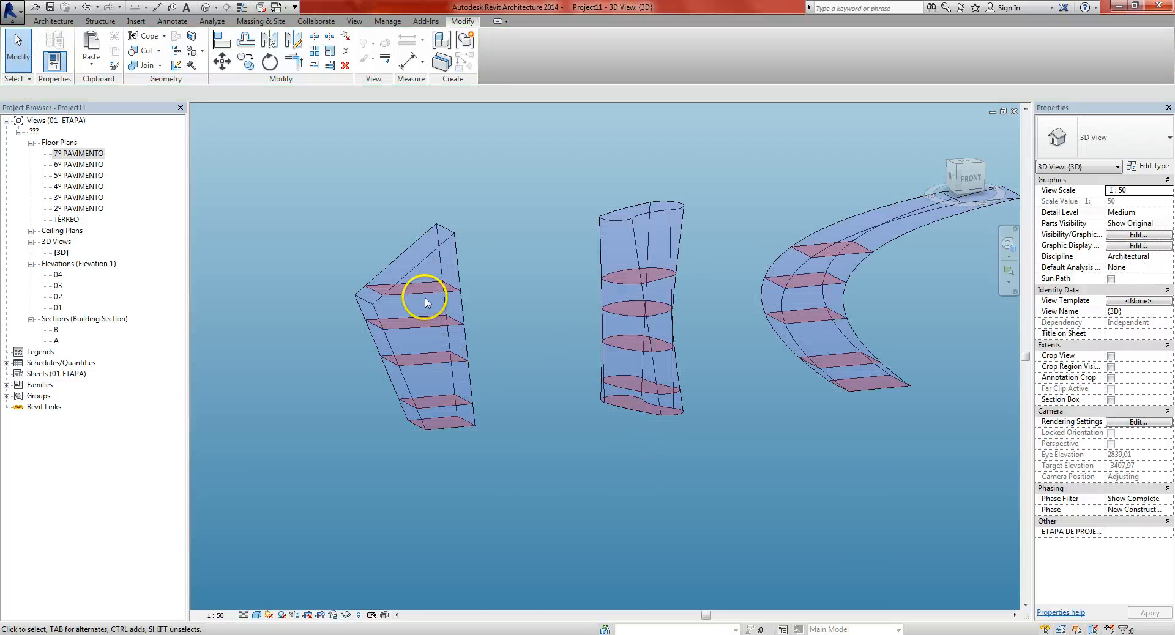
middle_click_drag(516, 362, 499, 369)
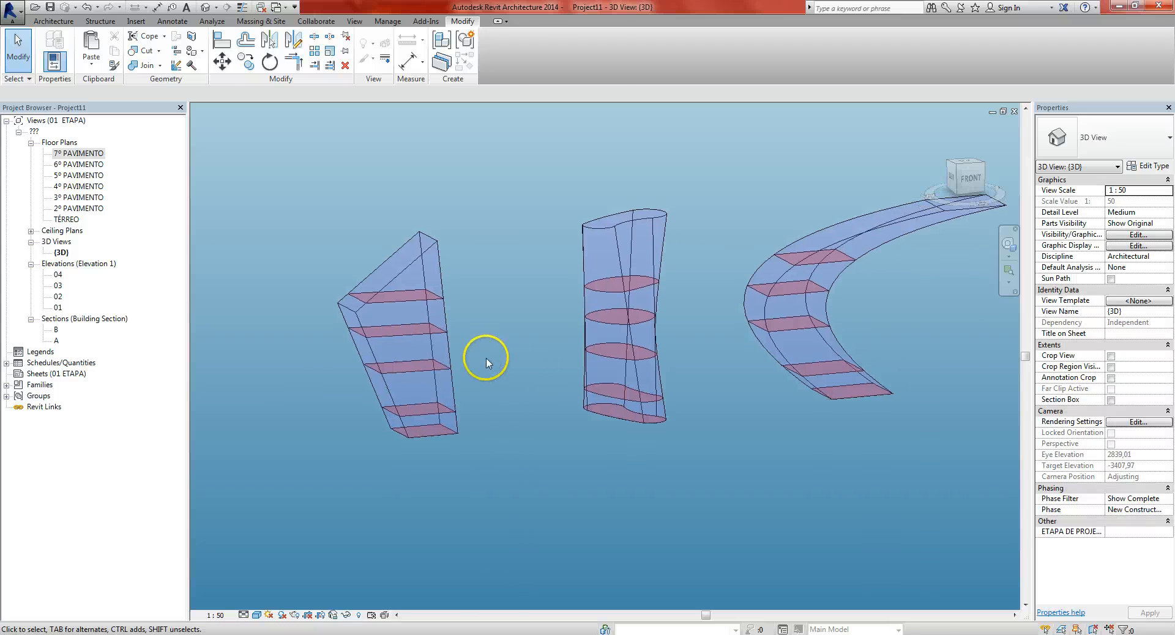
left_click(261, 21)
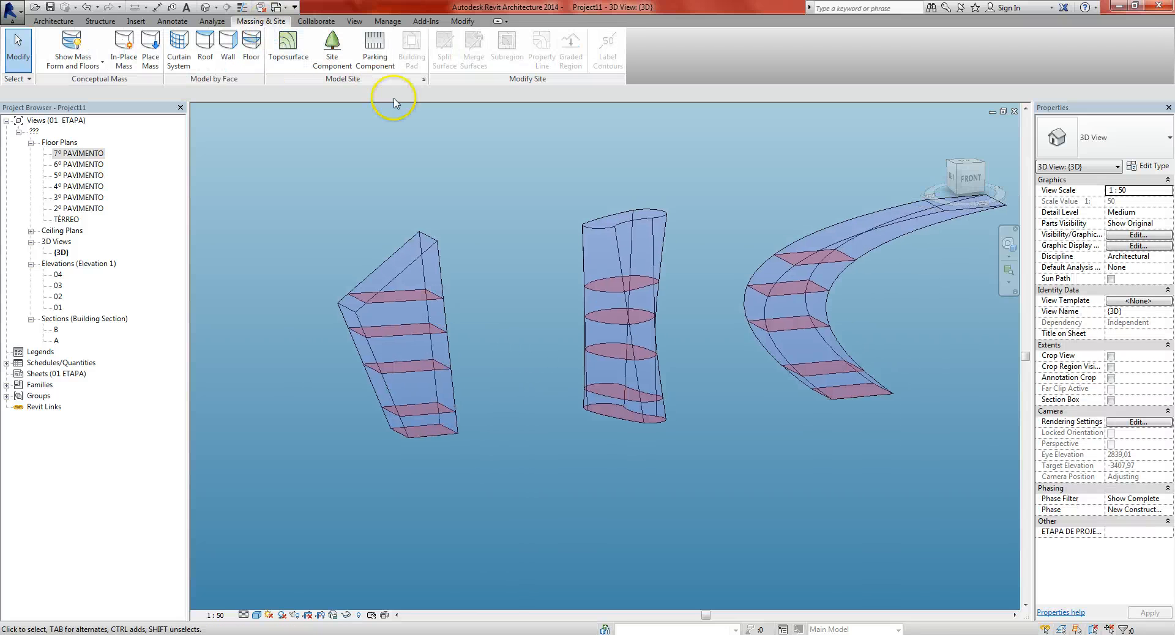
middle_click_drag(453, 181, 414, 212)
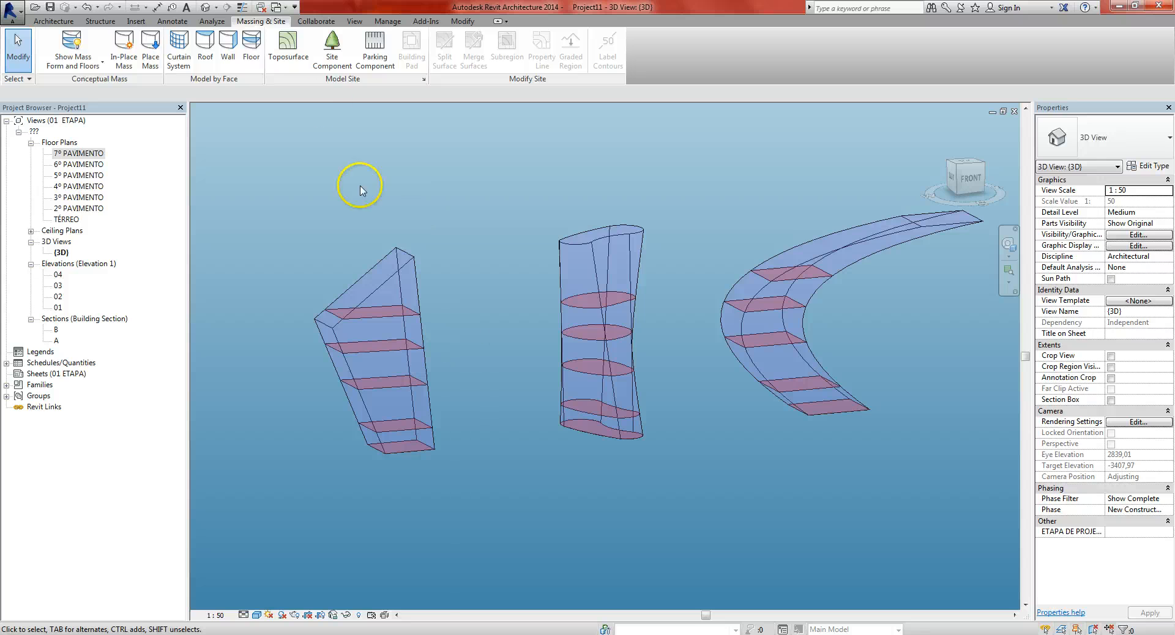
left_click(251, 46)
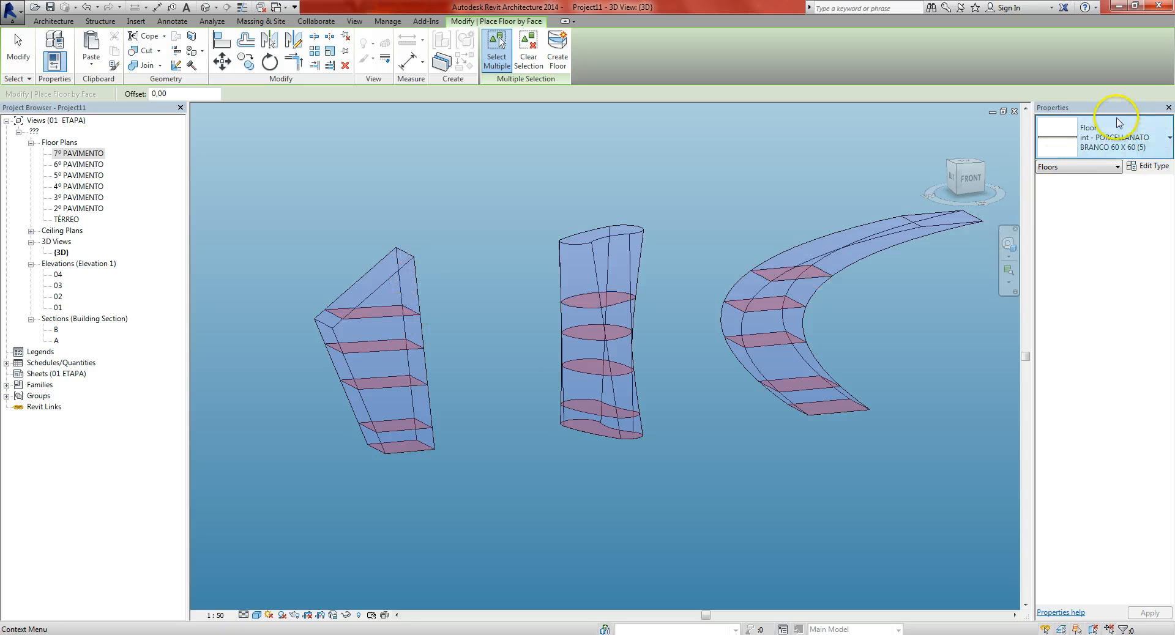
left_click(1105, 145)
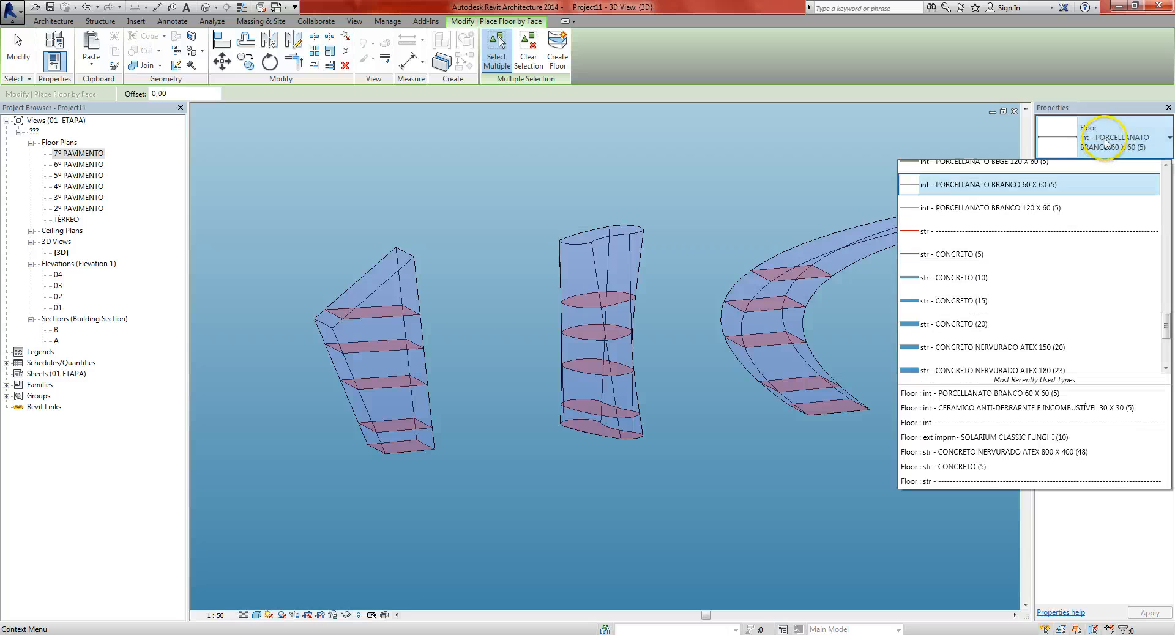
scroll(1045, 324, "up", 5)
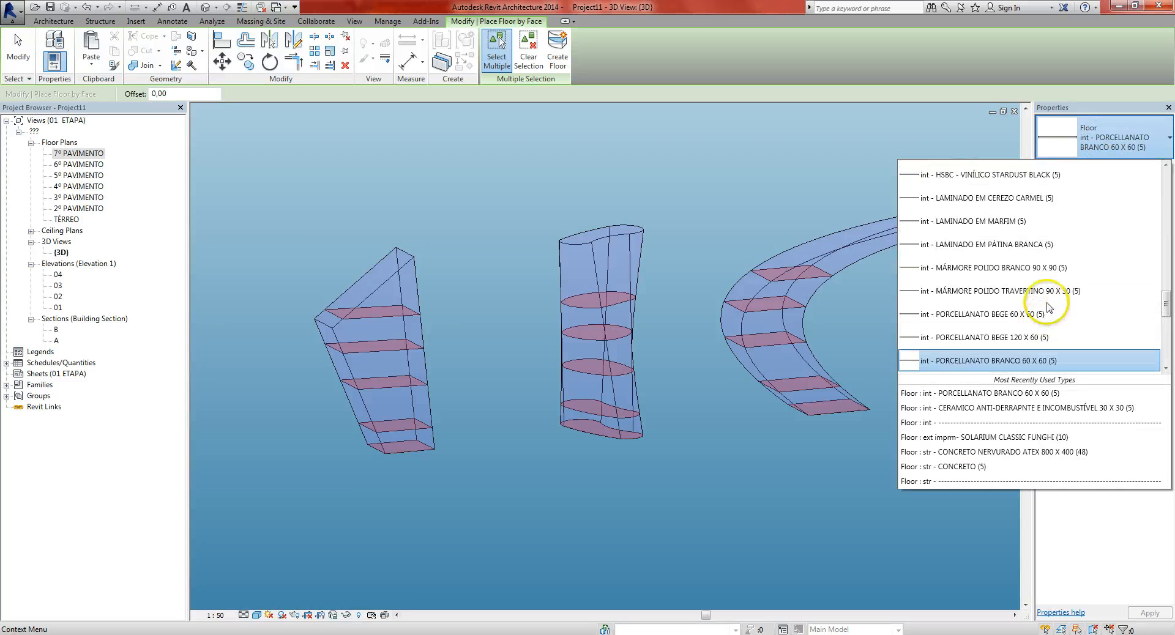
scroll(1045, 238, "up", 5)
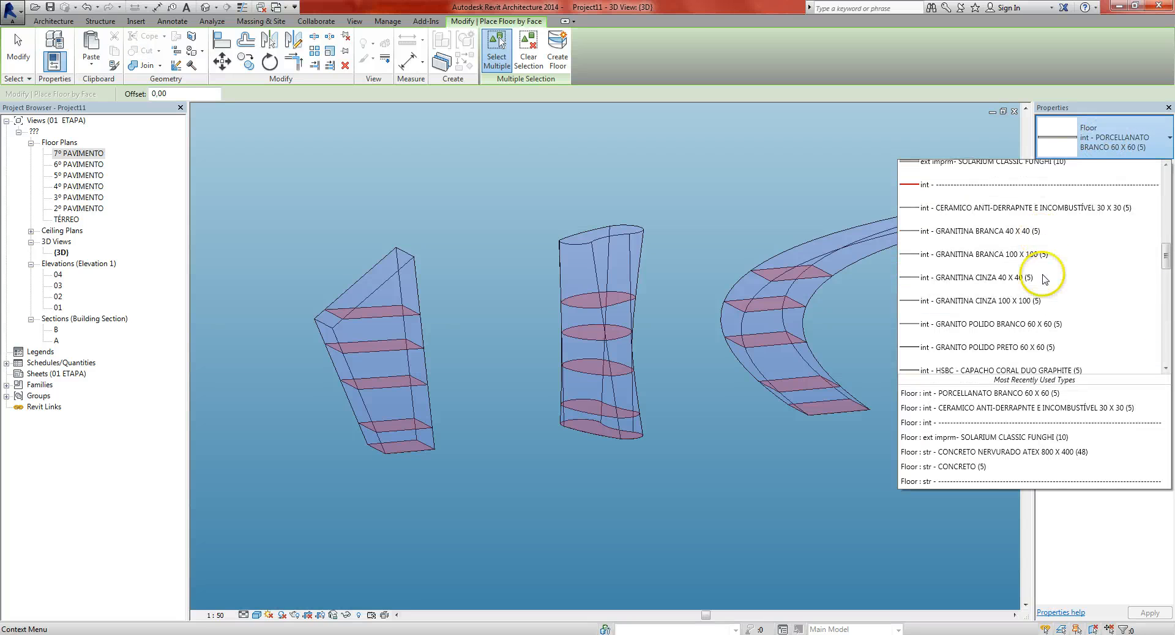
scroll(1049, 227, "up", 3)
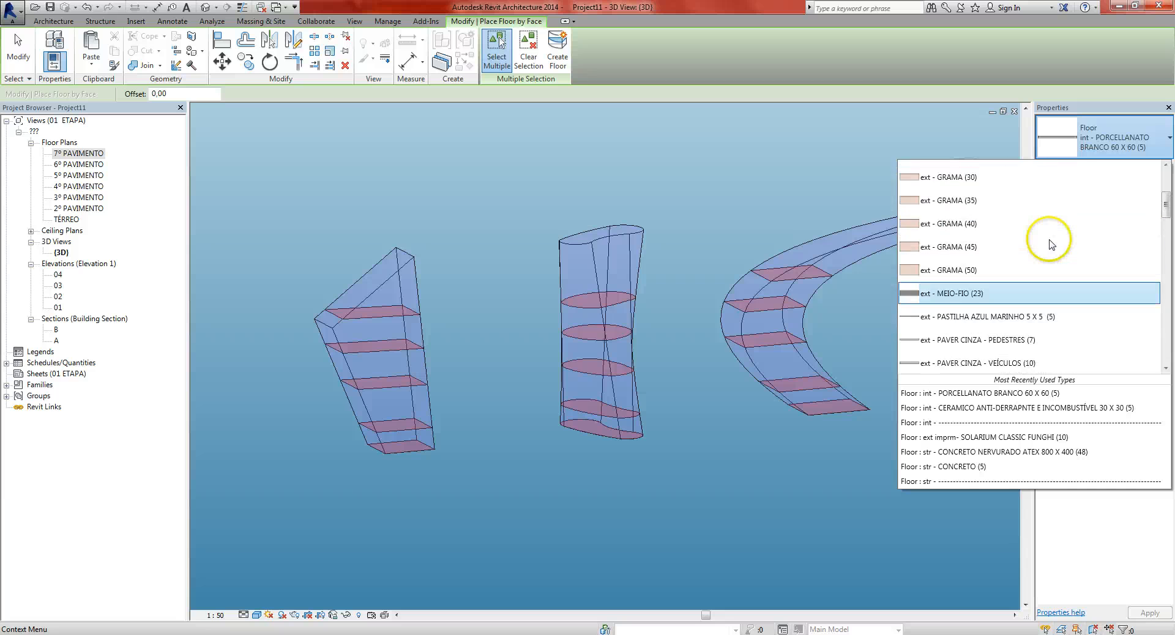
scroll(1049, 242, "down", 6)
scroll(1035, 248, "down", 5)
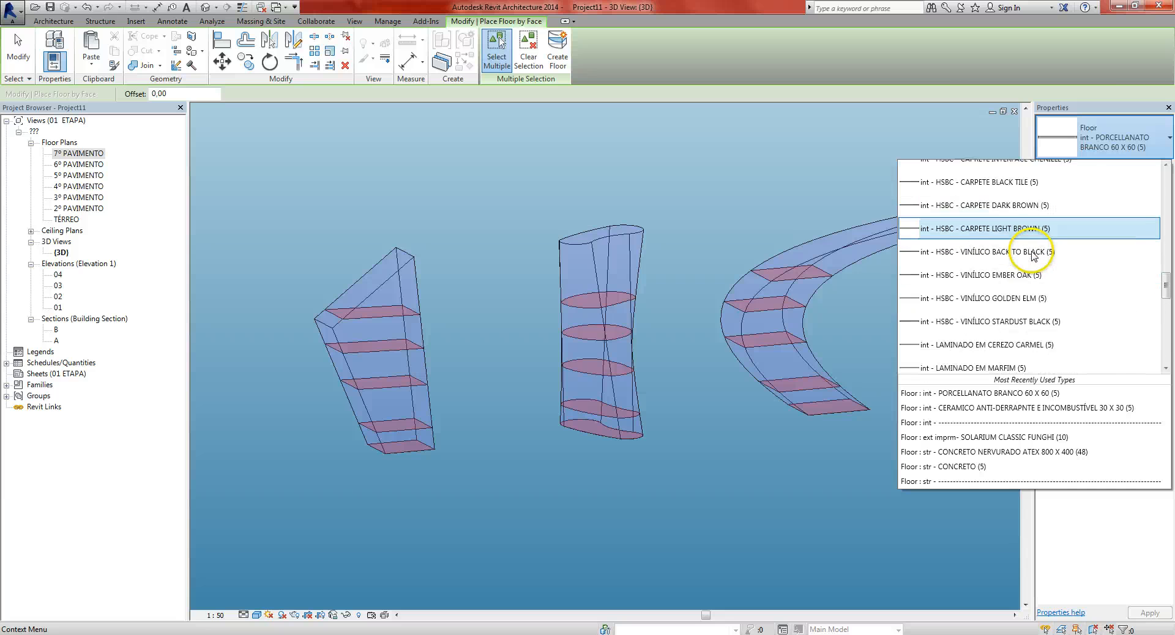
scroll(1033, 255, "down", 1)
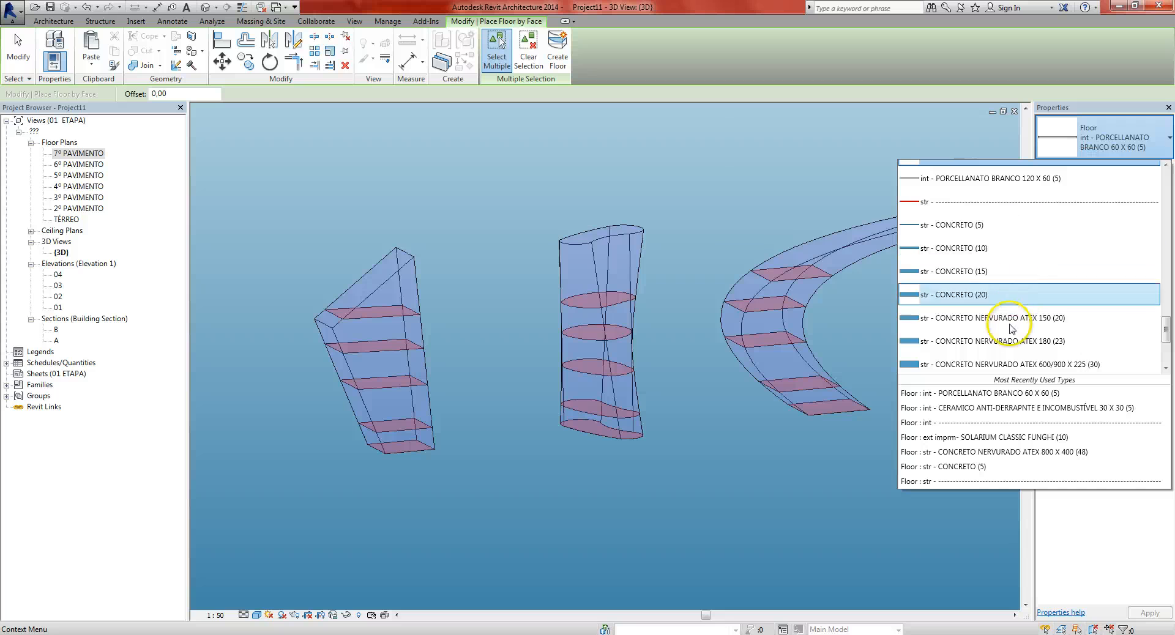
left_click(1004, 251)
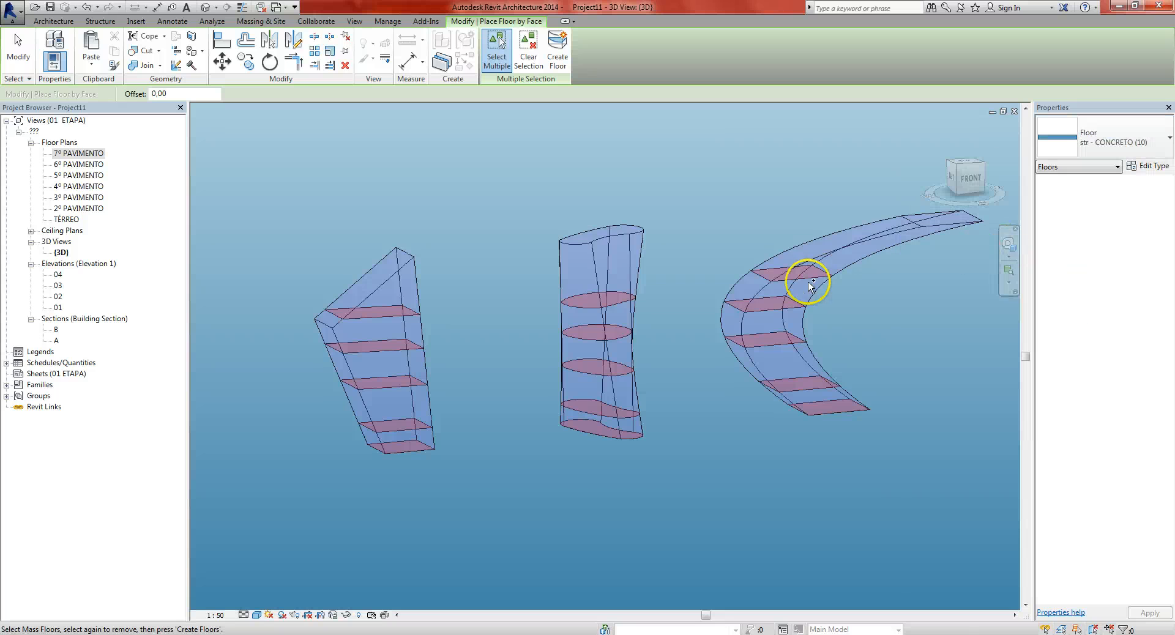
Step: Select the mass floors at all five levels and create concrete floors from them
middle_click_drag(741, 197, 743, 211)
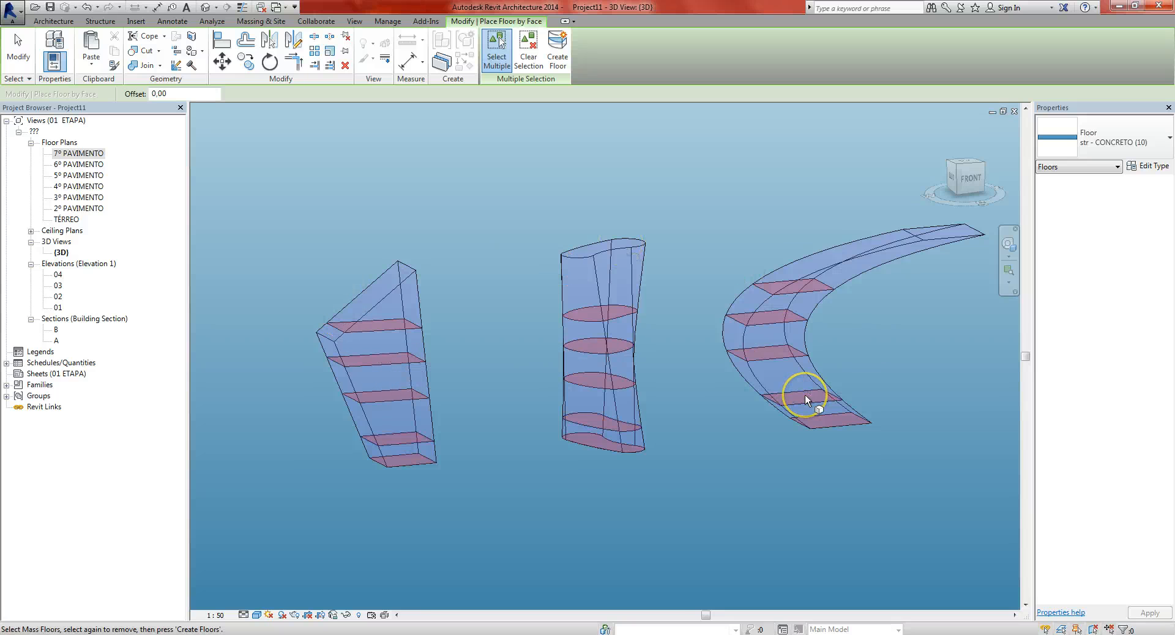
middle_click_drag(704, 420, 687, 417)
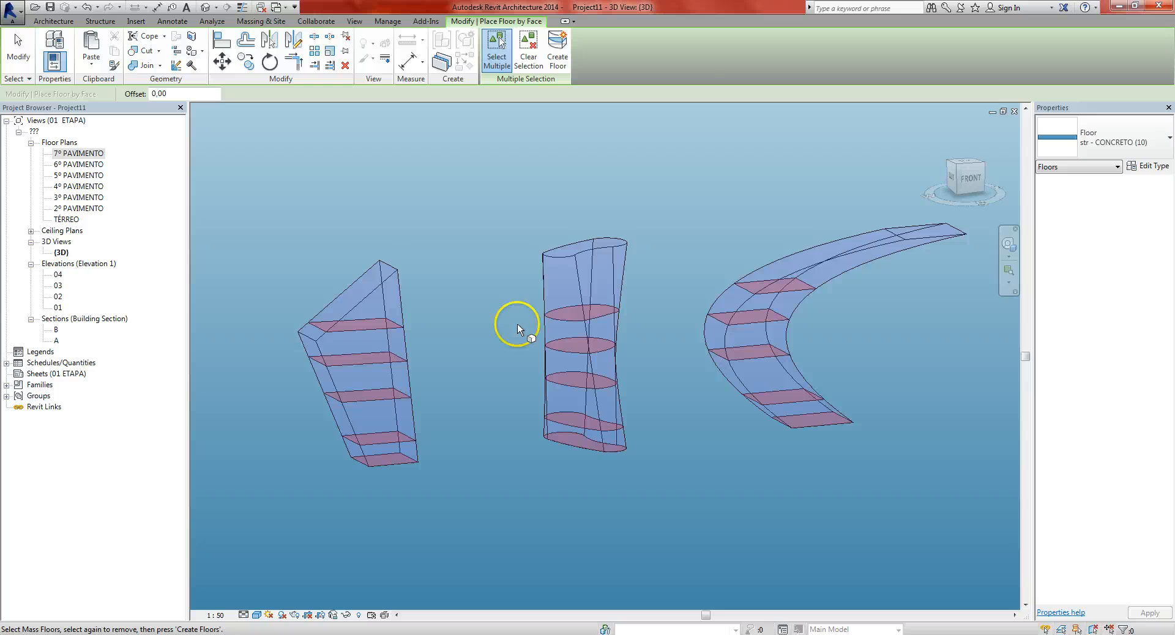
middle_click_drag(502, 336, 493, 305)
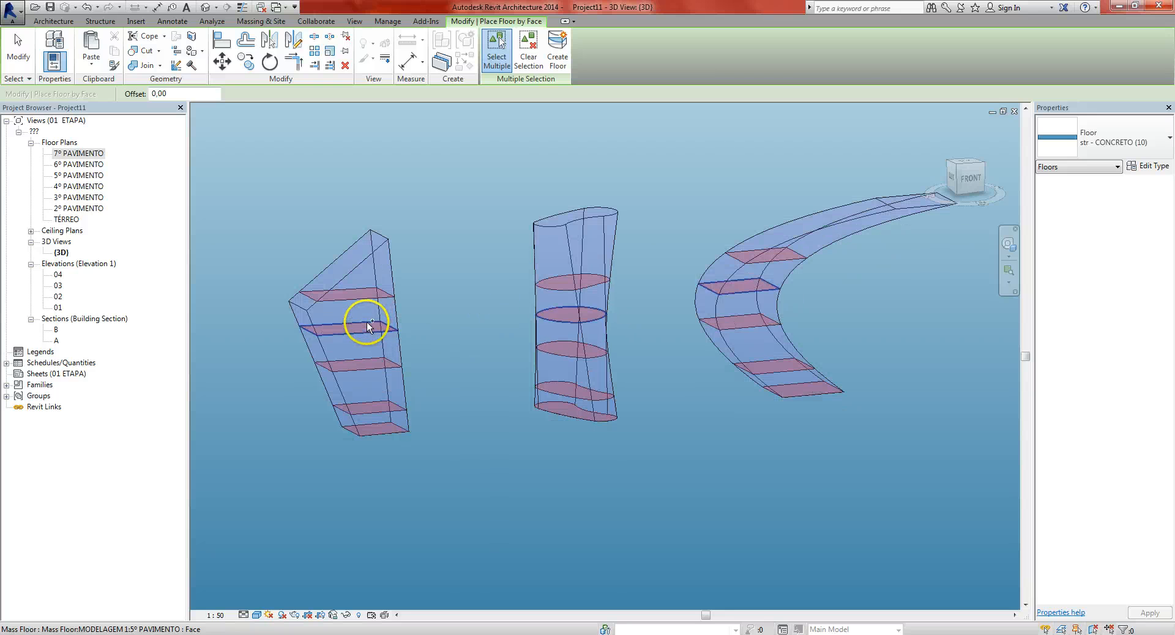
middle_click_drag(377, 315, 382, 314)
left_click(366, 299)
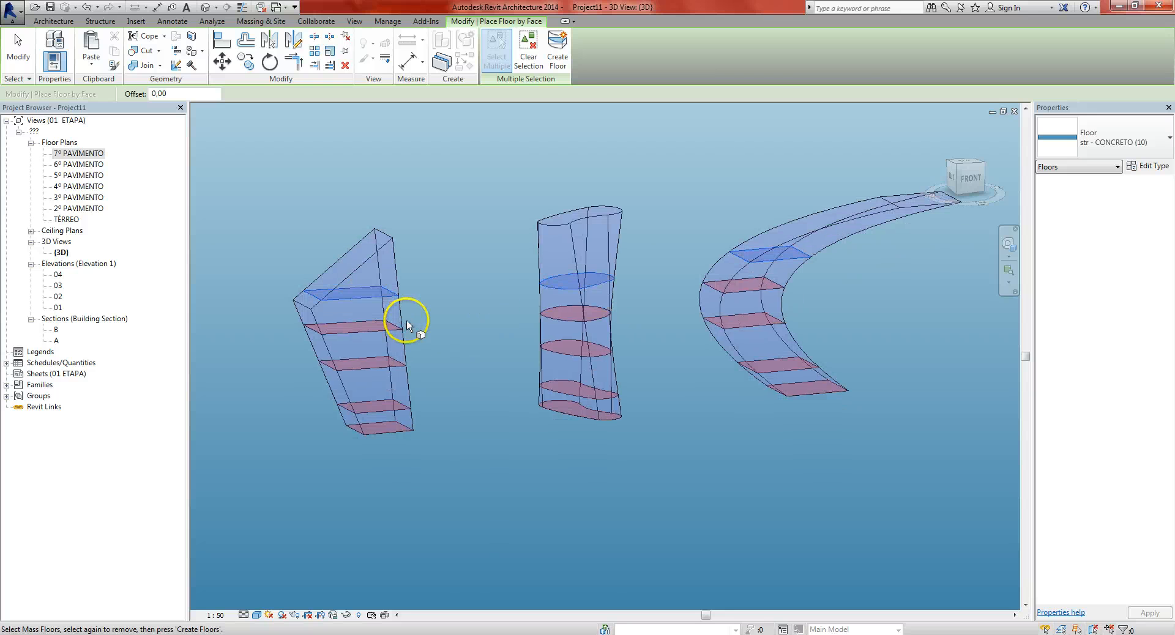
left_click(376, 333)
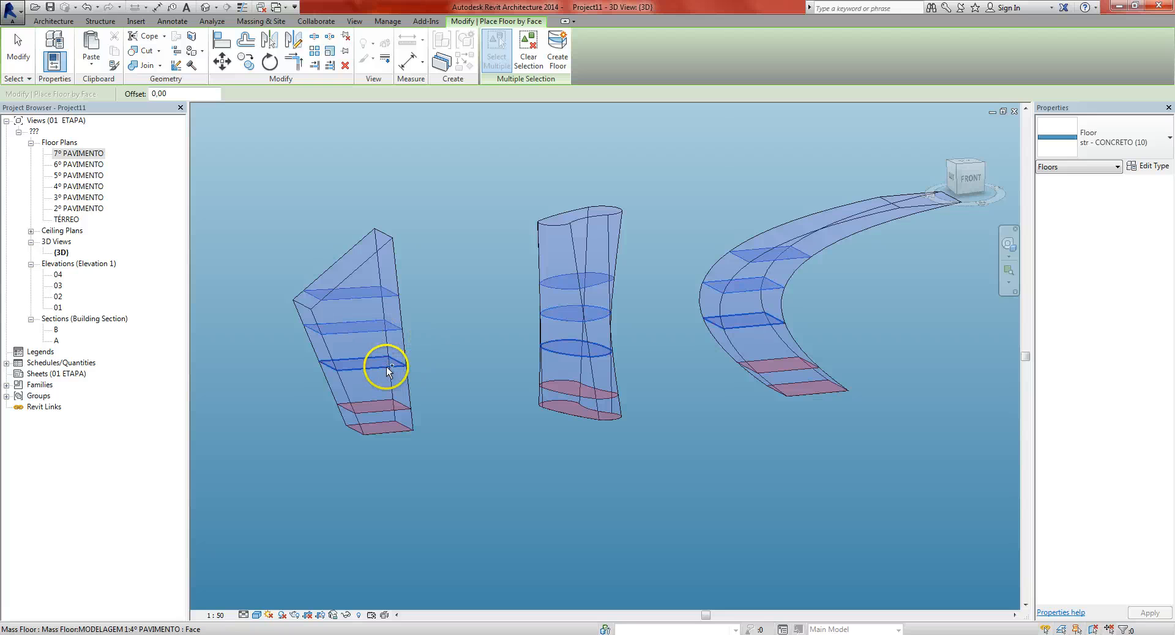
left_click(387, 366)
left_click(387, 412)
left_click(390, 422)
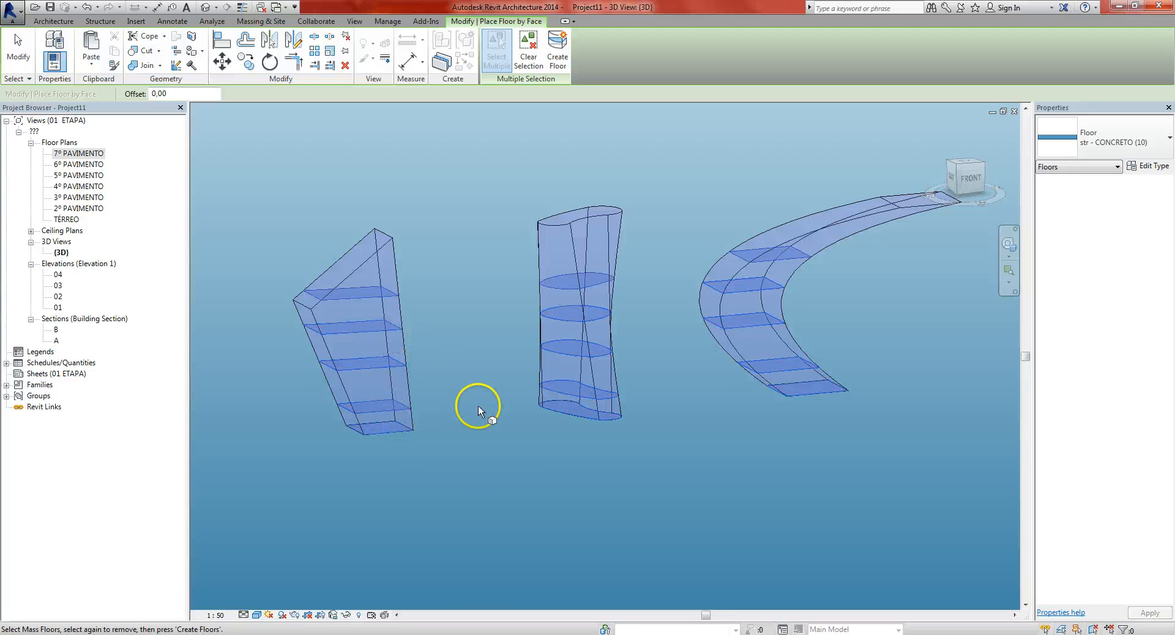
middle_click_drag(479, 406, 458, 412)
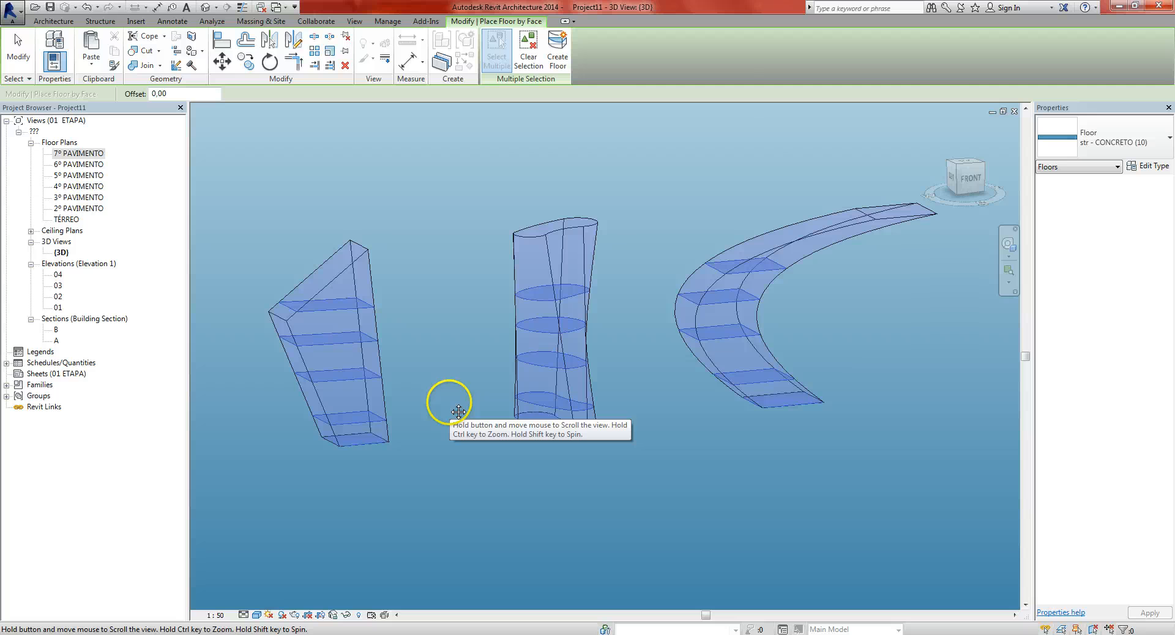
left_click(562, 63)
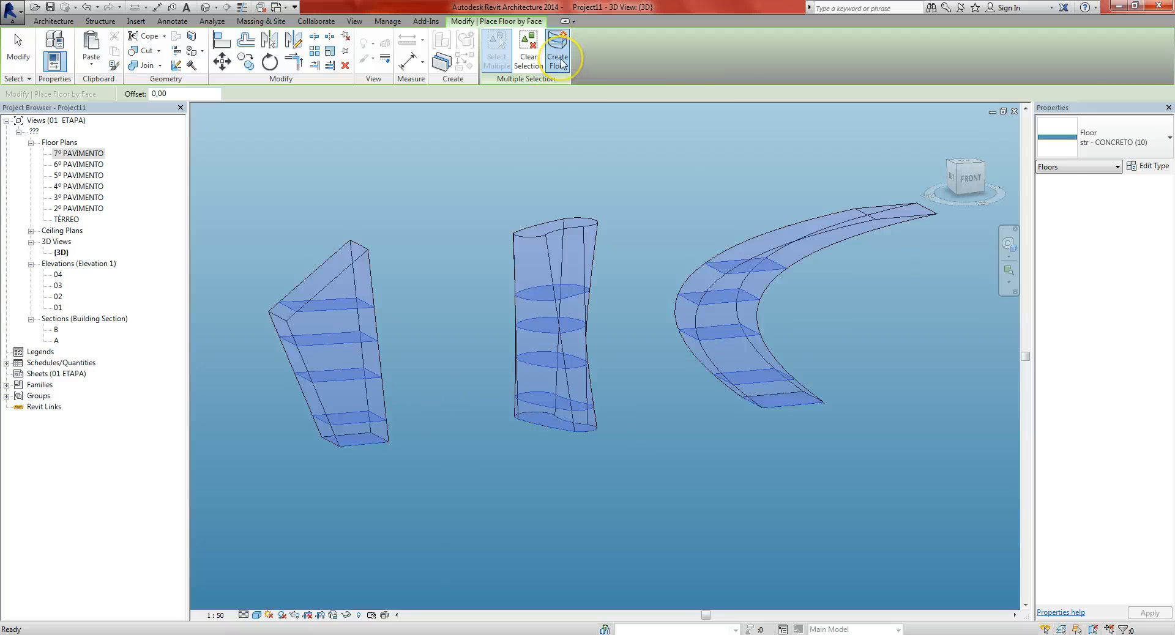
scroll(568, 316, "up", 5)
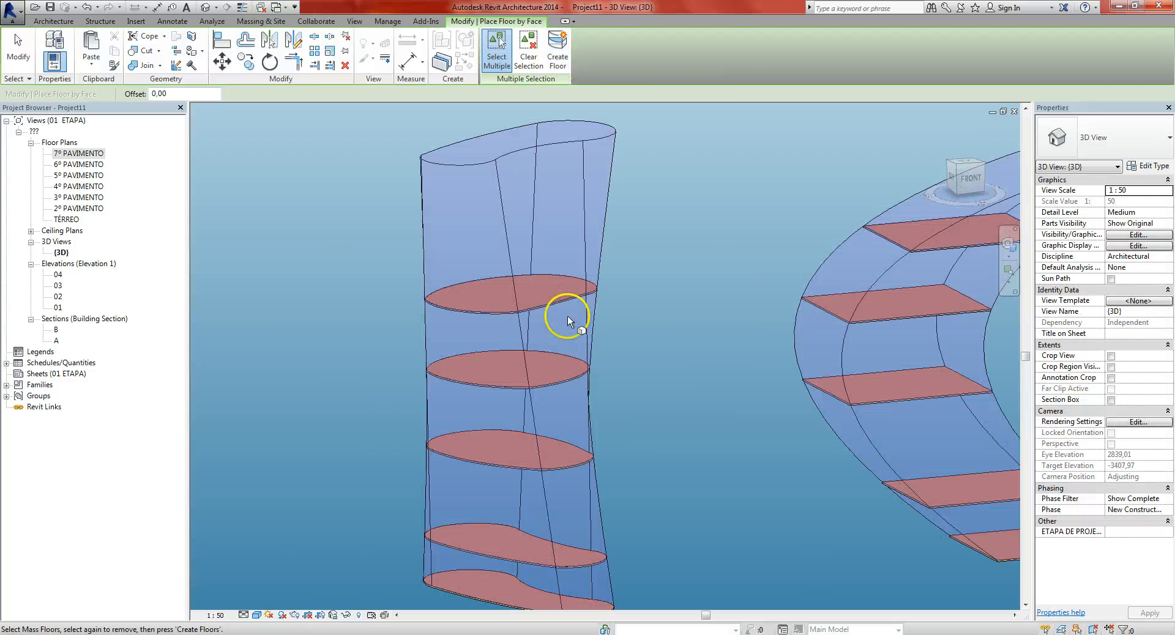
scroll(568, 315, "up", 1)
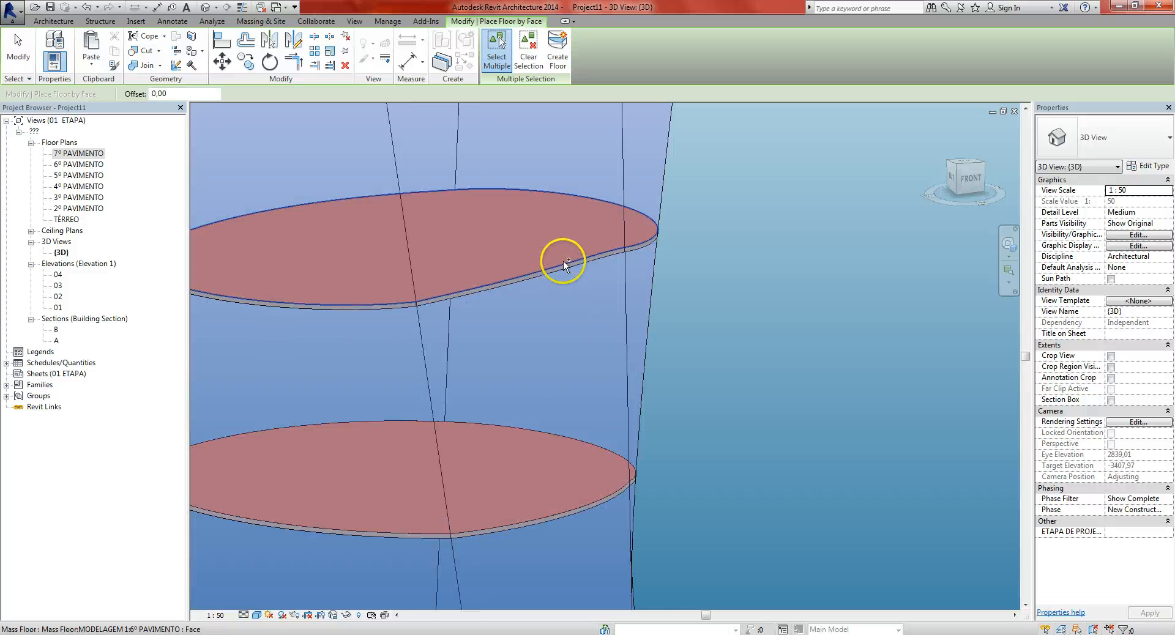
Step: Start placing roofs by face with the Basic Roof type TELHA PORTUGUESA
middle_click_drag(652, 465, 699, 391)
scroll(749, 347, "down", 8)
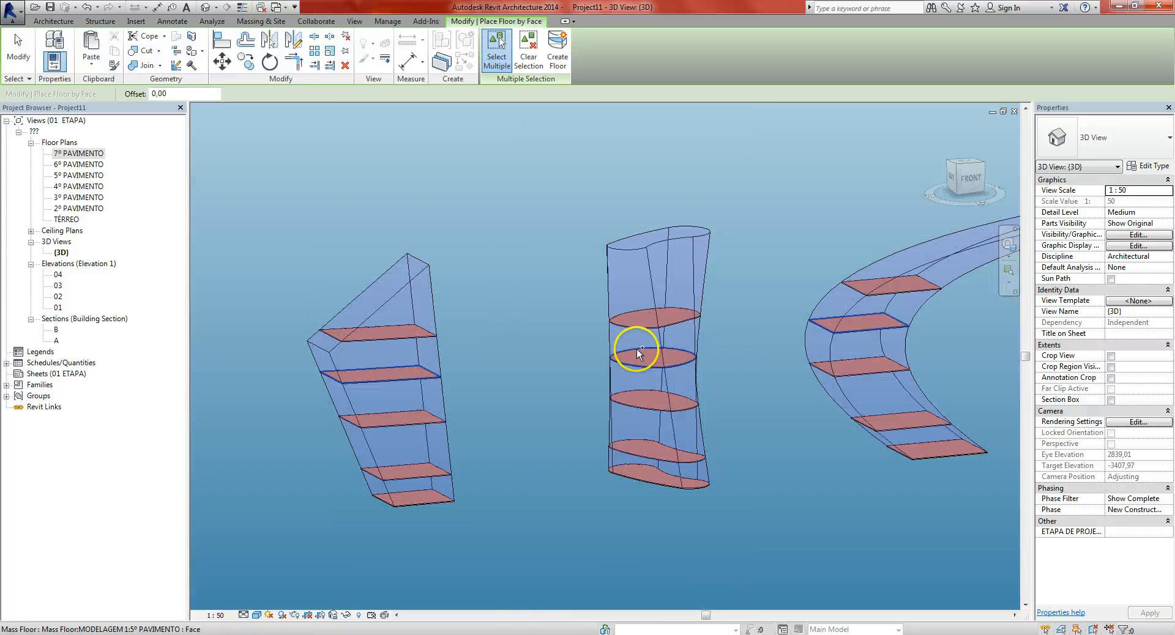
scroll(710, 301, "down", 3)
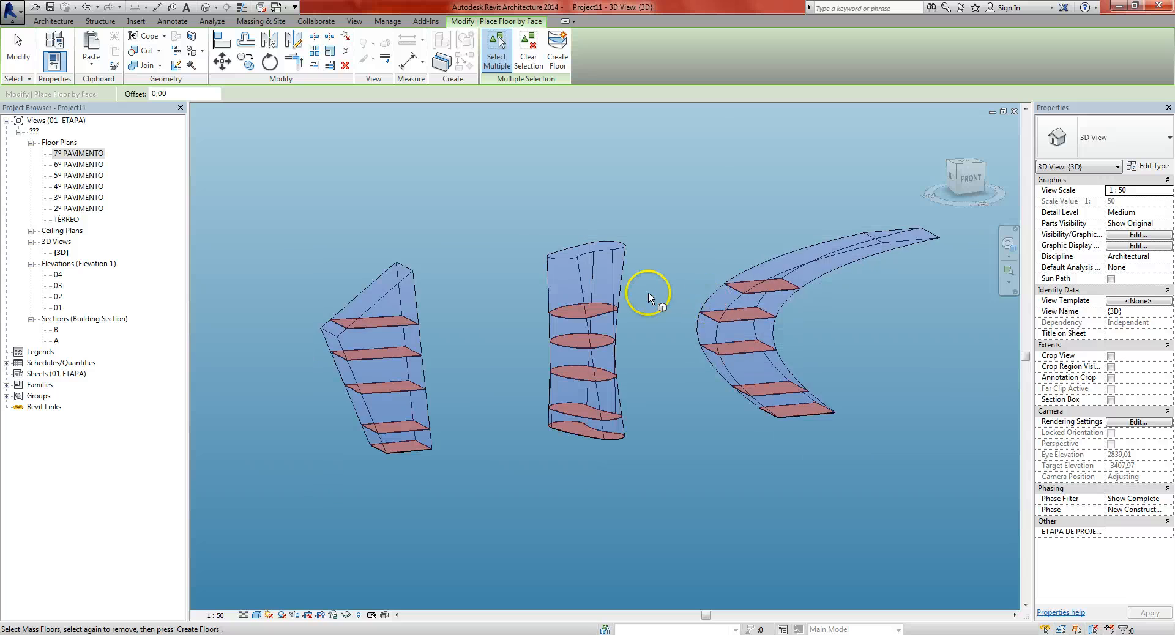
middle_click_drag(644, 278, 681, 257)
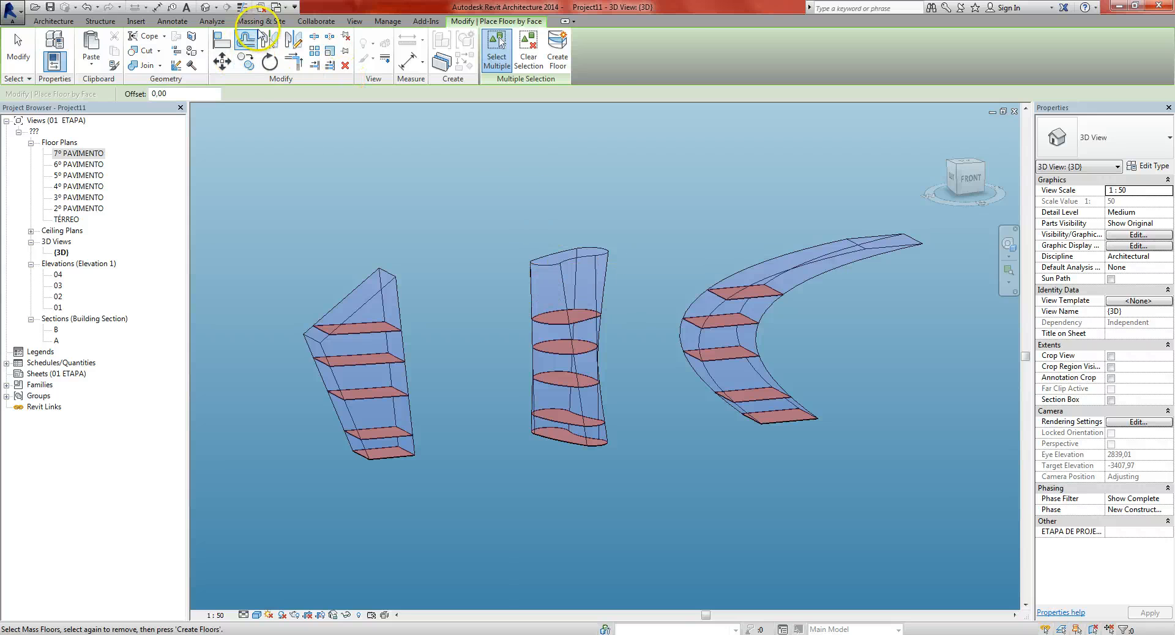
left_click(261, 21)
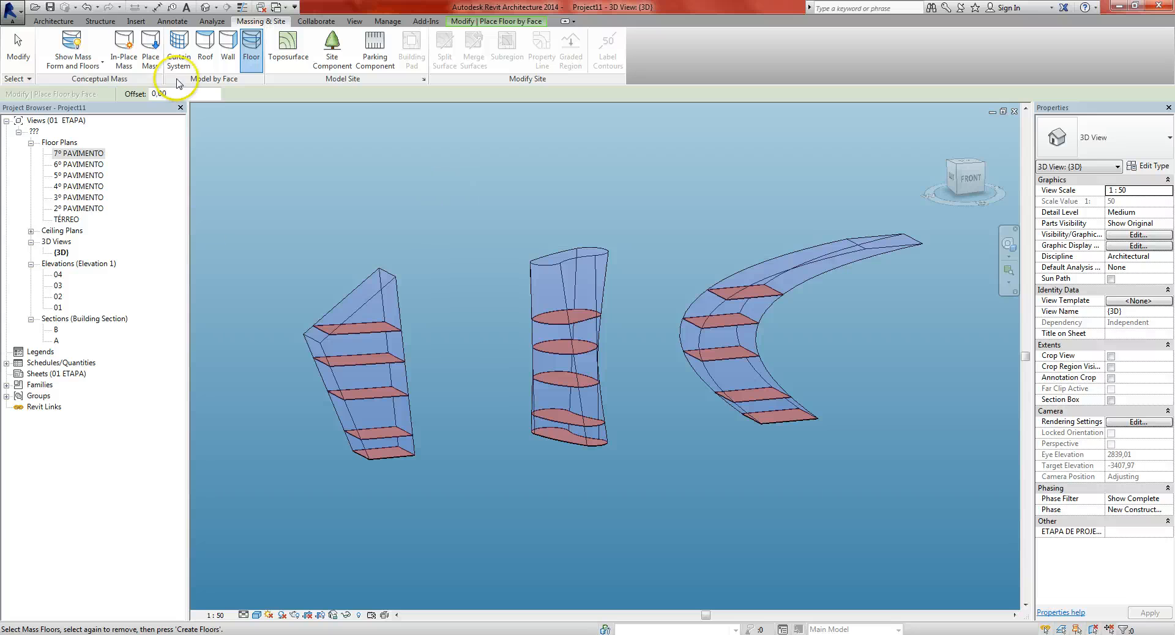
left_click(205, 49)
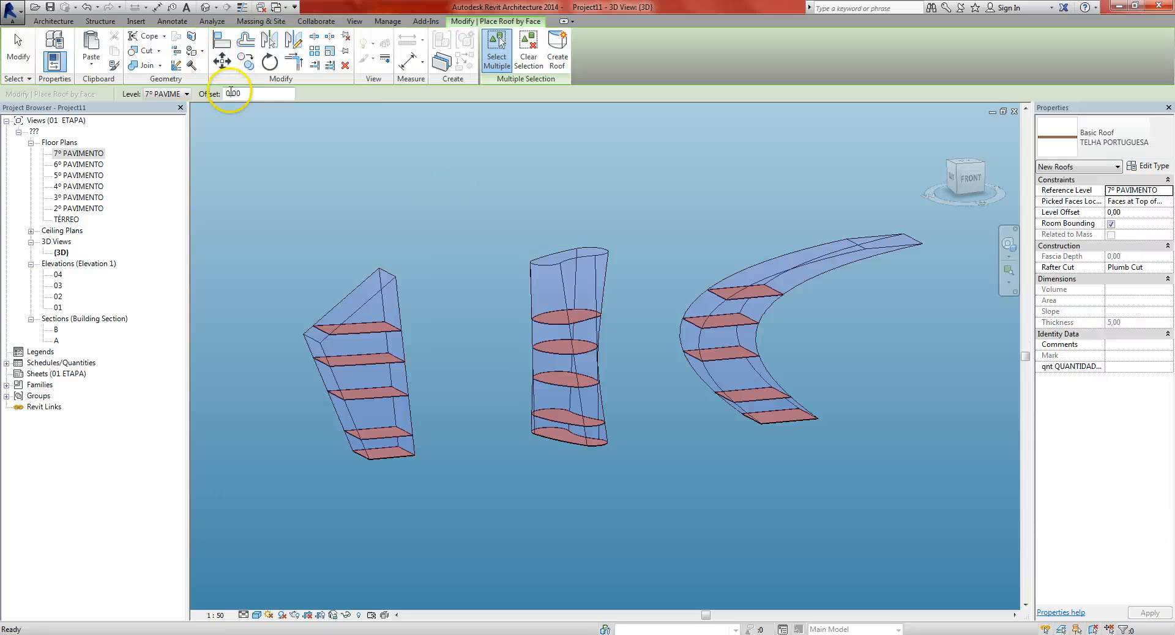
left_click(1115, 140)
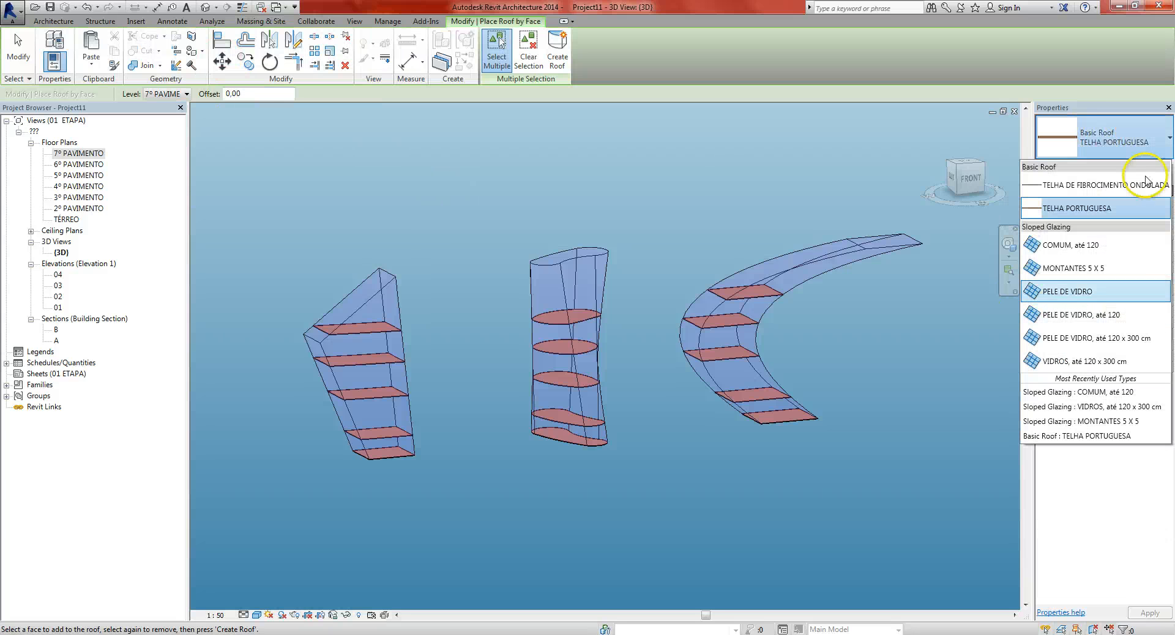
left_click(1110, 142)
Step: Select the top faces of all three masses and create roofs on them
middle_click_drag(743, 219, 760, 215)
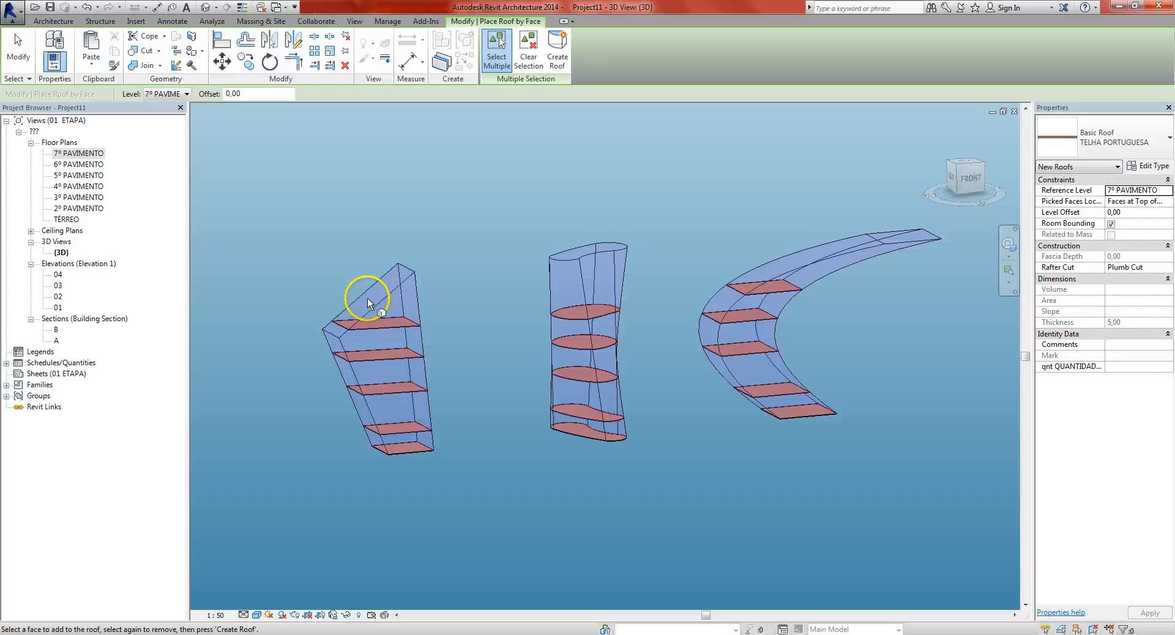
scroll(368, 298, "up", 2)
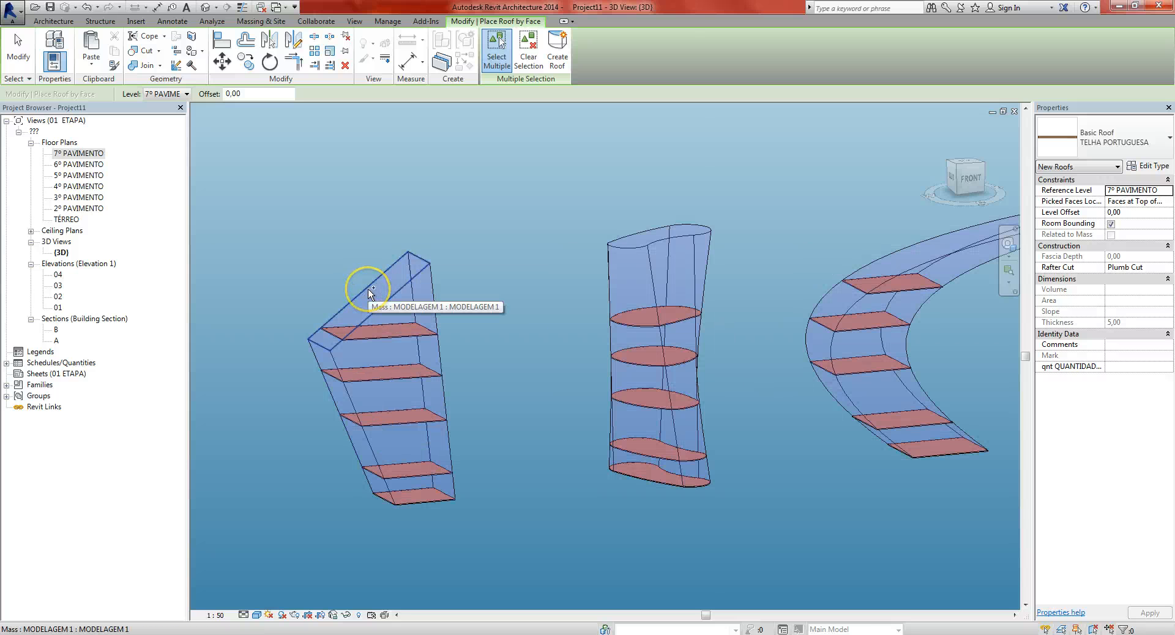
left_click(368, 293)
left_click(681, 233)
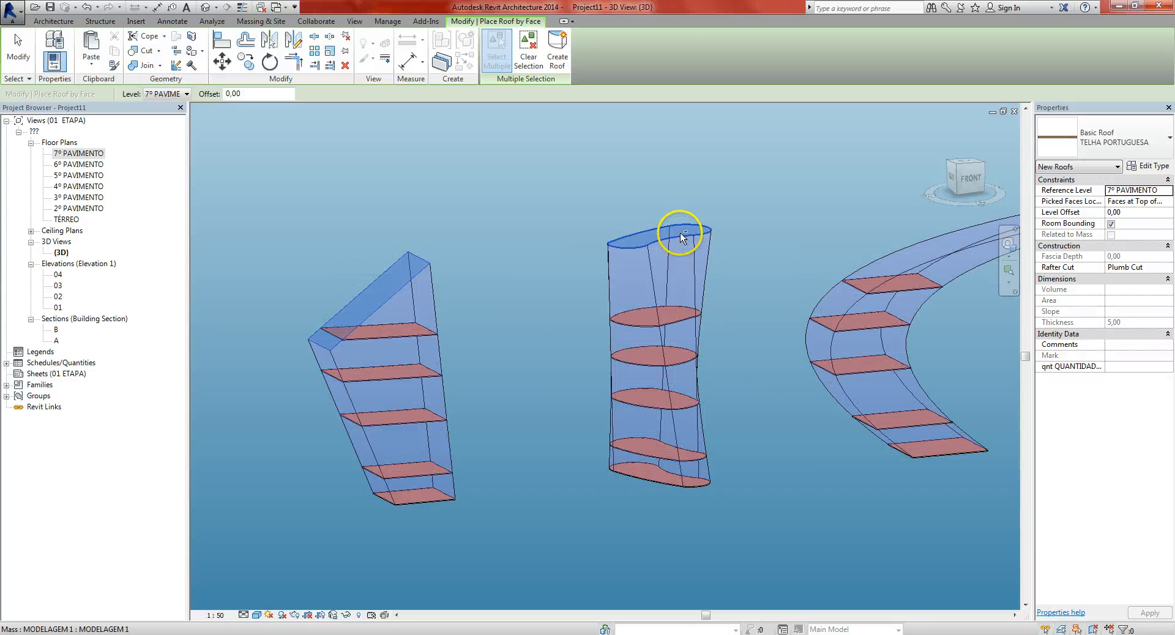
middle_click_drag(680, 232, 582, 238)
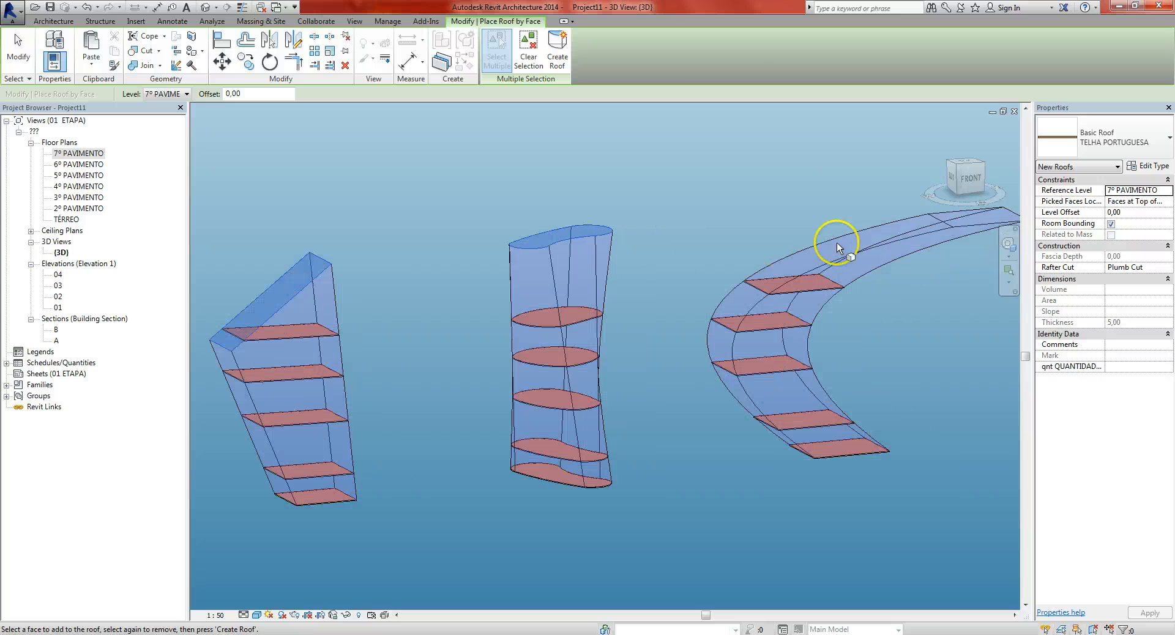
left_click(950, 222)
scroll(709, 243, "down", 2)
middle_click_drag(709, 239, 665, 239)
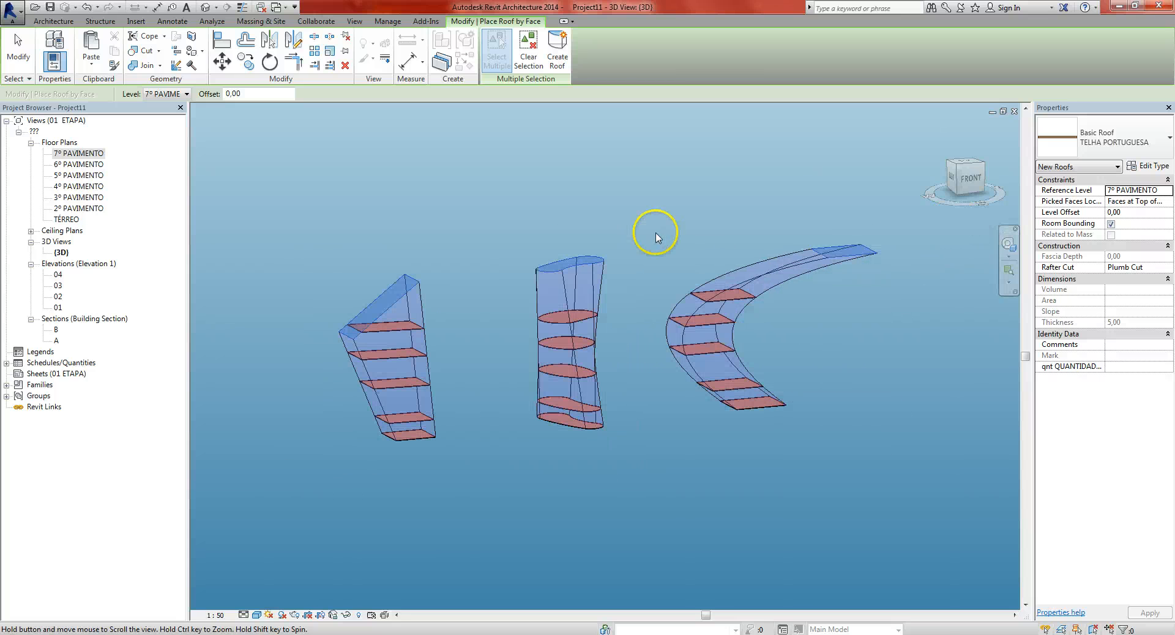
left_click(556, 49)
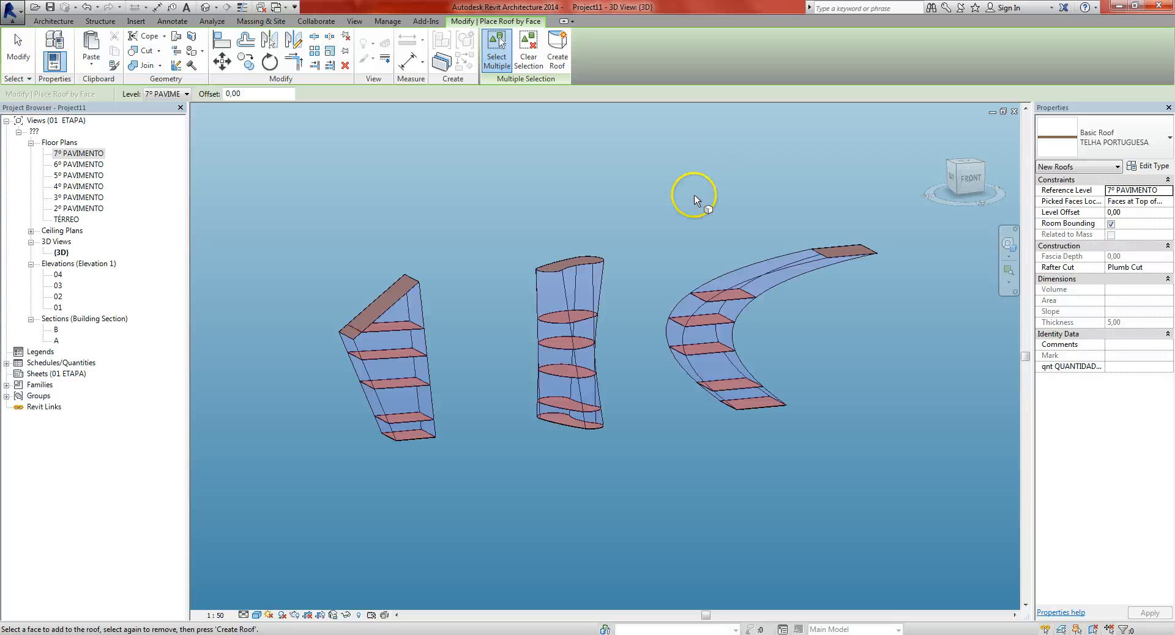
Step: Start placing walls by face on the side faces of the masses
scroll(367, 318, "up", 6)
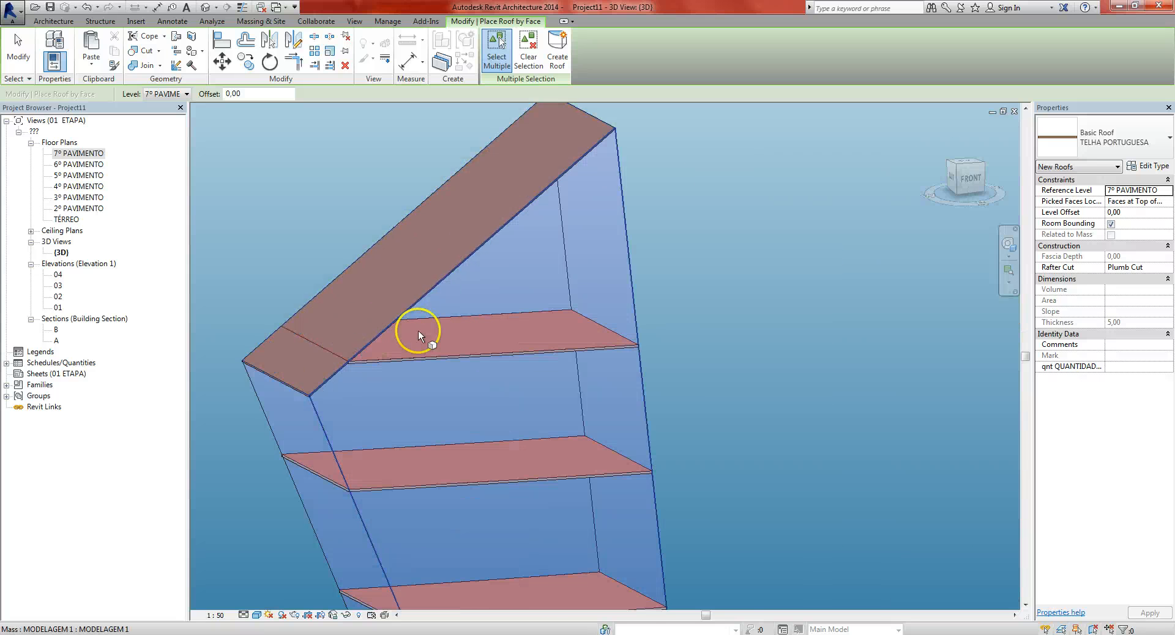
scroll(401, 327, "down", 4)
middle_click_drag(770, 275, 703, 286)
scroll(825, 256, "down", 4)
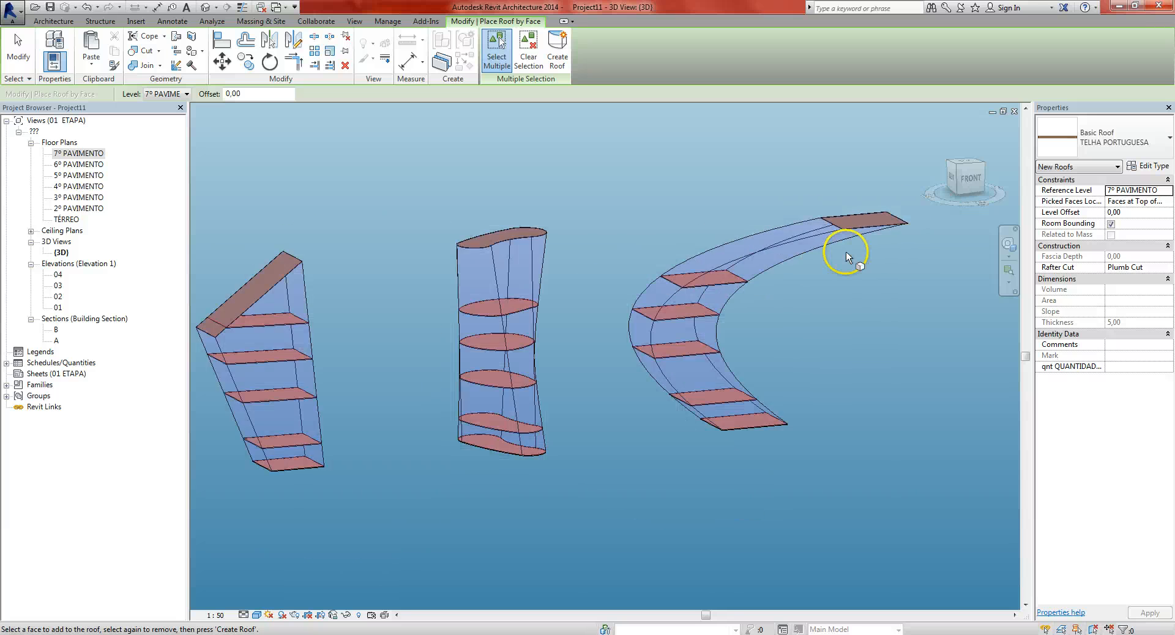
scroll(584, 344, "up", 1)
middle_click_drag(554, 354, 540, 379)
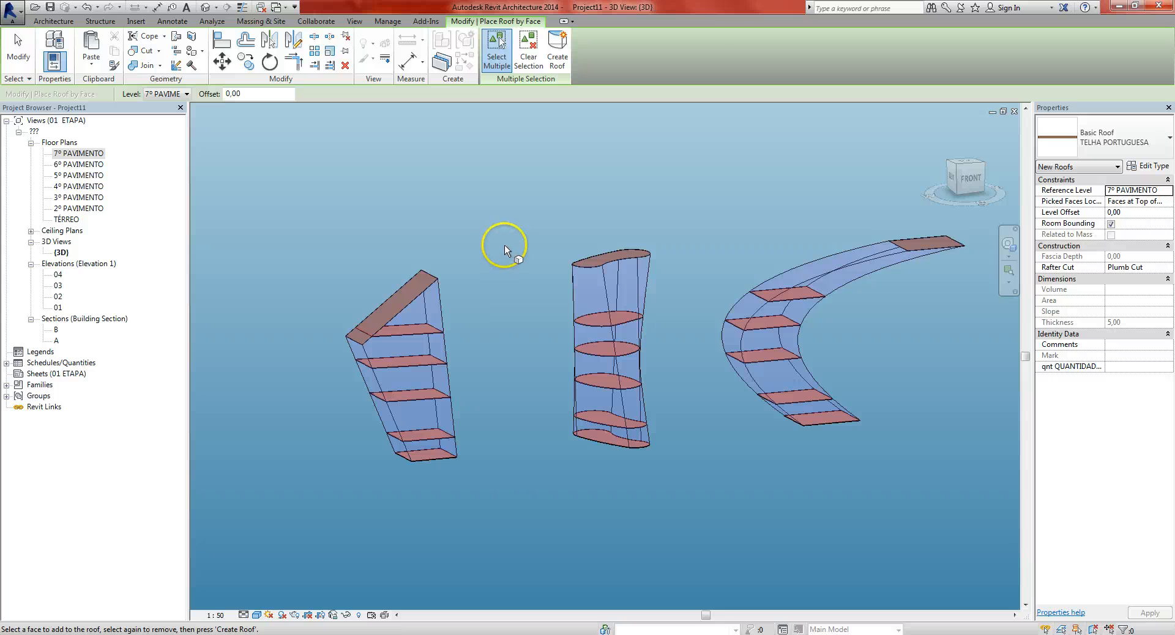
left_click(250, 22)
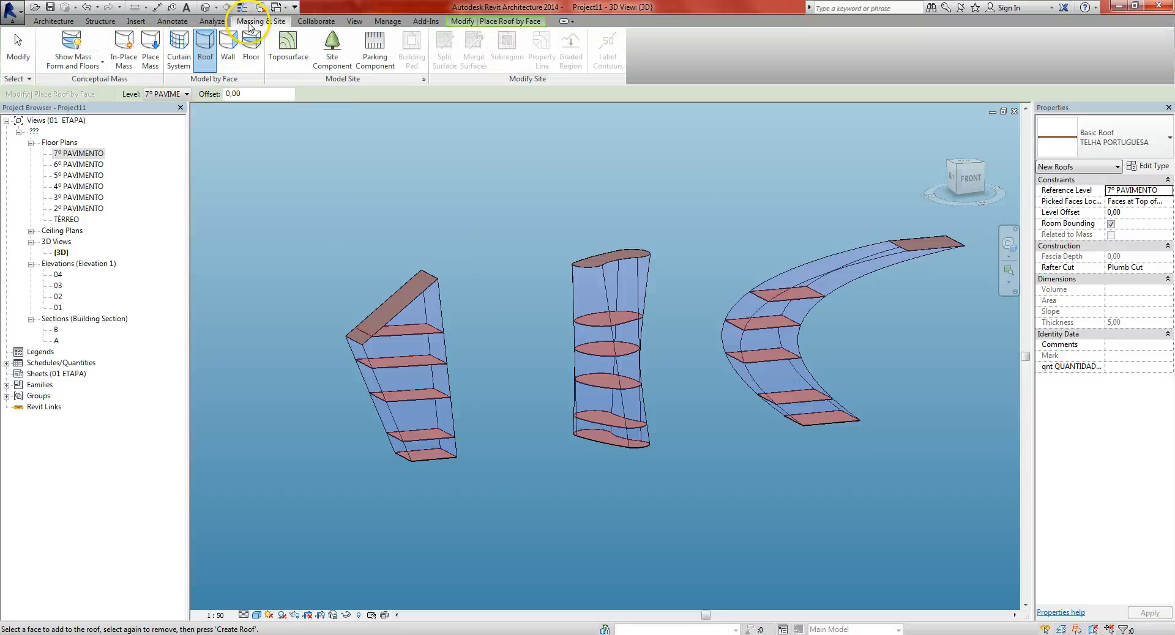
left_click(228, 49)
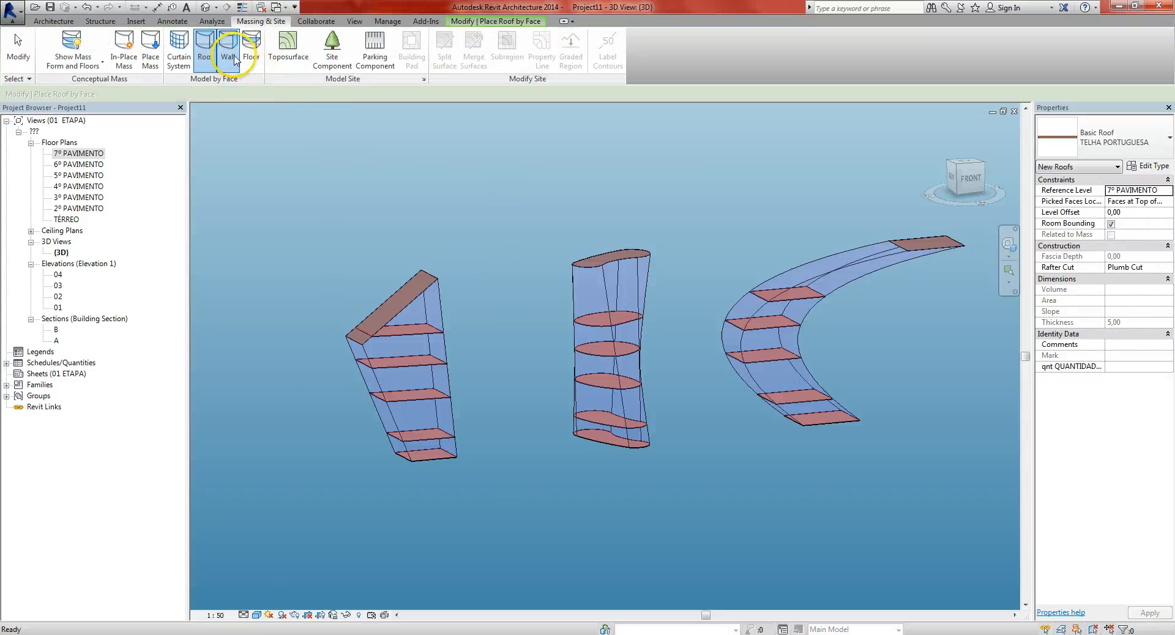
middle_click_drag(478, 263, 486, 236)
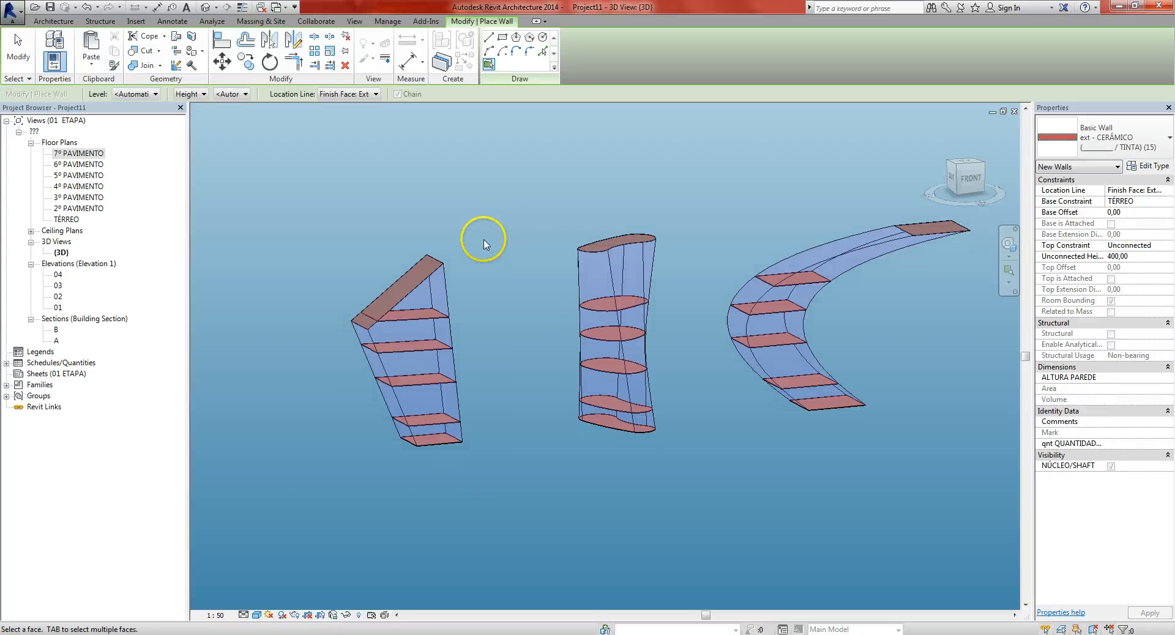
middle_click_drag(464, 354, 471, 337)
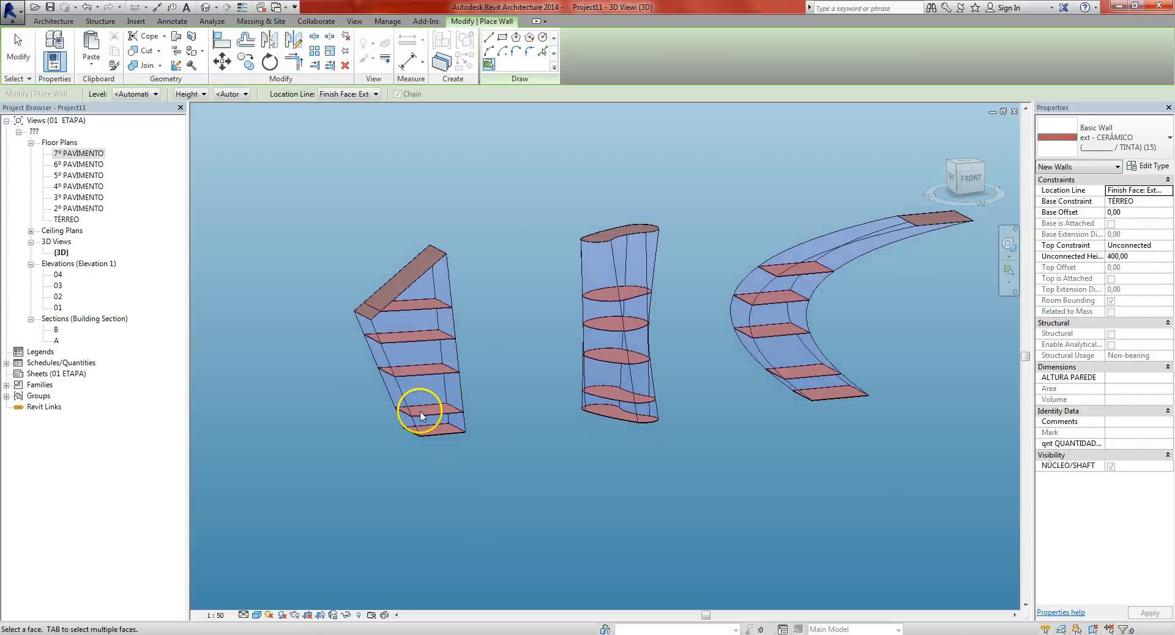
scroll(502, 395, "up", 2)
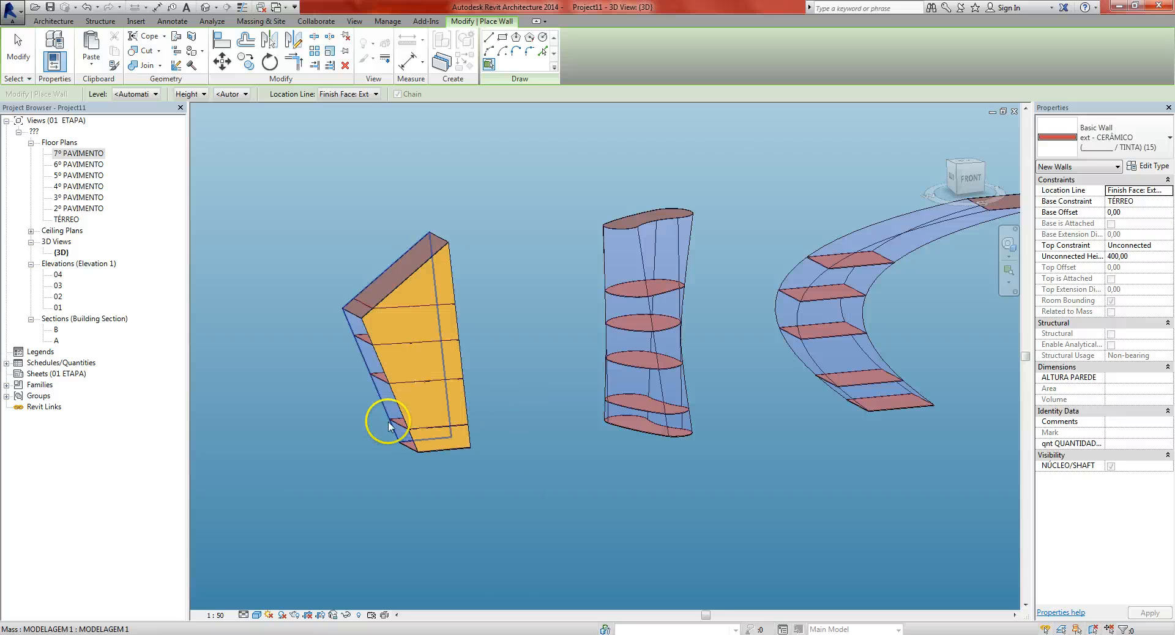
middle_click_drag(504, 400, 515, 413)
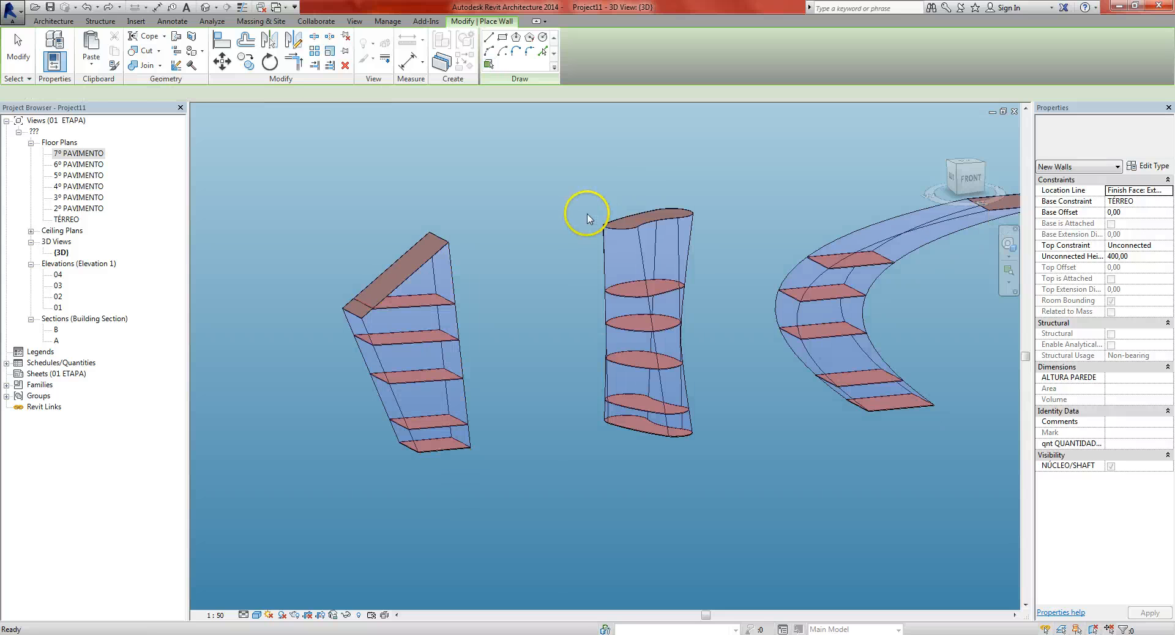
Step: Choose the wall type int - CERÂMICO (TINTA / TINTA) (15)
left_click(1102, 141)
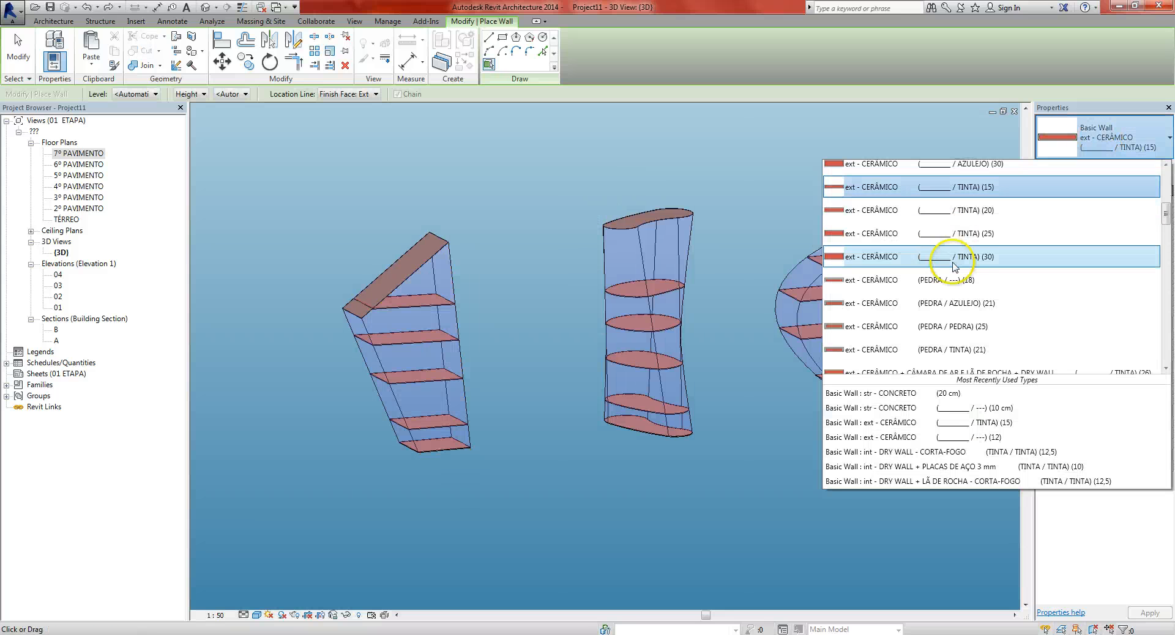
scroll(992, 283, "down", 3)
scroll(1006, 282, "up", 5)
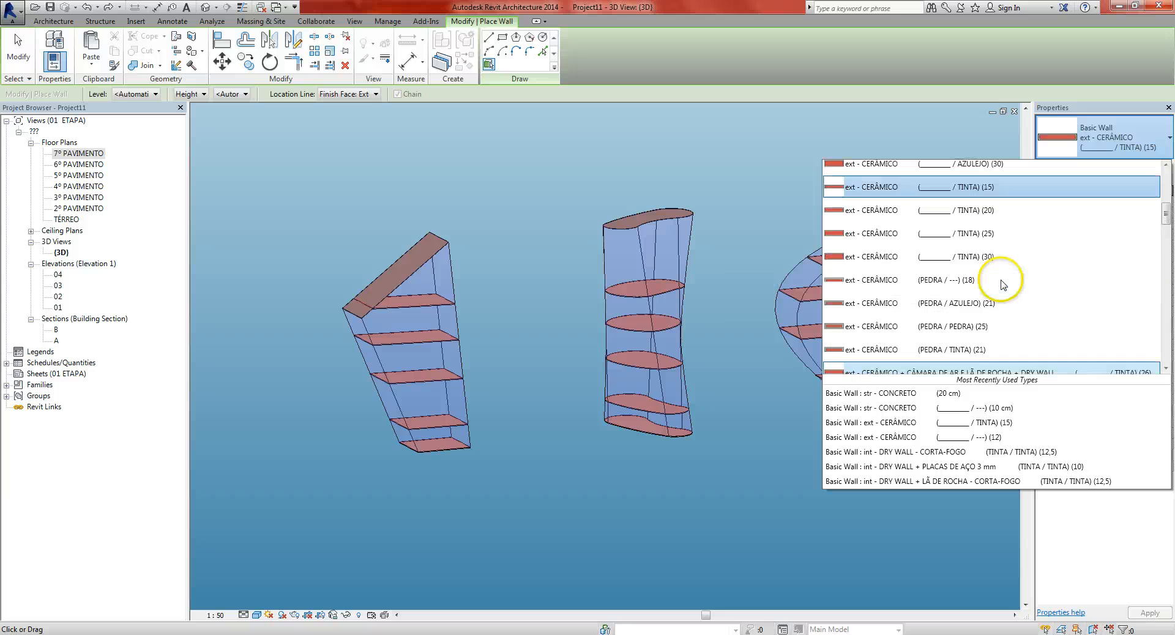
scroll(1004, 283, "down", 5)
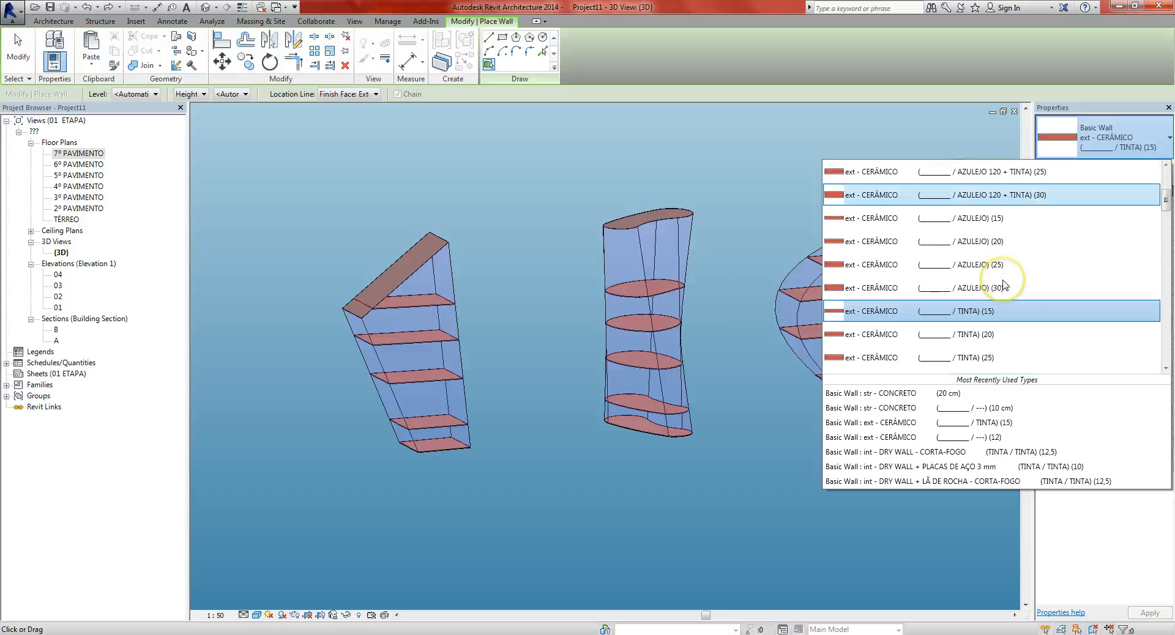
scroll(1006, 286, "down", 3)
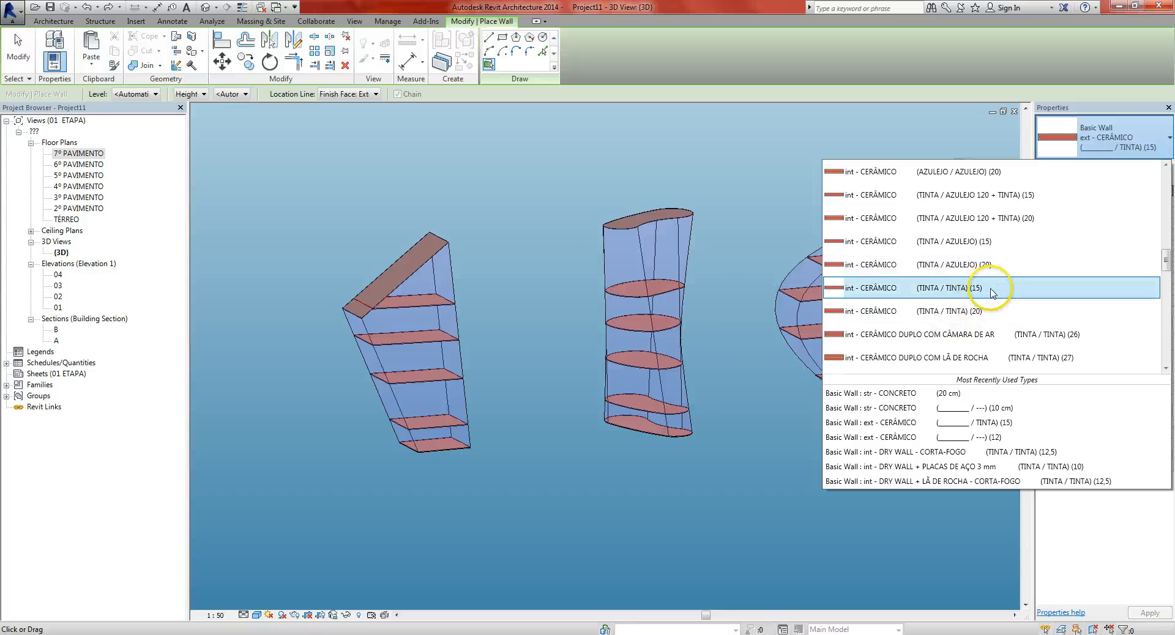
left_click(992, 290)
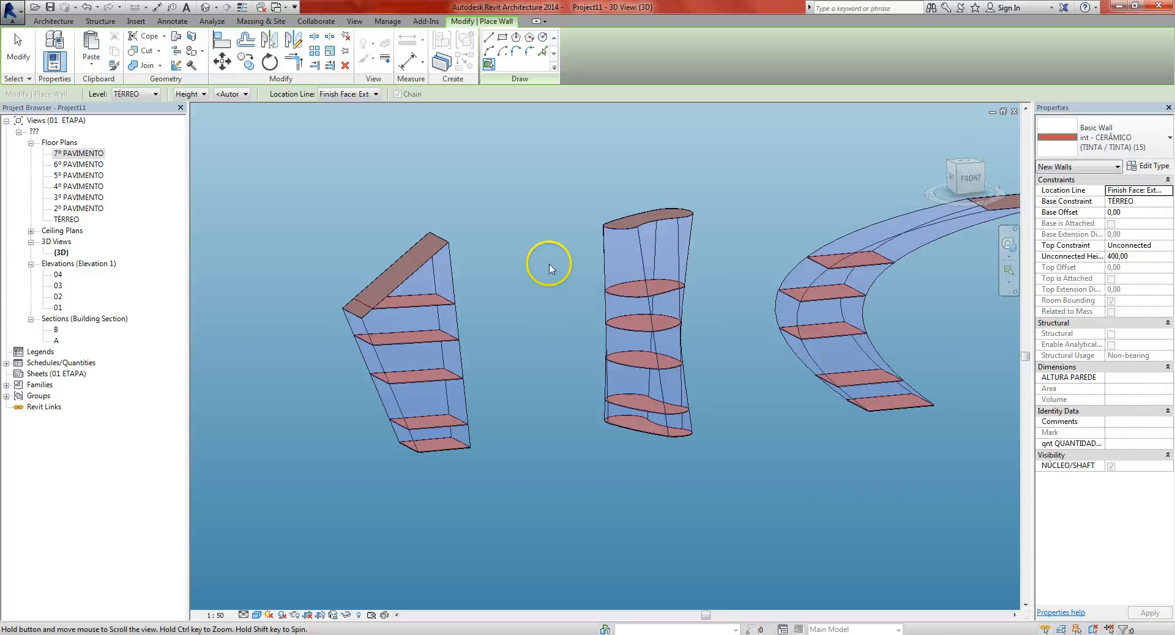
Step: Place walls on the large front face and the adjacent narrow side face of the sloped-top mass, then end wall placement
middle_click_drag(549, 269, 569, 264)
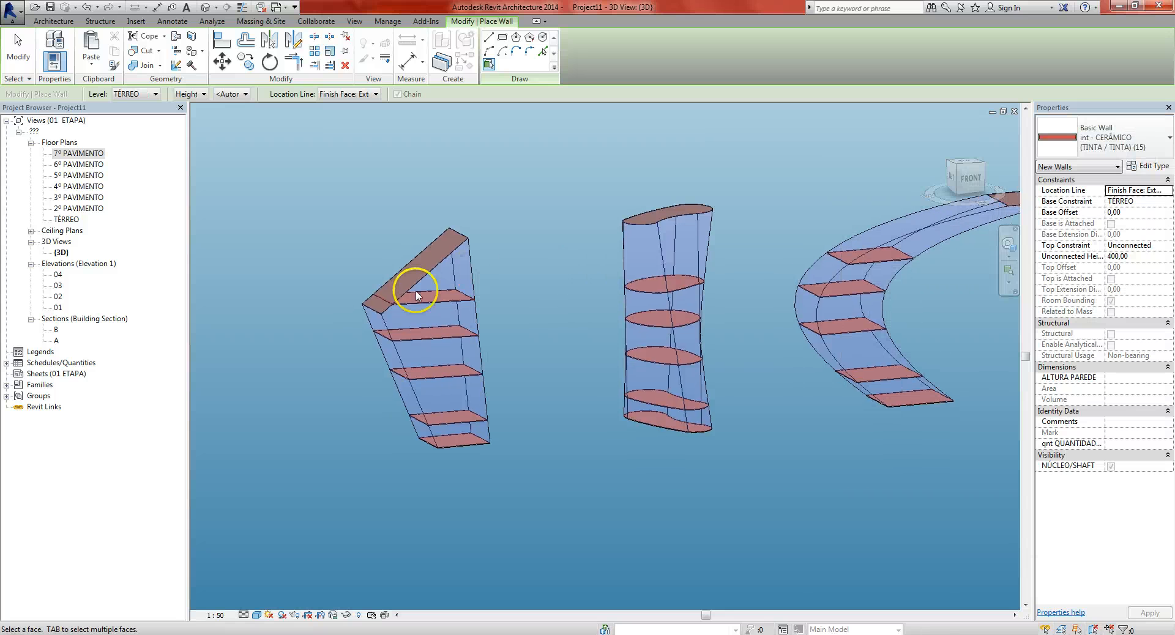
left_click(474, 288)
left_click(396, 360)
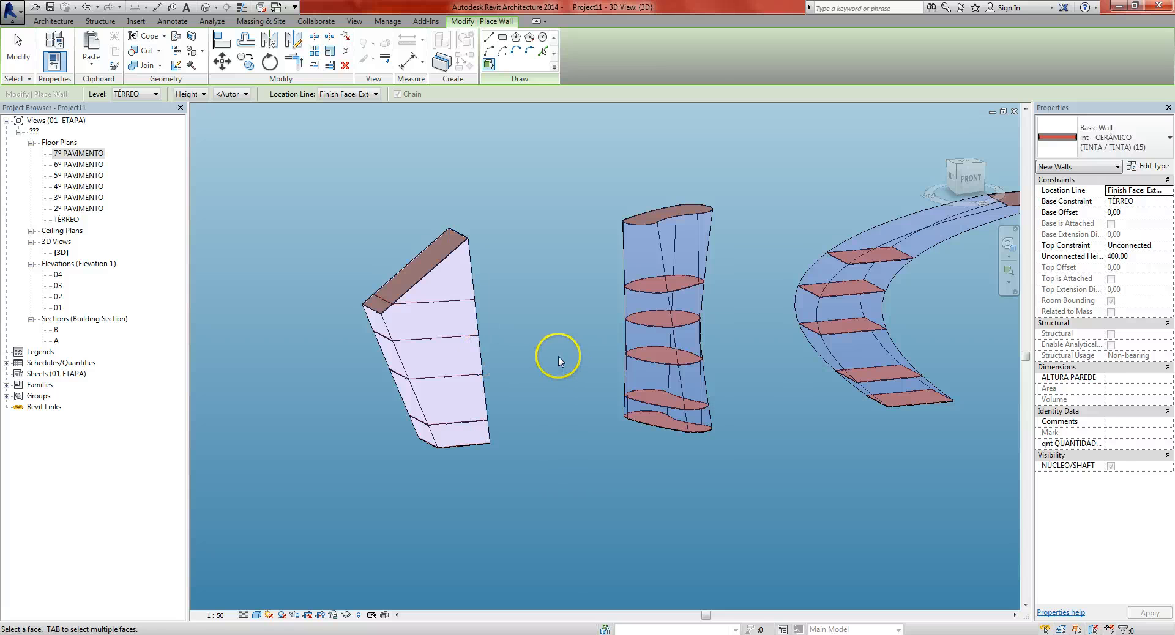
key("Escape")
key("Escape")
scroll(449, 453, "up", 5)
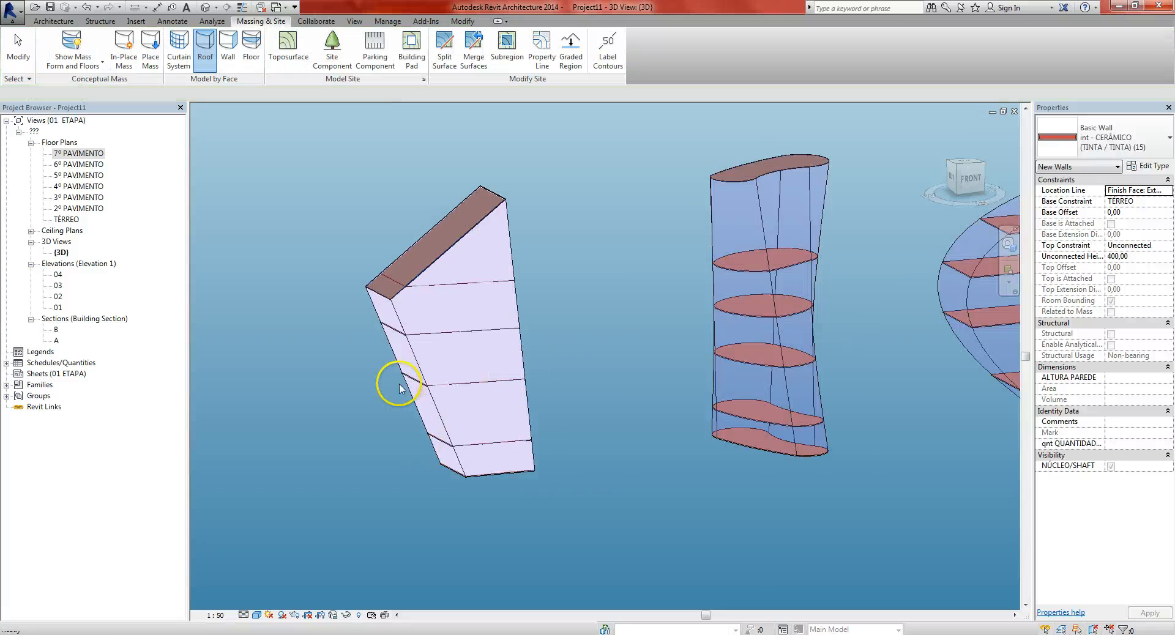
key("Escape")
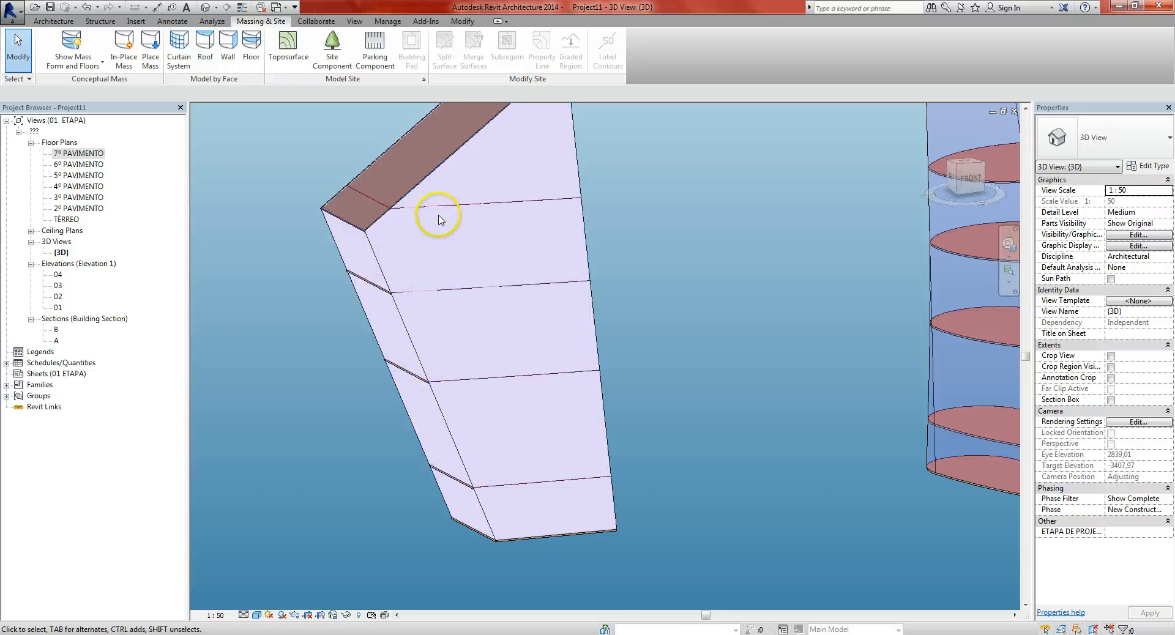
Step: Select the large front wall of the sloped-top mass, deselect it, and examine the mass's walls from other sides
left_click(514, 253)
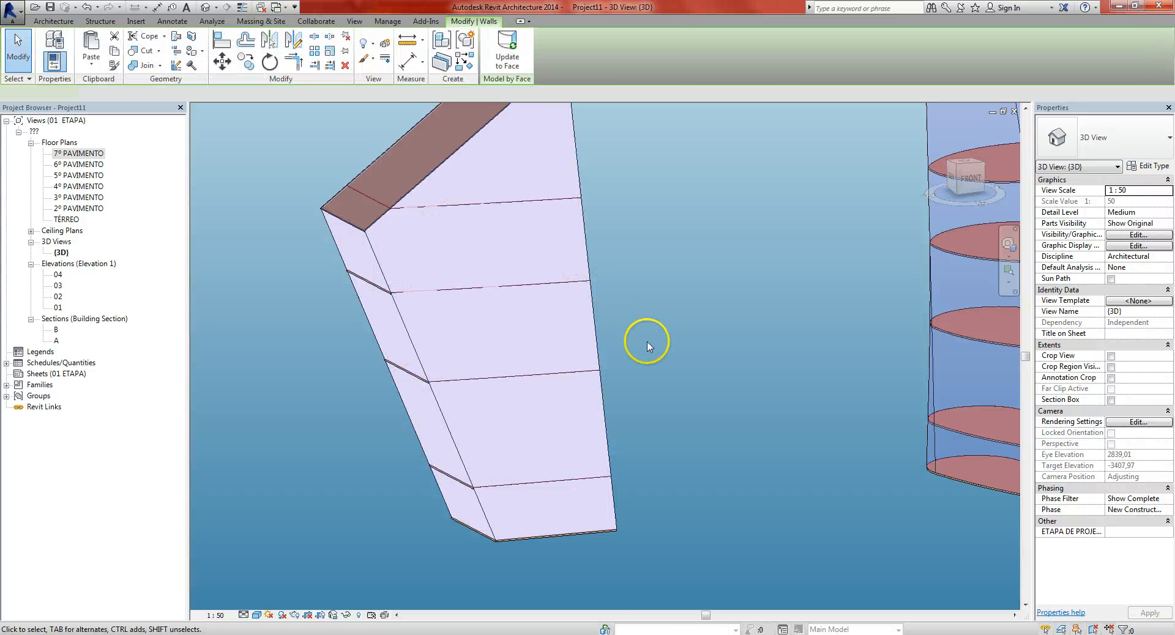
scroll(649, 345, "down", 3)
middle_click_drag(672, 349, 546, 390, "shift")
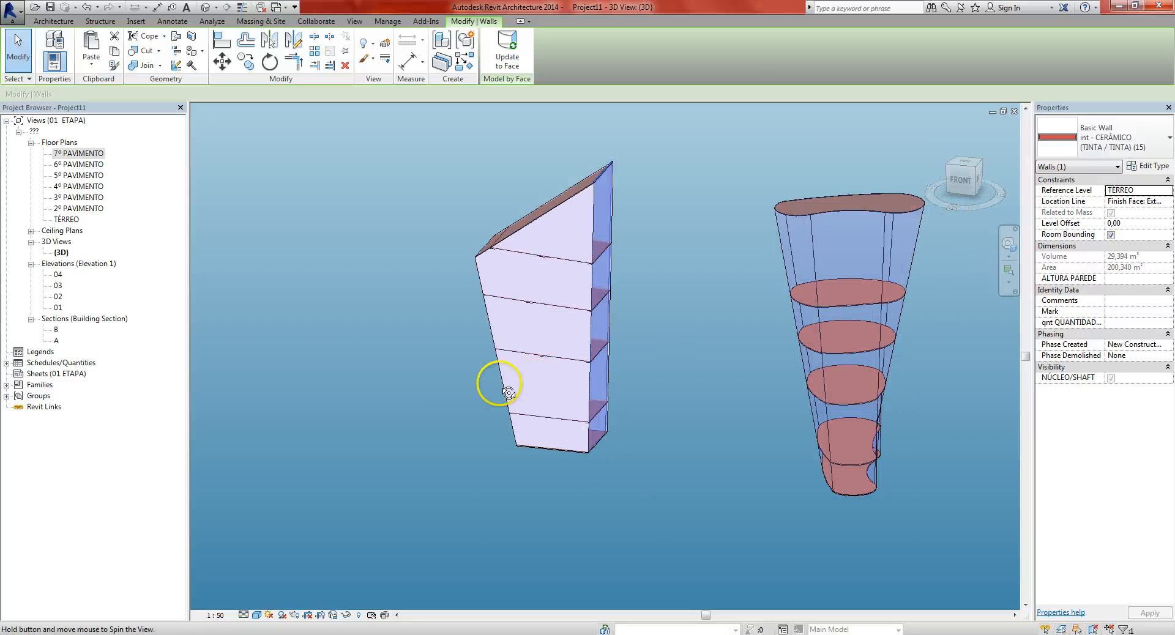
middle_click_drag(462, 384, 490, 370, "shift")
left_click(490, 370)
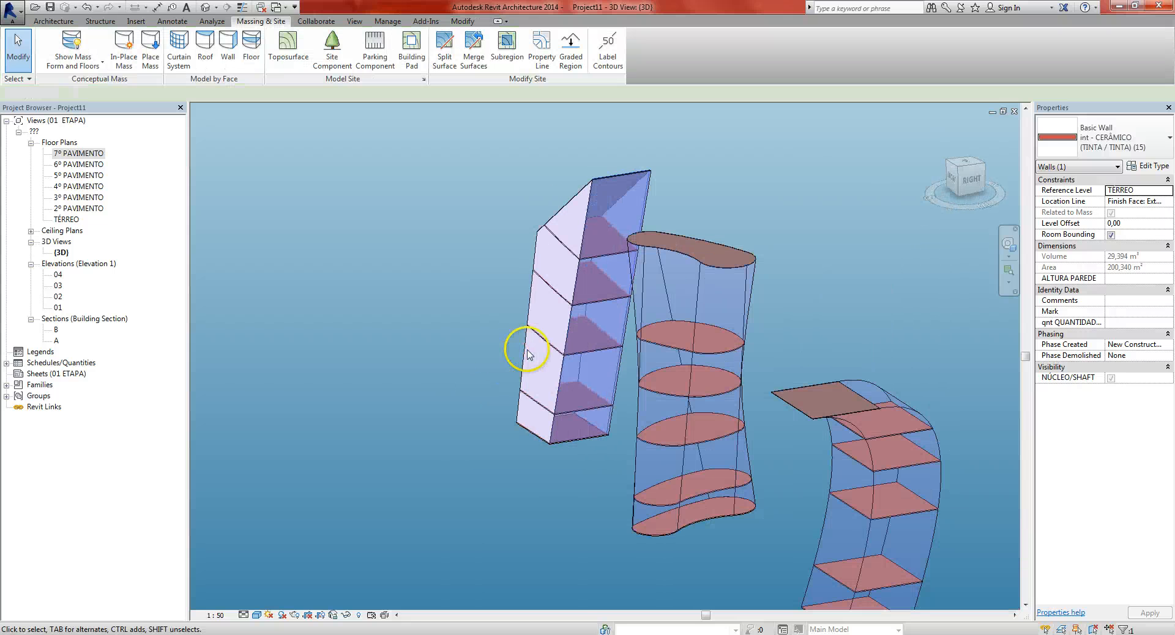
scroll(569, 324, "up", 7)
scroll(546, 371, "down", 6)
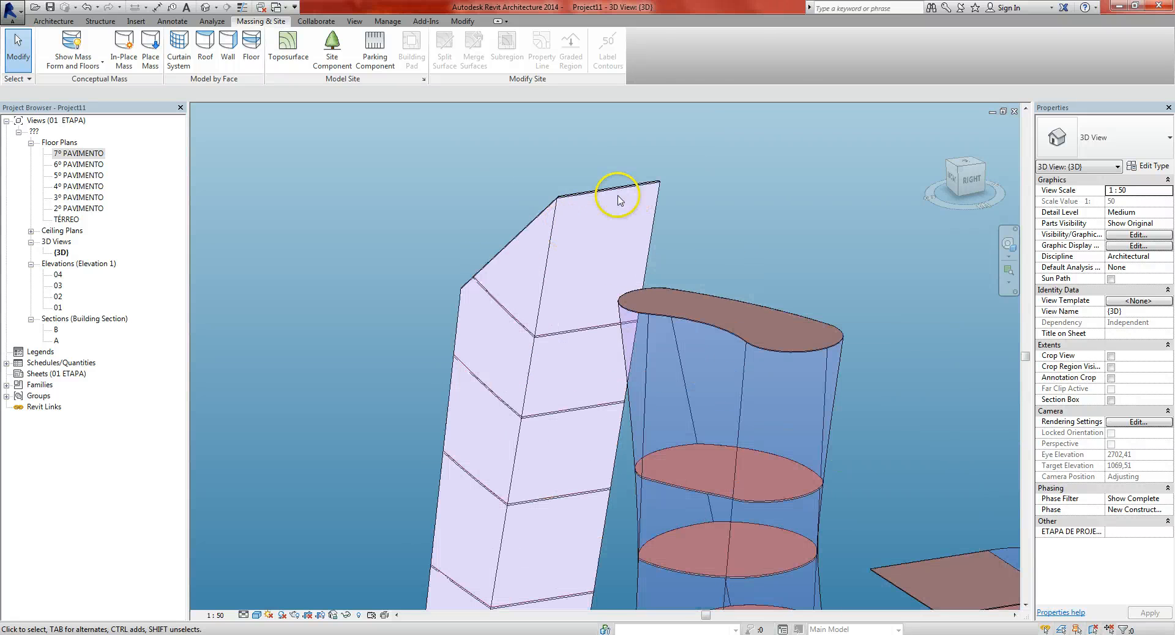
scroll(742, 352, "down", 4)
scroll(748, 407, "up", 4)
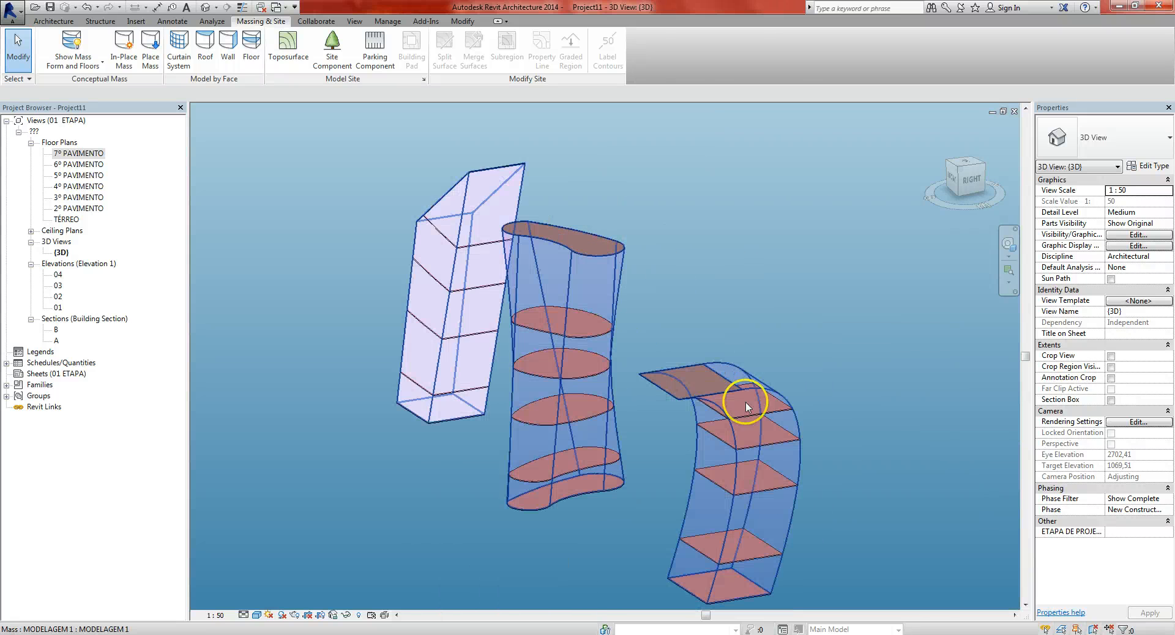
Step: Place int - CERÂMICO (TINTA / TINTA) (15) walls by face on two adjacent side faces of the curved leaning mass, then end wall placement
middle_click_drag(714, 357, 697, 338)
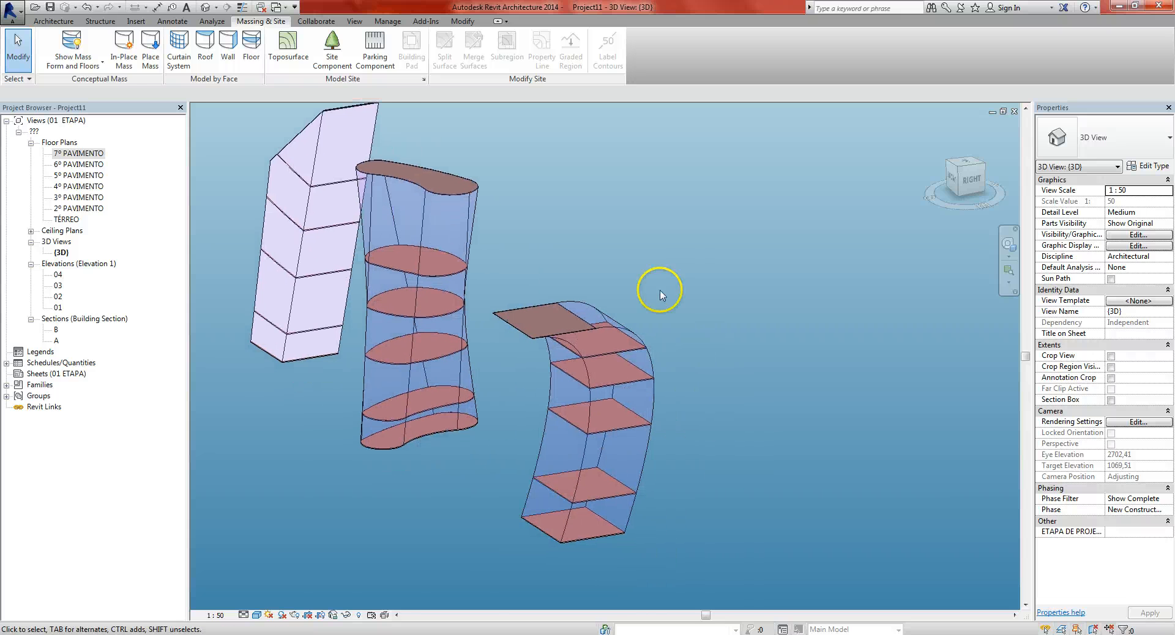
left_click(229, 43)
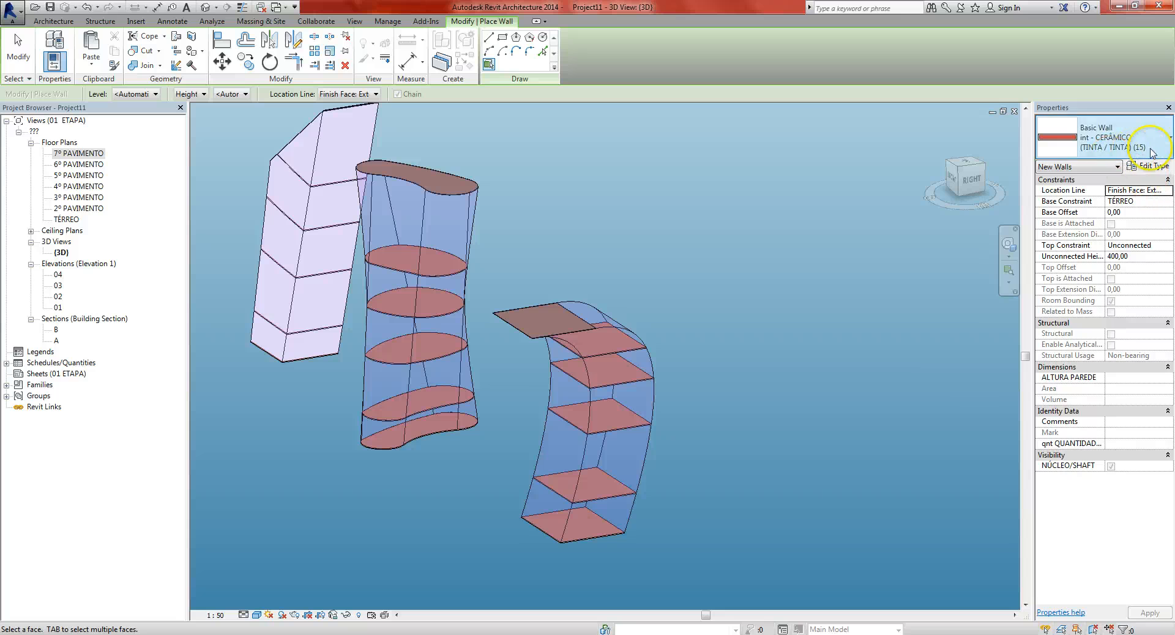
left_click(640, 472)
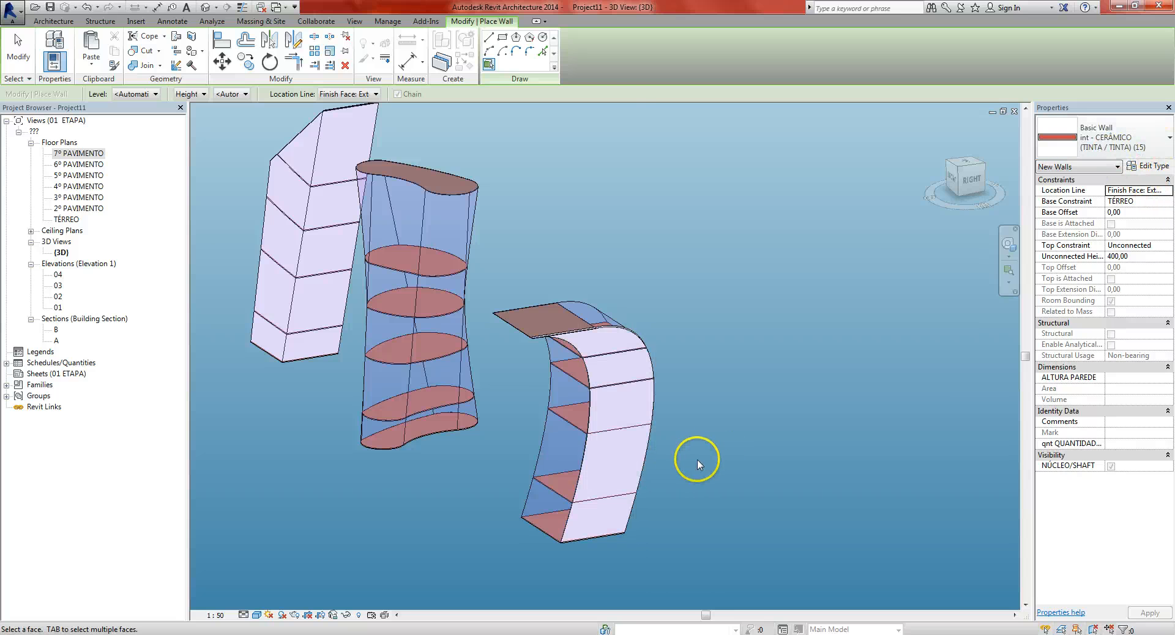
left_click(581, 472)
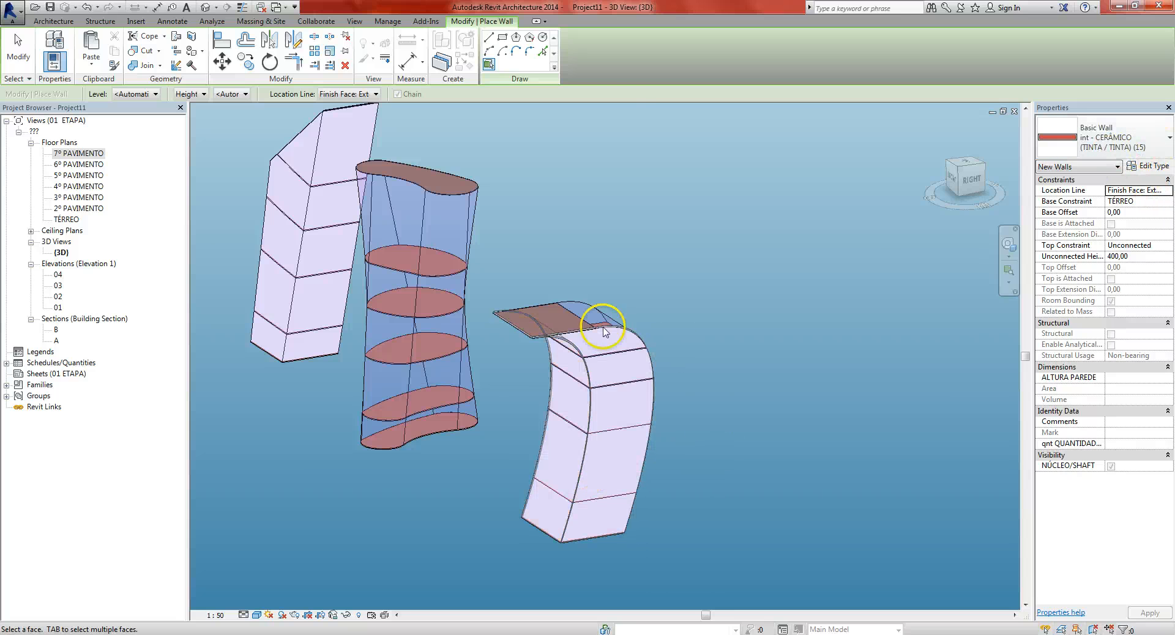
key("Escape")
key("Escape")
Step: Place walls by face on the two uncovered side faces at the back of the curved leaning mass, then end wall placement
left_click(617, 390)
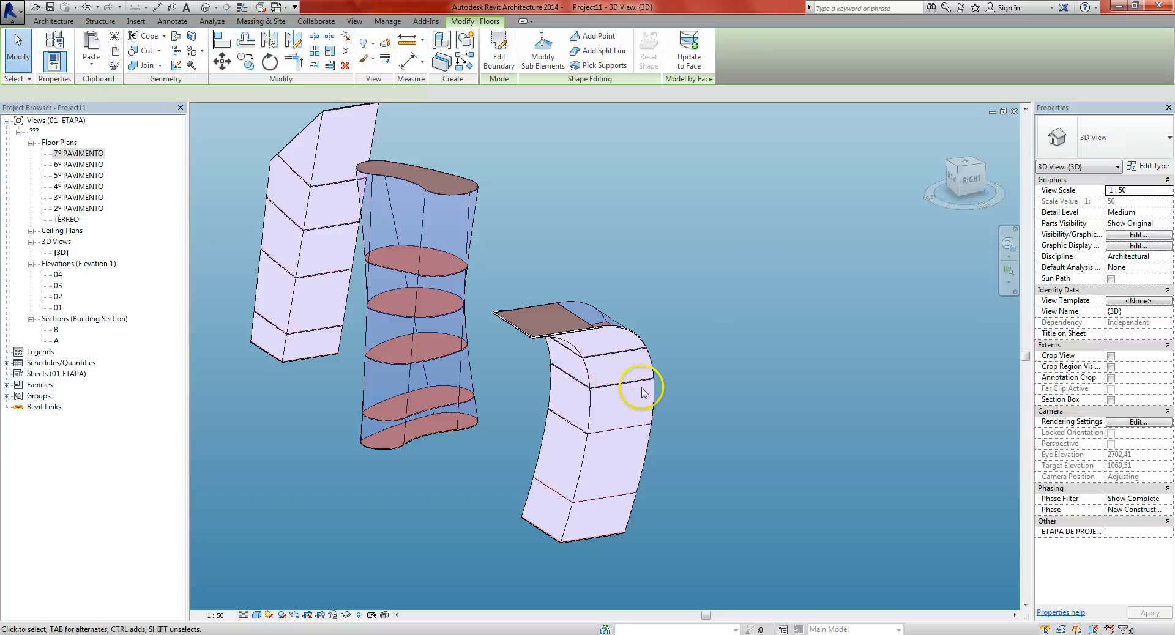
middle_click_drag(582, 398, 493, 492, "shift")
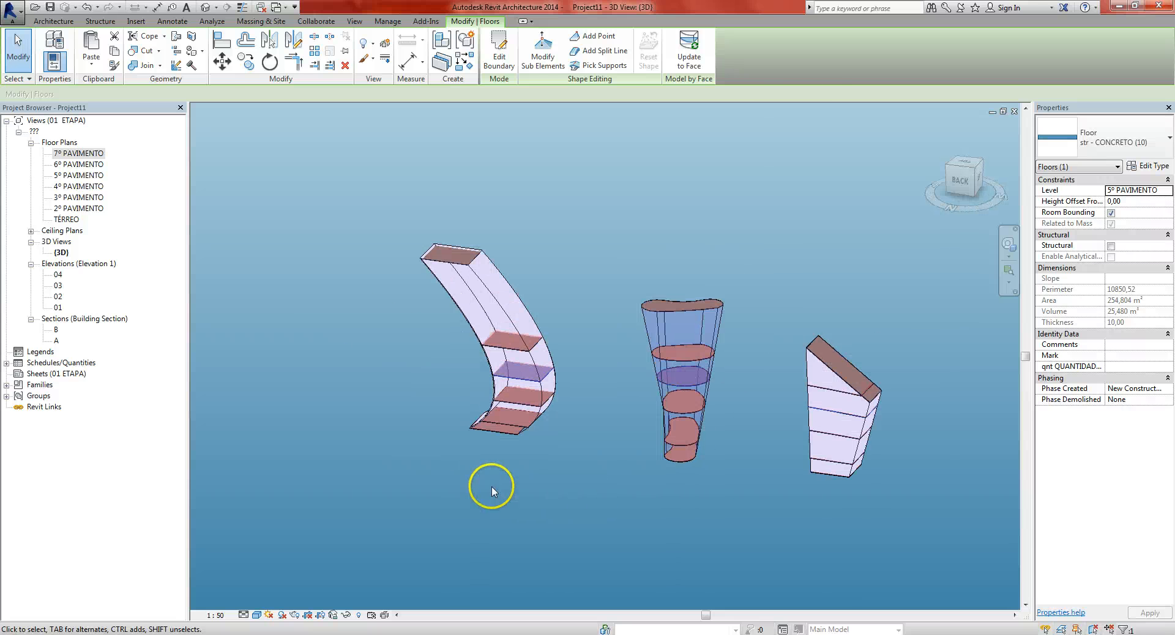
left_click(493, 490)
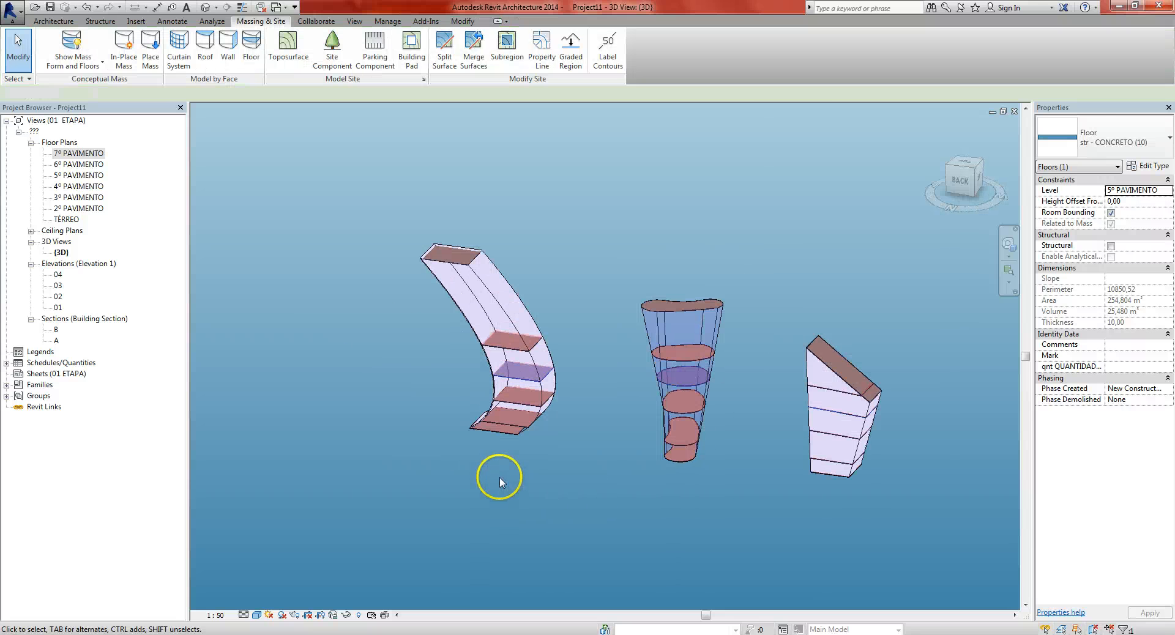
left_click(228, 44)
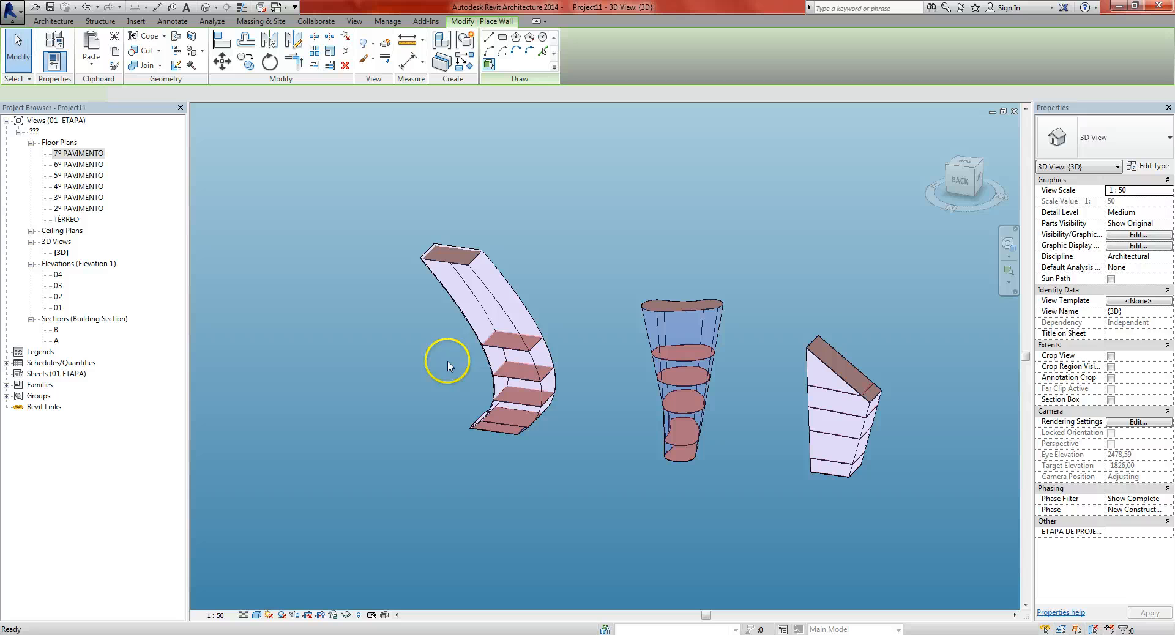
left_click(501, 315)
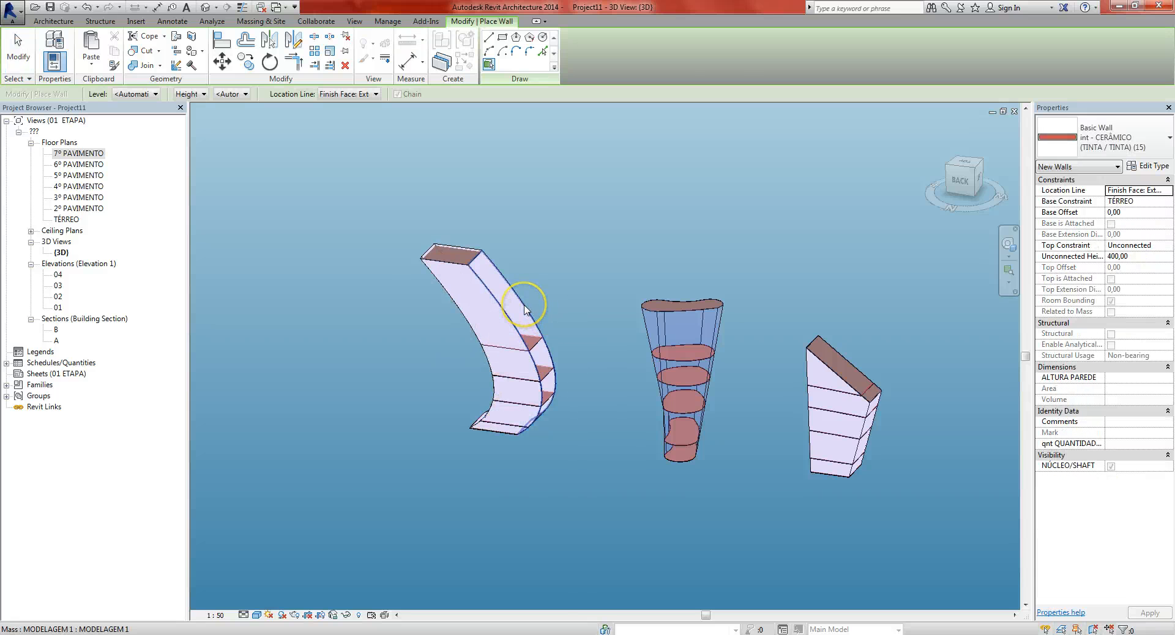
left_click(579, 307)
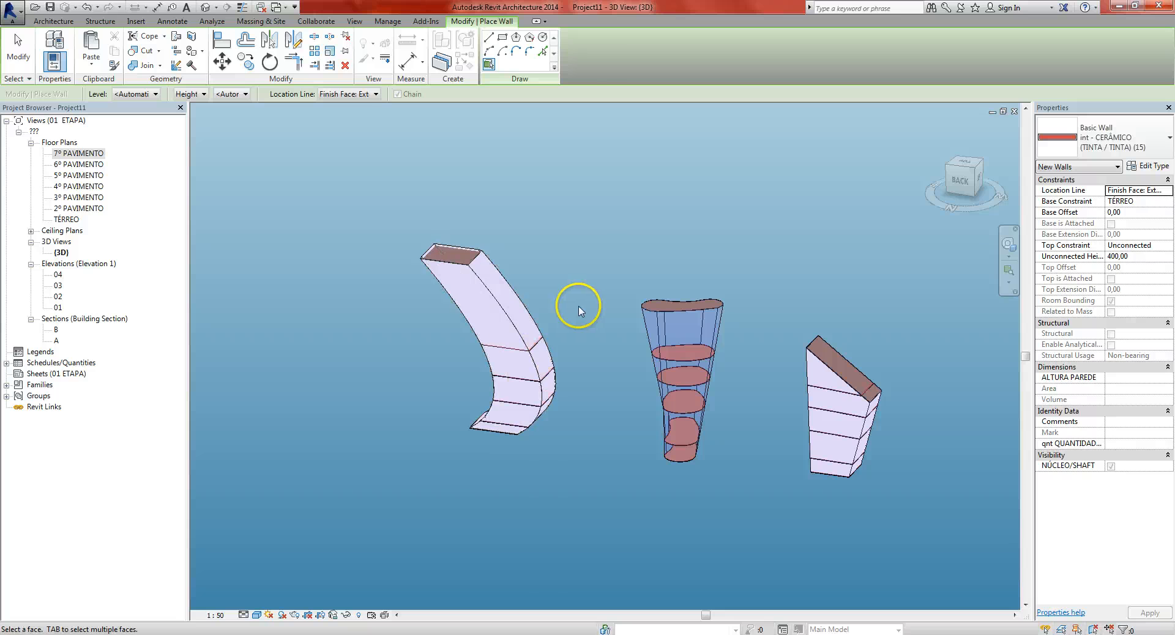
key("Escape")
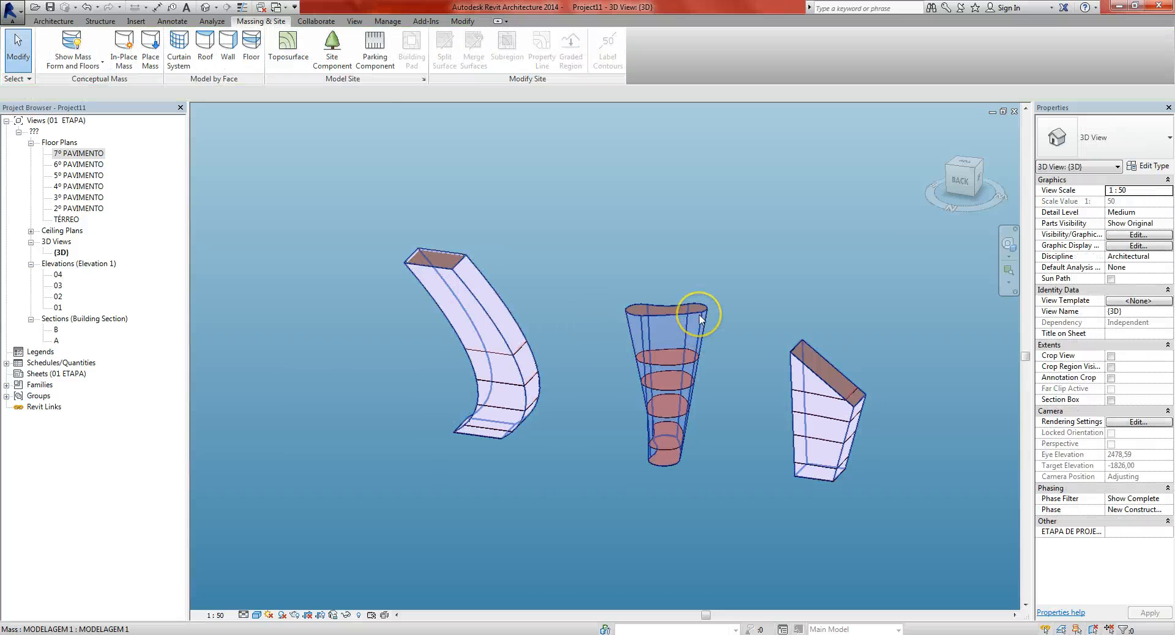
Step: Examine the middle rounded mass and its floors from the back and front, comparing it with the two walled masses
left_click(700, 319)
key("Escape")
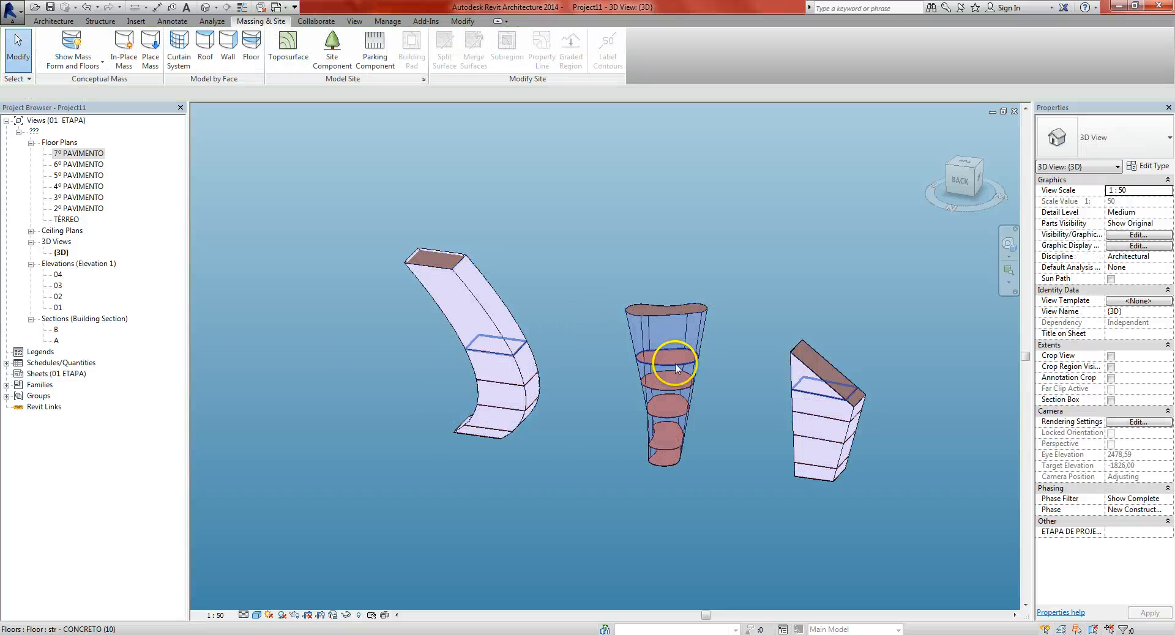
left_click(693, 359)
left_click(741, 353)
middle_click_drag(747, 379, 538, 407, "shift")
middle_click_drag(622, 480, 516, 466, "shift")
left_click(558, 459)
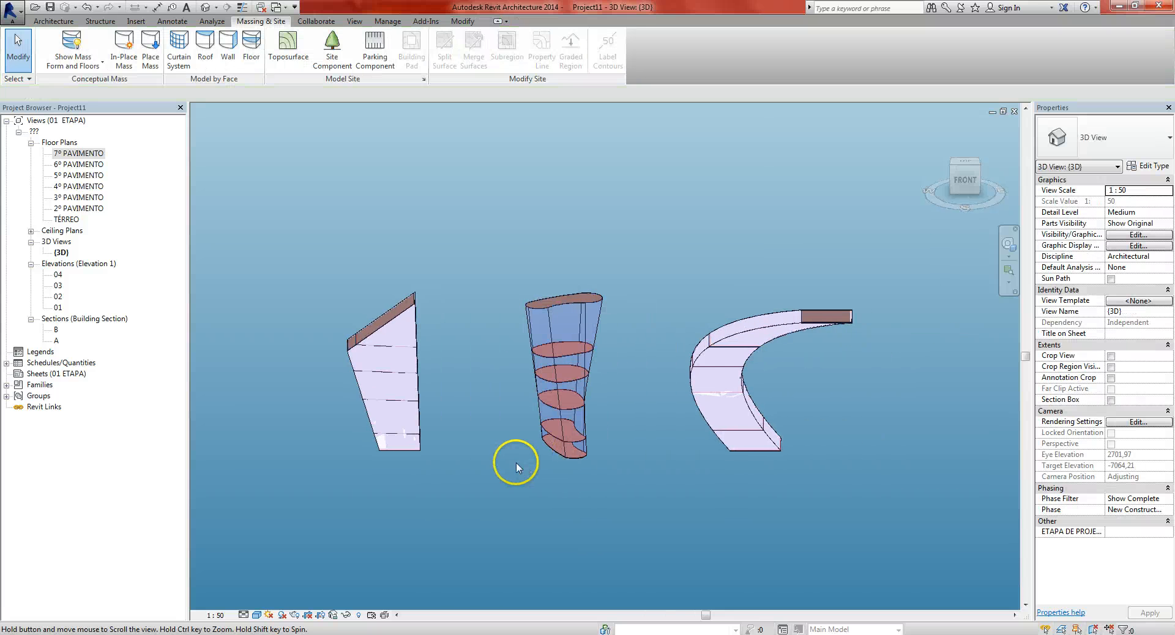
scroll(567, 447, "up", 2)
middle_click_drag(671, 272, 662, 280)
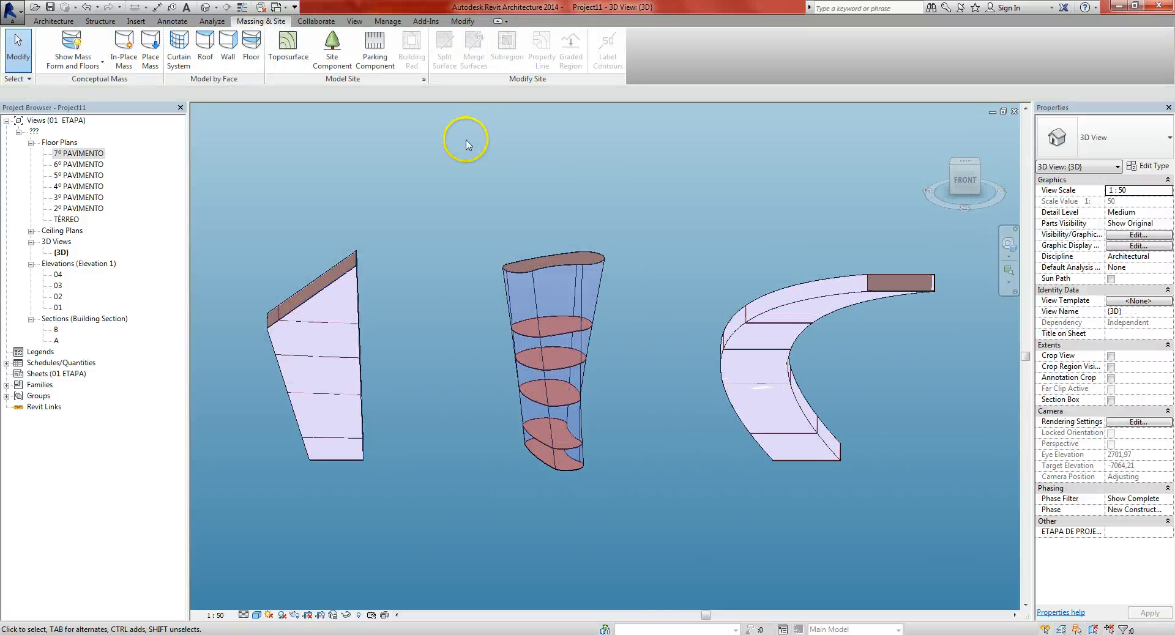
middle_click_drag(455, 140, 453, 156)
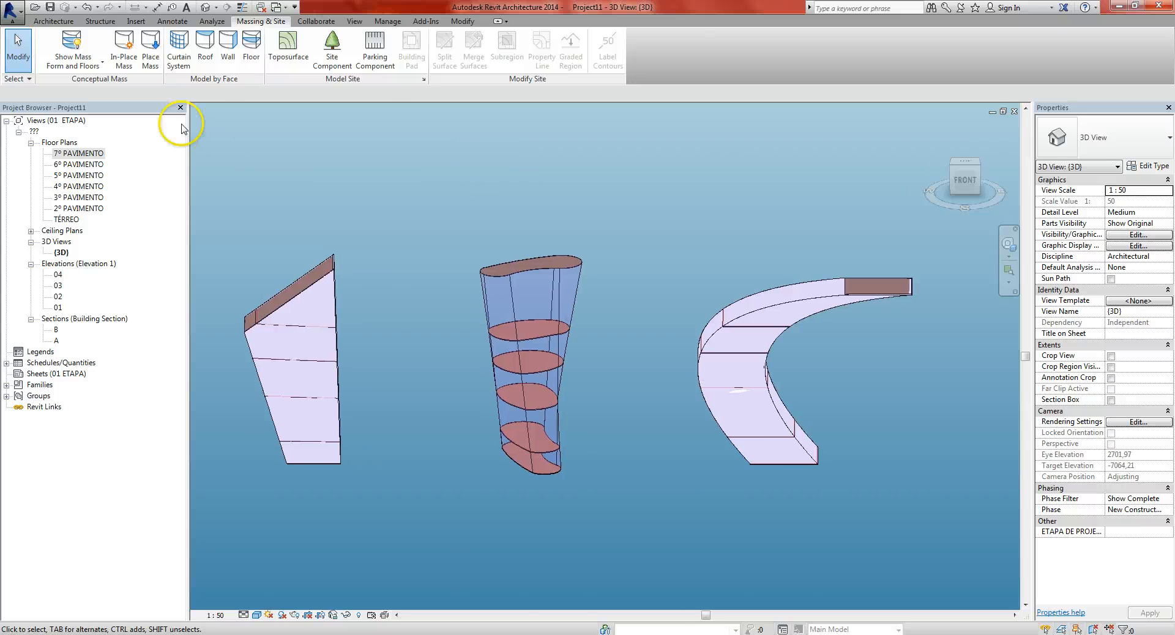
left_click(179, 49)
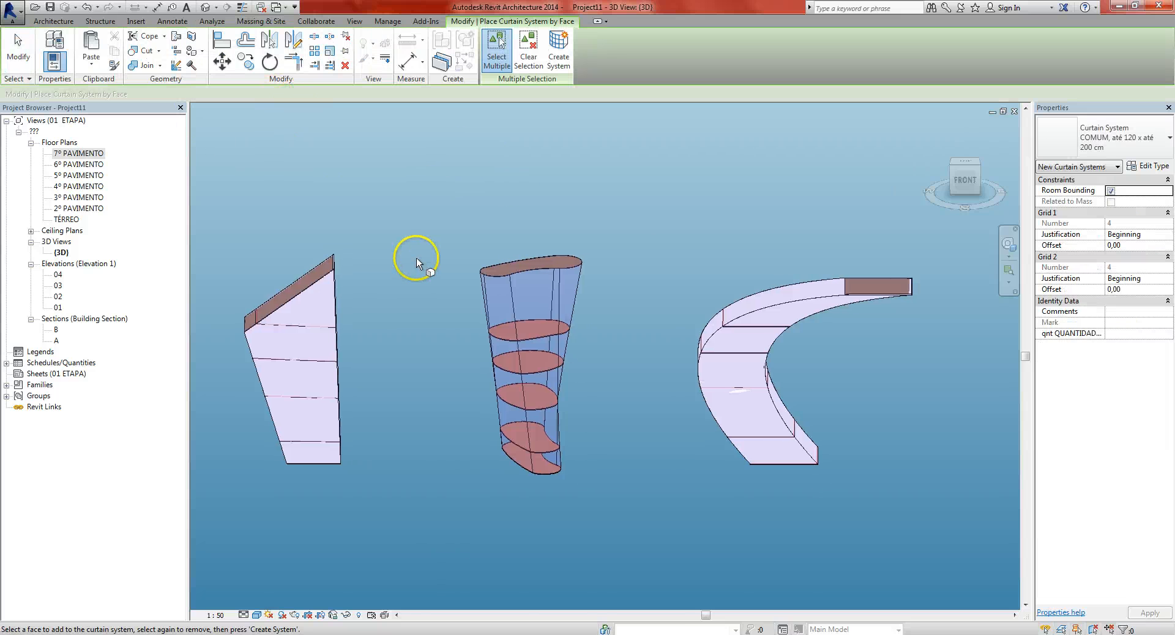
left_click(516, 305)
left_click(557, 295)
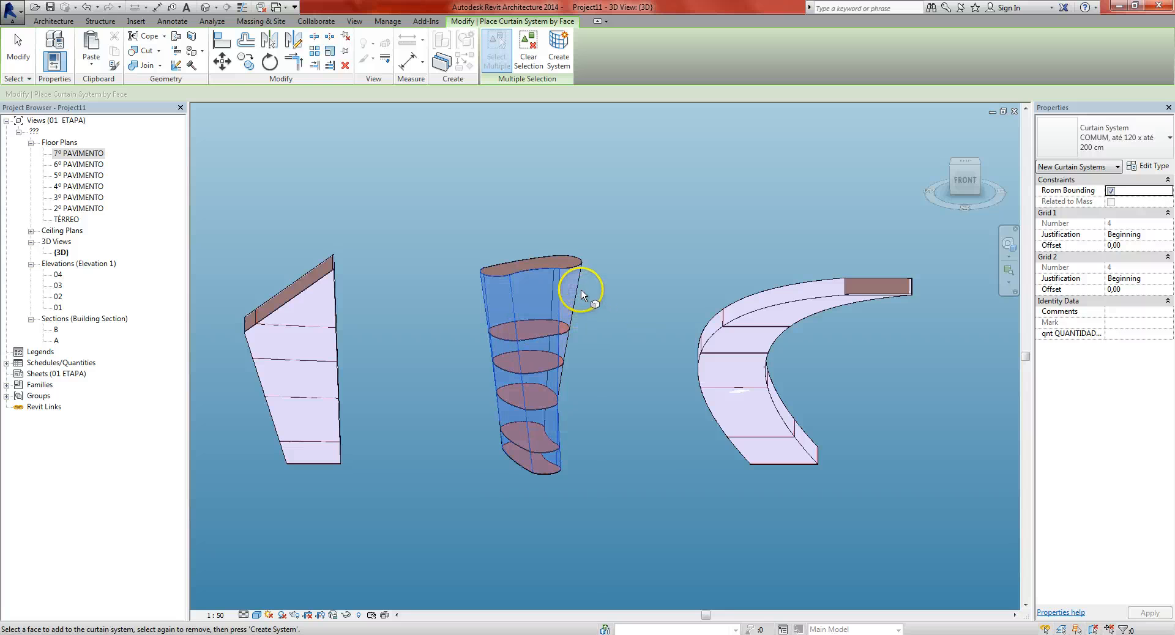
key("Escape")
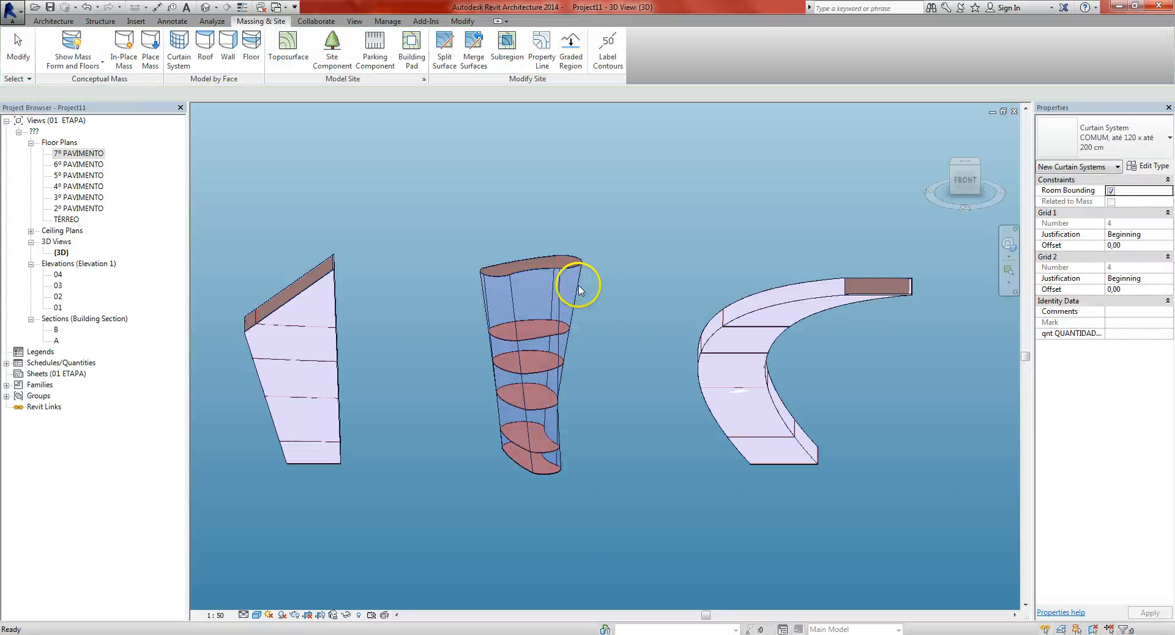
left_click(576, 283)
key("Escape")
Step: Create a curtain system by face, type COMUM, até 120 x até 200 cm, on two side faces of the middle rounded mass
left_click(540, 340)
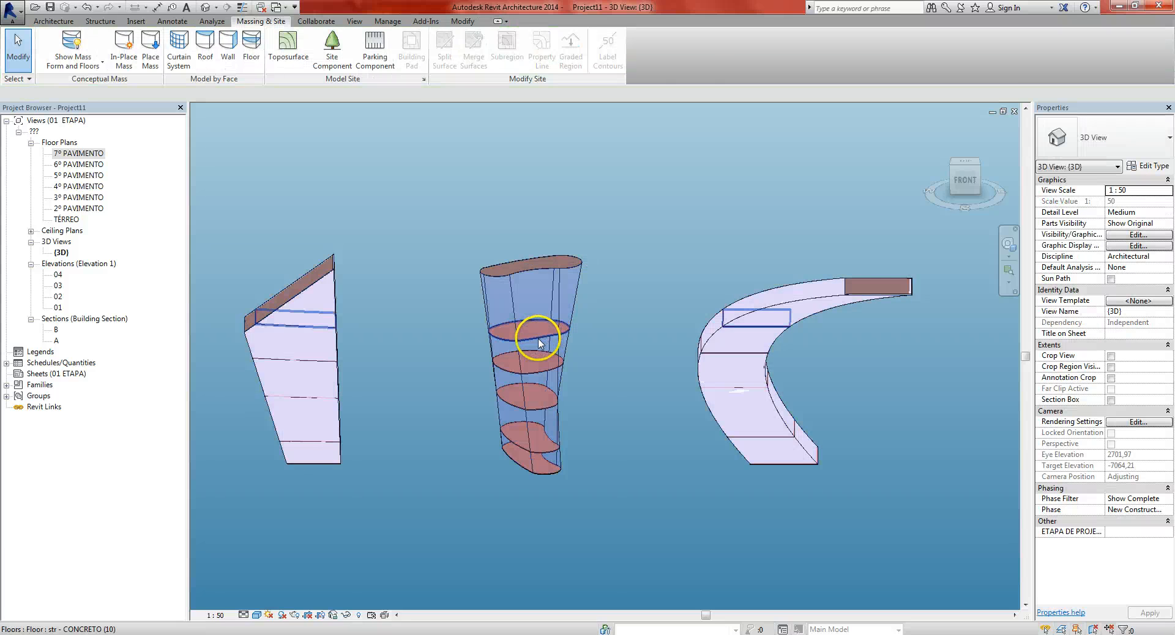
middle_click_drag(317, 325, 638, 401, "shift")
middle_click_drag(731, 385, 731, 386, "shift")
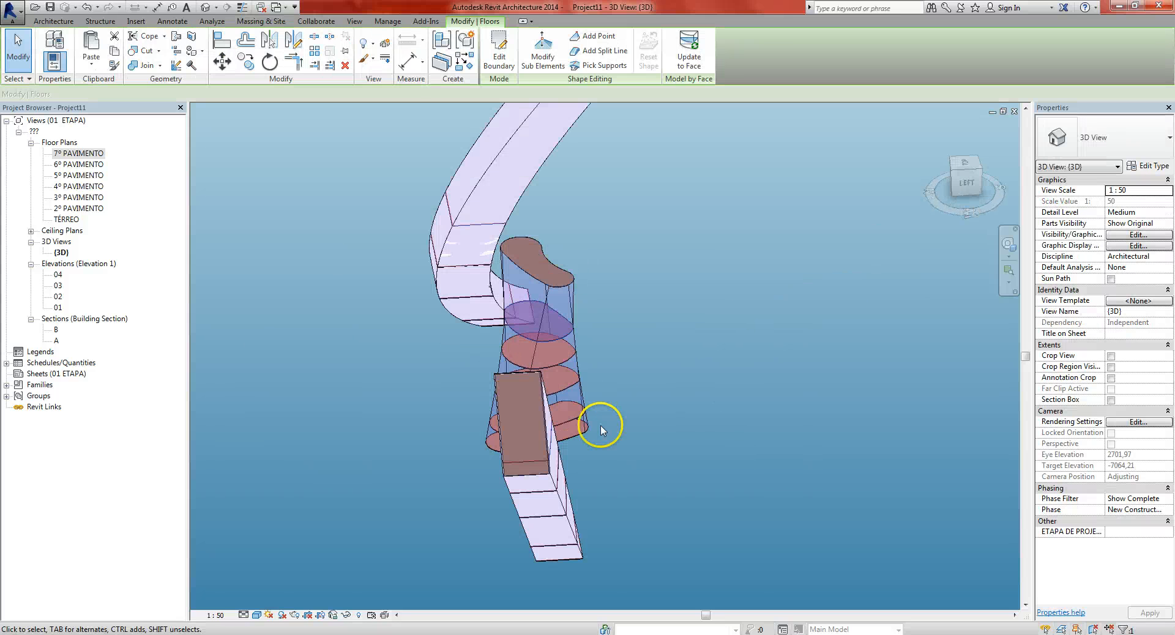
middle_click_drag(598, 430, 697, 429, "shift")
left_click(719, 298)
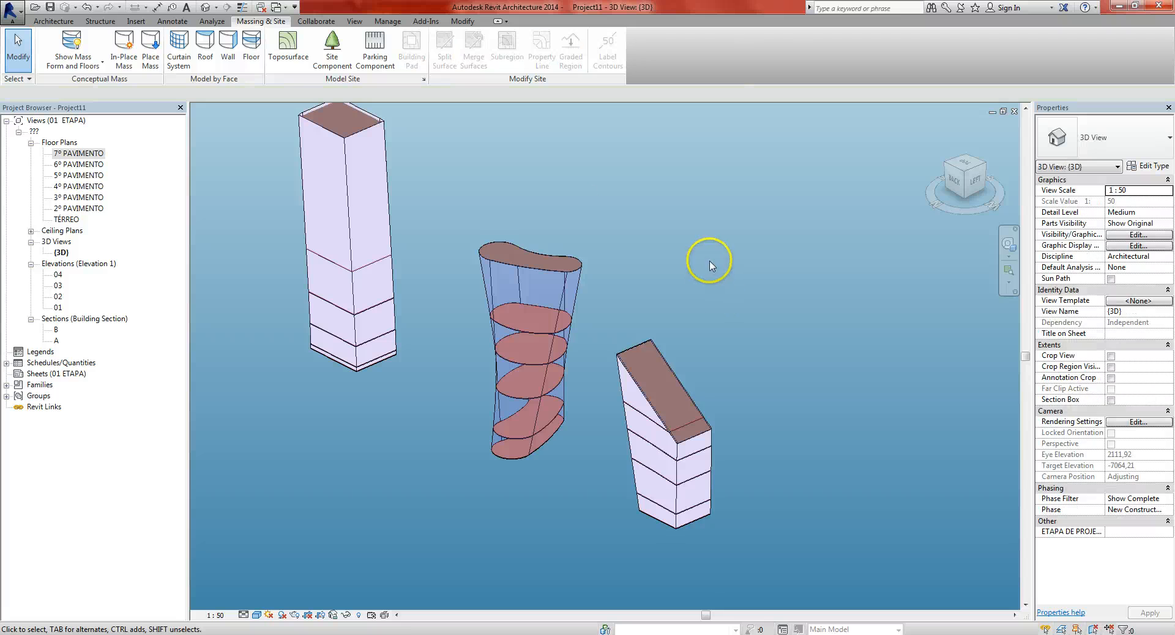
left_click(178, 62)
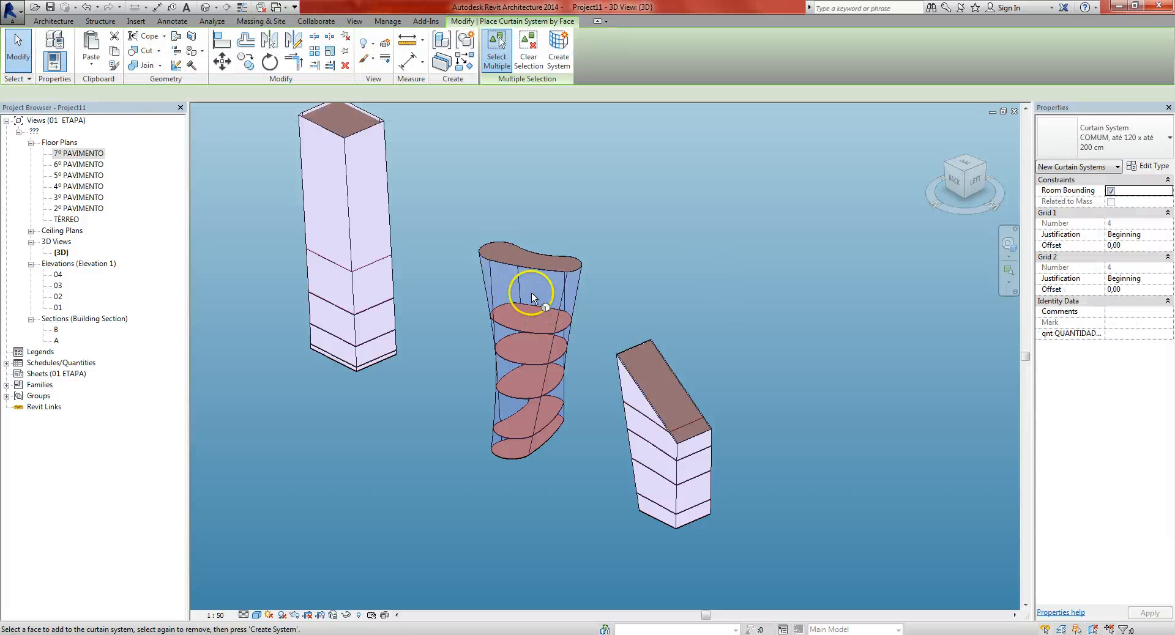
left_click(541, 314)
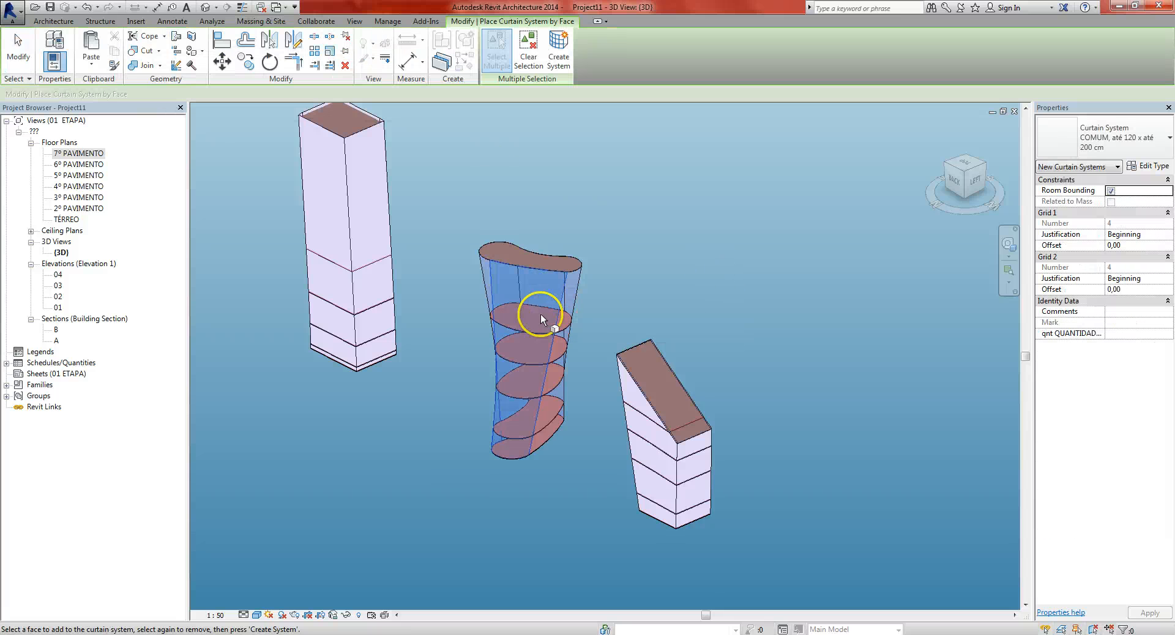
left_click(579, 298)
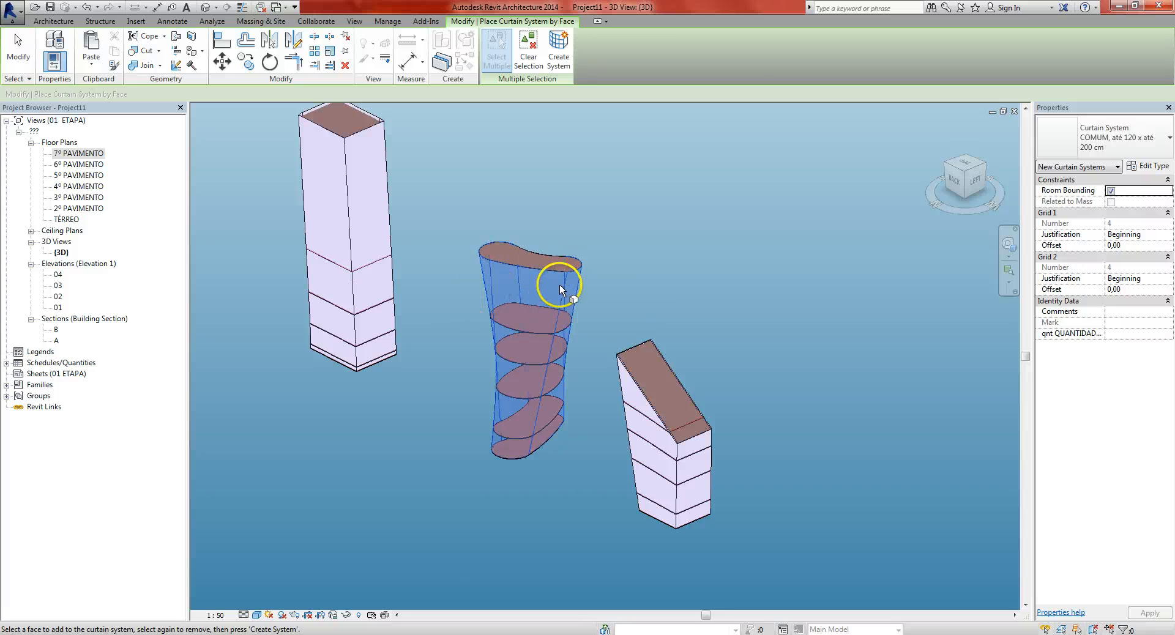
middle_click_drag(559, 285, 568, 321)
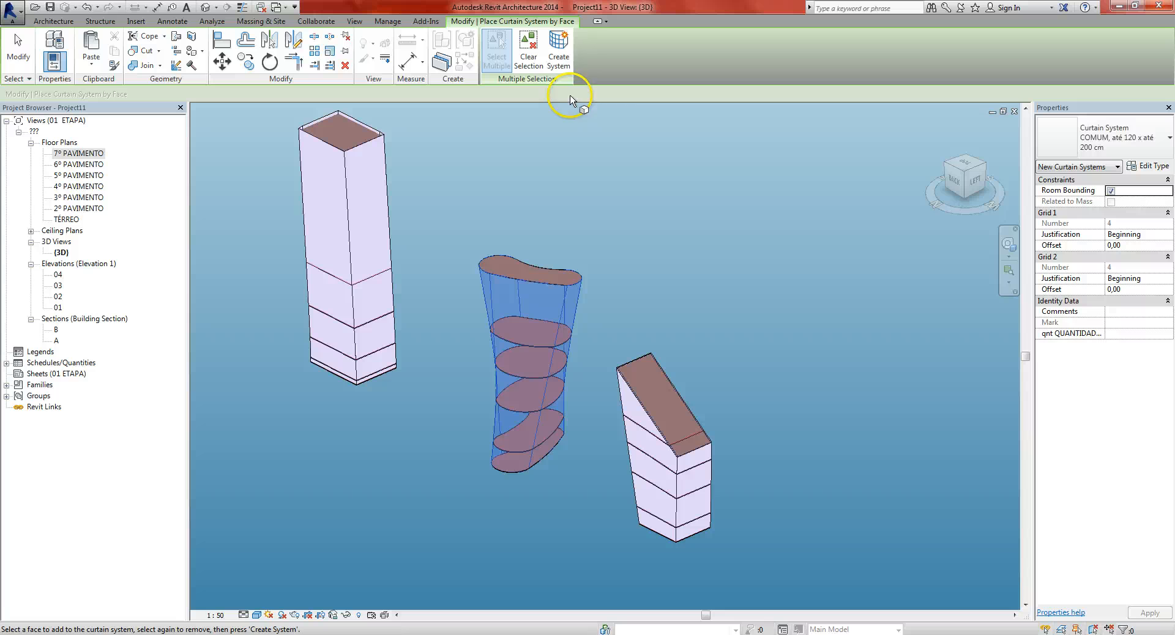
left_click(558, 54)
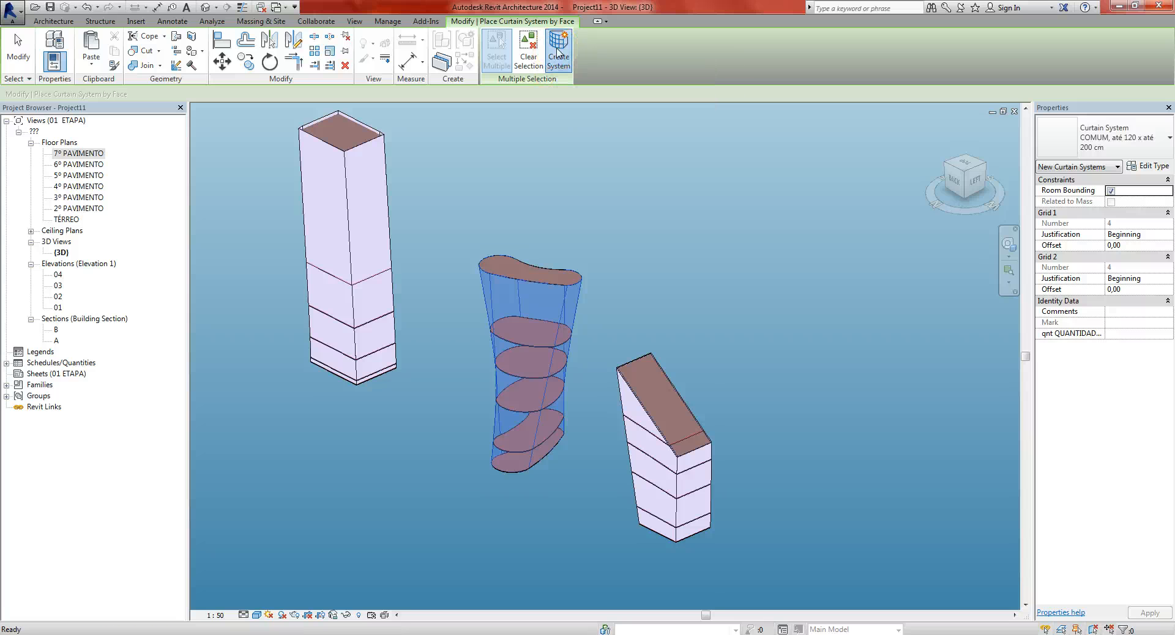
left_click(726, 243)
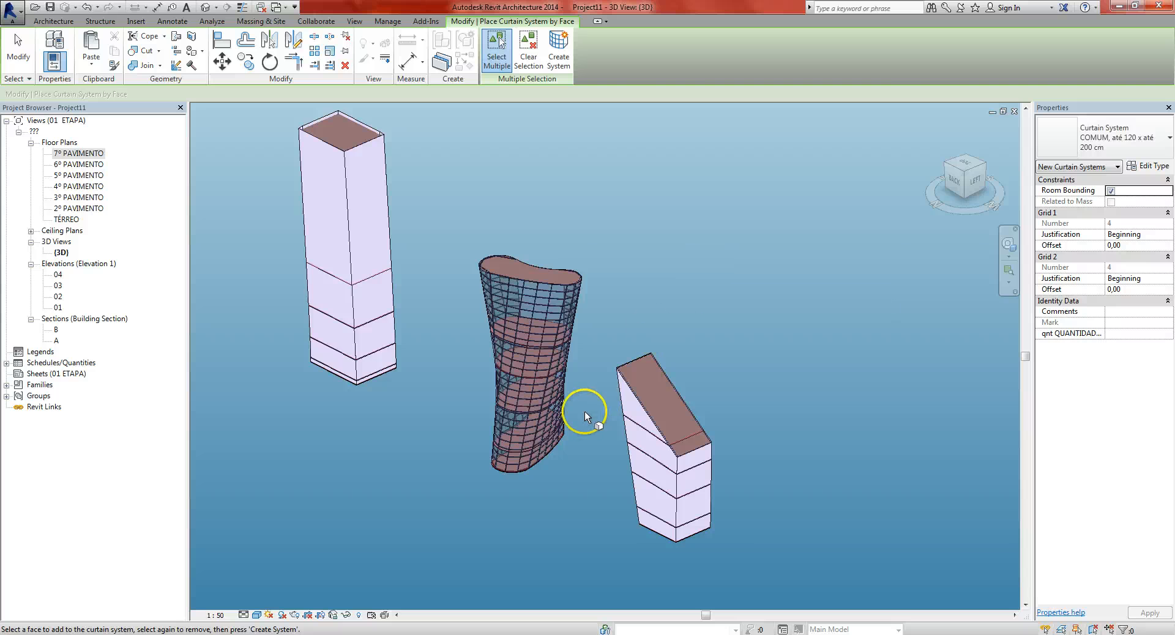
Step: End curtain system placement and examine the middle mass's glazed sides, roof and open side from all around
scroll(581, 413, "up", 2)
key("Escape")
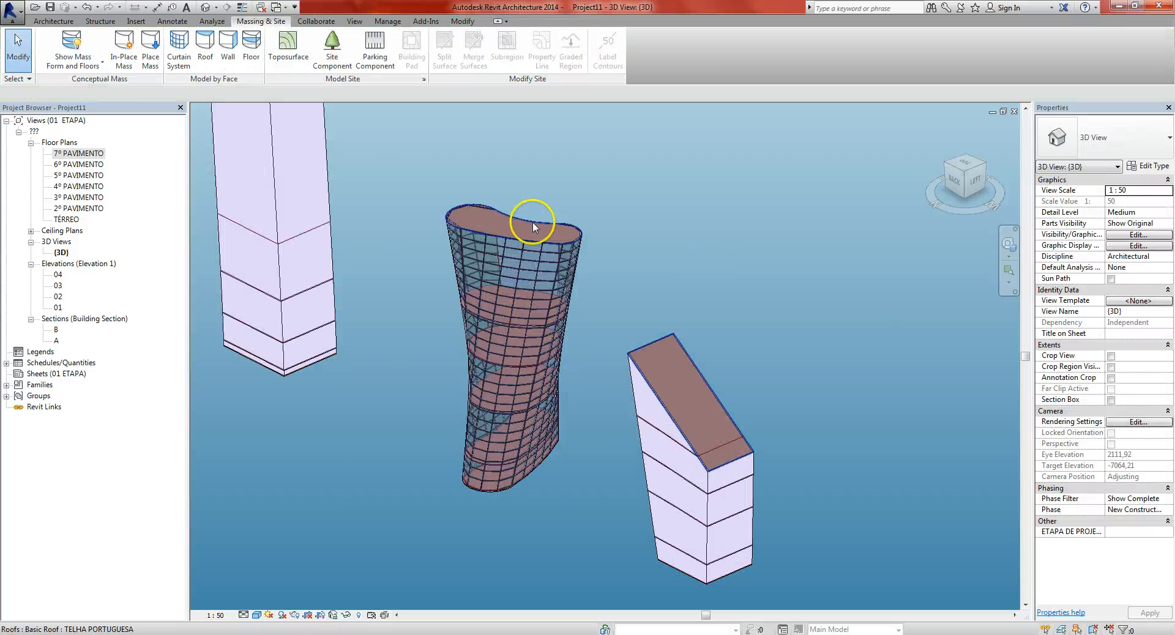
left_click(533, 223)
middle_click_drag(669, 291, 688, 310)
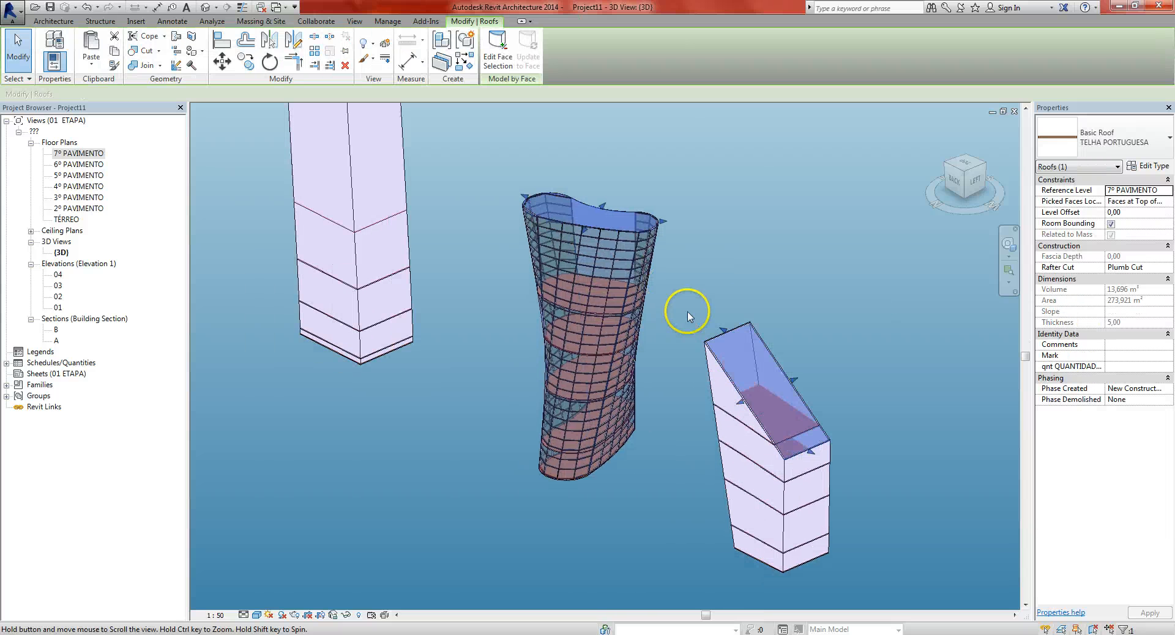
middle_click_drag(795, 336, 761, 336, "shift")
middle_click_drag(616, 407, 533, 386, "shift")
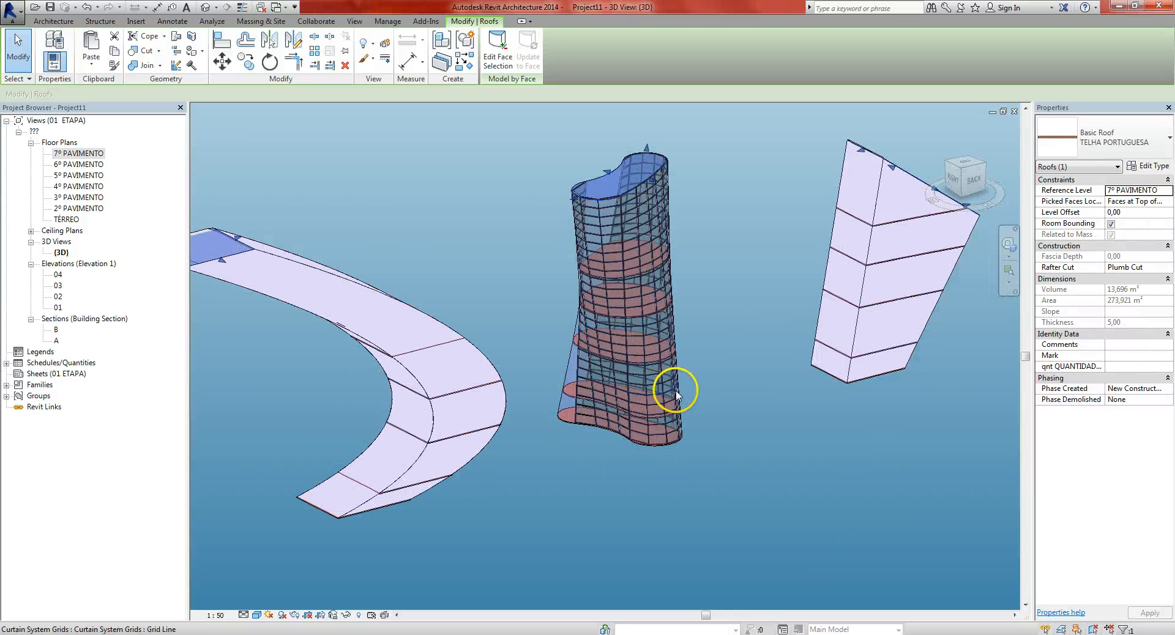
middle_click_drag(468, 292, 465, 323, "shift")
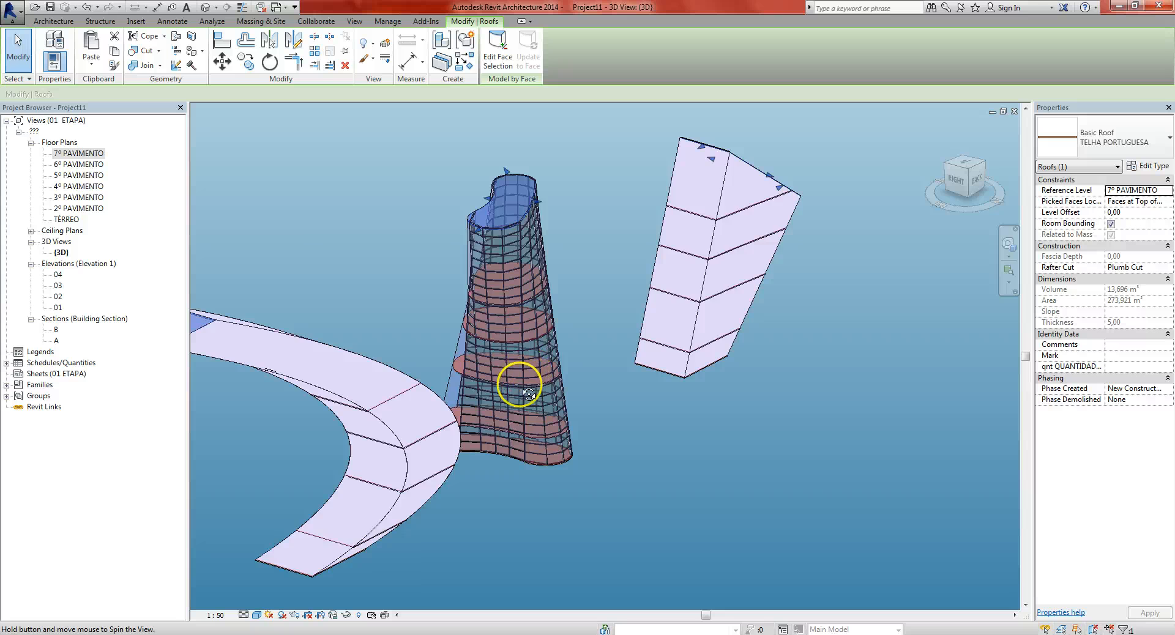
middle_click_drag(527, 399, 506, 442, "shift")
middle_click_drag(573, 374, 555, 472, "shift")
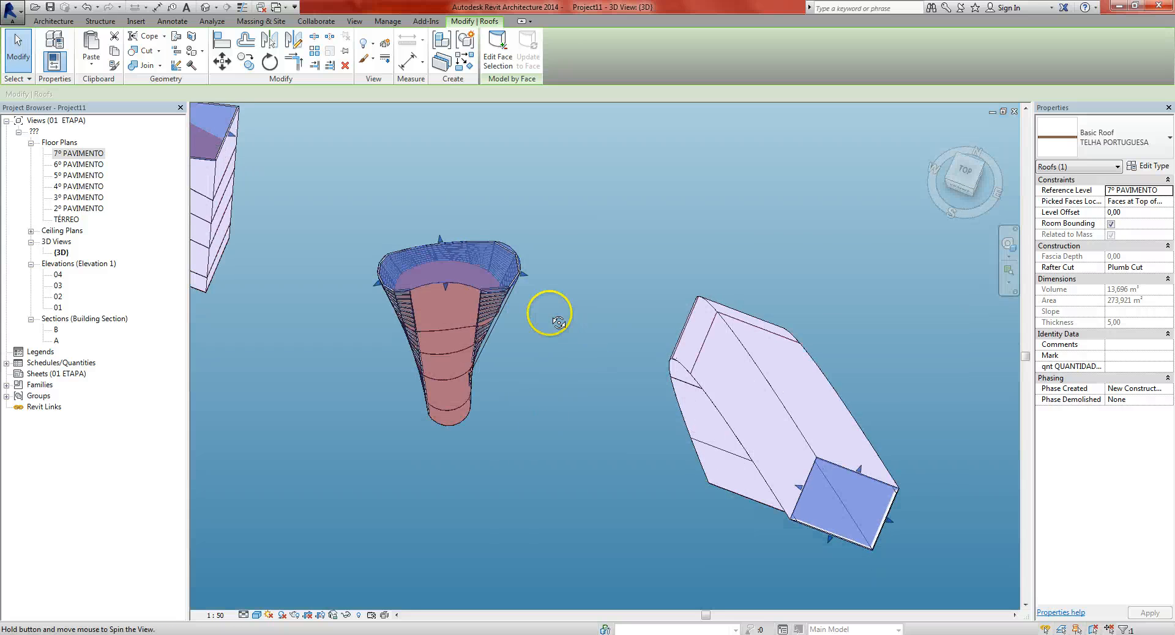
middle_click_drag(547, 316, 575, 355, "shift")
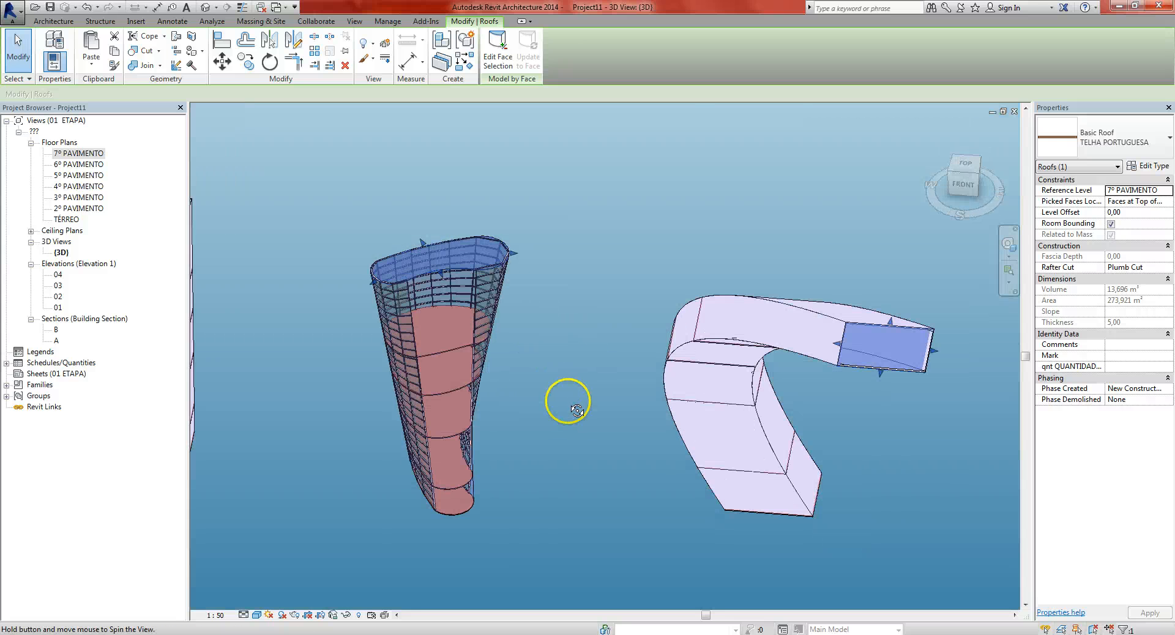
middle_click_drag(566, 405, 550, 380, "shift")
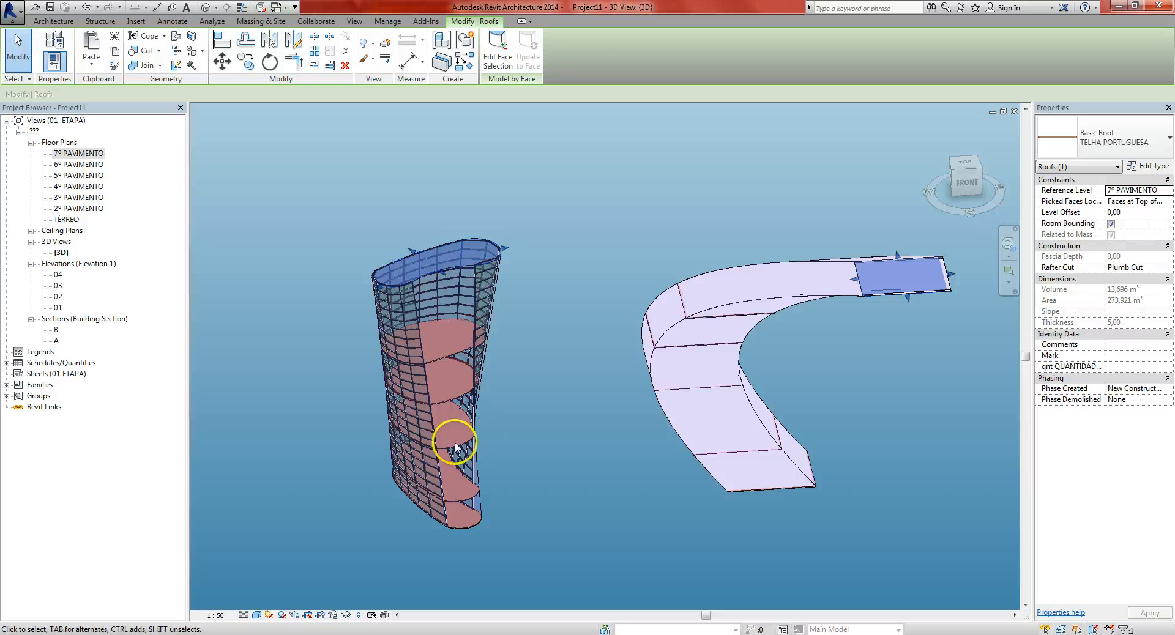
left_click(508, 372)
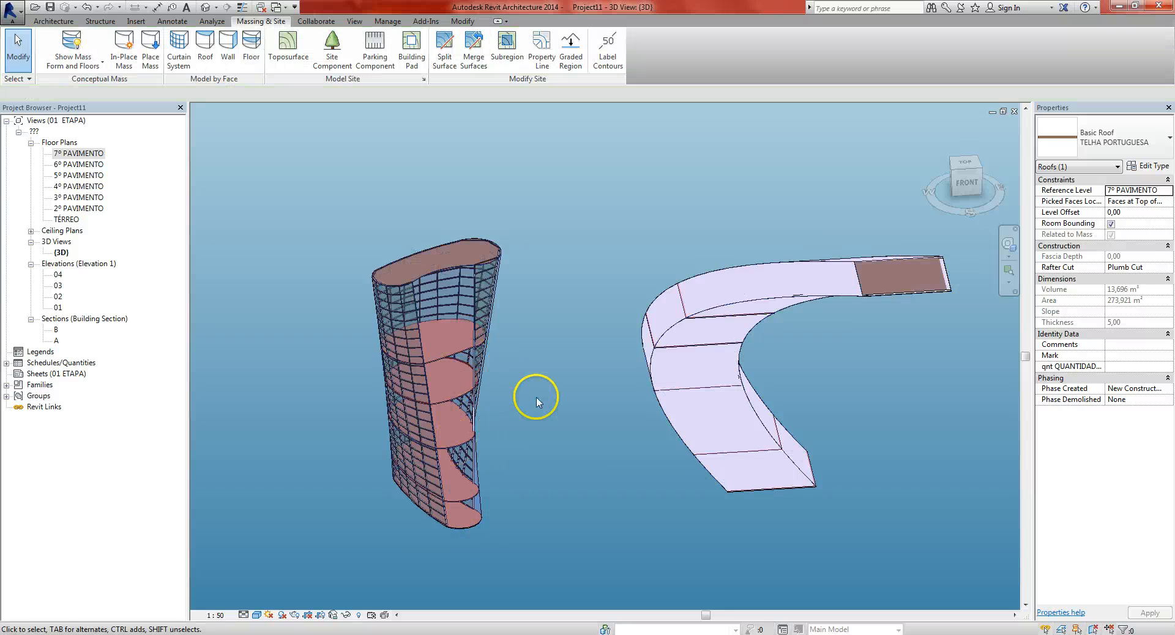
Step: Try placing a wall by face on the open side of the middle rounded mass, then undo it
middle_click_drag(568, 264, 578, 271)
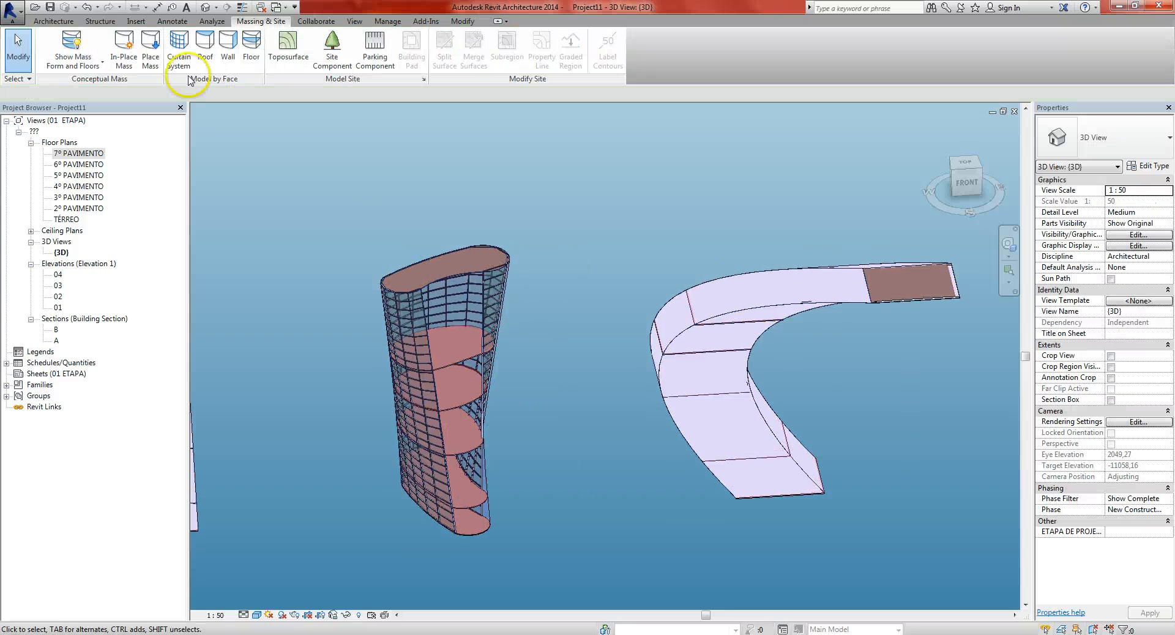
left_click(228, 44)
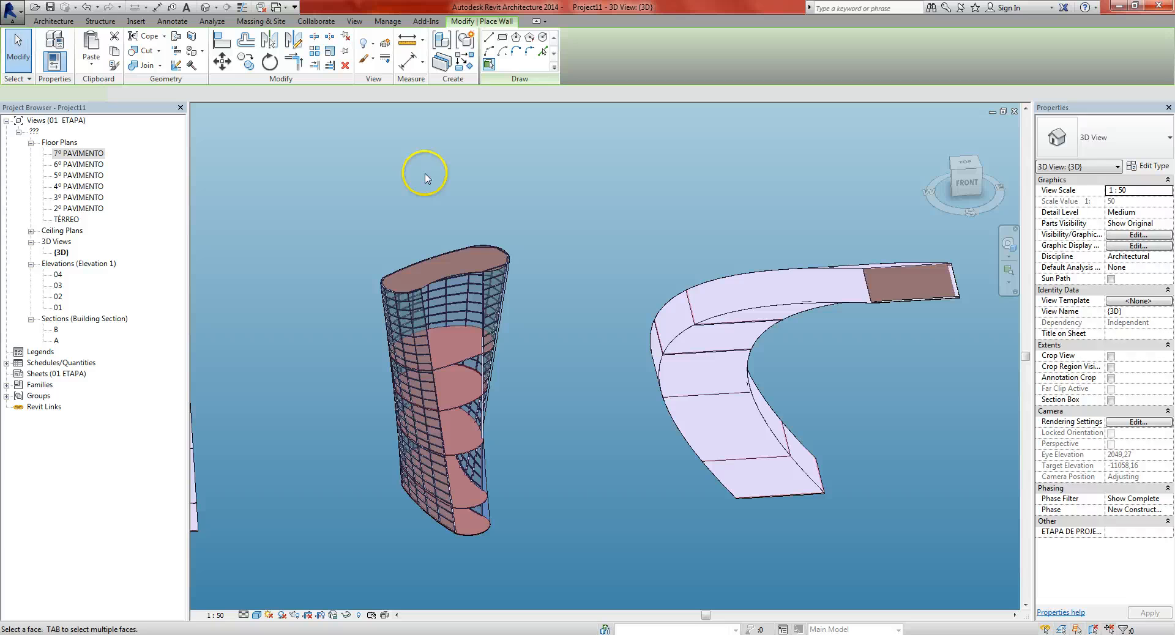
left_click(460, 282)
middle_click_drag(500, 392, 537, 357)
left_click(518, 493)
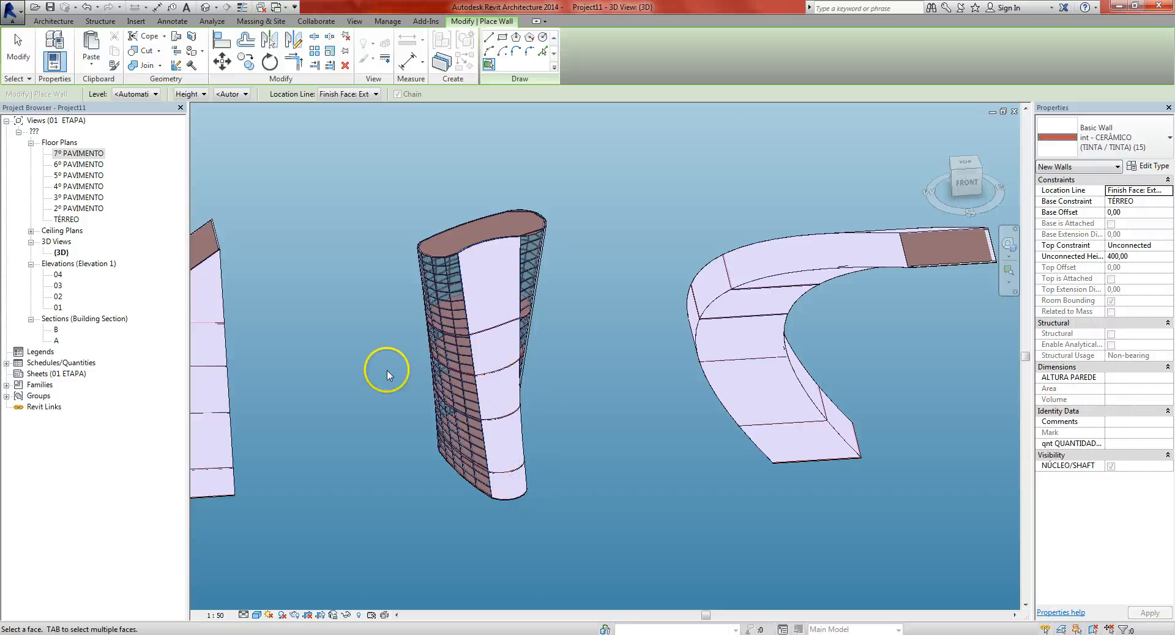
middle_click_drag(535, 356, 630, 331)
key("Escape")
key("ctrl+z")
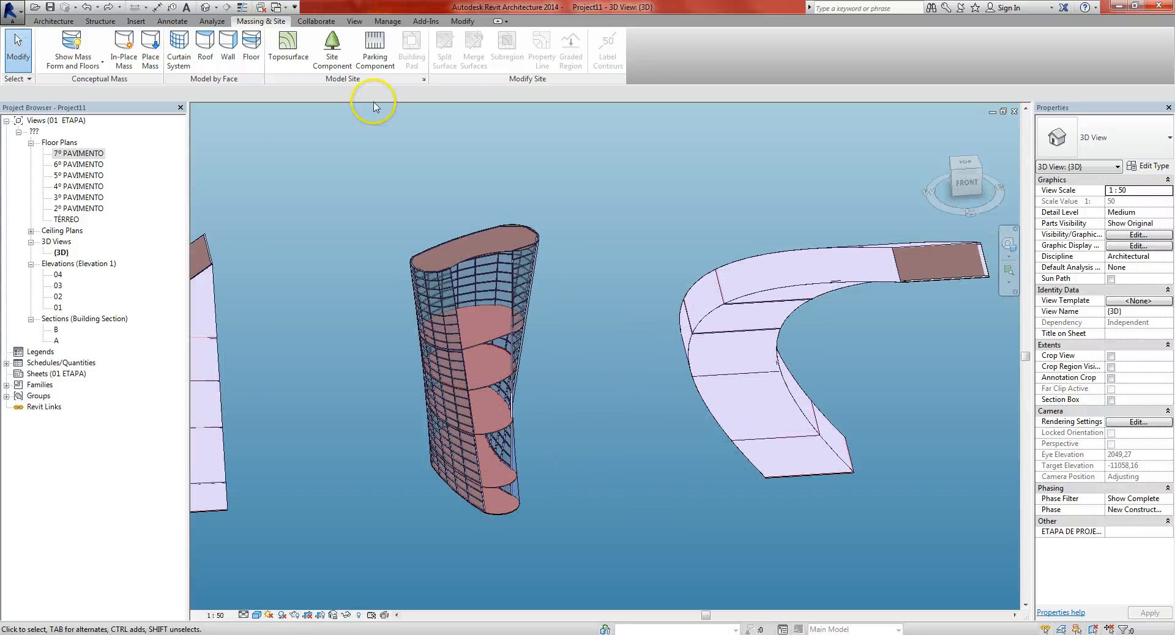
Step: Create a curtain system by face, type COMUM, até 120 x até 200 cm, on the open side of the middle rounded mass
left_click(185, 62)
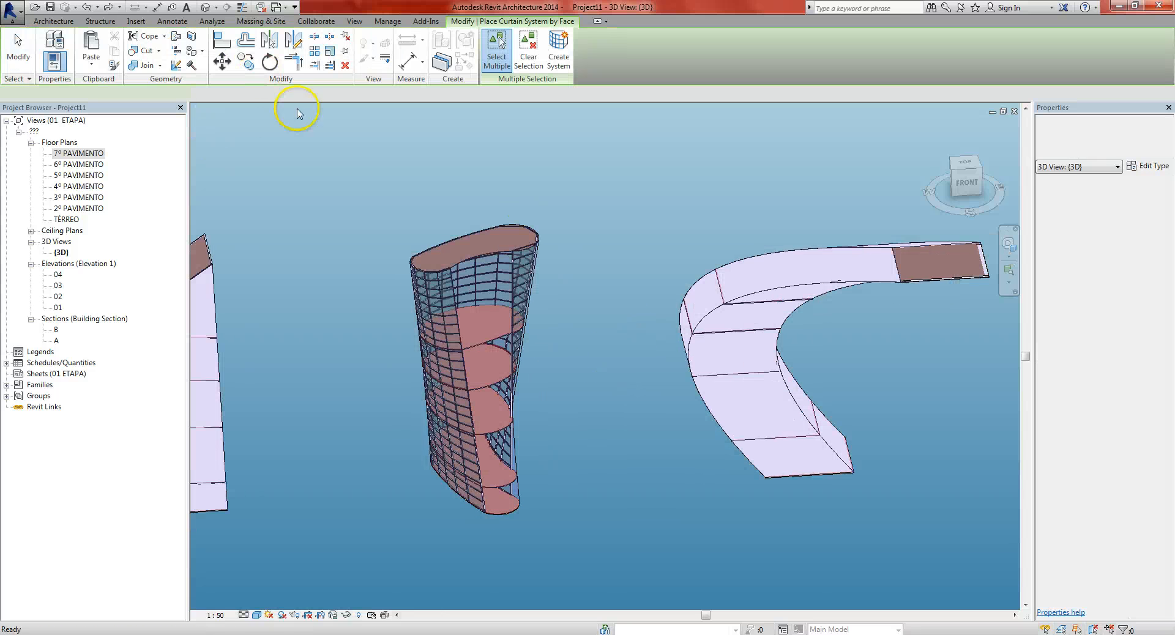
left_click(490, 253)
middle_click_drag(597, 283, 590, 269)
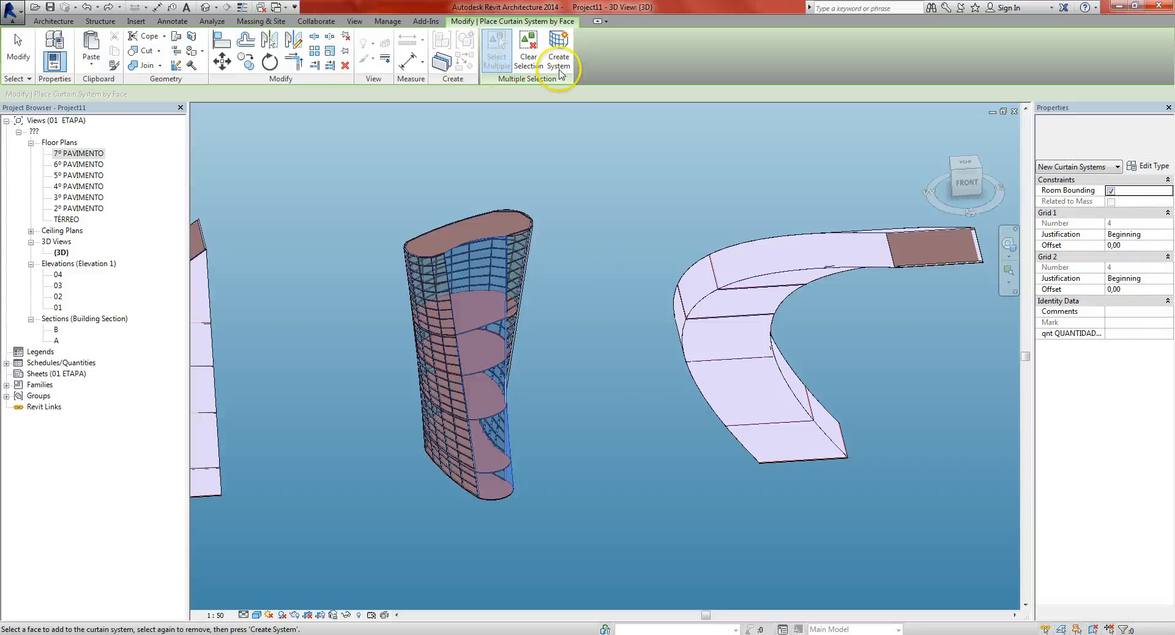
left_click(556, 58)
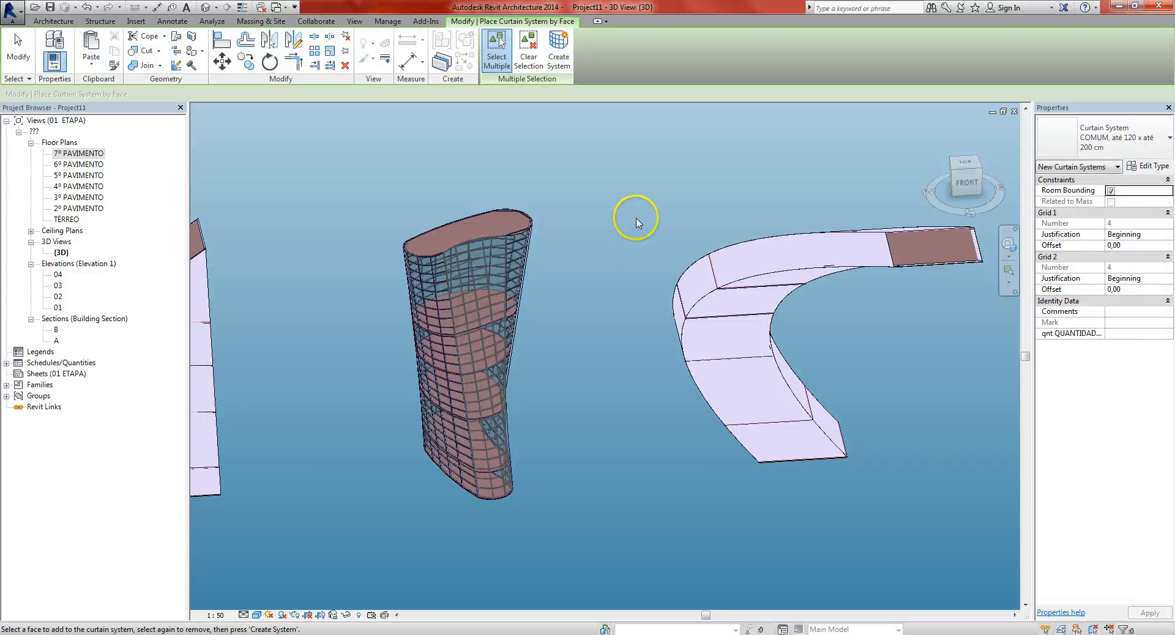
key("Escape")
Step: Examine the middle mass's curtain systems and roof, comparing it with the two walled masses on either side
middle_click_drag(559, 278, 591, 282)
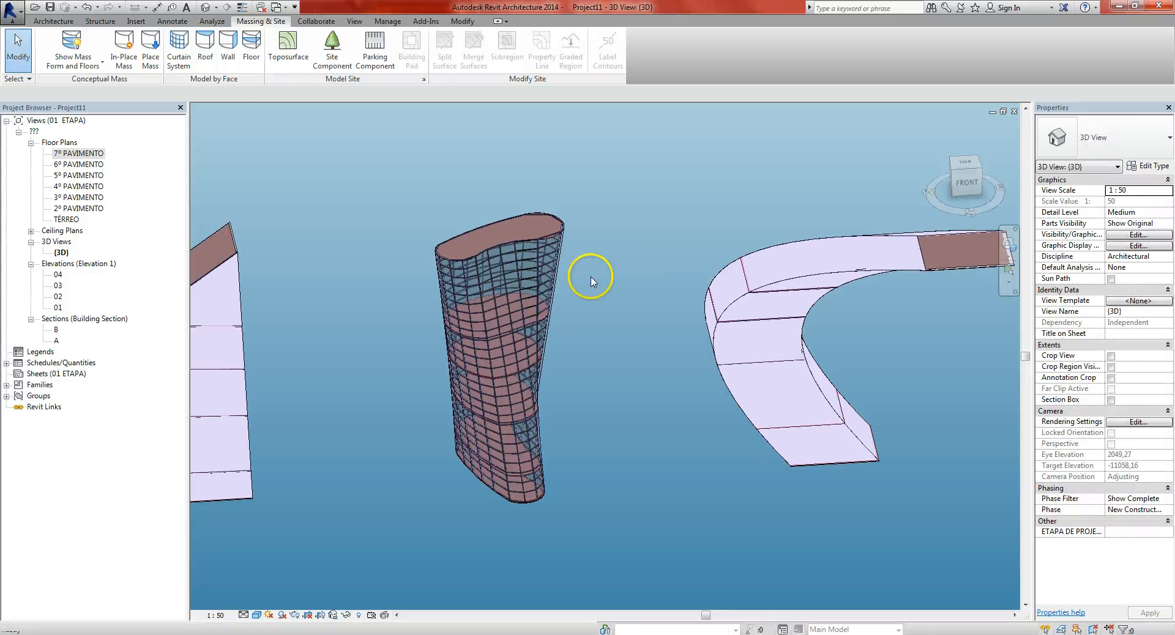
scroll(672, 319, "down", 2)
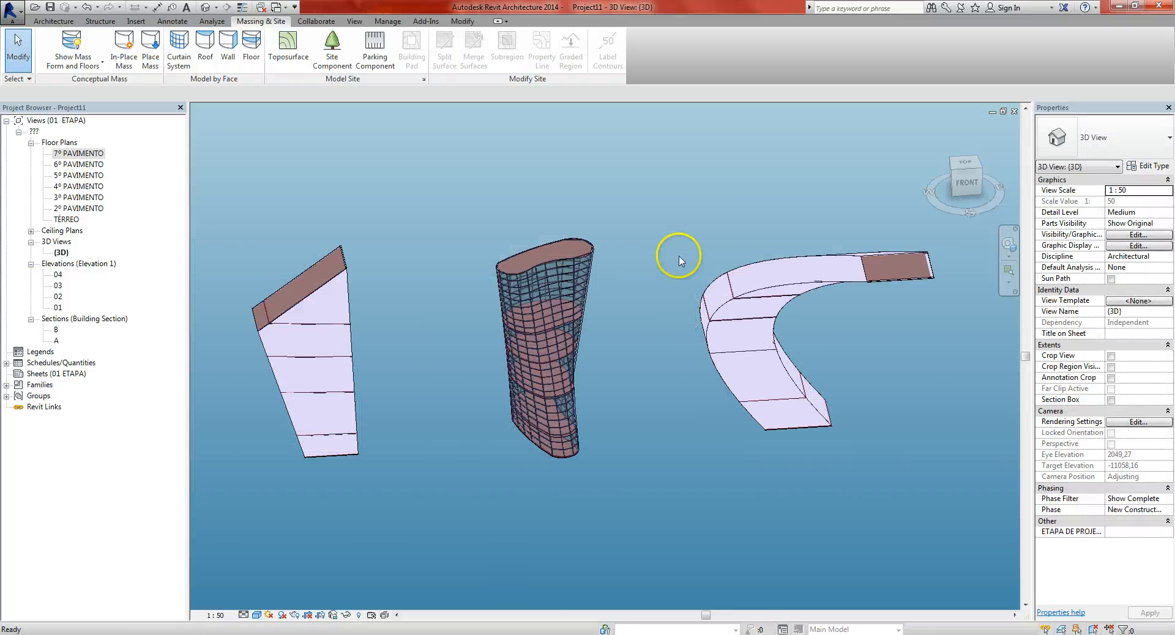
middle_click_drag(646, 316, 625, 323)
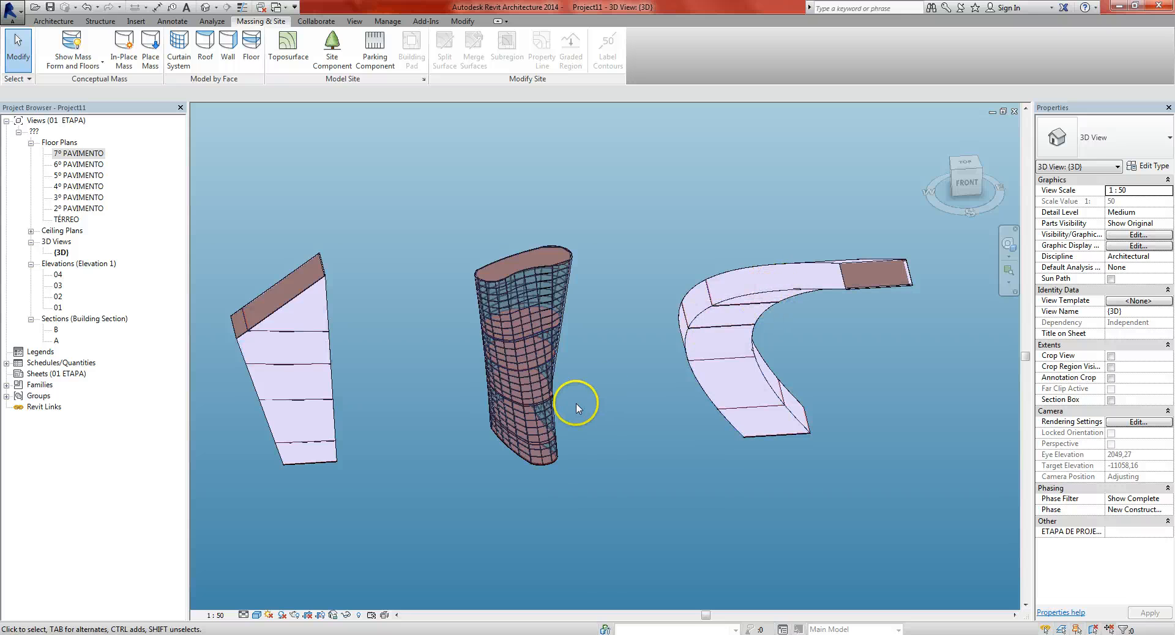
scroll(588, 409, "down", 1)
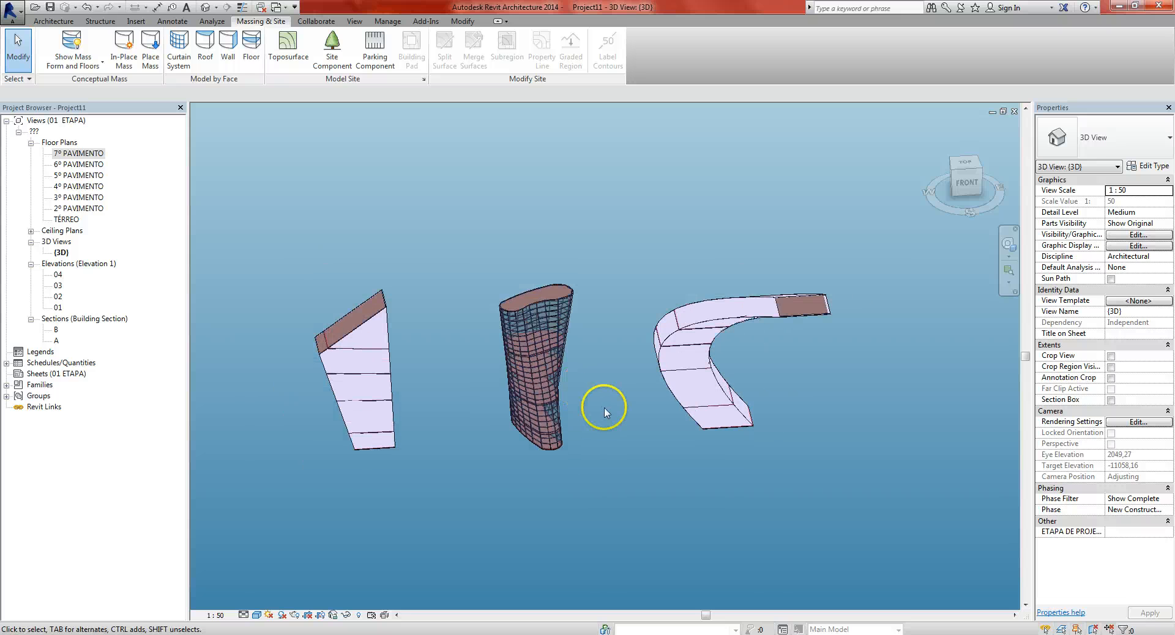
scroll(532, 429, "up", 3)
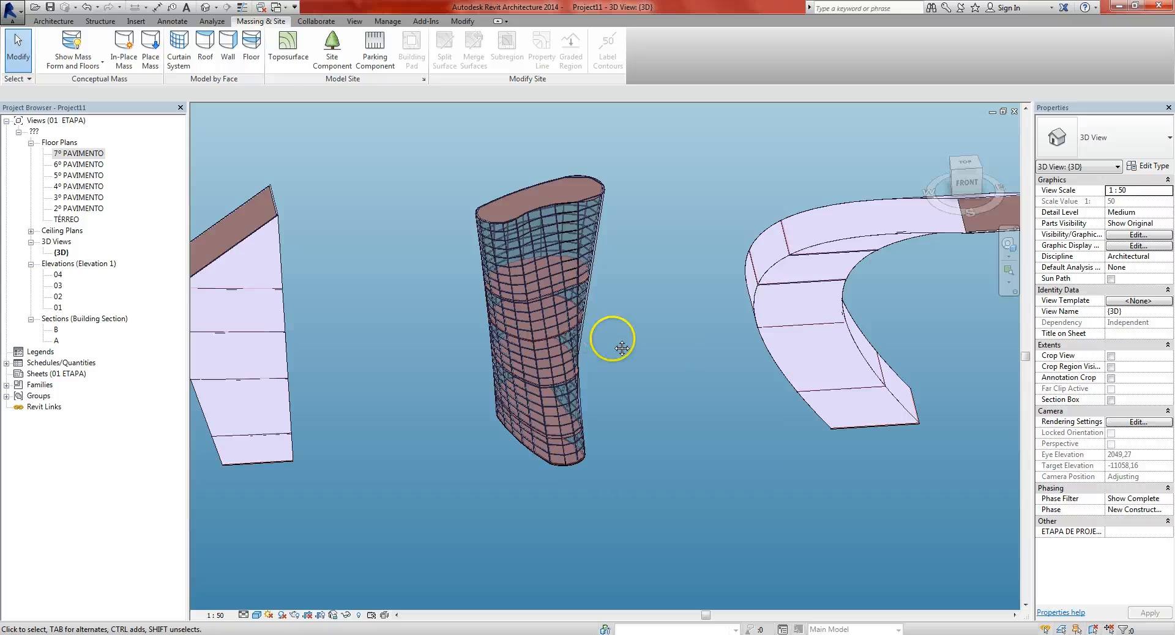
middle_click_drag(622, 348, 539, 358)
middle_click_drag(630, 347, 676, 358)
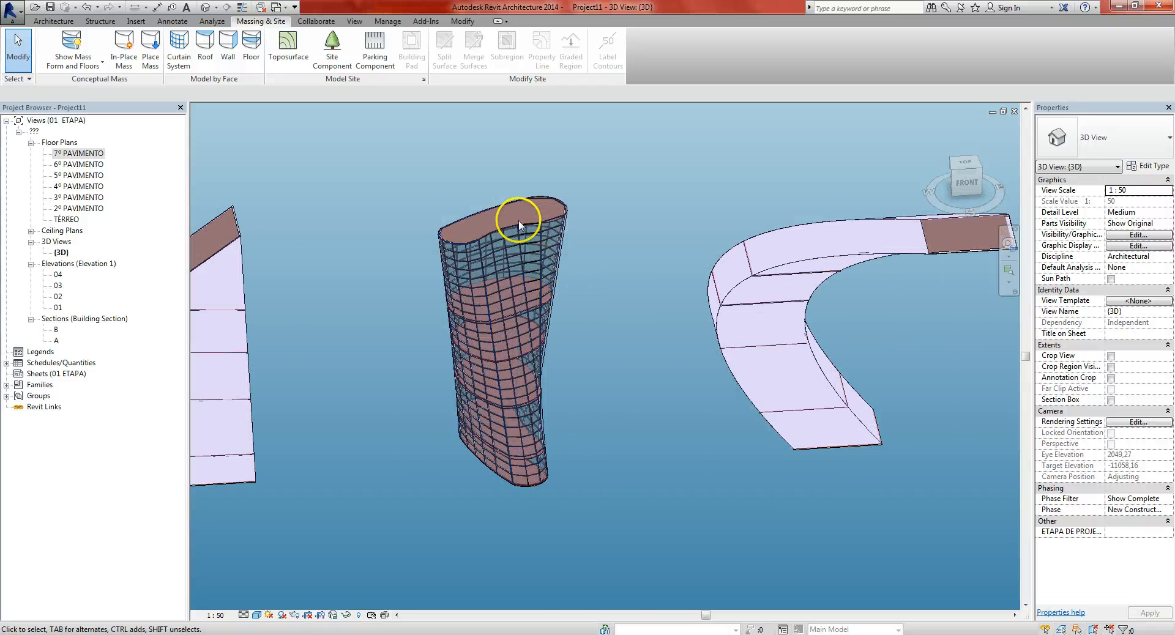
Step: Select the in-place mass that spans all three buildings and delete it
key("Tab")
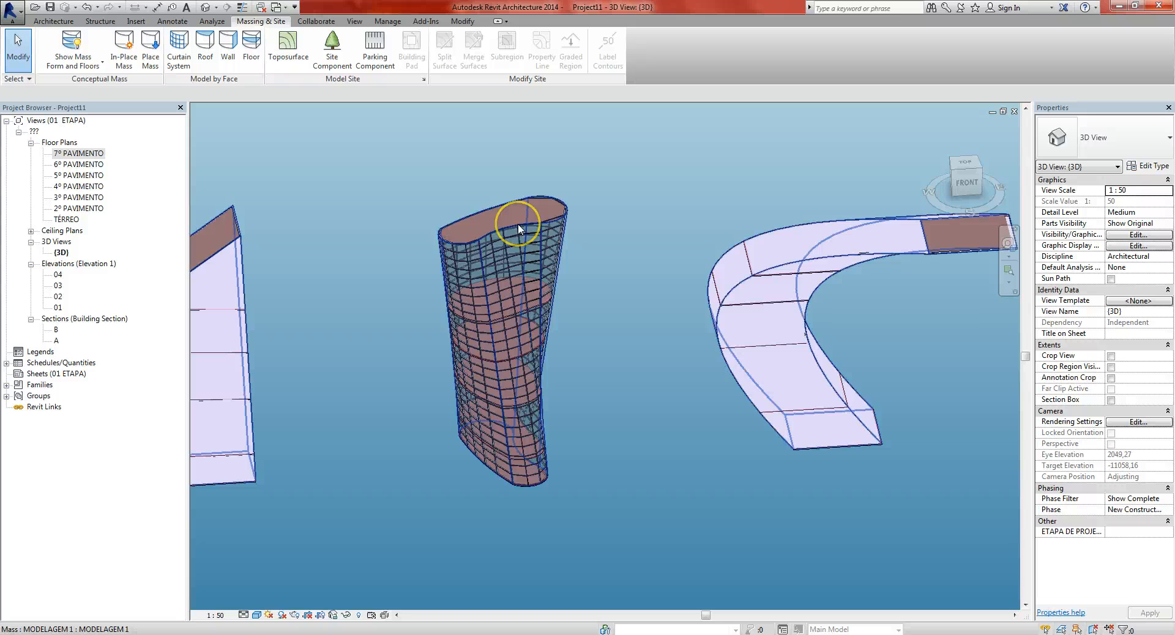
left_click(723, 252)
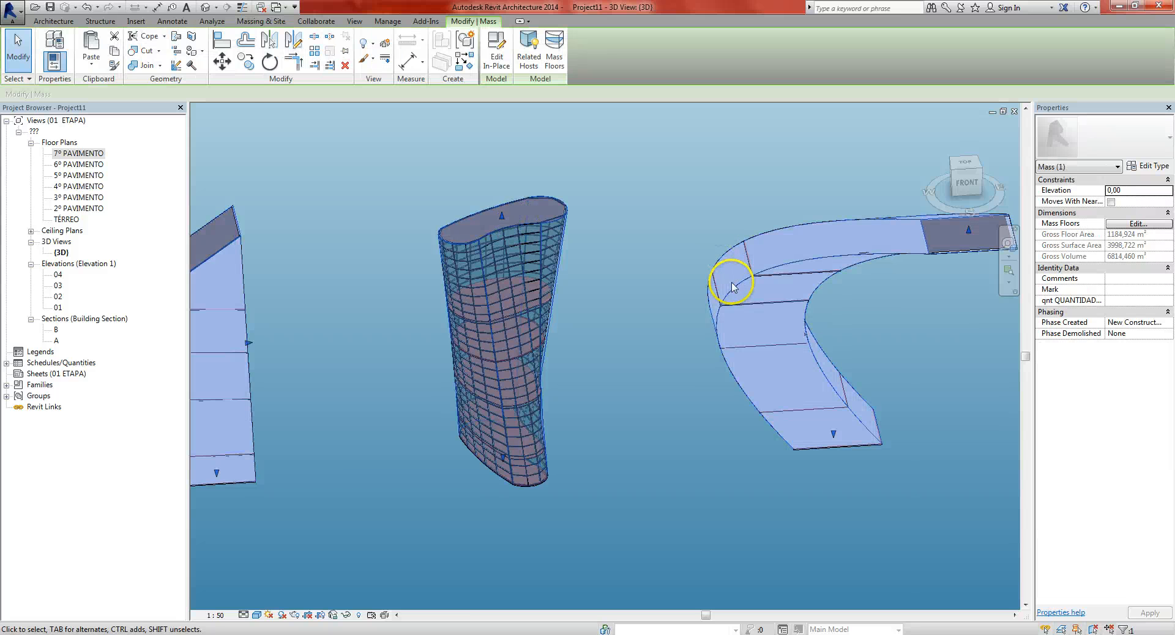
scroll(730, 286, "down", 2)
scroll(729, 291, "down", 1)
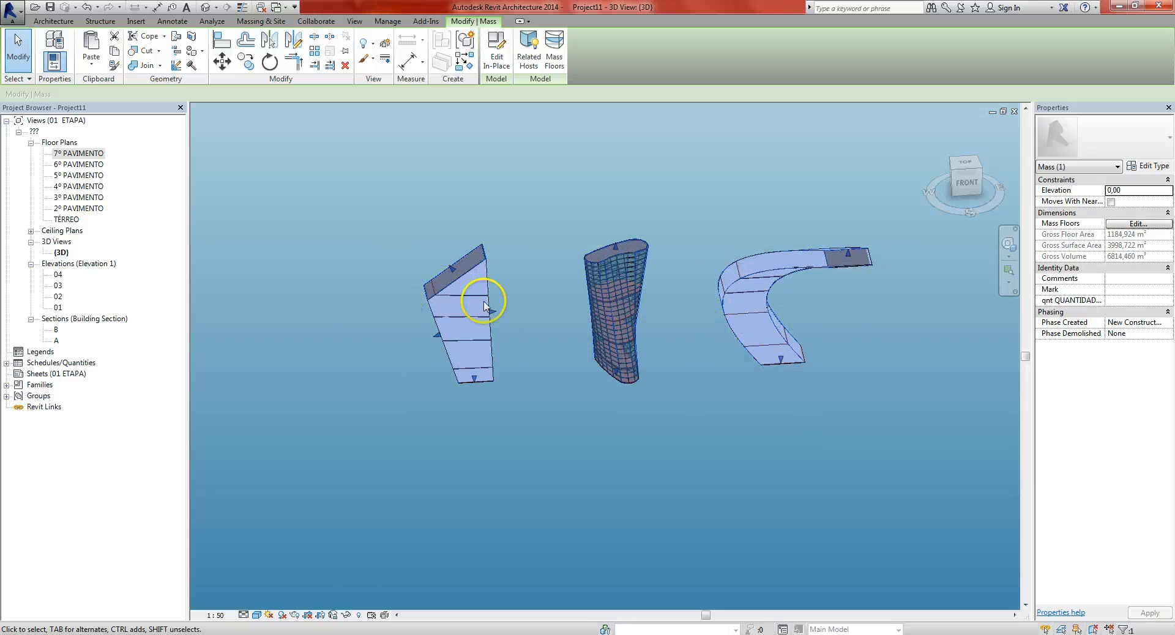
middle_click_drag(545, 256, 515, 265)
middle_click_drag(524, 214, 520, 238)
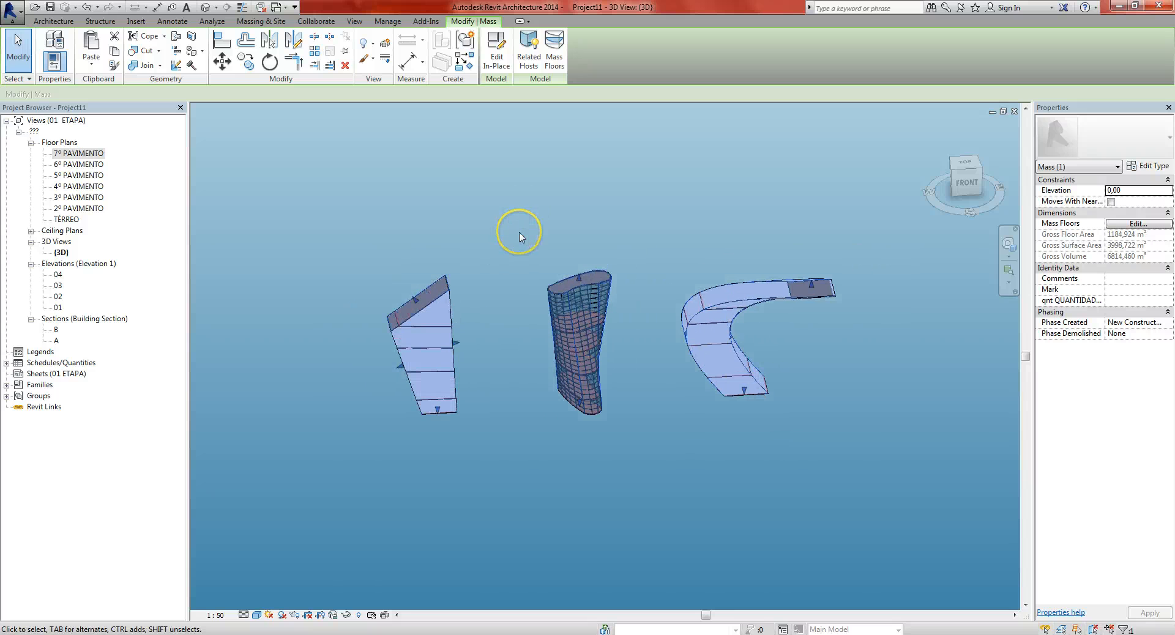
left_click(519, 238)
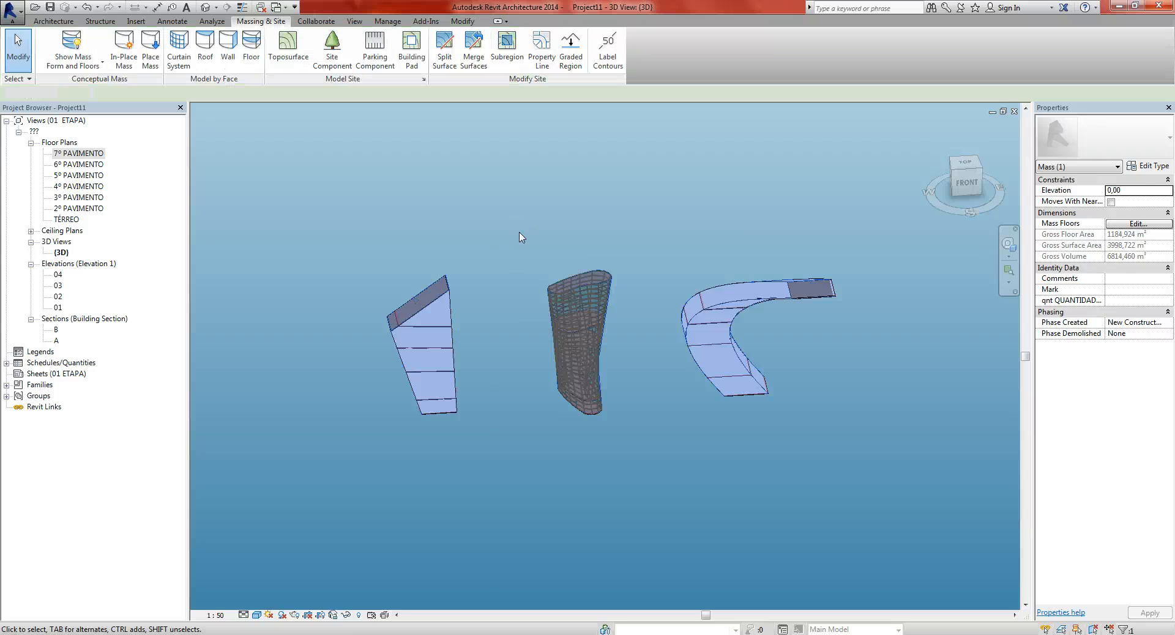
left_click(667, 243)
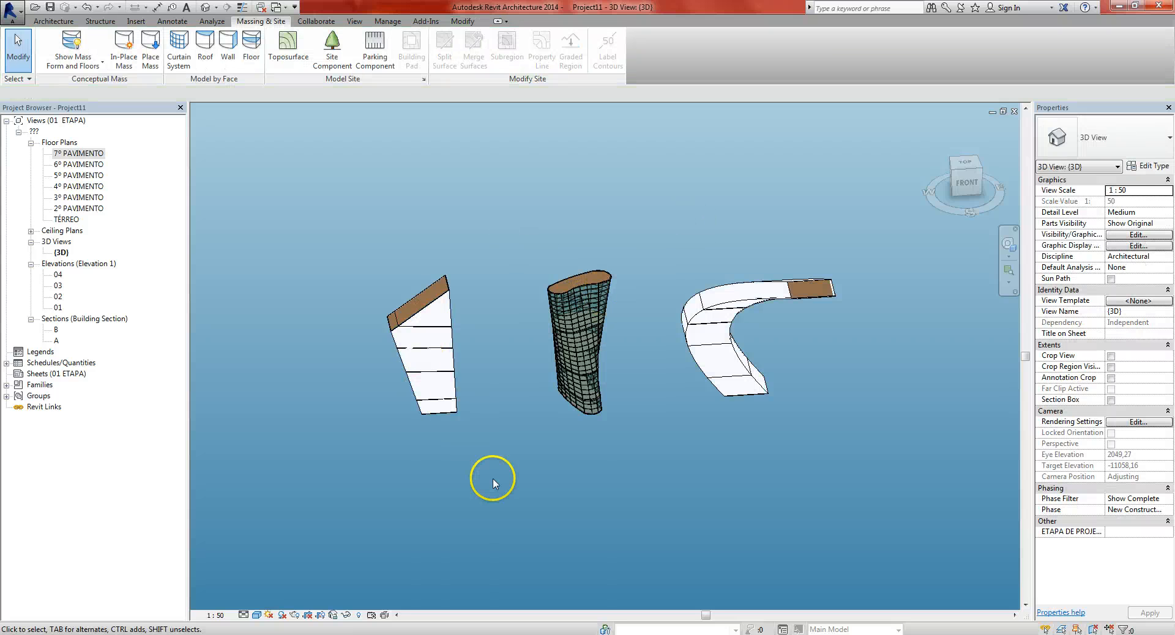
Step: Select the curtain system on the middle building to view its properties, then clear the selection
scroll(667, 385, "up", 5)
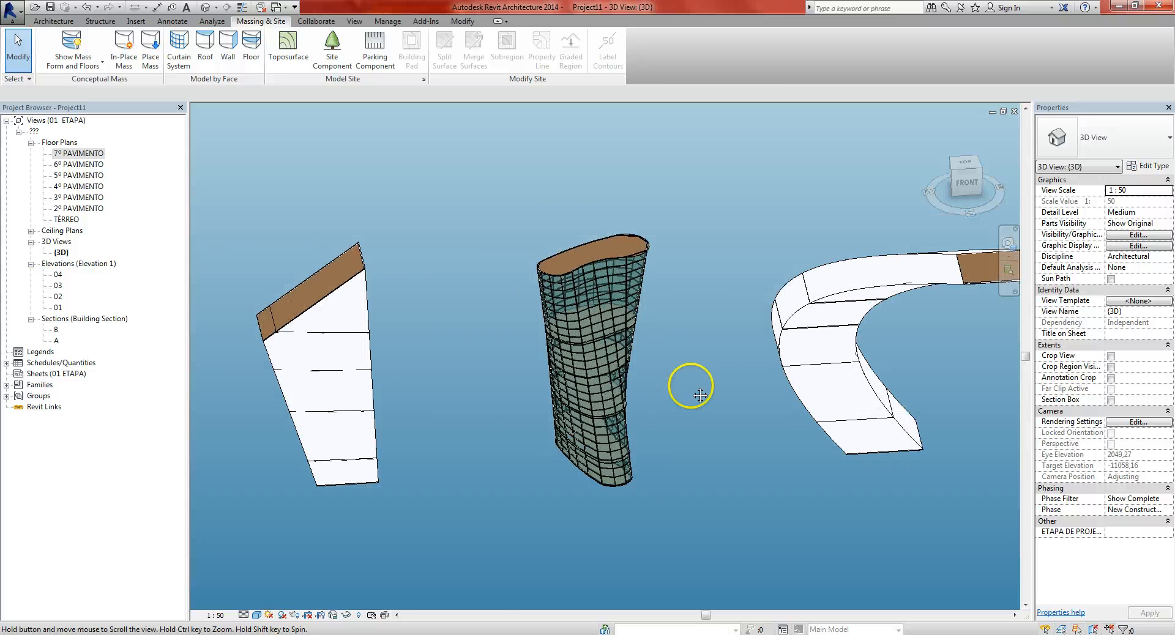
left_click(620, 239)
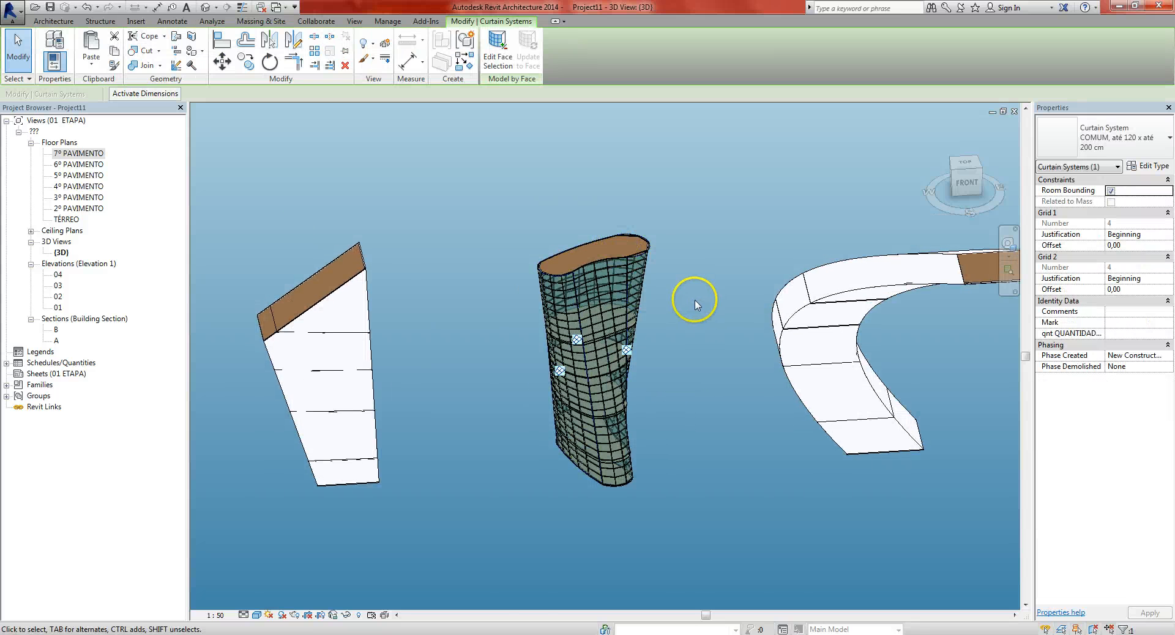
key("Escape")
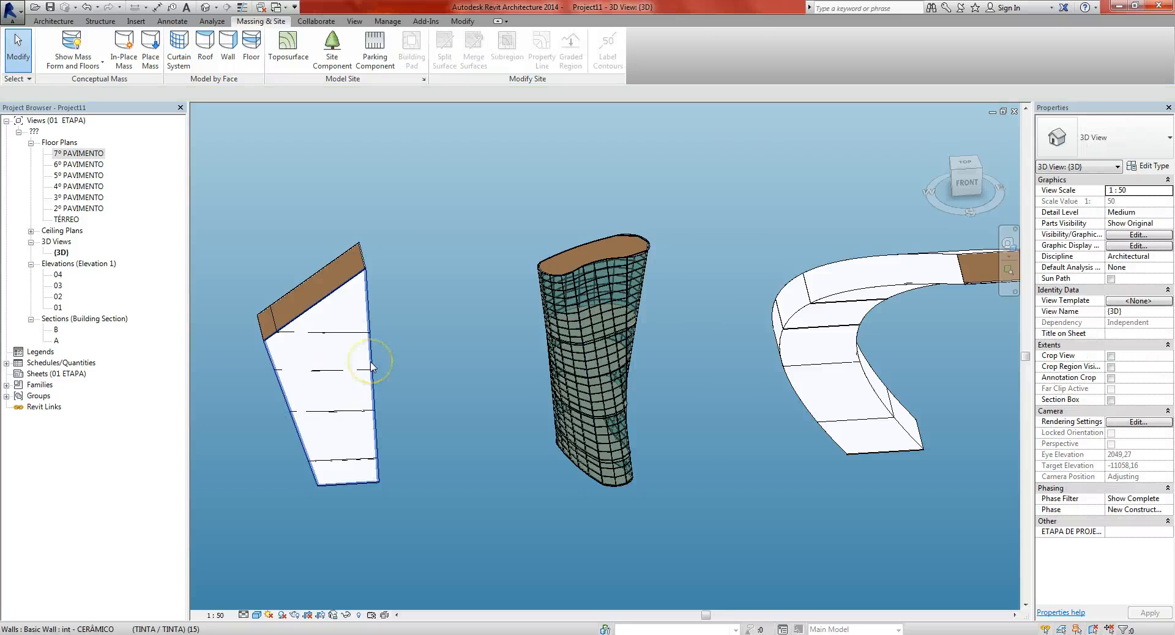
Step: Browse the wall types available for the side wall of the angular leaning building, then clear the selection without choosing one
left_click(372, 368)
middle_click_drag(301, 477, 508, 465, "shift")
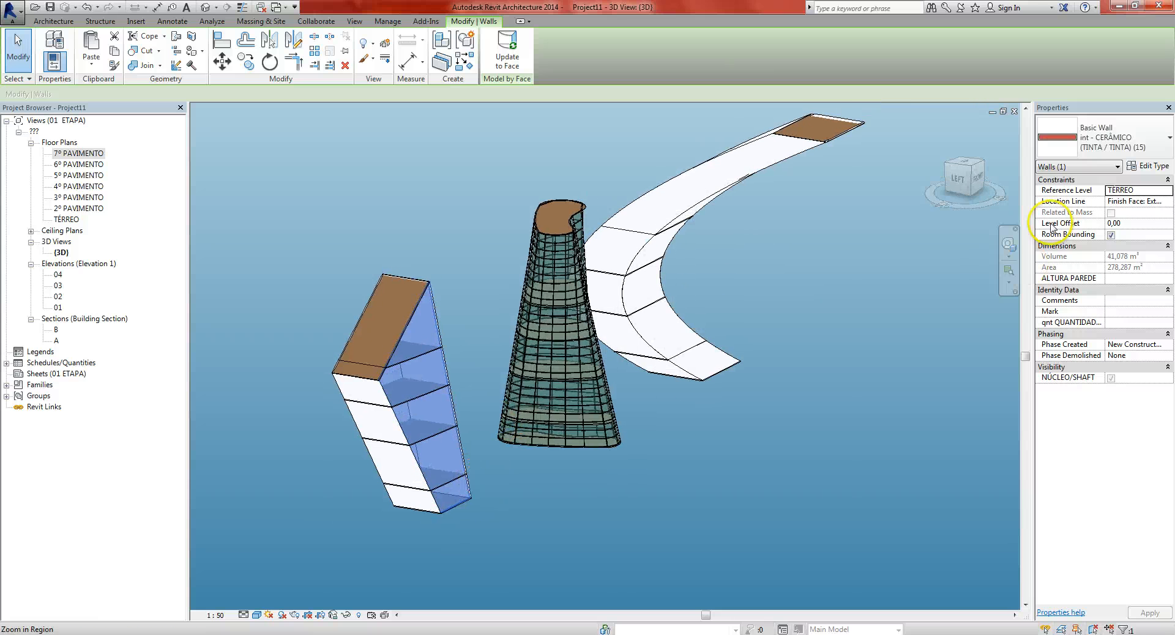
left_click(1096, 138)
scroll(923, 366, "down", 5)
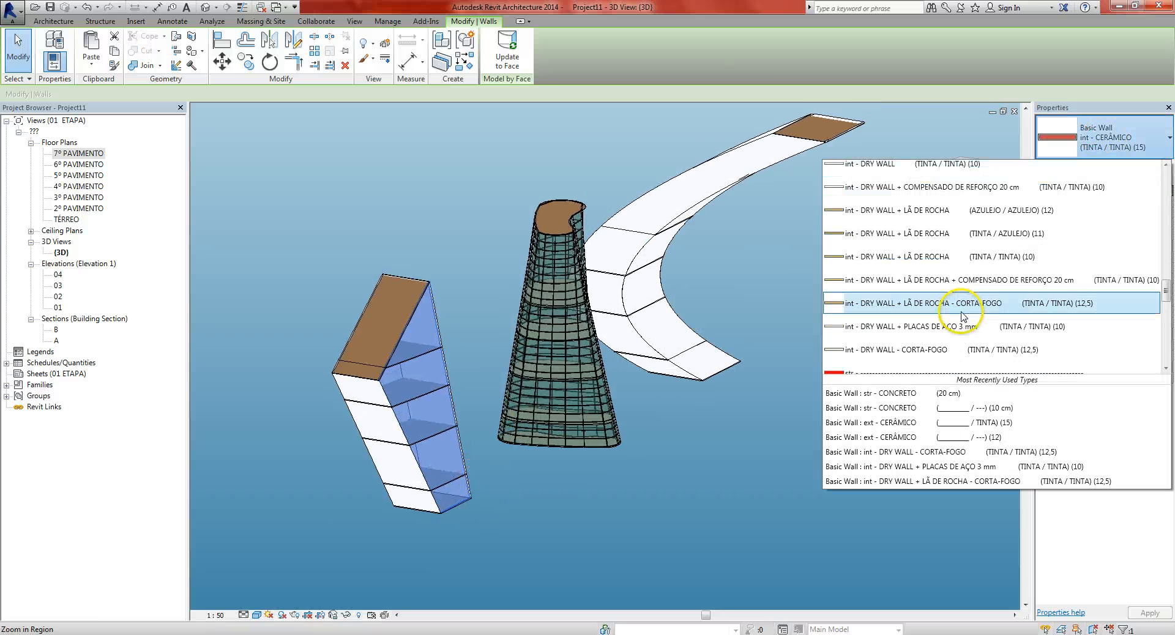
key("Escape")
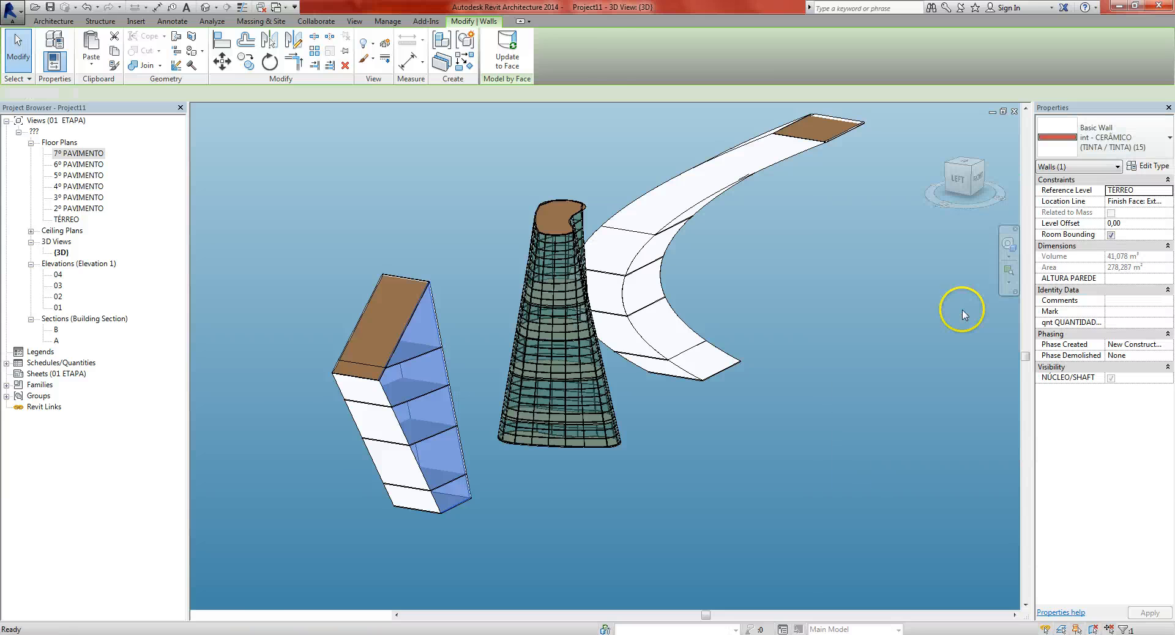
key("Escape")
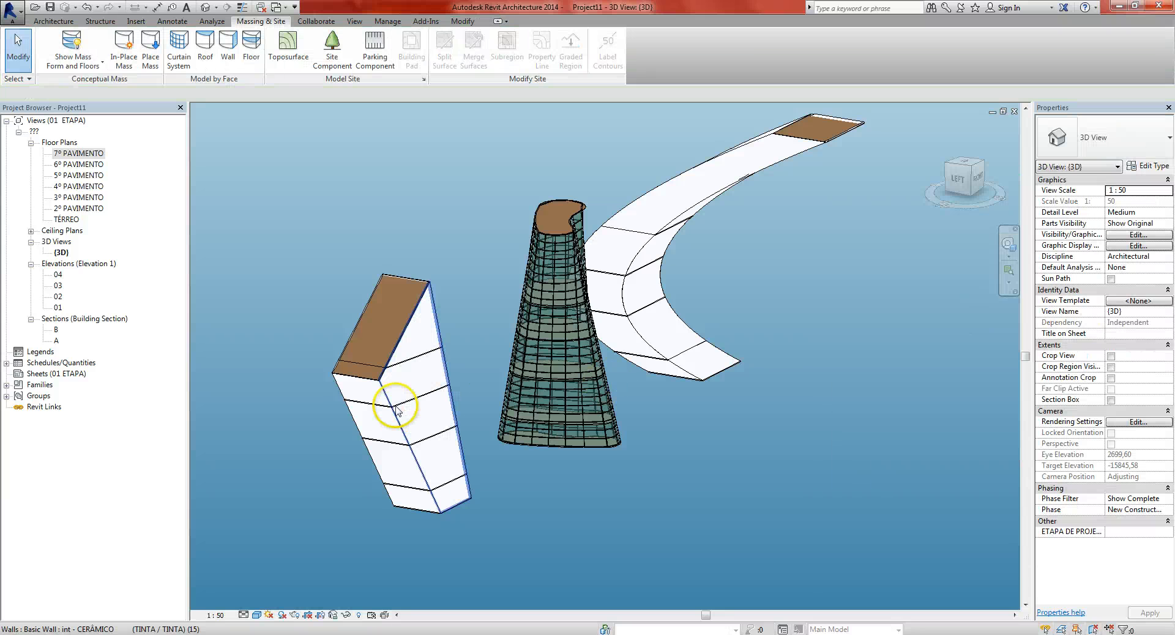
Step: Open the boundary sketch of the 5º PAVIMENTO floor, select an edge in the angular building, then leave the sketch and deselect the floor
key("Tab")
left_click(393, 410)
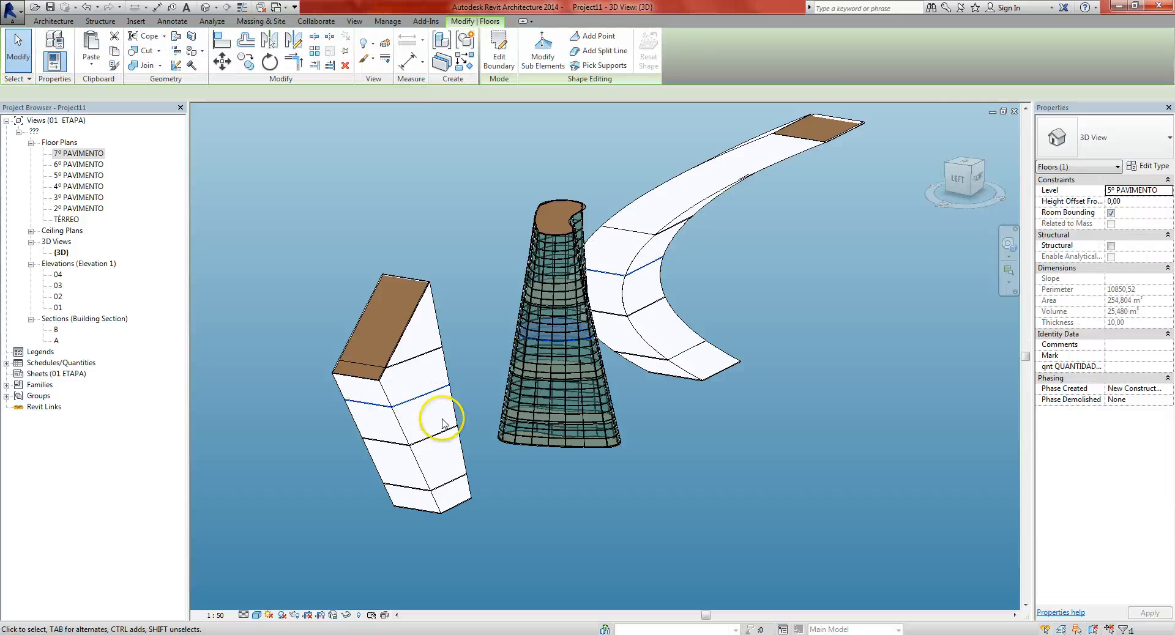
middle_click_drag(453, 423, 500, 437)
left_click(499, 52)
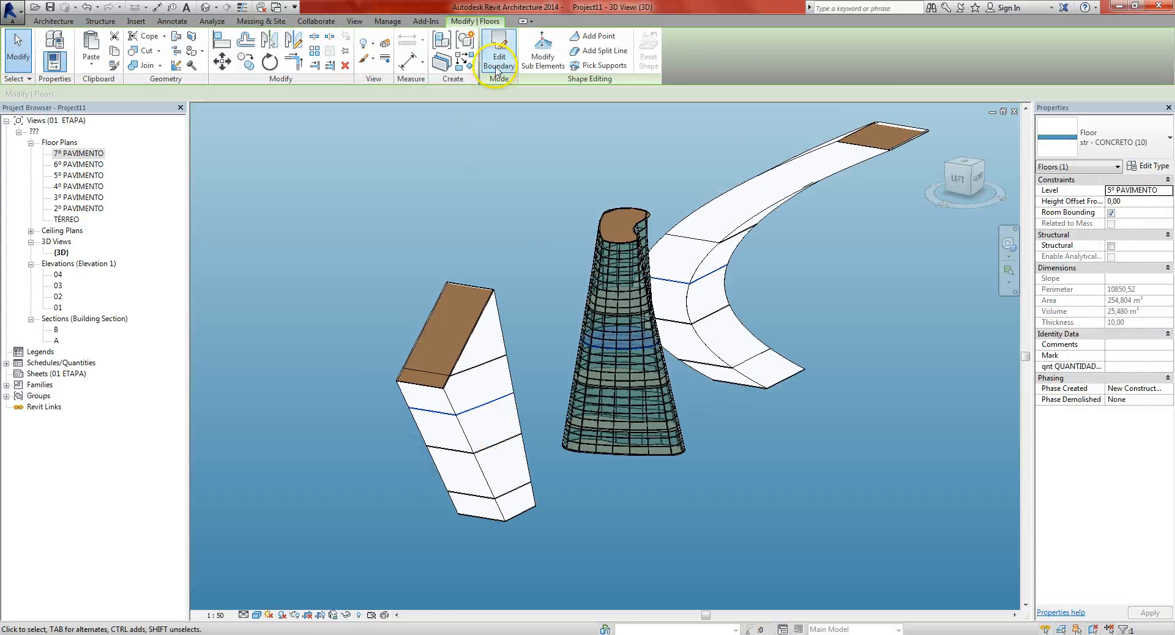
scroll(638, 289, "up", 1)
scroll(462, 445, "up", 3)
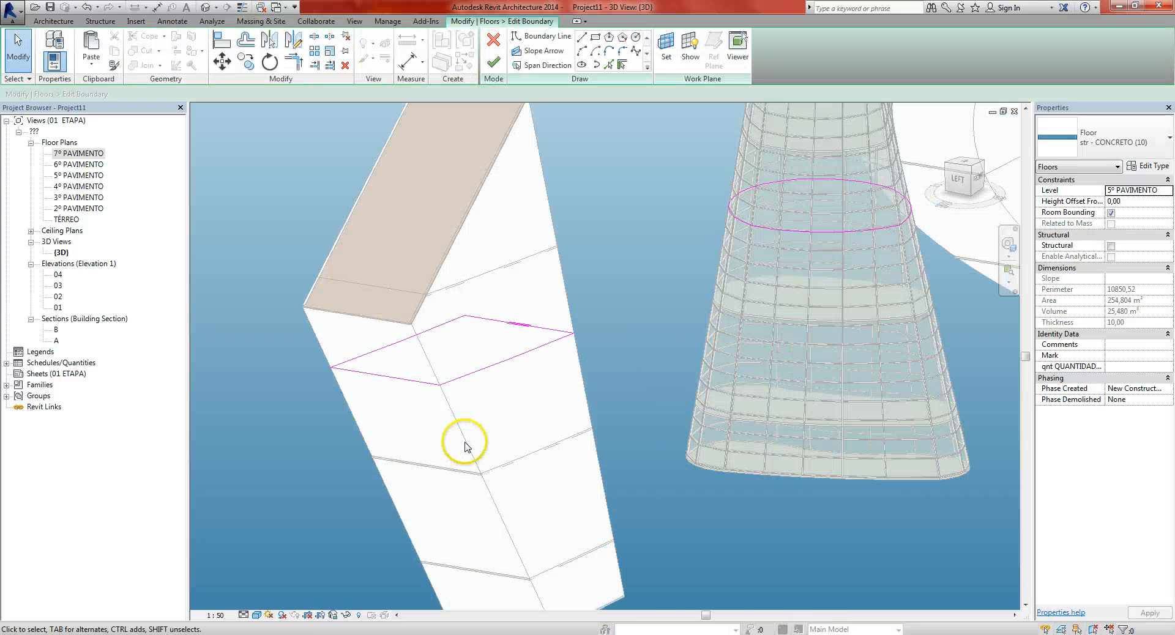
left_click(415, 381)
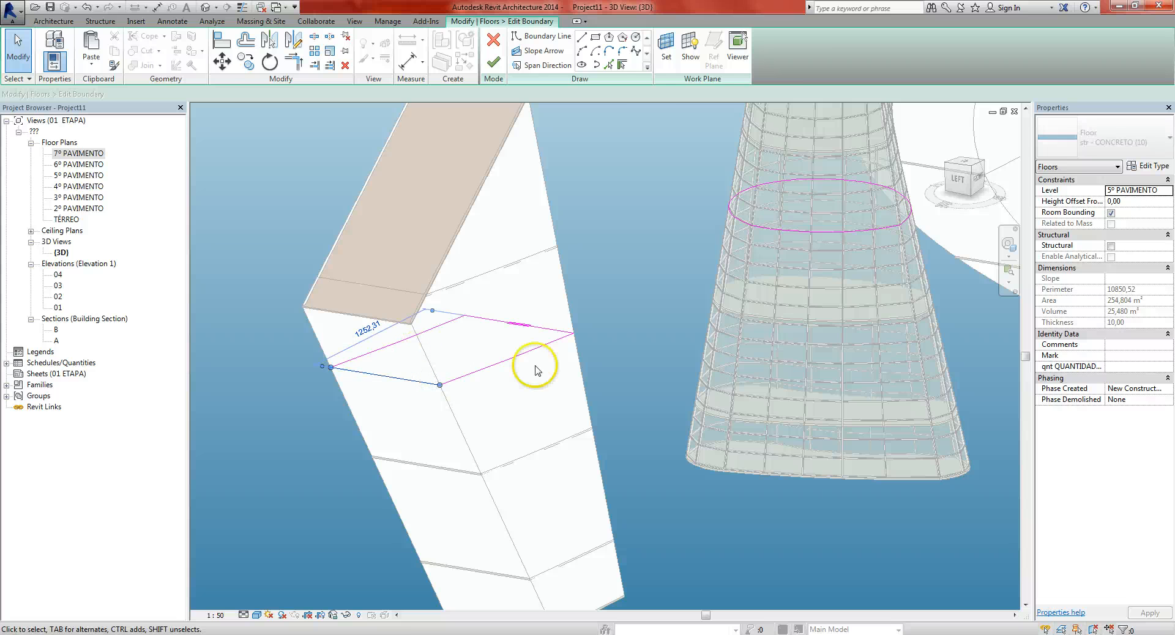
scroll(484, 404, "down", 3)
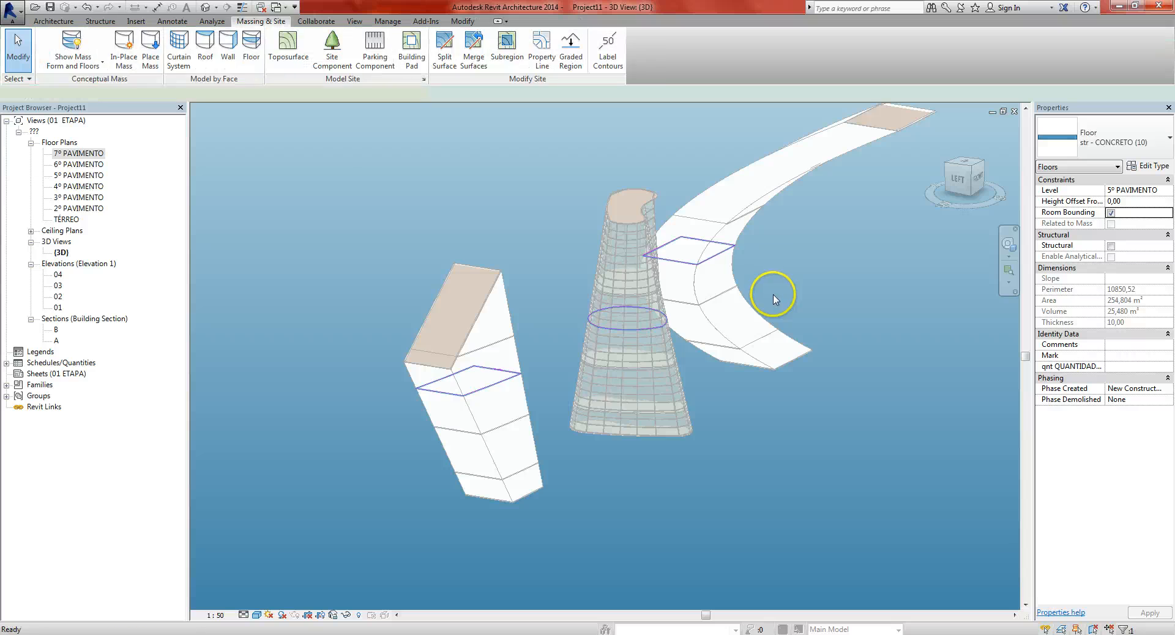
scroll(639, 460, "down", 2)
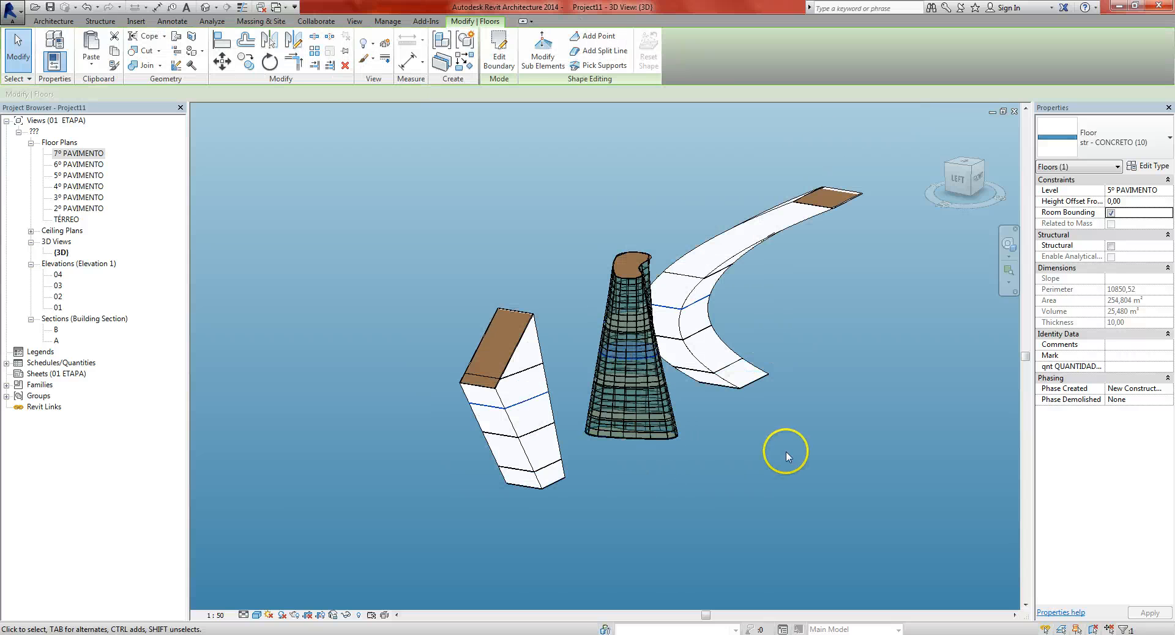
middle_click_drag(787, 447, 755, 462)
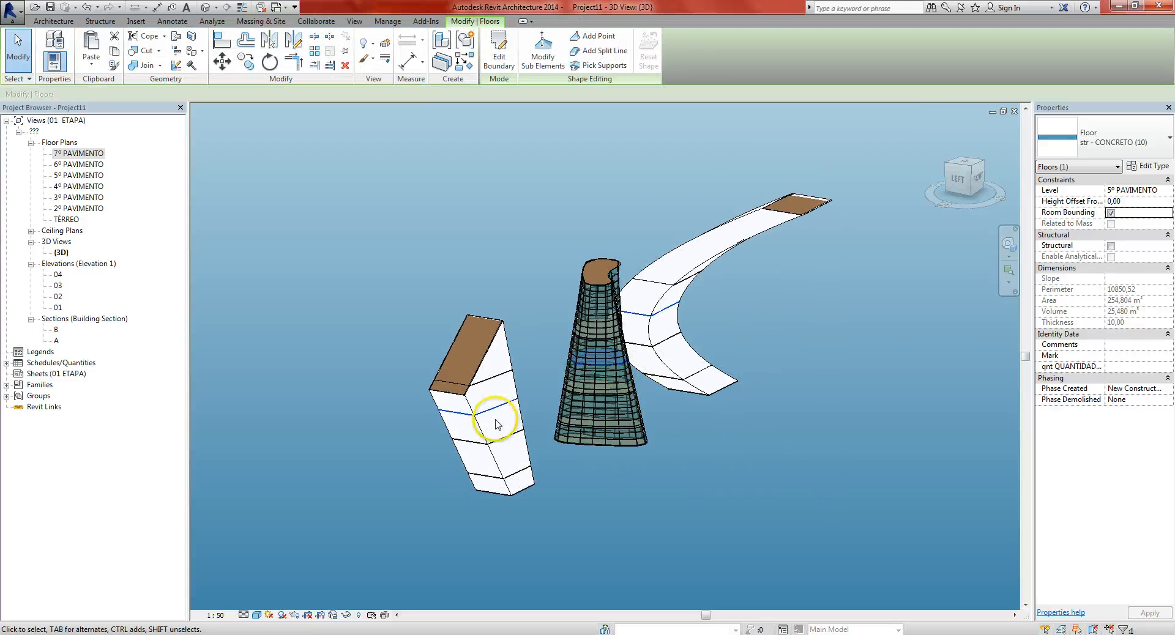
left_click(797, 300)
scroll(796, 291, "down", 1)
scroll(503, 372, "down", 2)
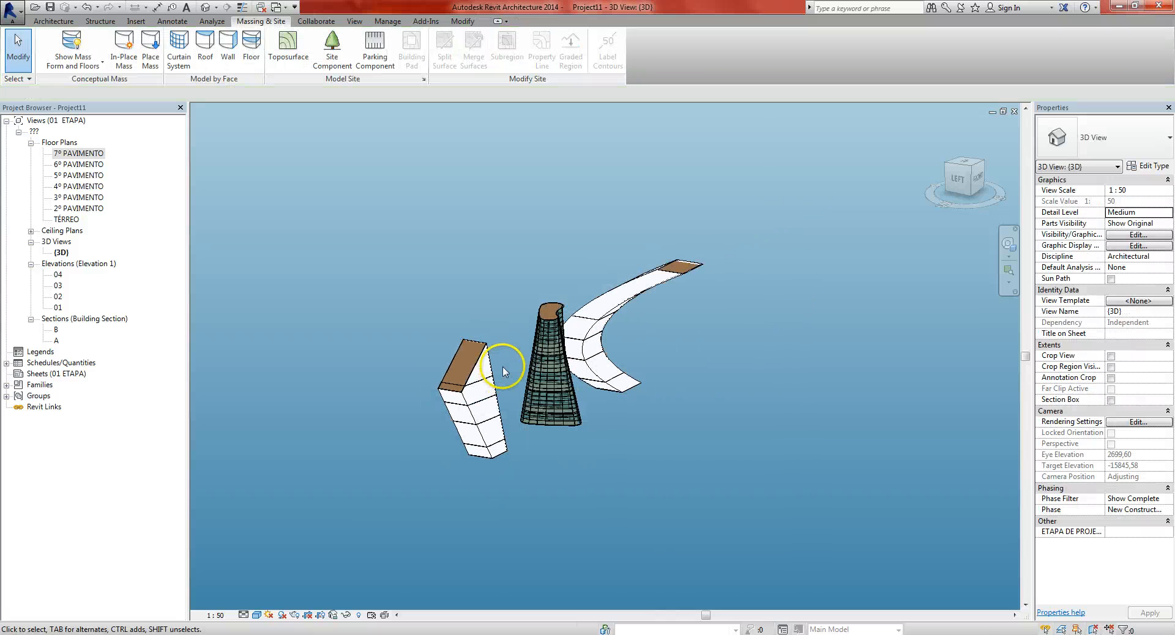
scroll(682, 367, "down", 2)
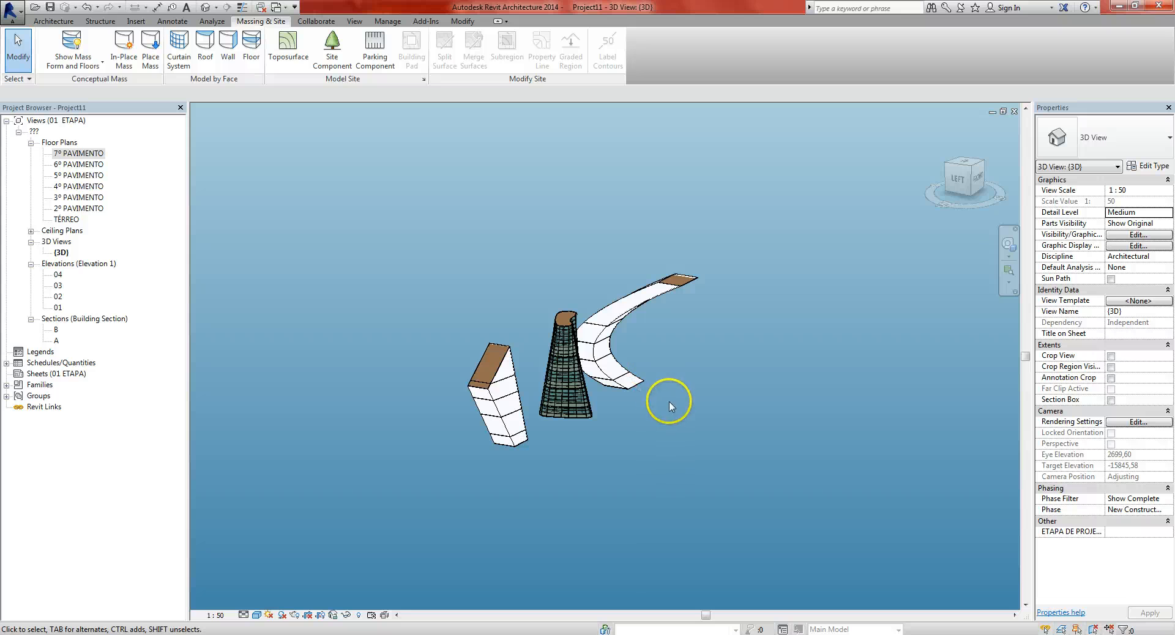